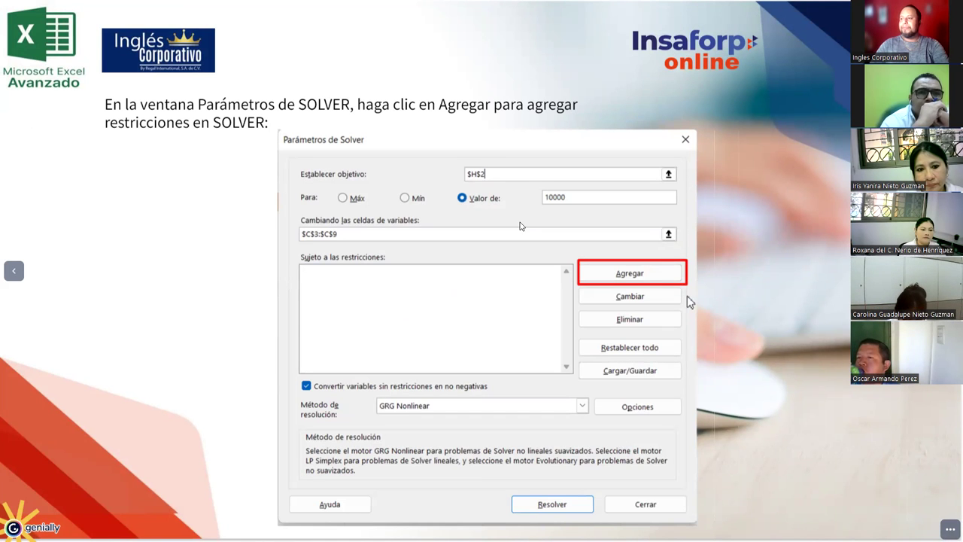
- Review the presentation slides showing the investment table and the Solver parameters for adding restrictions
{"action": "key", "text": "Right"}
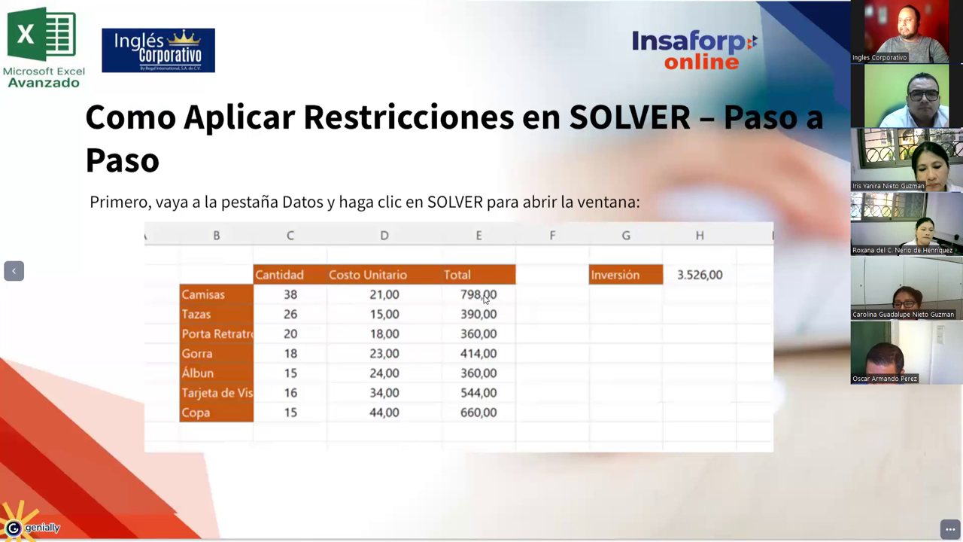
{"action": "key", "text": "Right"}
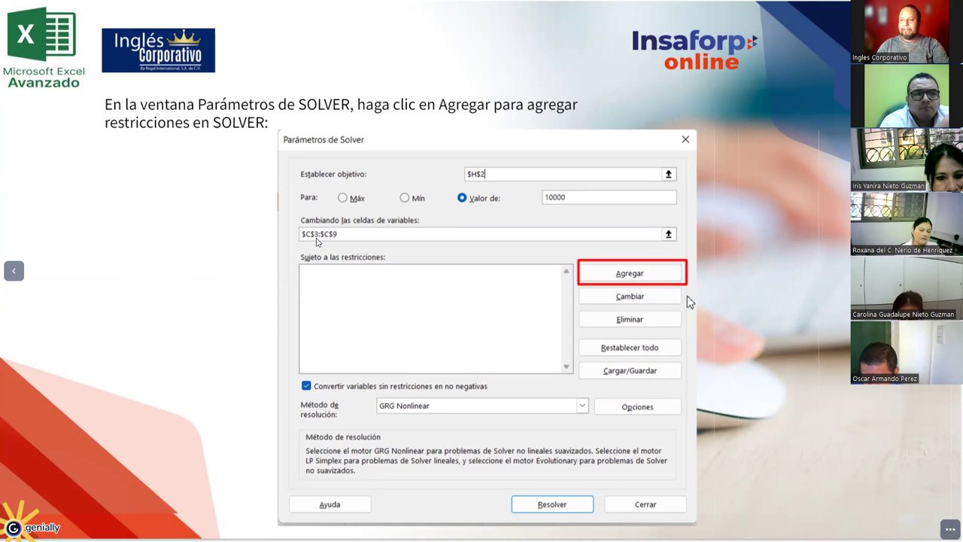
{"action": "key", "text": "Left"}
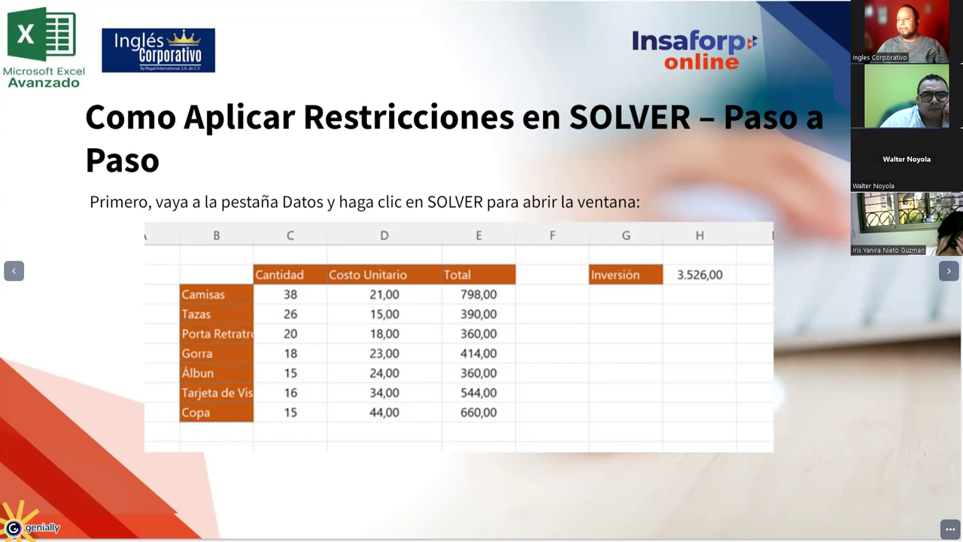
- Switch to the Ejer12_Tutor workbook in Excel and place its window beside the slide's sample table
{"action": "key", "text": "alt+Tab"}
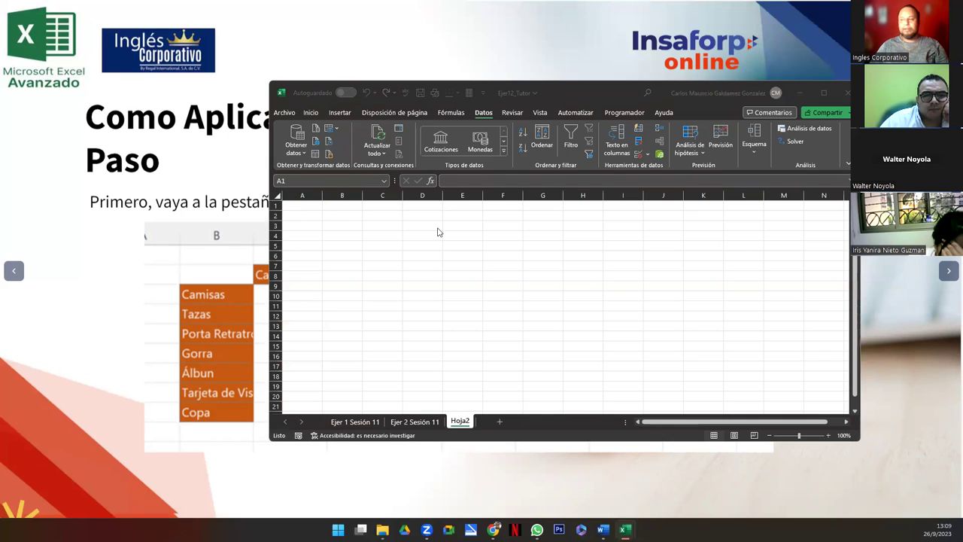
{"action": "left_click_drag", "start_coordinate": [556, 97], "coordinate": [795, 98]}
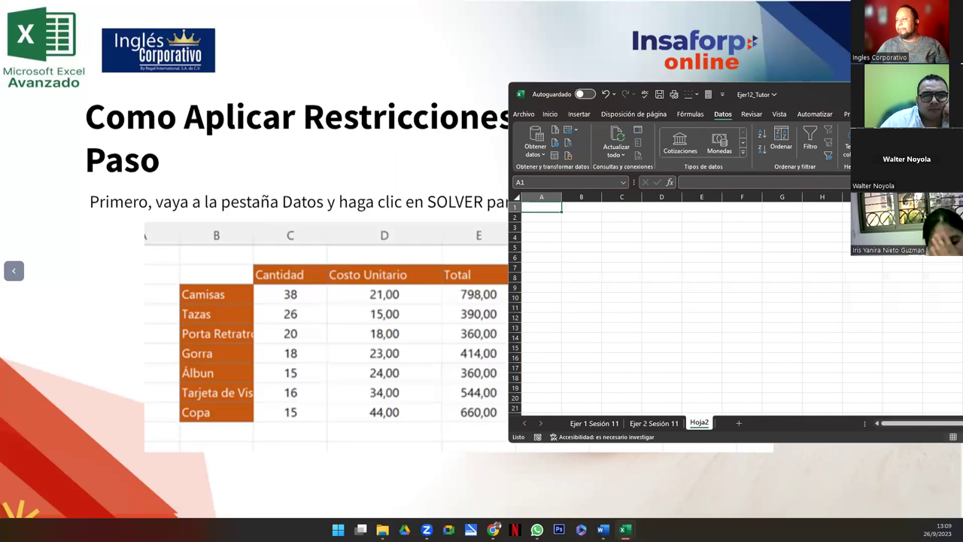
{"action": "left_click_drag", "start_coordinate": [557, 94], "coordinate": [633, 82]}
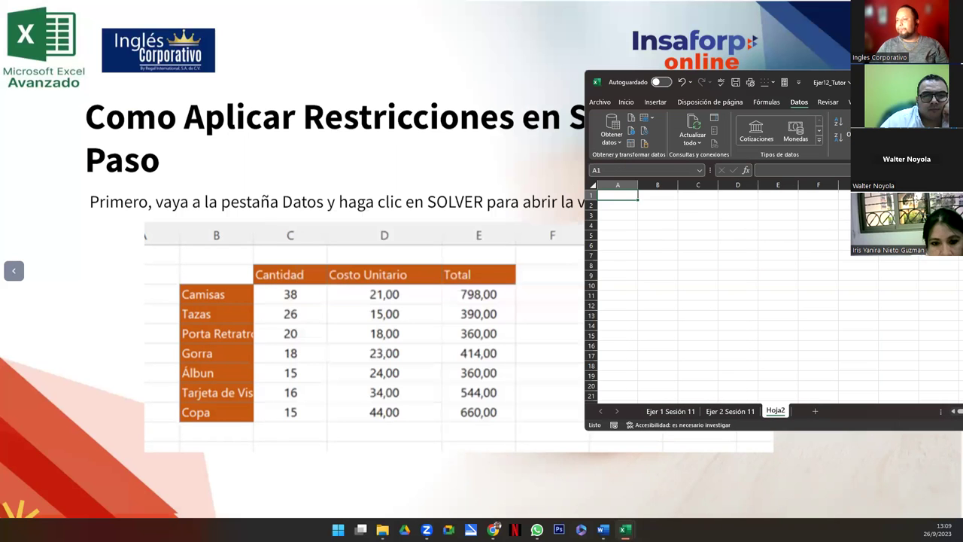
- Enter the product labels CAMISAS, TAZAS, PORTA RETRATO, GORRA and ALBUM in cells B3 to B7 of Hoja2
{"action": "left_click", "coordinate": [651, 214]}
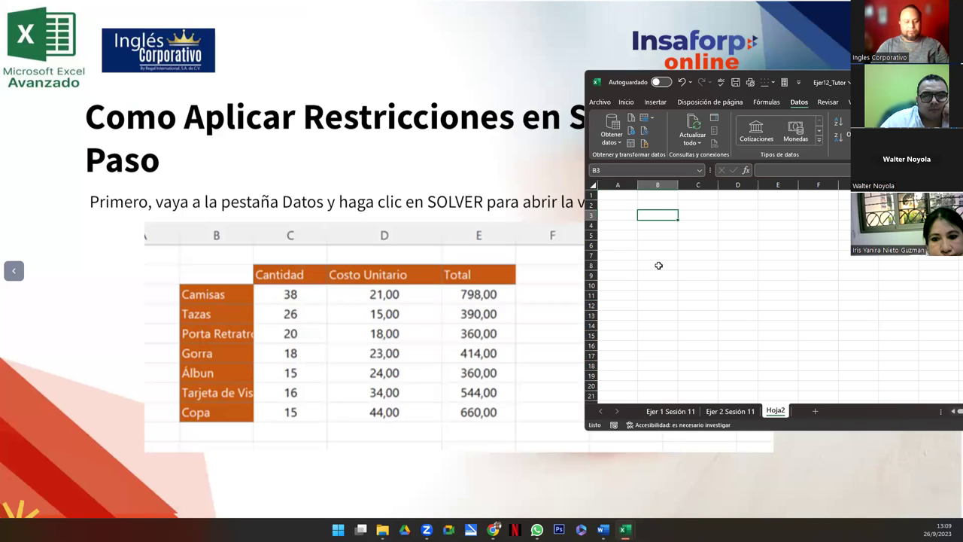
{"action": "type", "text": "CAMISAS"}
{"action": "key", "text": "Return"}
{"action": "type", "text": "TAZAS"}
{"action": "key", "text": "Return"}
{"action": "type", "text": "PORTA RETRATO"}
{"action": "key", "text": "Return"}
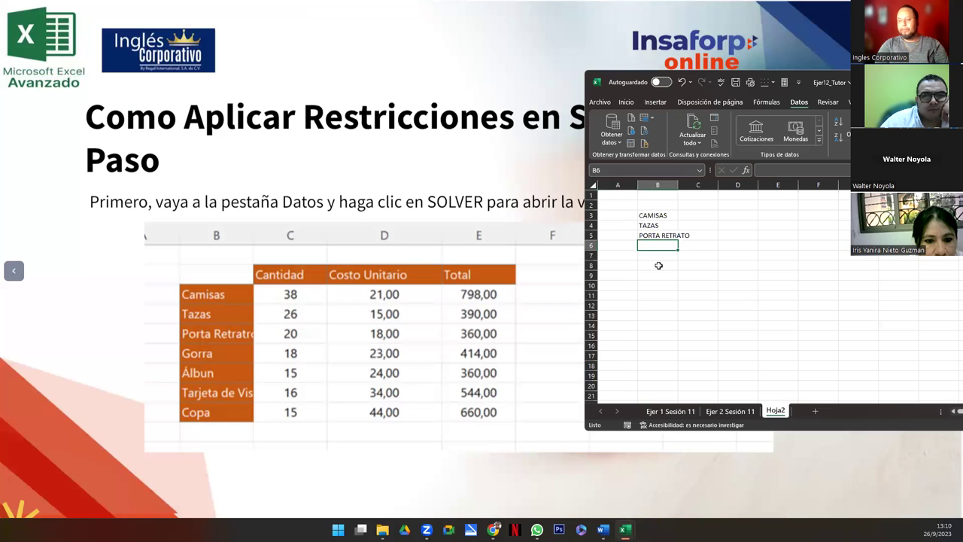
{"action": "type", "text": "GORRA"}
{"action": "key", "text": "Return"}
{"action": "type", "text": "ALBUM"}
{"action": "key", "text": "Return"}
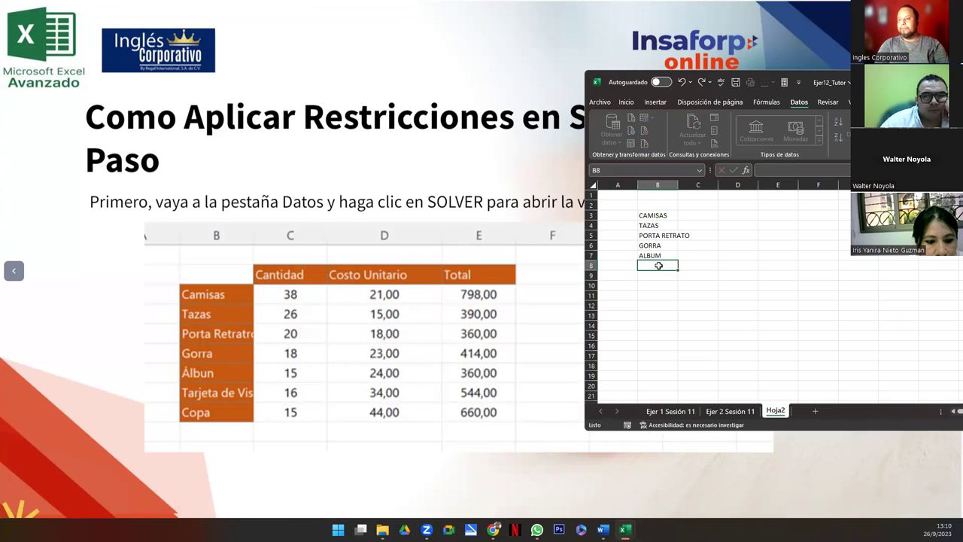
- Complete the product list with TARJETA in B8 and COPA in B9
{"action": "type", "text": "TAZASR"}
{"action": "type", "text": "JETA"}
{"action": "key", "text": "Return"}
{"action": "type", "text": "CAOPA"}
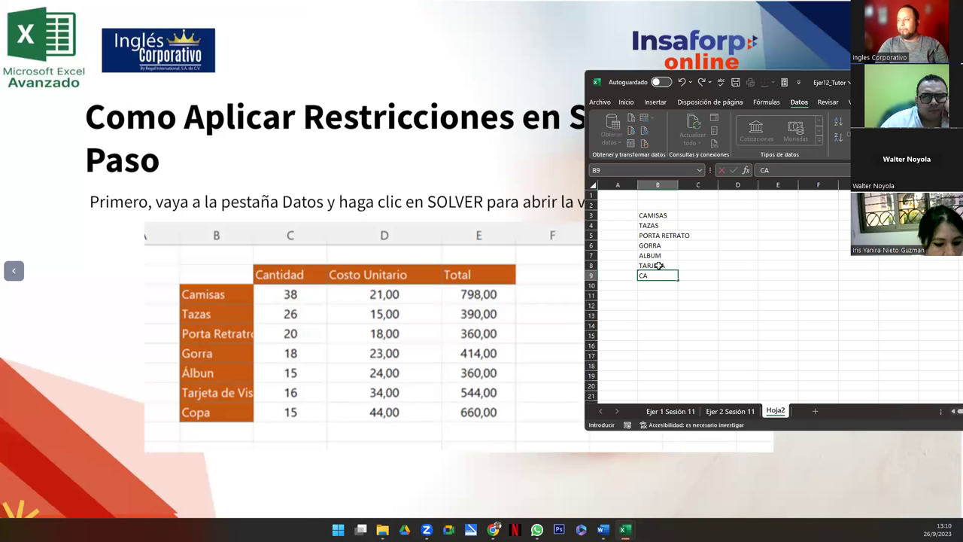
{"action": "key", "text": "BackSpace"}
{"action": "key", "text": "BackSpace"}
{"action": "key", "text": "BackSpace"}
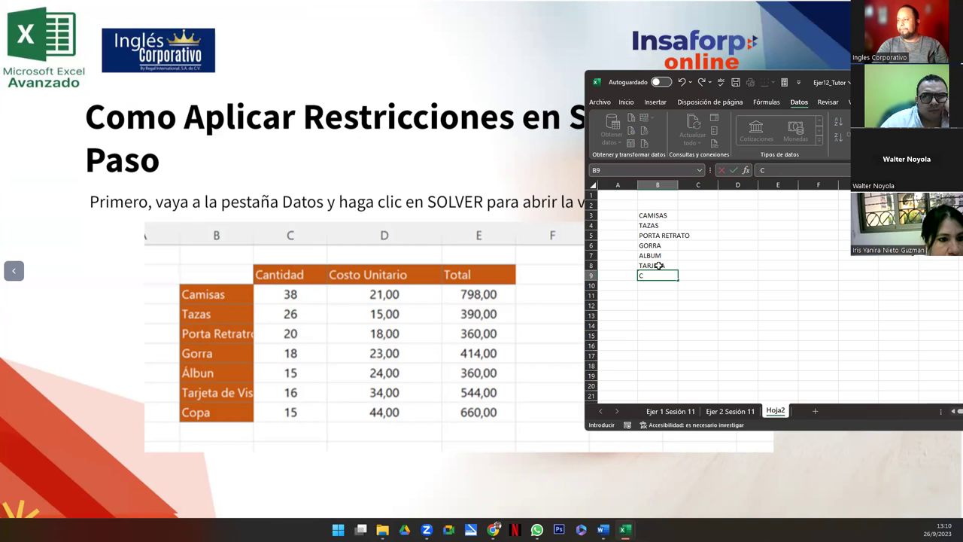
{"action": "type", "text": "OPA"}
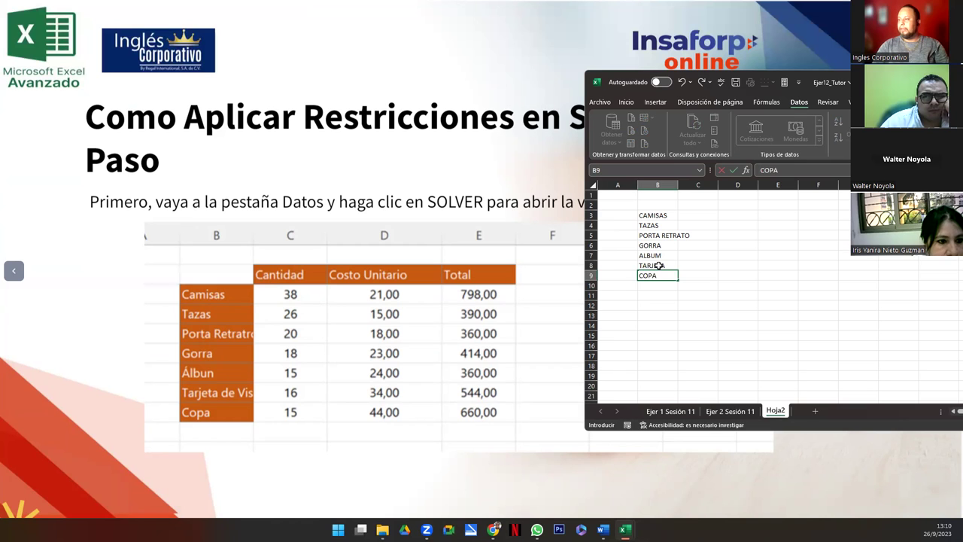
- Enter the headers Cantidad, Costos U and Subtotales in C2:E2 and fit column B's width to its contents
{"action": "left_click", "coordinate": [683, 202]}
{"action": "type", "text": "Cantidad"}
{"action": "key", "text": "Tab"}
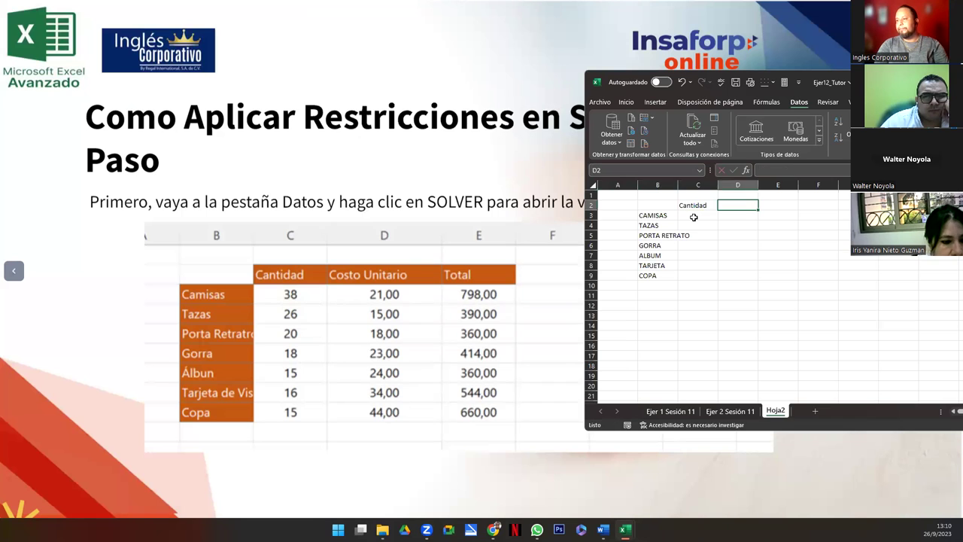
{"action": "type", "text": "Costos"}
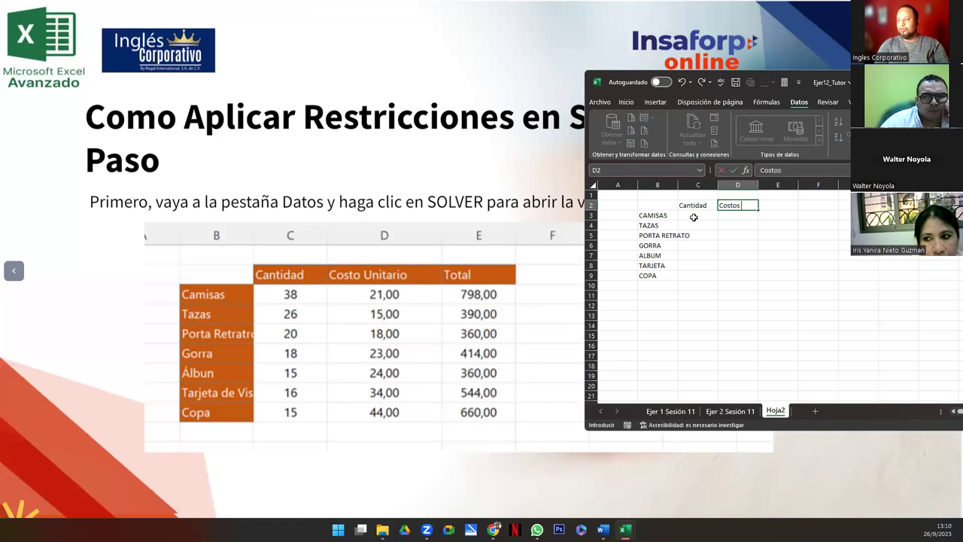
{"action": "key", "text": "Tab"}
{"action": "type", "text": "TSubtotales"}
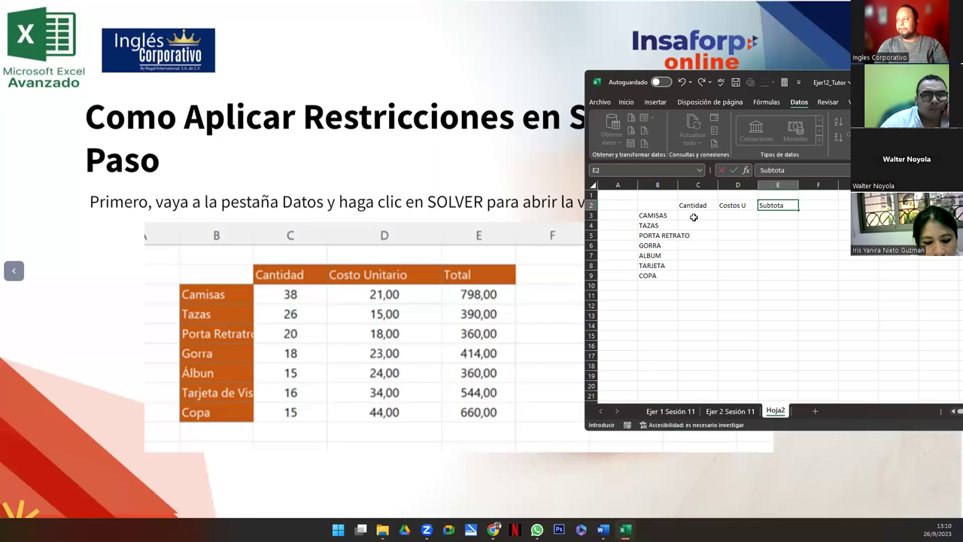
{"action": "left_click", "coordinate": [694, 217]}
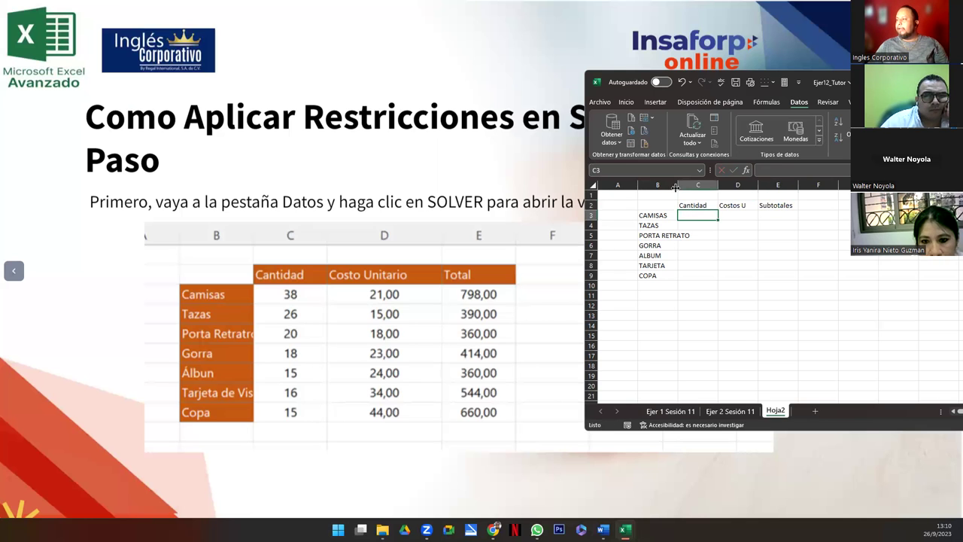
{"action": "double_click", "coordinate": [677, 185]}
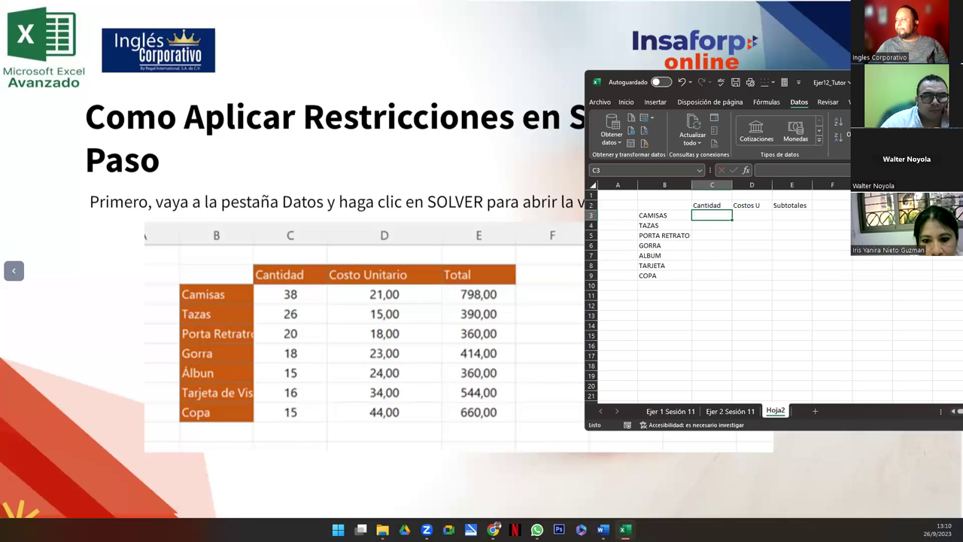
- Reposition the workbook window to uncover the slide's investment cell and enter the label INVERSIÓN in G2
{"action": "key", "text": "super+Down"}
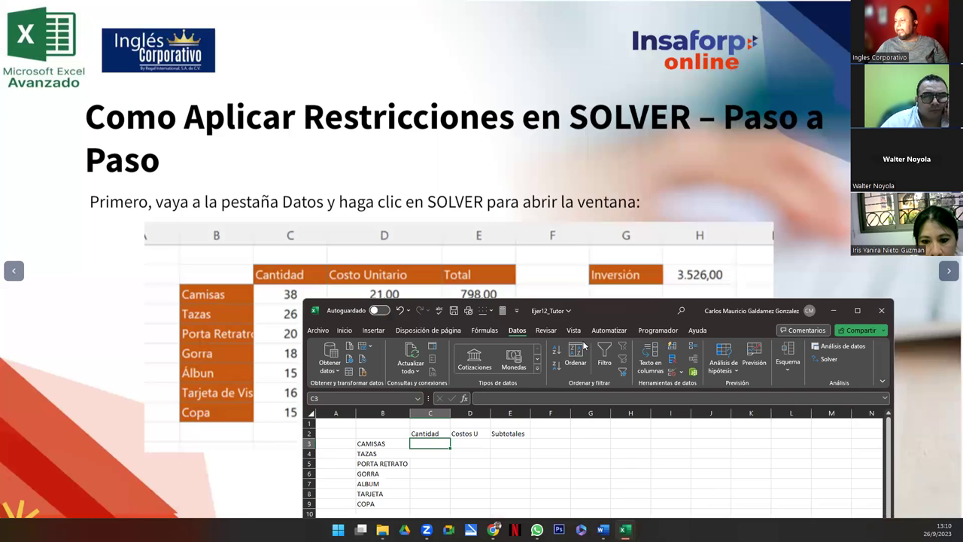
{"action": "left_click", "coordinate": [587, 433]}
{"action": "type", "text": "INVERSIÓ"}
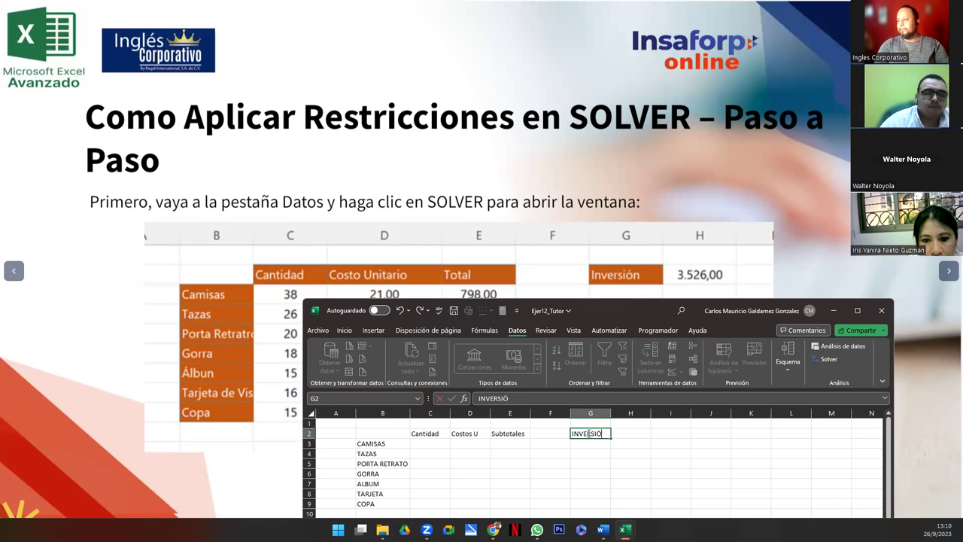
{"action": "key", "text": "BackSpace"}
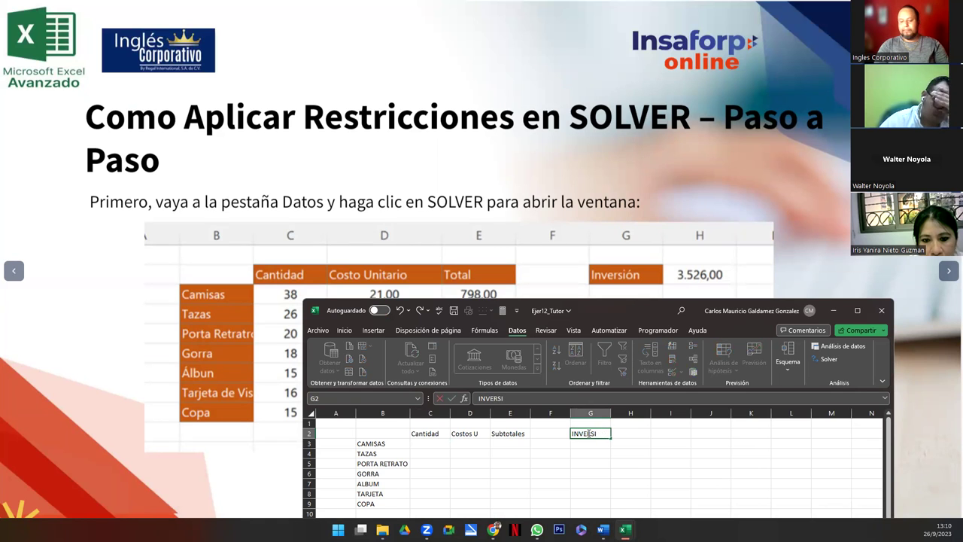
{"action": "type", "text": "ÓN"}
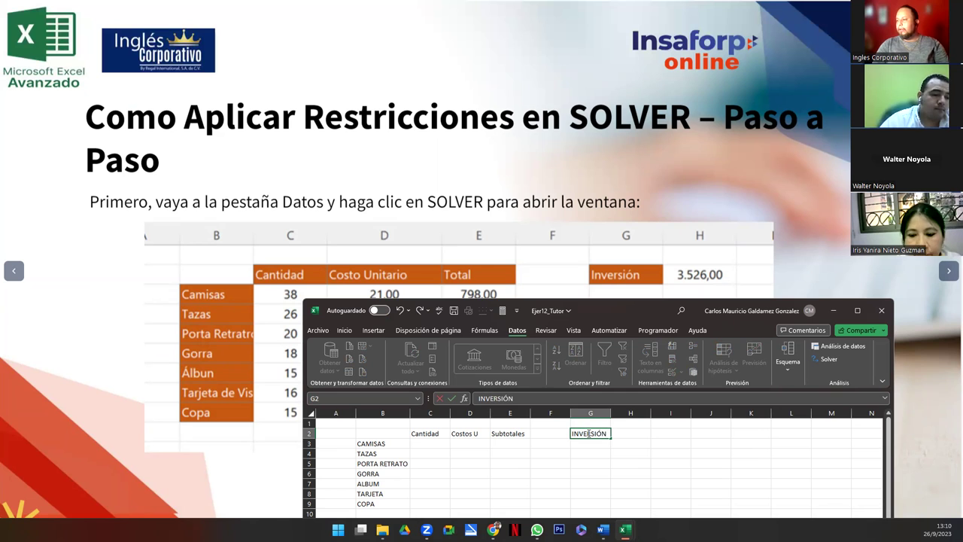
{"action": "key", "text": "Tab"}
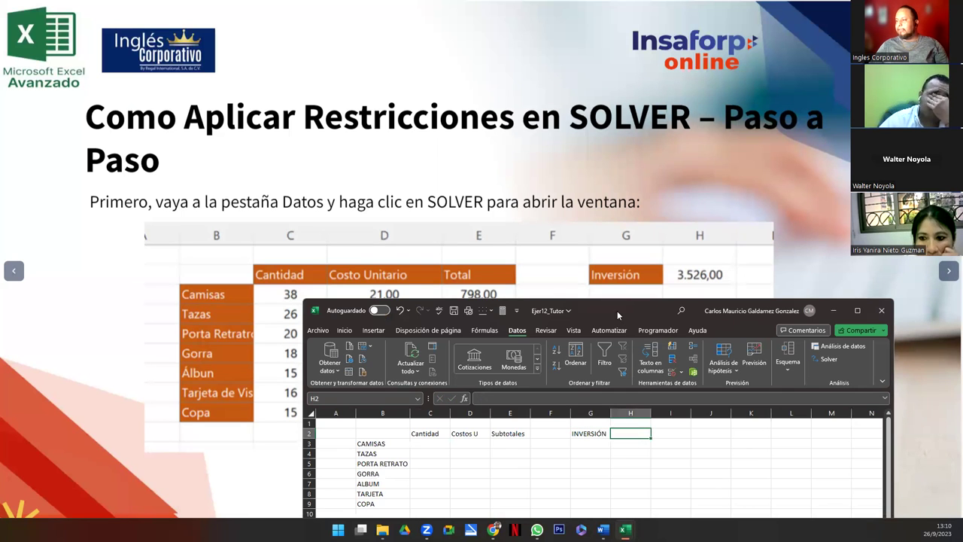
- Widen column H and enter the formula =SUMA(E3:E9) in H2 to total the subtotals
{"action": "left_click_drag", "start_coordinate": [617, 311], "coordinate": [475, 47]}
{"action": "left_click_drag", "start_coordinate": [510, 148], "coordinate": [527, 149]}
{"action": "left_click_drag", "start_coordinate": [354, 179], "coordinate": [368, 239]}
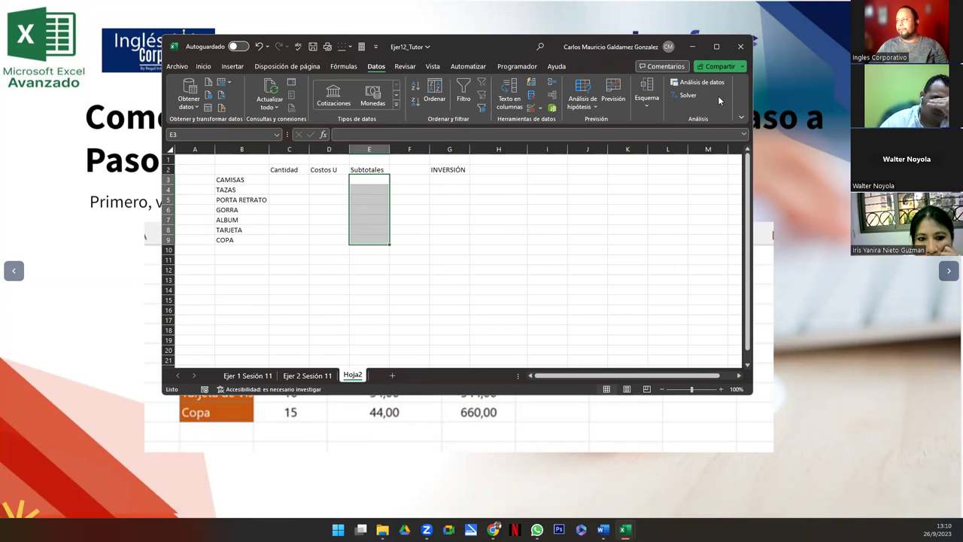
{"action": "left_click", "coordinate": [489, 169]}
{"action": "type", "text": "="}
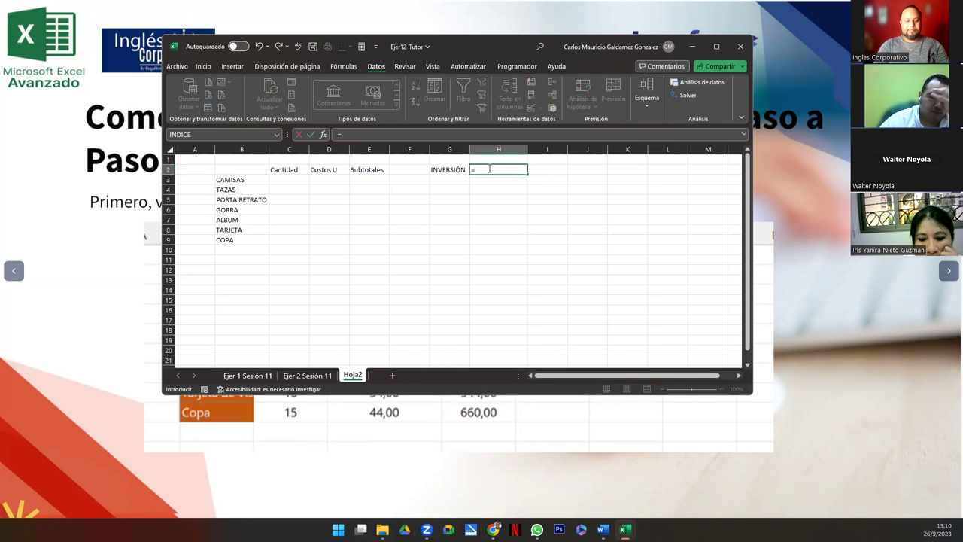
{"action": "type", "text": "suma"}
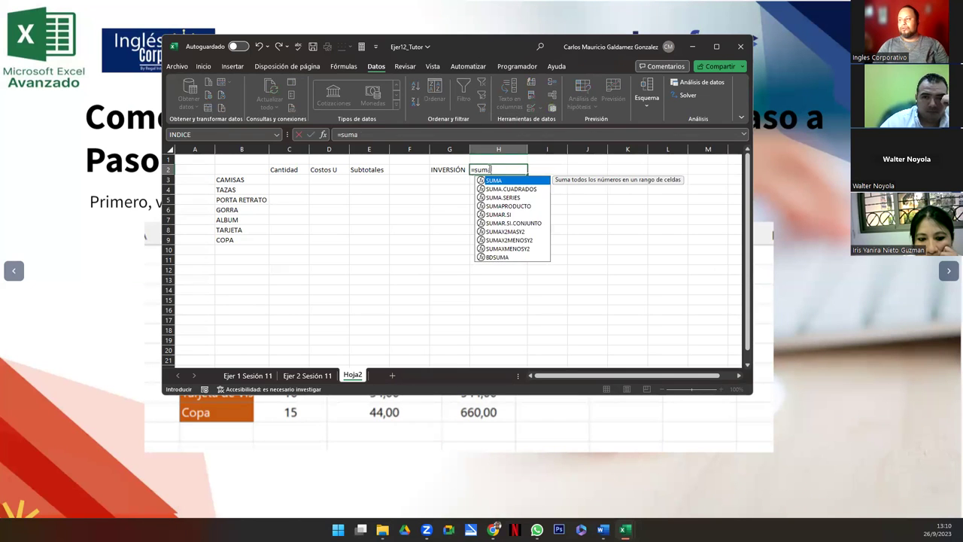
{"action": "key", "text": "Tab"}
{"action": "left_click_drag", "start_coordinate": [364, 183], "coordinate": [363, 238]}
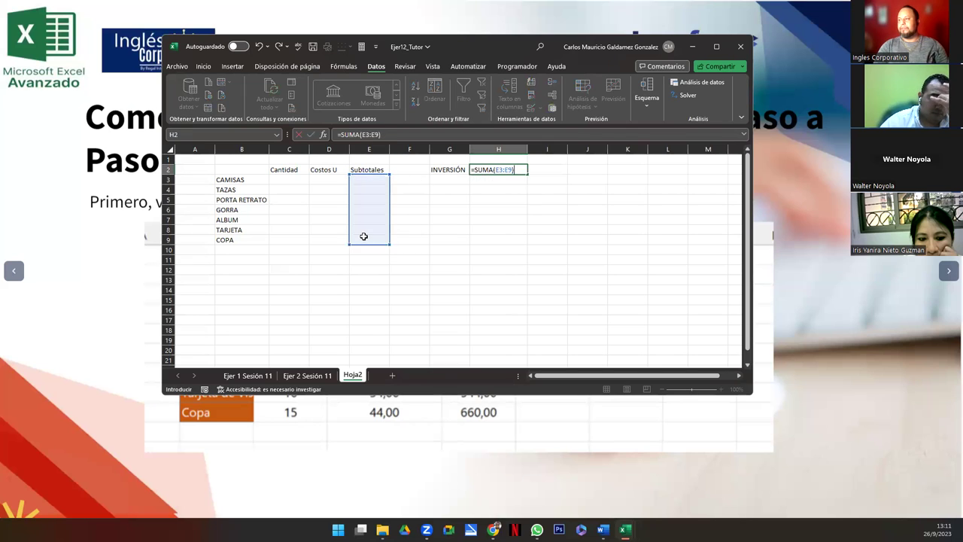
{"action": "key", "text": "Return"}
{"action": "key", "text": "Up"}
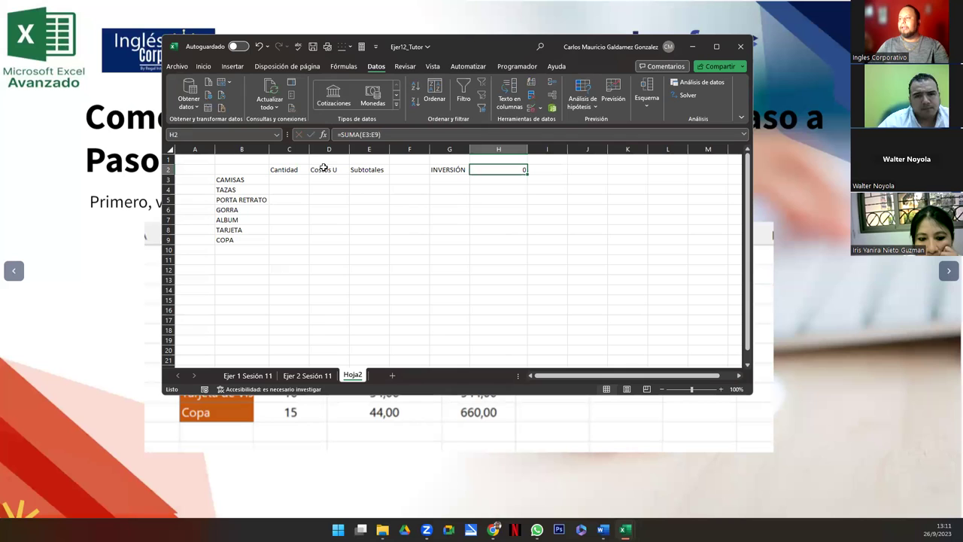
- Apply the Contabilidad dollar format to D3:E9 and the investment total in H2
{"action": "left_click_drag", "start_coordinate": [332, 179], "coordinate": [405, 235]}
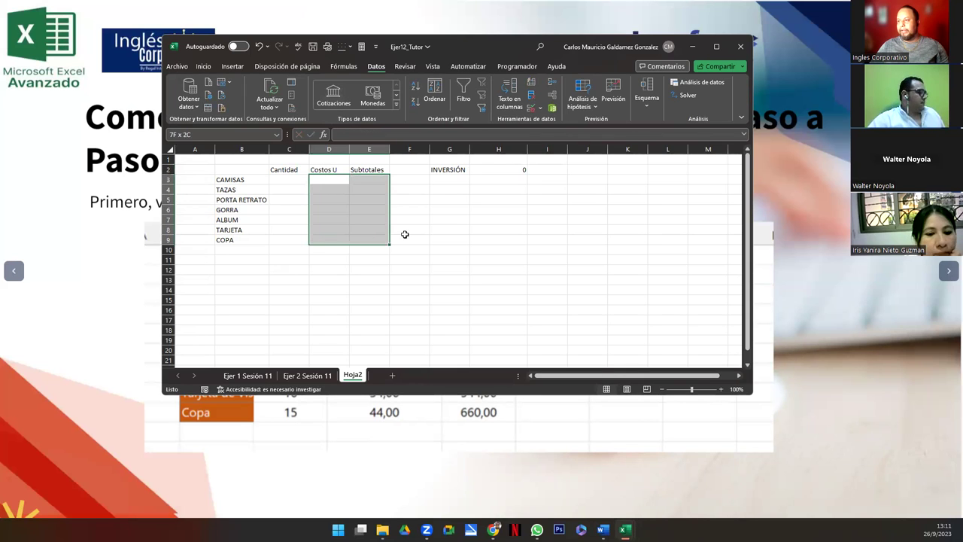
{"action": "left_click", "coordinate": [496, 169]}
{"action": "left_click", "coordinate": [204, 69]}
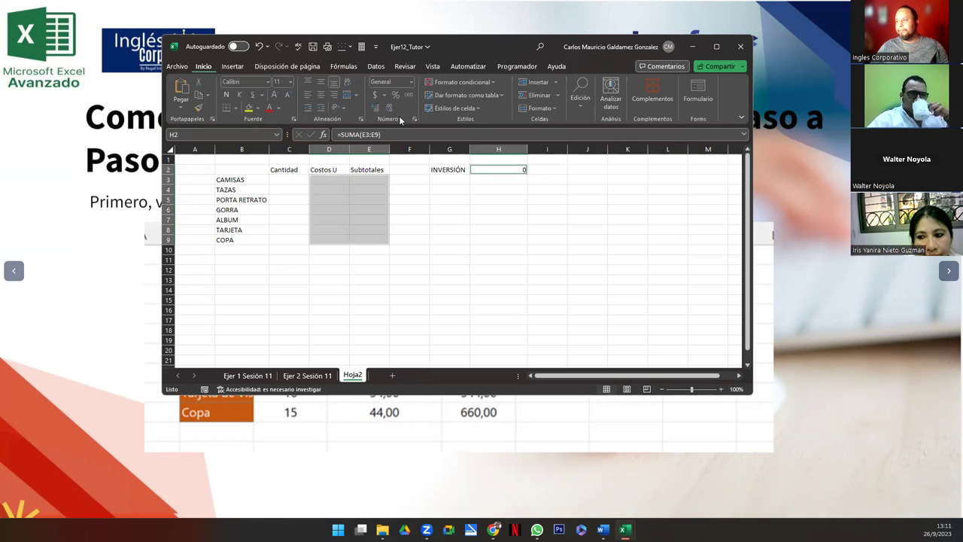
{"action": "left_click", "coordinate": [376, 94]}
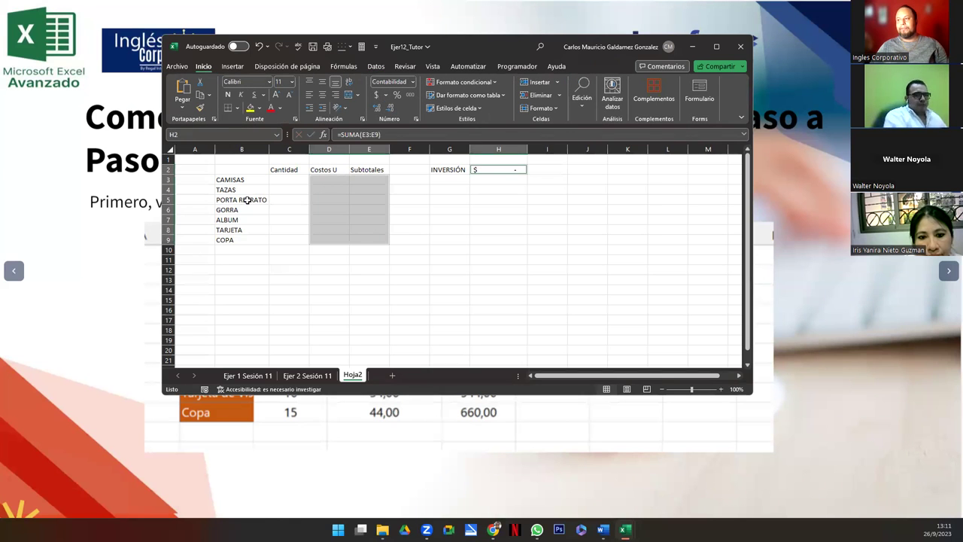
{"action": "key", "text": "ctrl+Home"}
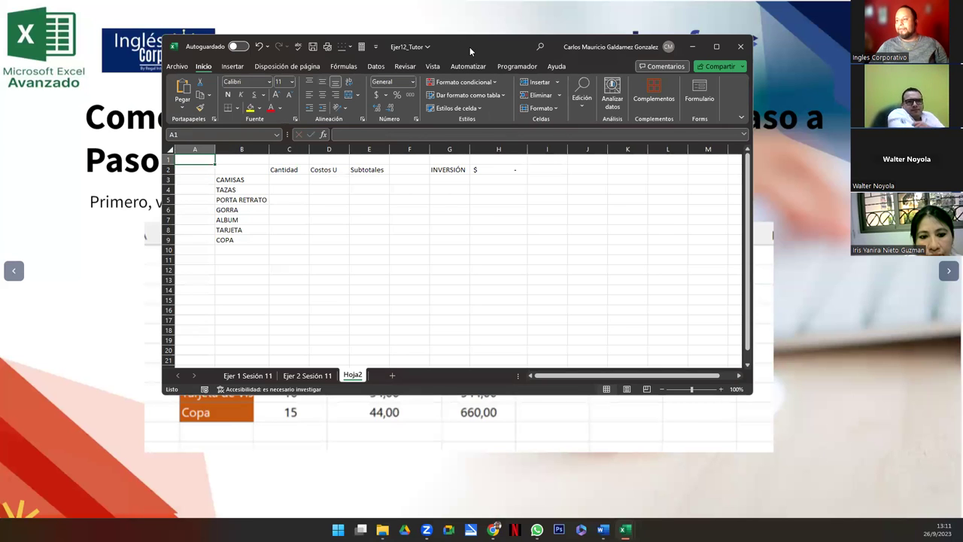
- Uncover the slide's cost table and enter the unit costs 21, 15, 18, 23, 24, 34 and 44 in D3:D9
{"action": "left_click_drag", "start_coordinate": [470, 47], "coordinate": [776, 99]}
{"action": "left_click", "coordinate": [621, 234]}
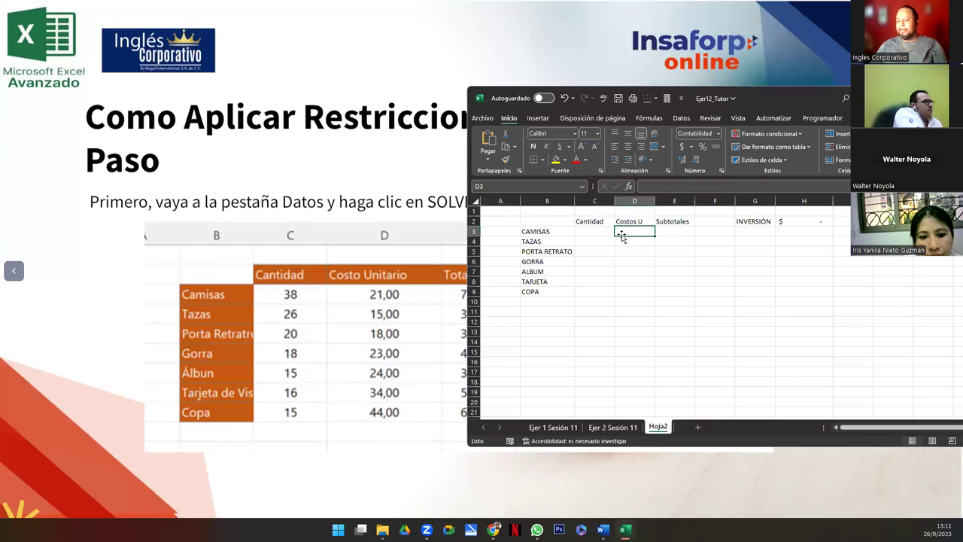
{"action": "type", "text": "21"}
{"action": "key", "text": "Return"}
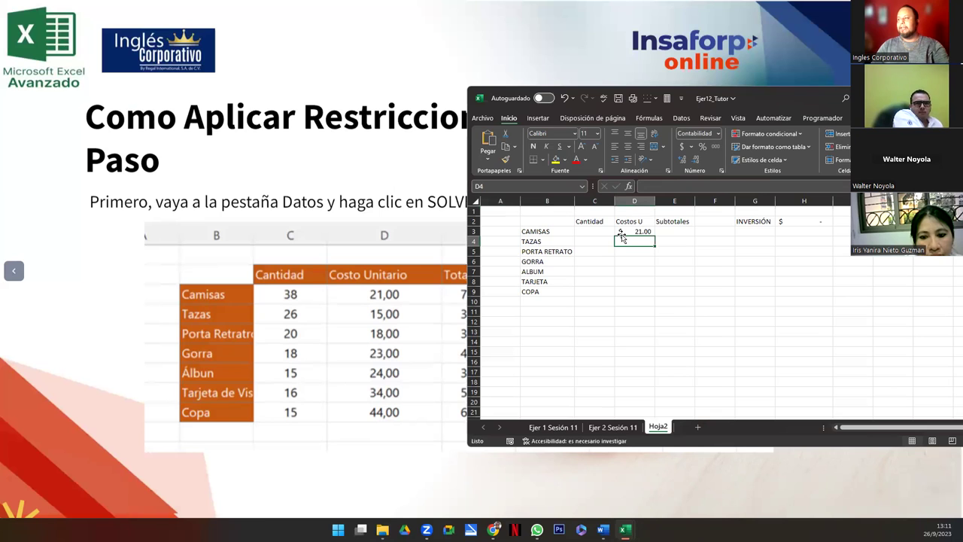
{"action": "type", "text": "15"}
{"action": "key", "text": "Return"}
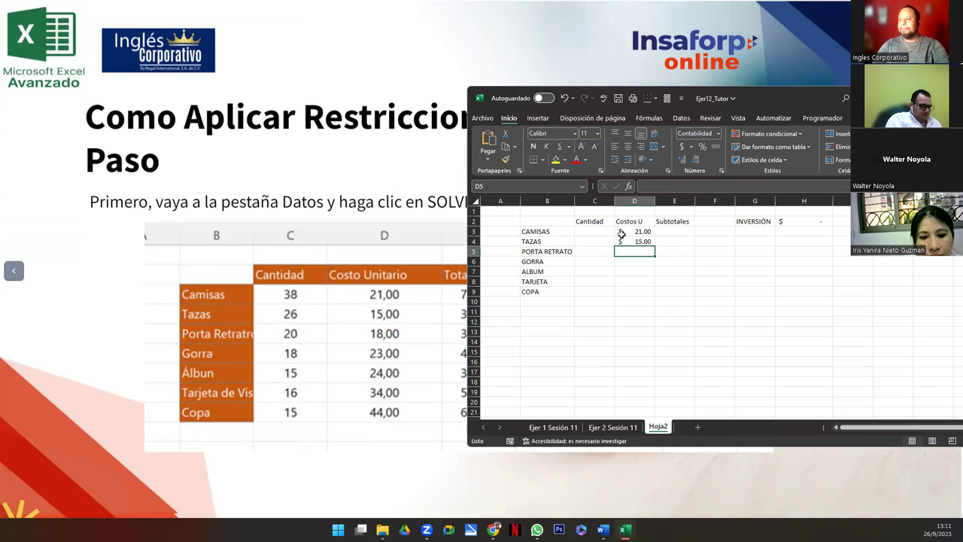
{"action": "type", "text": "18"}
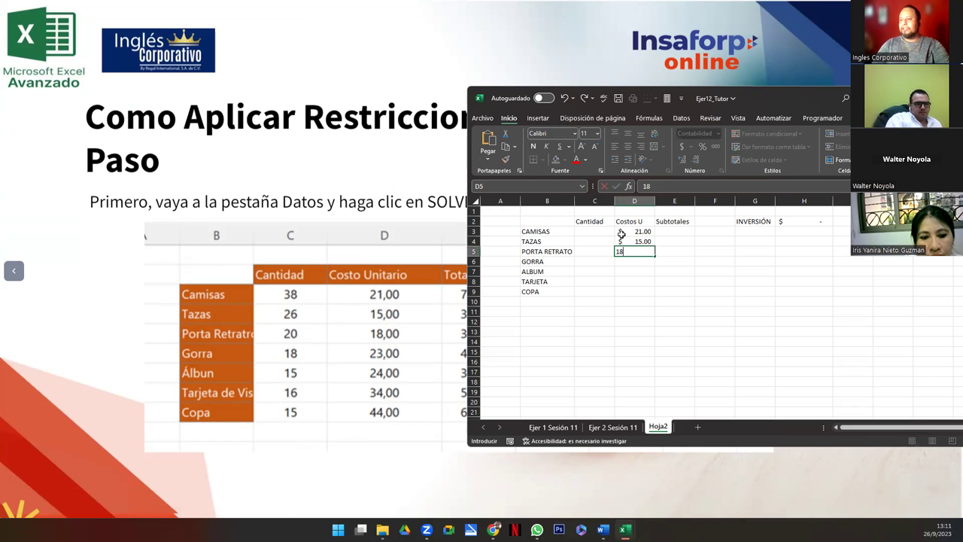
{"action": "key", "text": "Return"}
{"action": "type", "text": "23"}
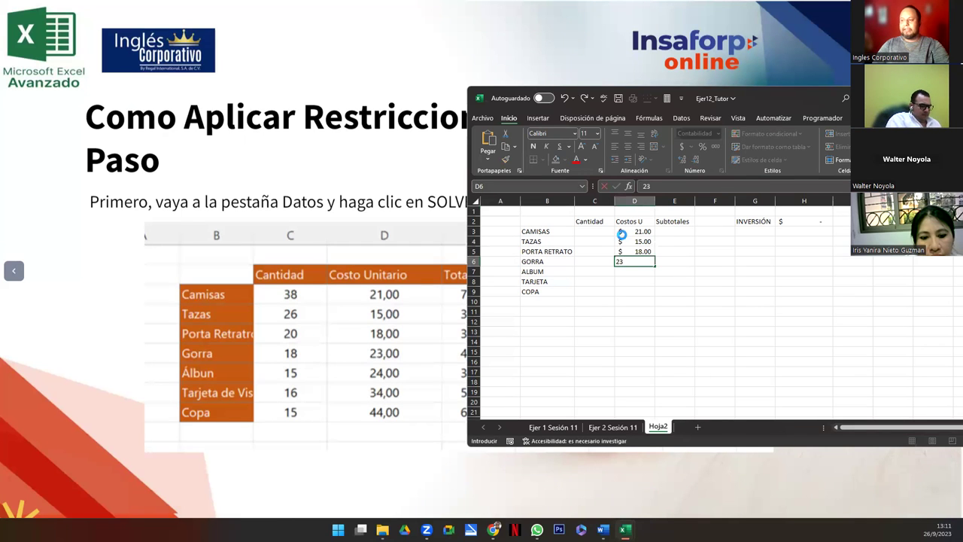
{"action": "key", "text": "Return"}
{"action": "type", "text": "24"}
{"action": "key", "text": "Return"}
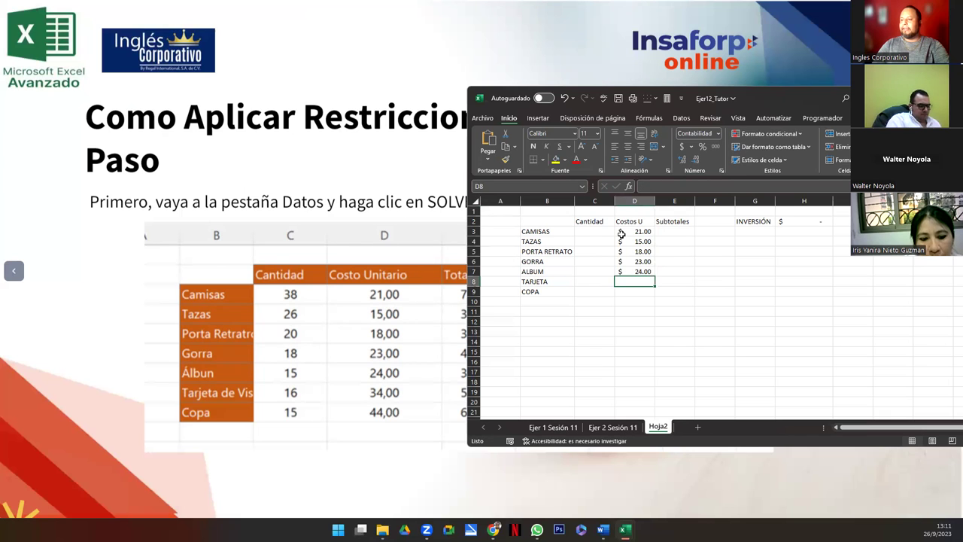
{"action": "type", "text": "34"}
{"action": "key", "text": "Return"}
{"action": "type", "text": "44"}
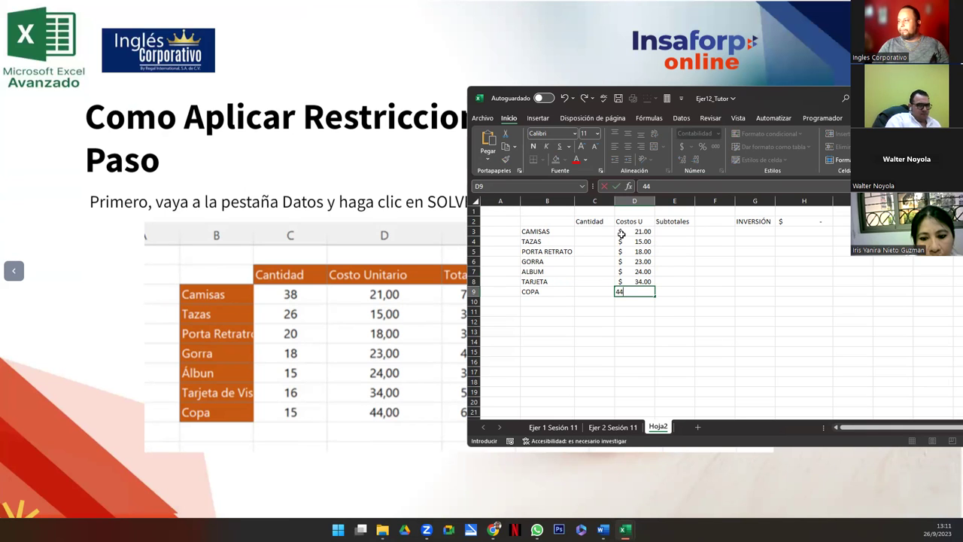
{"action": "key", "text": "Tab"}
- Enter the subtotal formula =C3*D3 in E3 and fill it down to E9
{"action": "key", "text": "Up"}
{"action": "key", "text": "Up"}
{"action": "key", "text": "Up"}
{"action": "key", "text": "Up"}
{"action": "key", "text": "Up"}
{"action": "key", "text": "Up"}
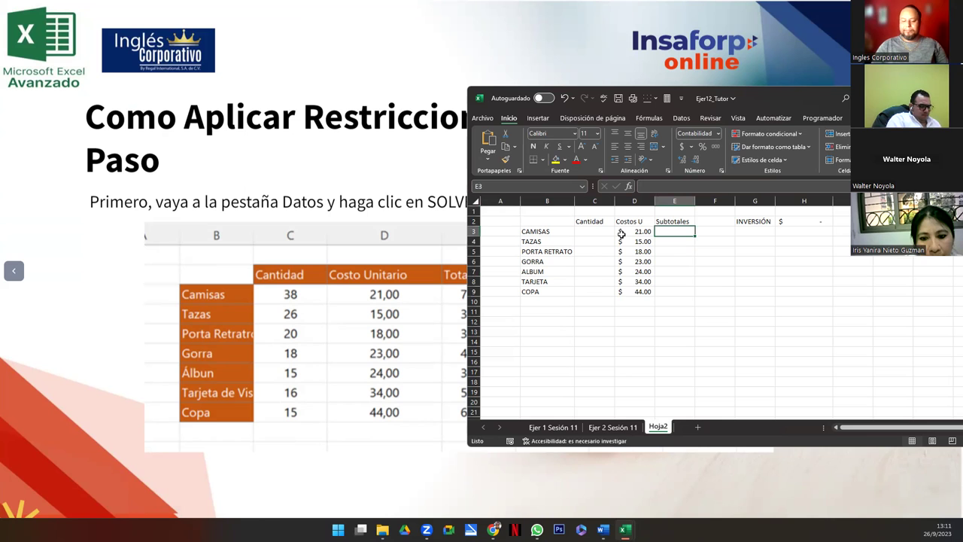
{"action": "type", "text": "="}
{"action": "key", "text": "Left"}
{"action": "key", "text": "Left"}
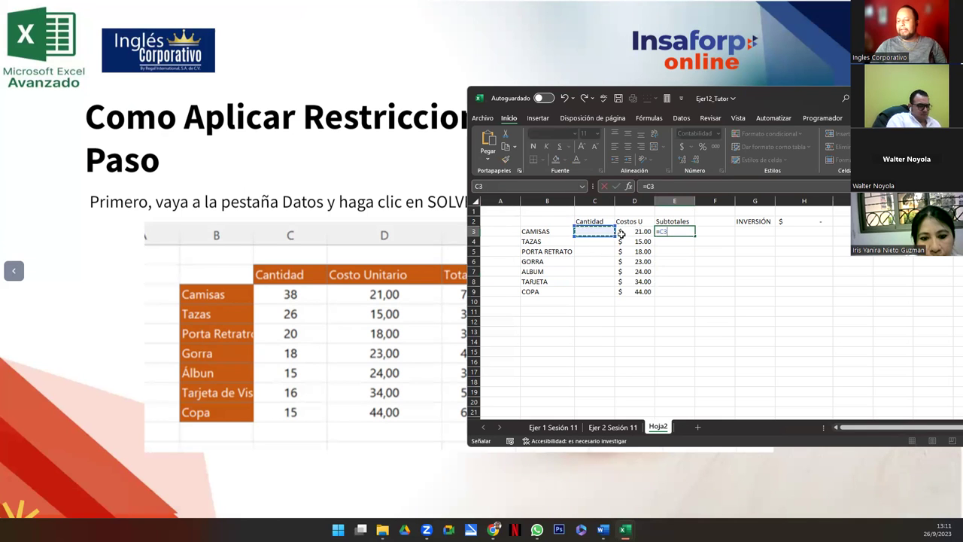
{"action": "type", "text": "*"}
{"action": "key", "text": "Left"}
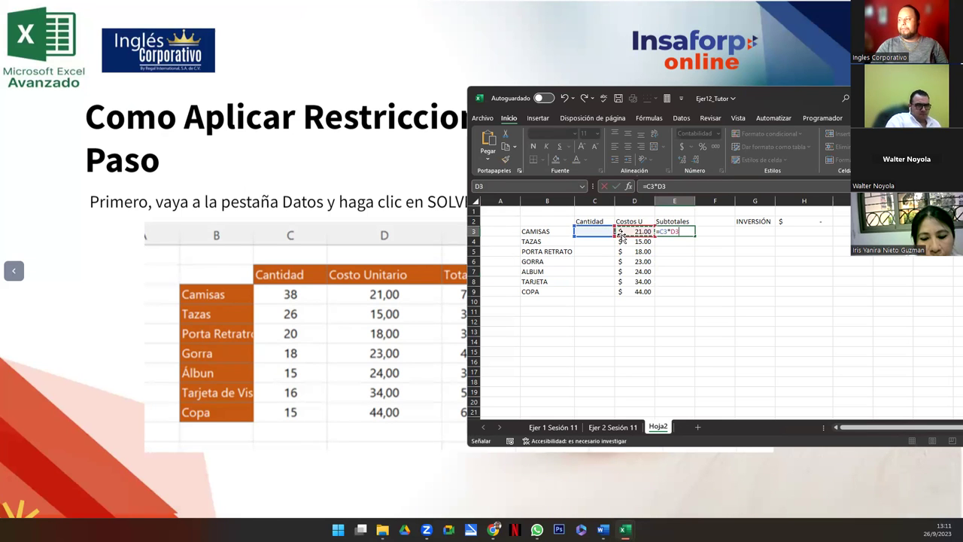
{"action": "key", "text": "ctrl+Return"}
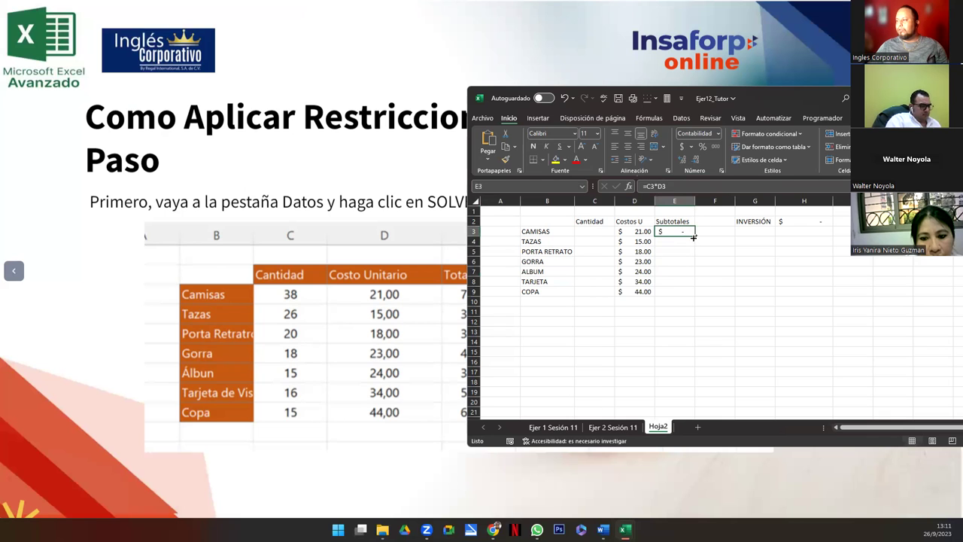
{"action": "double_click", "coordinate": [693, 236]}
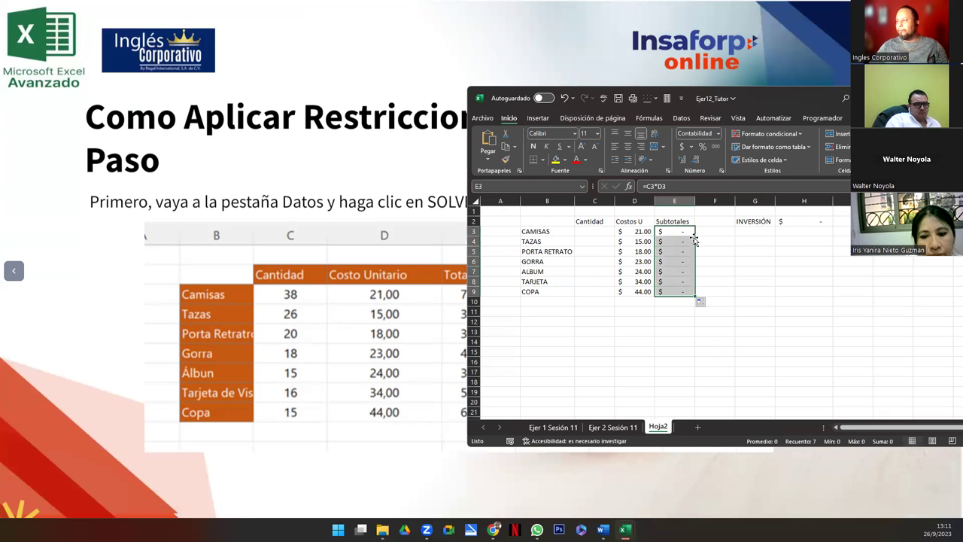
- Apply all borders to the product table in B3:E9, its headers in C2:E2 and the investment cells G2:H2
{"action": "left_click", "coordinate": [607, 289]}
{"action": "left_click", "coordinate": [535, 232]}
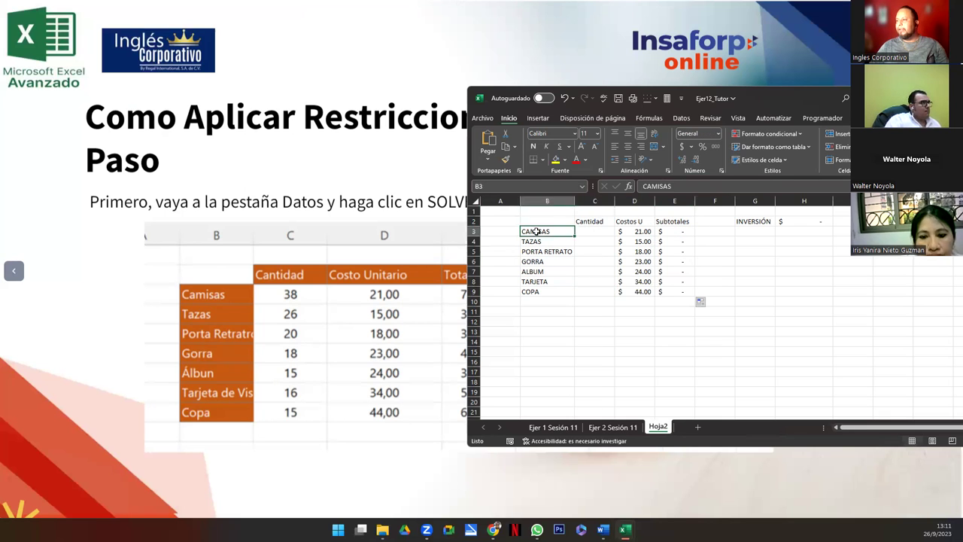
{"action": "left_click_drag", "start_coordinate": [536, 232], "coordinate": [677, 293]}
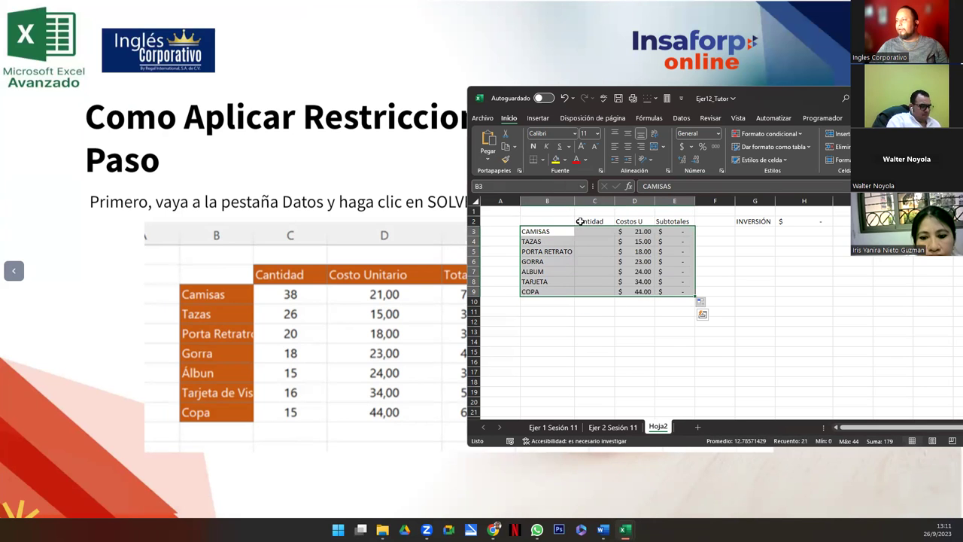
{"action": "left_click_drag", "start_coordinate": [580, 221], "coordinate": [671, 223]}
{"action": "left_click_drag", "start_coordinate": [800, 224], "coordinate": [800, 224]}
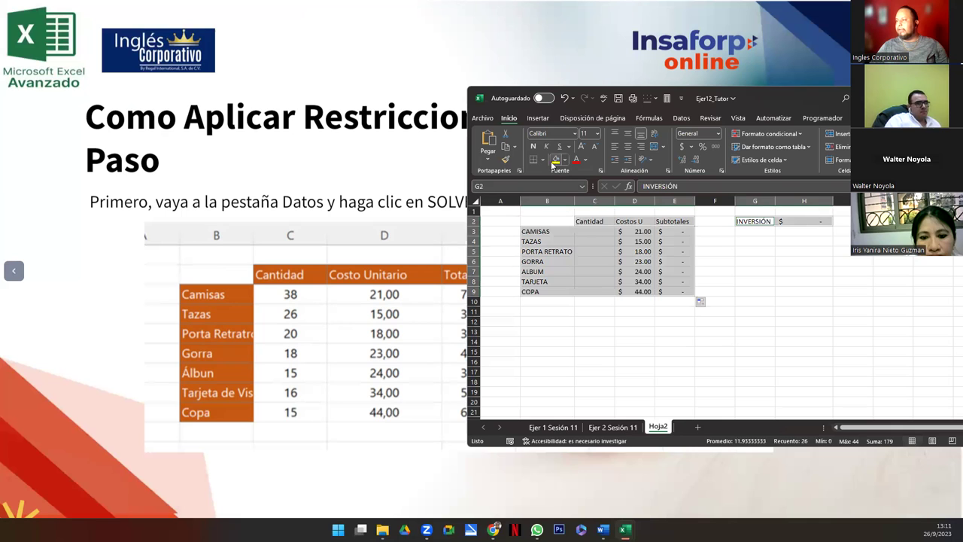
{"action": "left_click", "coordinate": [534, 159]}
{"action": "left_click", "coordinate": [543, 161]}
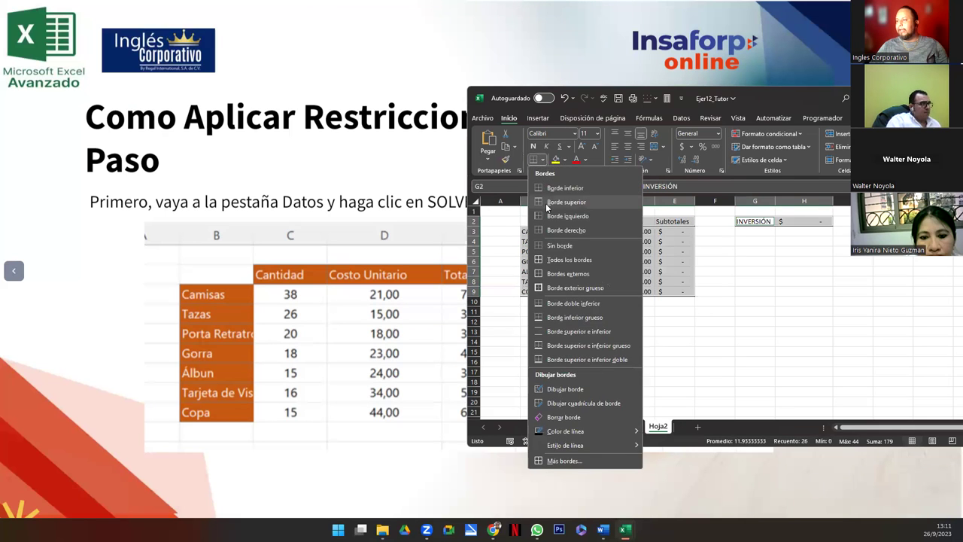
{"action": "left_click", "coordinate": [553, 263]}
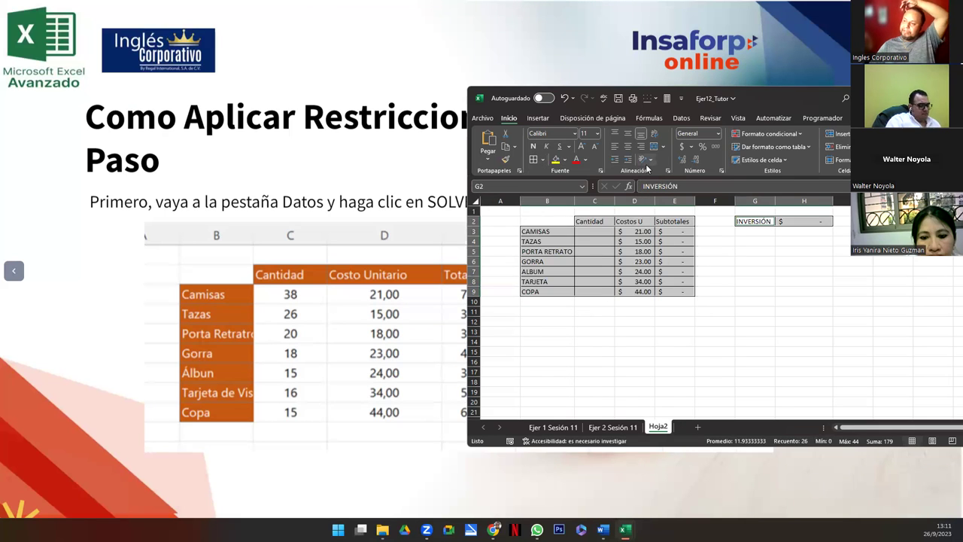
- Maximize the workbook window and apply the Énfasis2 cell style to the headers in C2:E2
{"action": "double_click", "coordinate": [779, 99]}
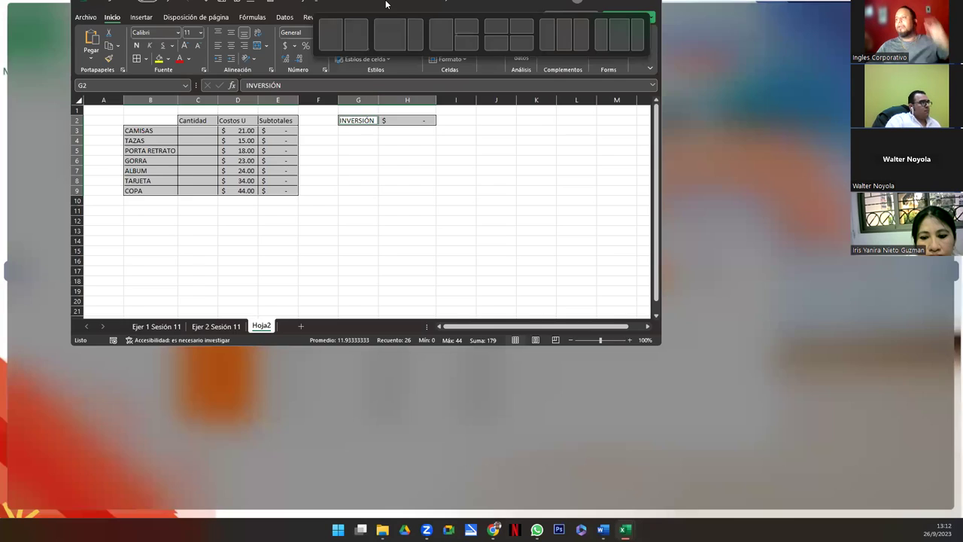
{"action": "scroll", "coordinate": [218, 224], "scroll_direction": "up", "scroll_amount": 2}
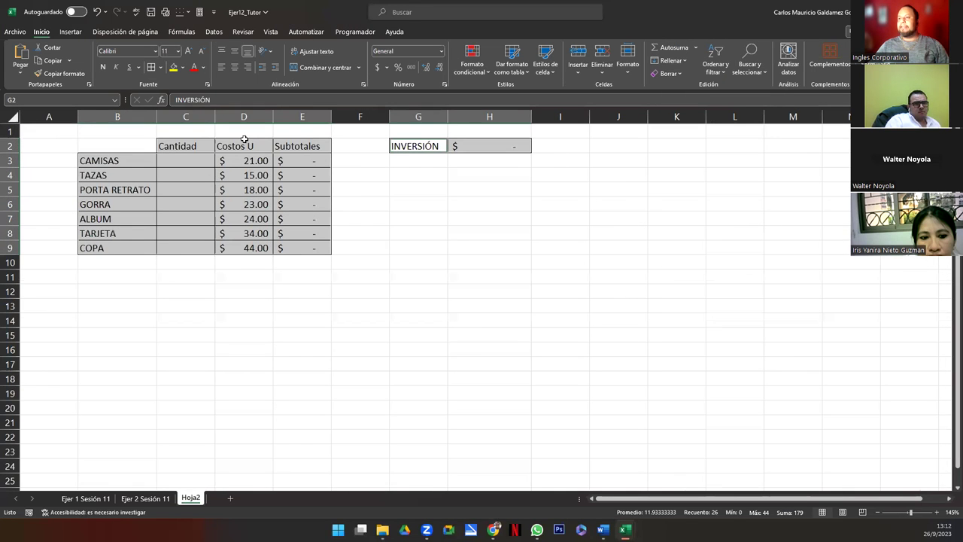
{"action": "left_click", "coordinate": [187, 150]}
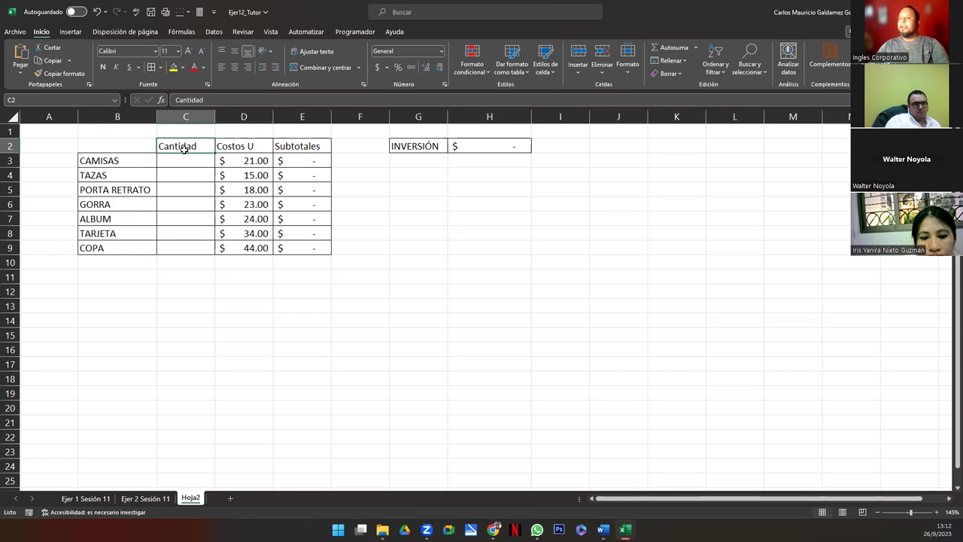
{"action": "left_click_drag", "start_coordinate": [184, 149], "coordinate": [297, 146]}
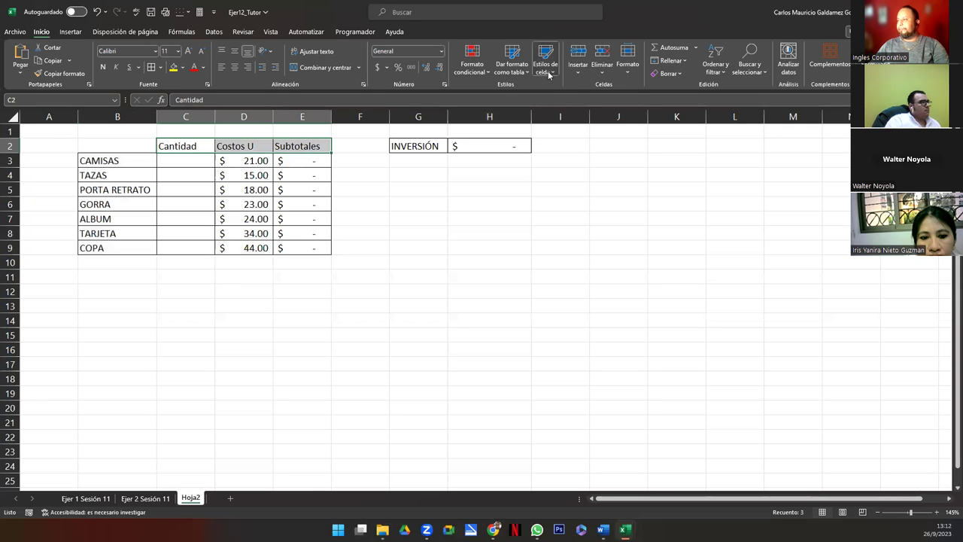
{"action": "left_click", "coordinate": [548, 74]}
{"action": "left_click", "coordinate": [612, 252]}
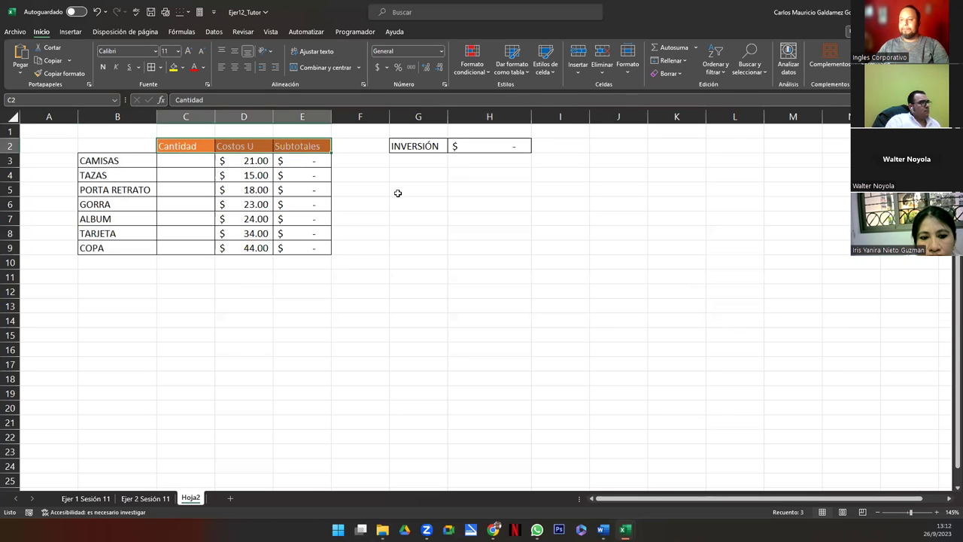
- Apply the Énfasis2 cell style to the product names in B3:B9 and the INVERSIÓN label in G2
{"action": "left_click_drag", "start_coordinate": [120, 161], "coordinate": [124, 248]}
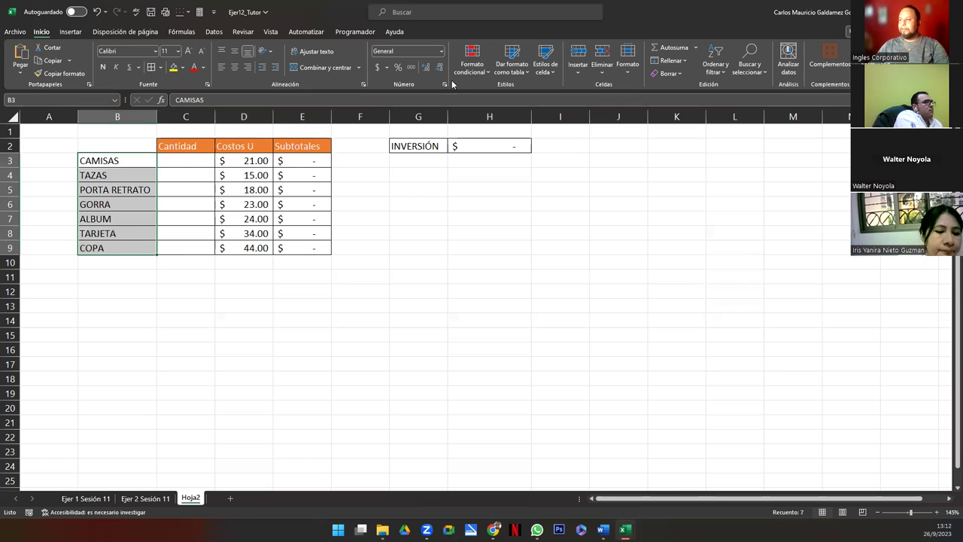
{"action": "left_click", "coordinate": [547, 67]}
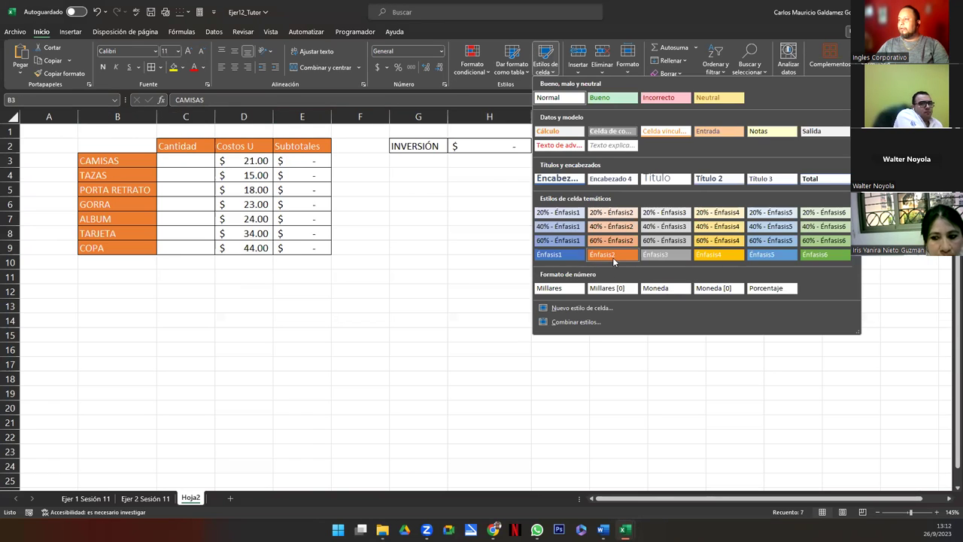
{"action": "left_click", "coordinate": [612, 258]}
{"action": "left_click", "coordinate": [441, 149]}
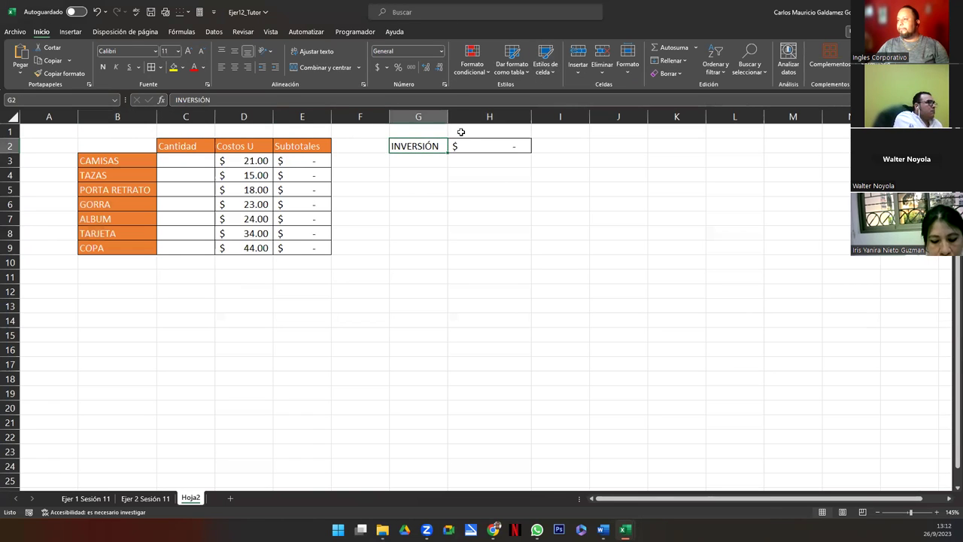
{"action": "left_click", "coordinate": [543, 68]}
{"action": "left_click", "coordinate": [617, 256]}
- Total the quantities in C10 with the formula =SUMA(C3:C9), and switch back to the slide
{"action": "left_click_drag", "start_coordinate": [182, 167], "coordinate": [200, 247]}
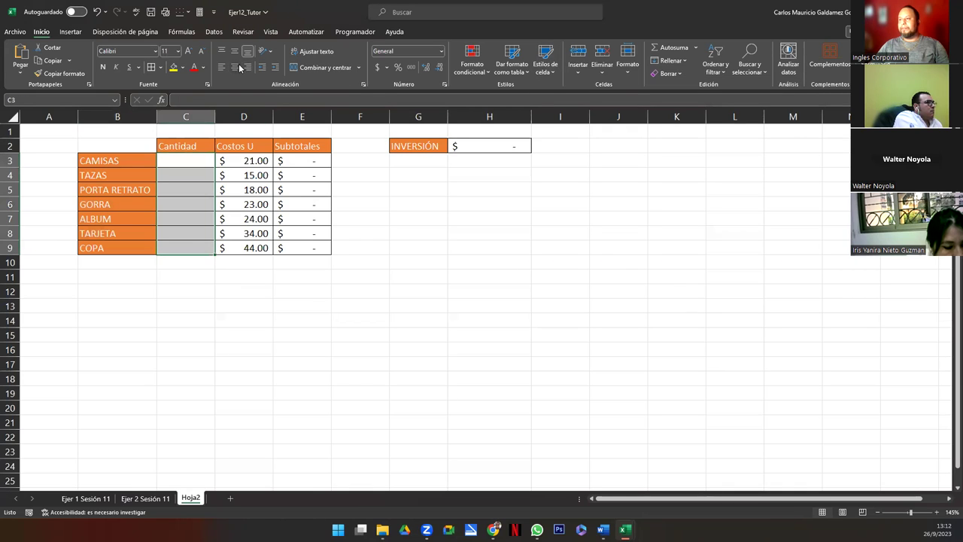
{"action": "left_click", "coordinate": [184, 264]}
{"action": "left_click", "coordinate": [664, 60]}
{"action": "left_click", "coordinate": [659, 48]}
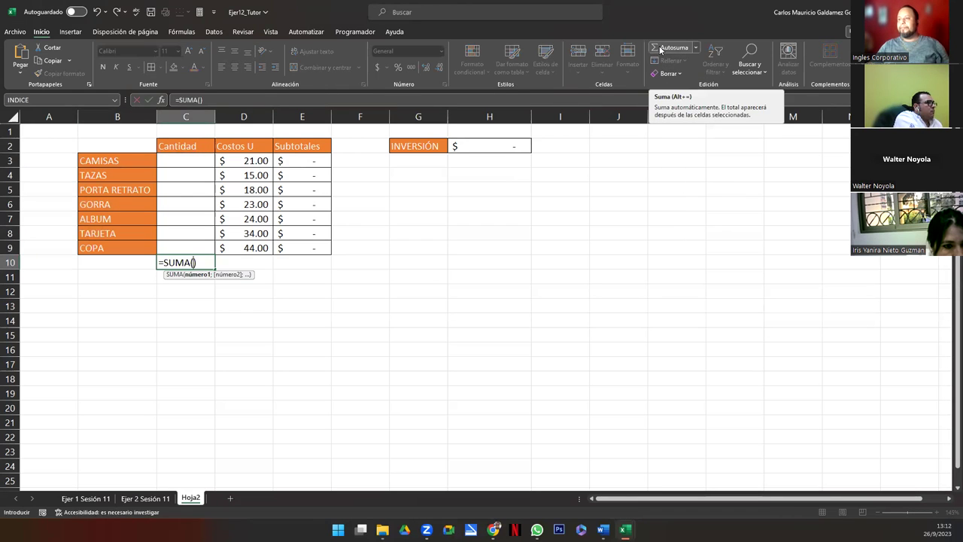
{"action": "left_click_drag", "start_coordinate": [186, 161], "coordinate": [188, 248]}
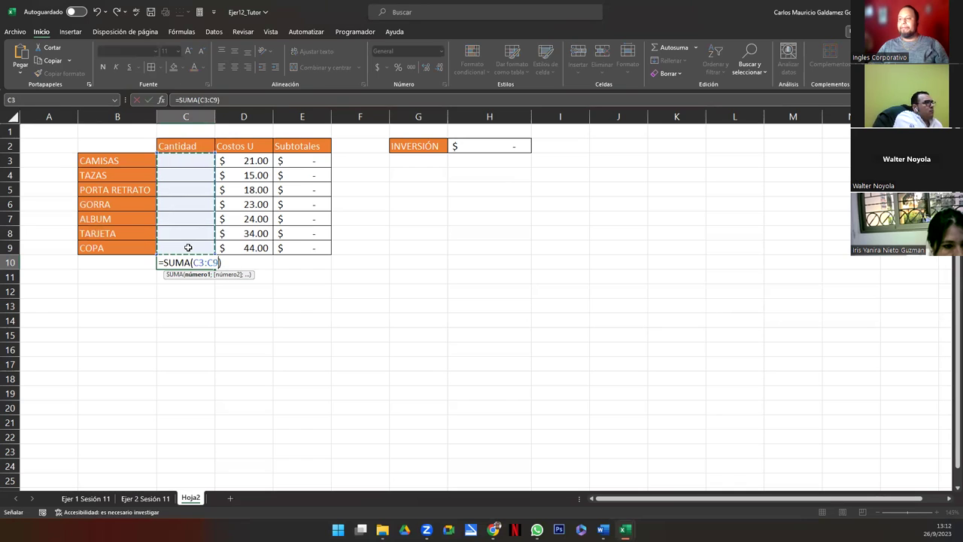
{"action": "key", "text": "Return"}
{"action": "key", "text": "Up"}
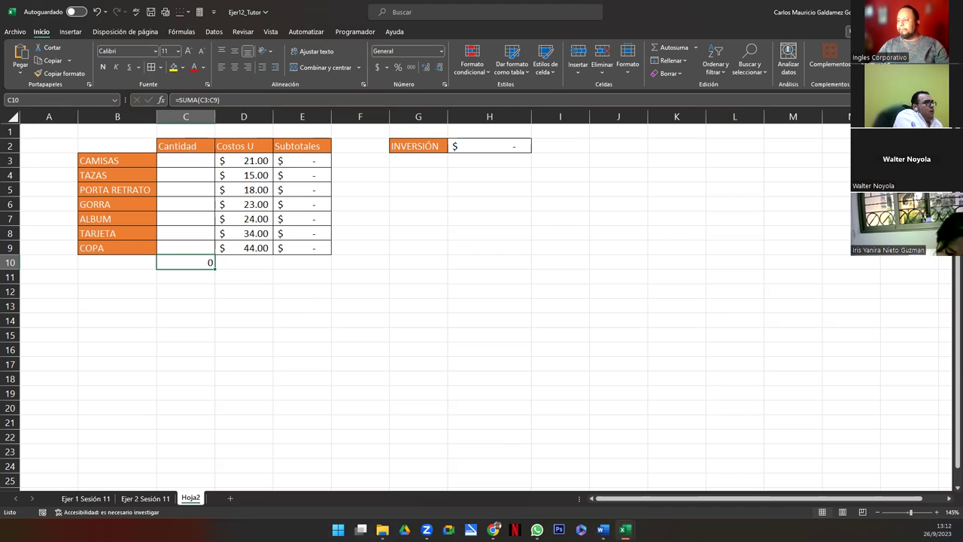
{"action": "key", "text": "alt+Tab"}
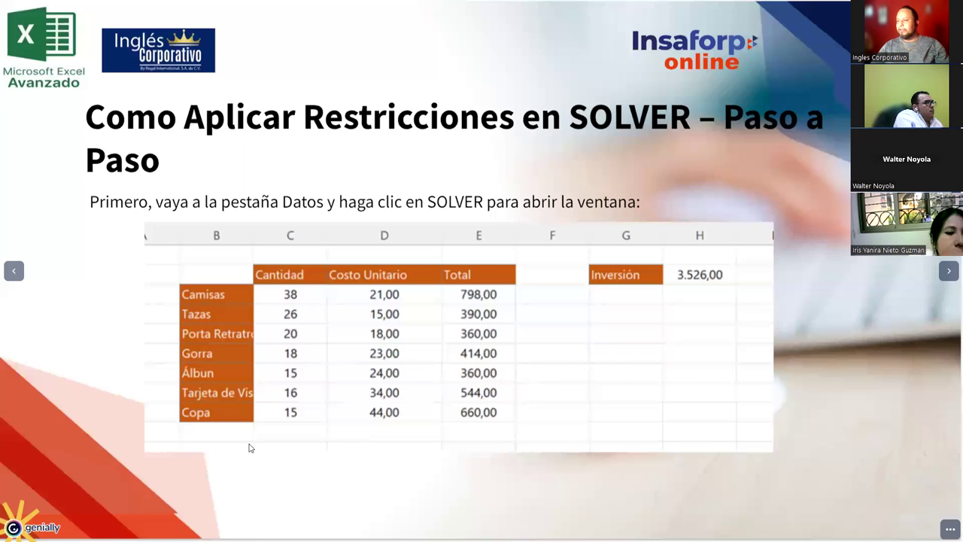
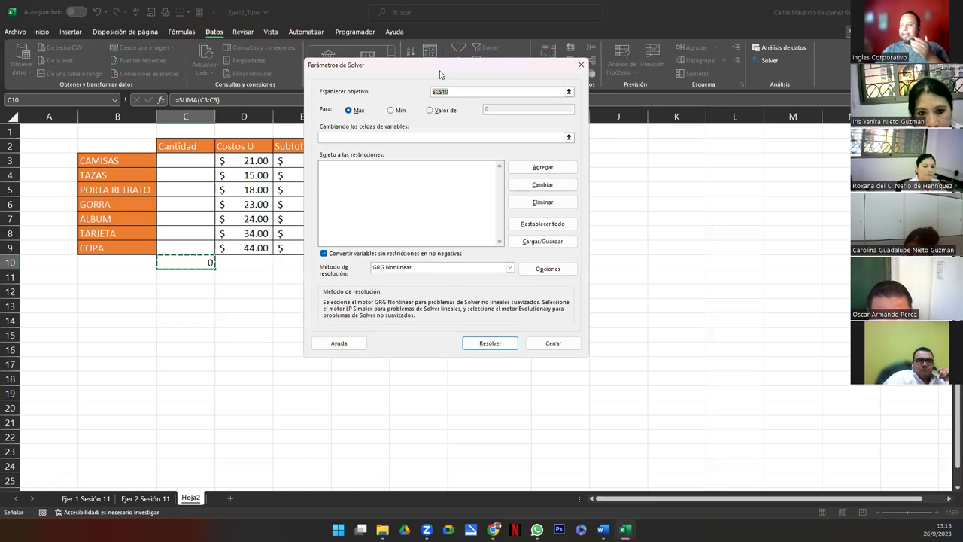
- Set the Solver objective to the investment cell $H$2 with a target value of 10000
{"action": "left_click_drag", "start_coordinate": [440, 74], "coordinate": [502, 193]}
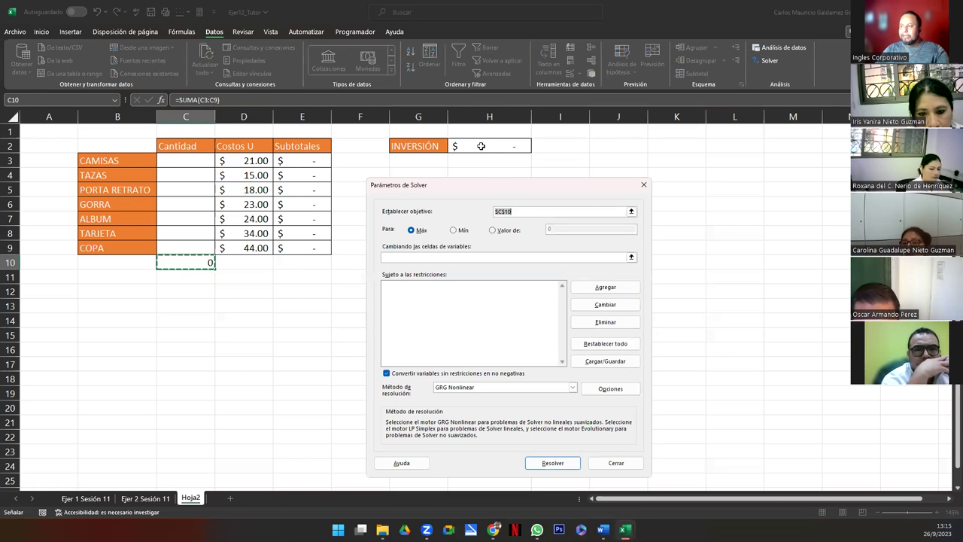
{"action": "left_click", "coordinate": [481, 146]}
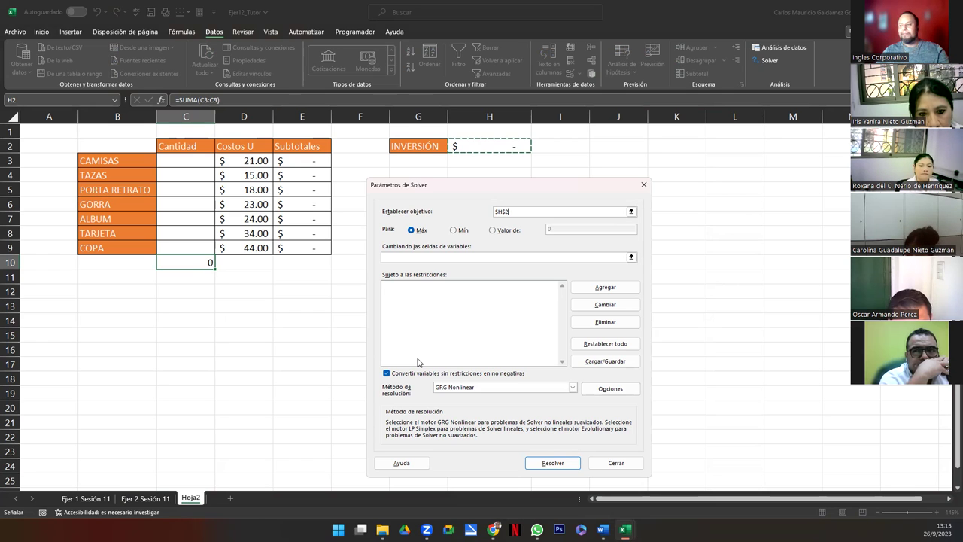
{"action": "left_click", "coordinate": [487, 254]}
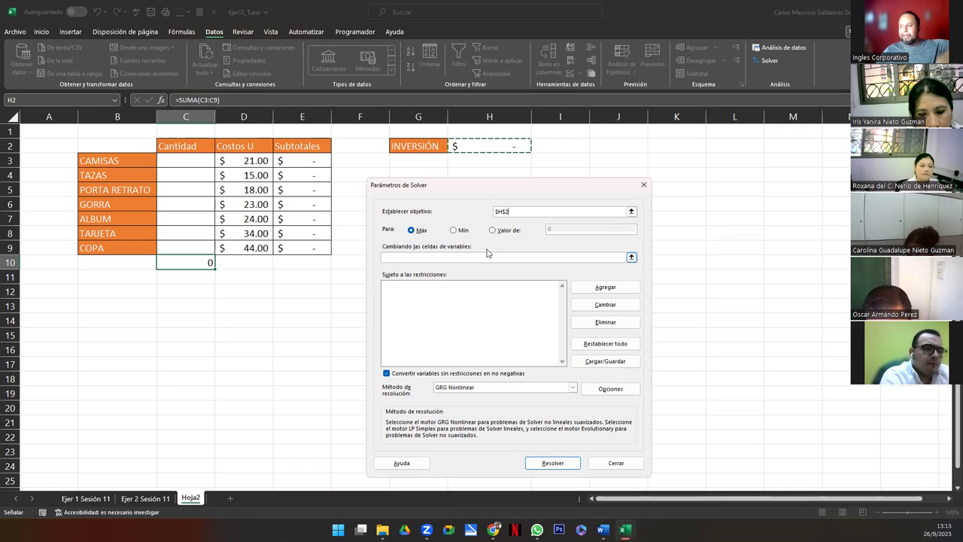
{"action": "left_click", "coordinate": [490, 234]}
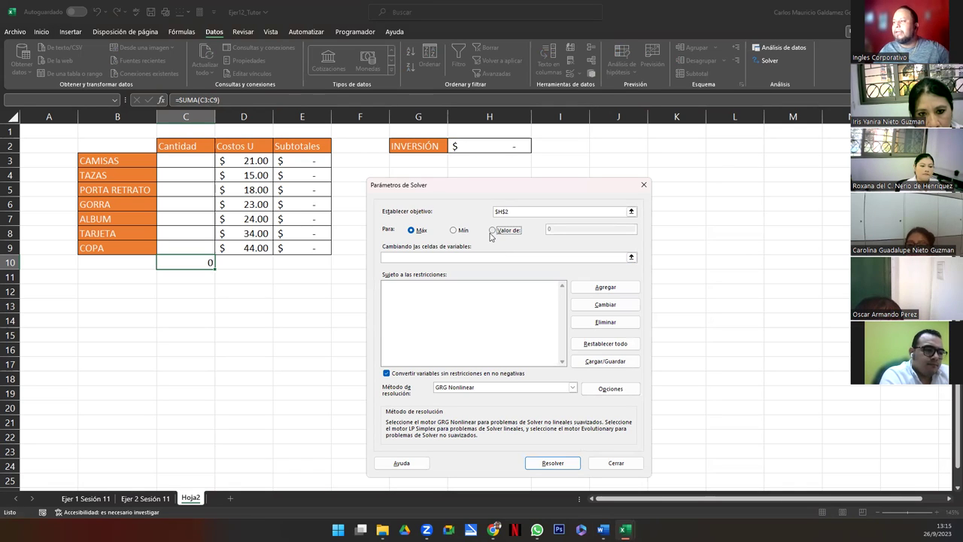
{"action": "type", "text": "10000"}
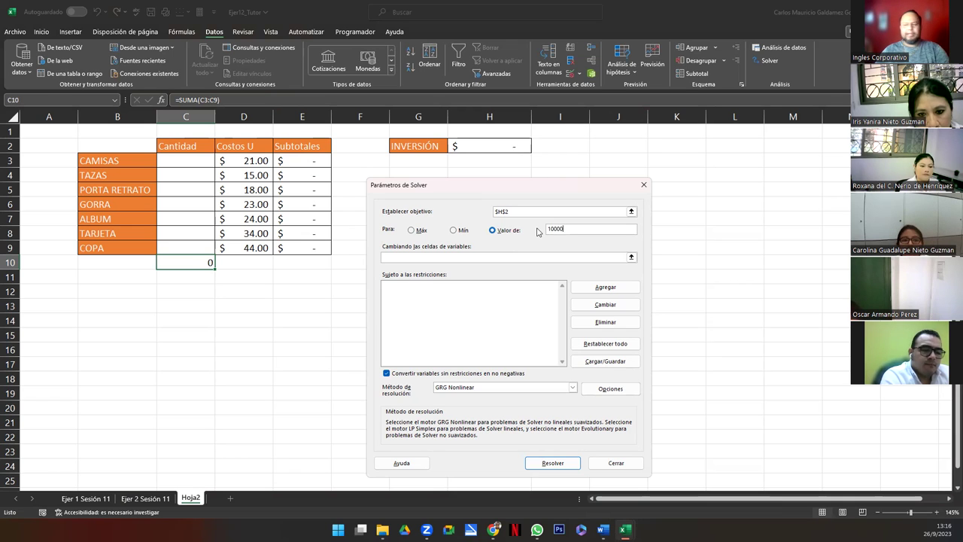
- Set the quantity cells $C$3:$C$9 as the Solver's variable cells
{"action": "left_click", "coordinate": [390, 258]}
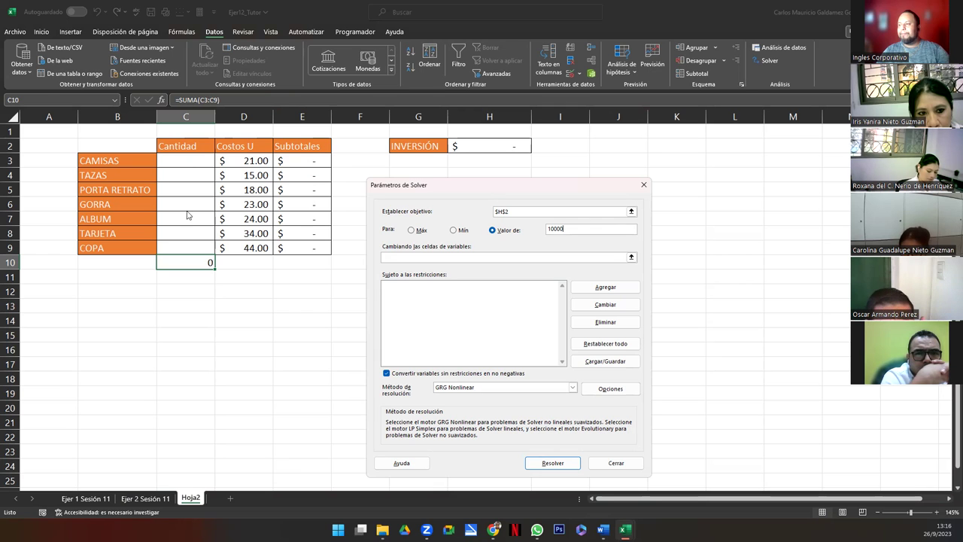
{"action": "left_click", "coordinate": [632, 258]}
{"action": "left_click", "coordinate": [632, 258]}
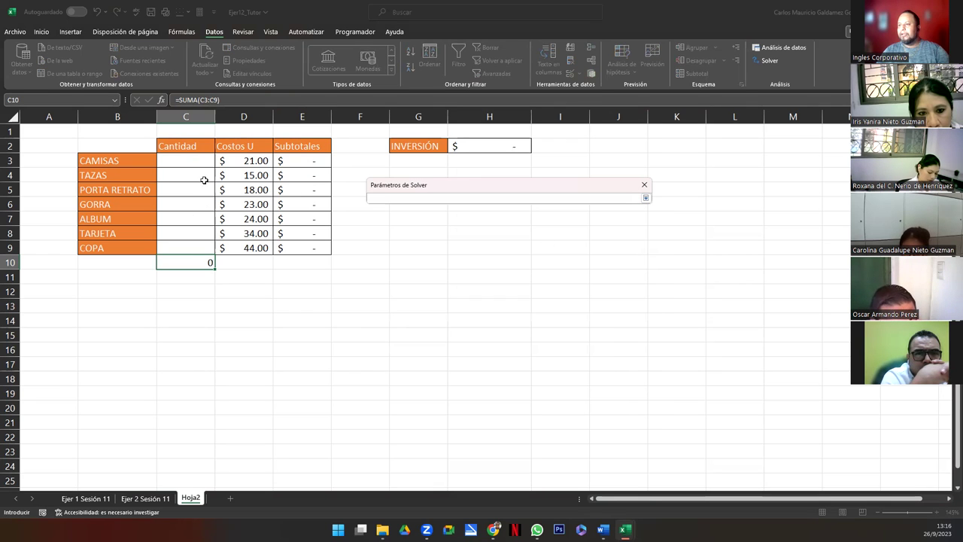
{"action": "left_click_drag", "start_coordinate": [192, 158], "coordinate": [194, 248]}
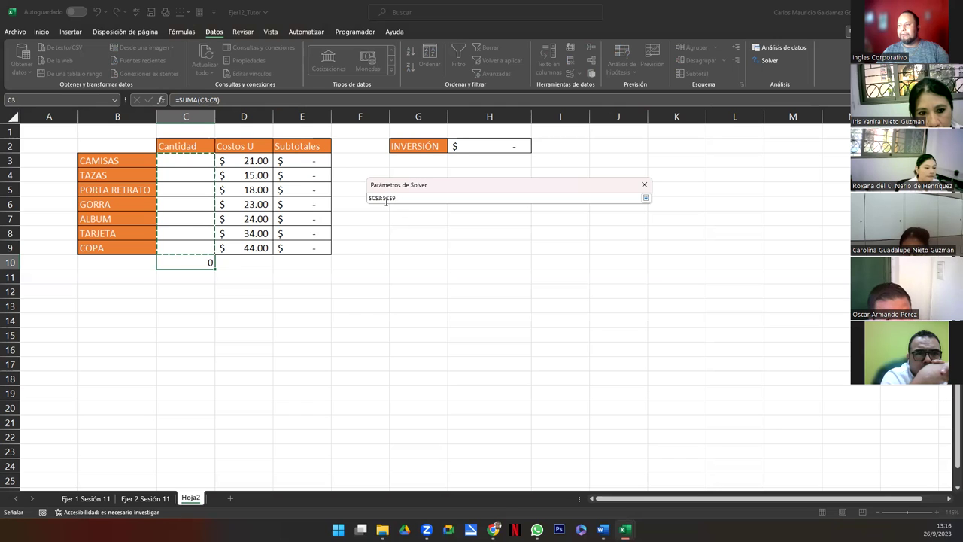
{"action": "left_click", "coordinate": [645, 198]}
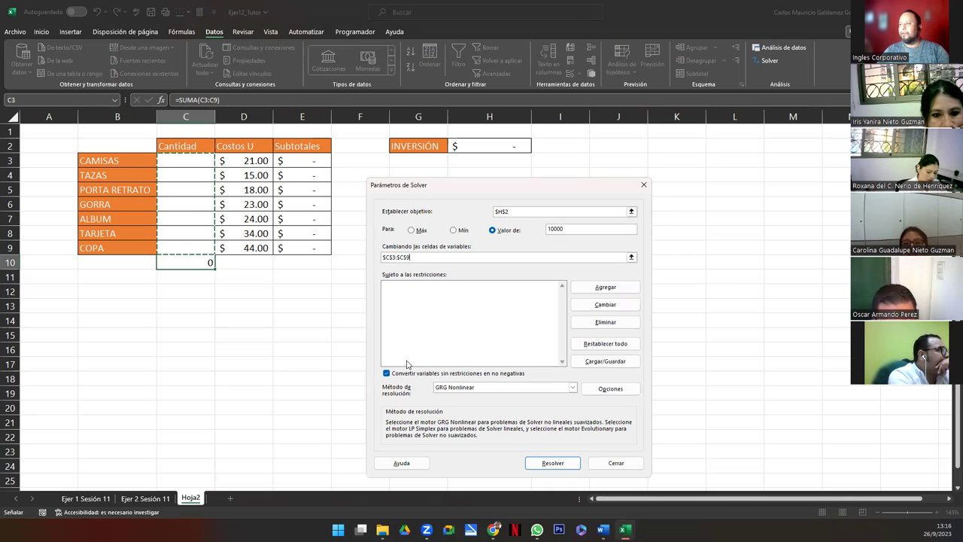
- Switch to the slides to examine which restrictions Solver needs, and return to the workbook
{"action": "key", "text": "alt+Tab"}
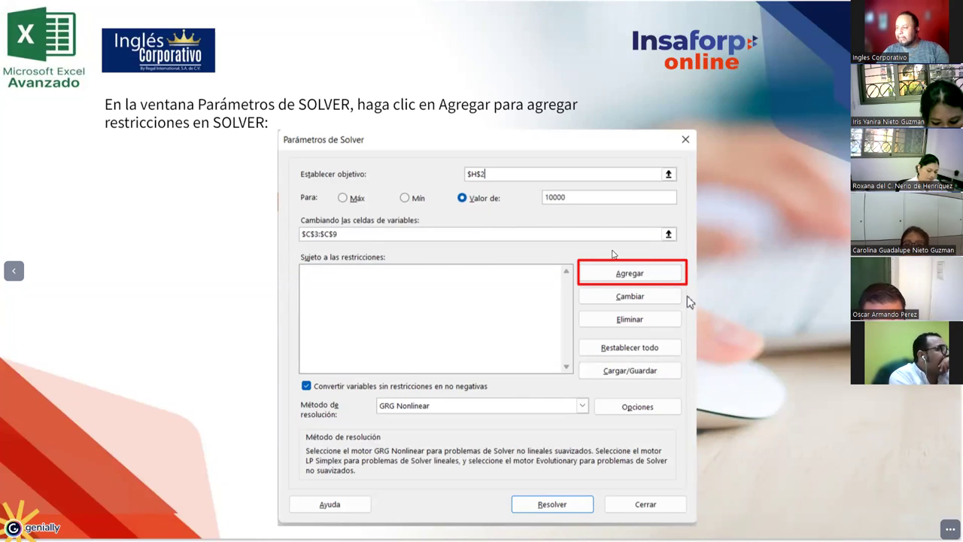
{"action": "key", "text": "Right"}
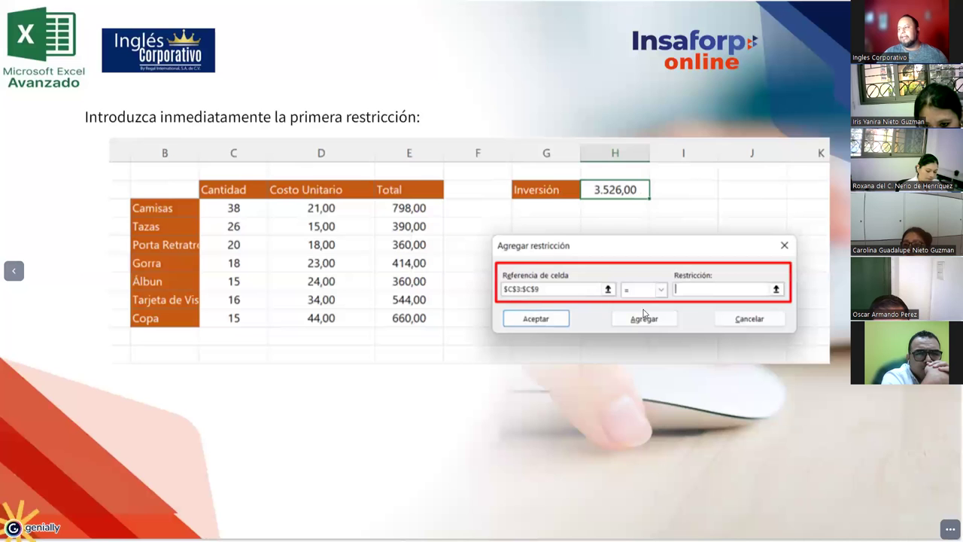
{"action": "key", "text": "Right"}
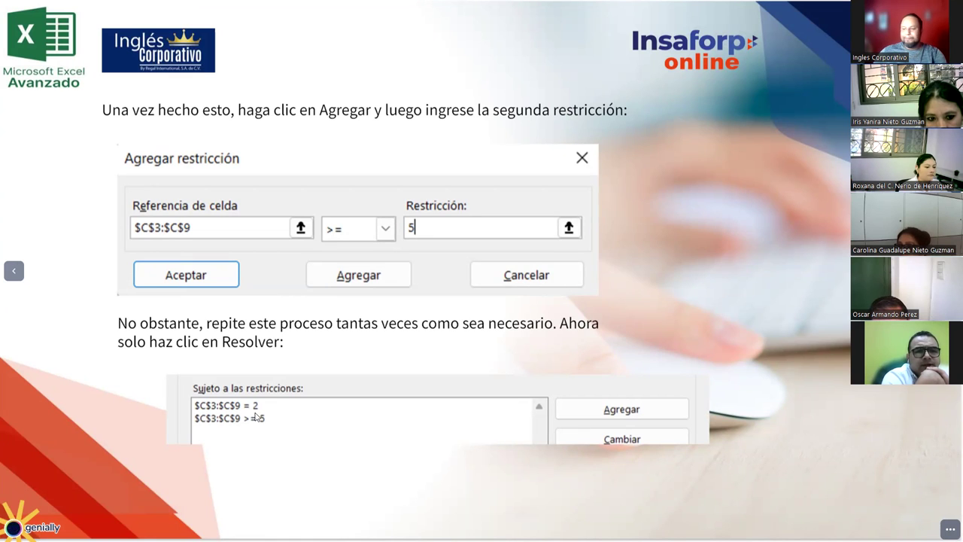
{"action": "key", "text": "alt+Tab"}
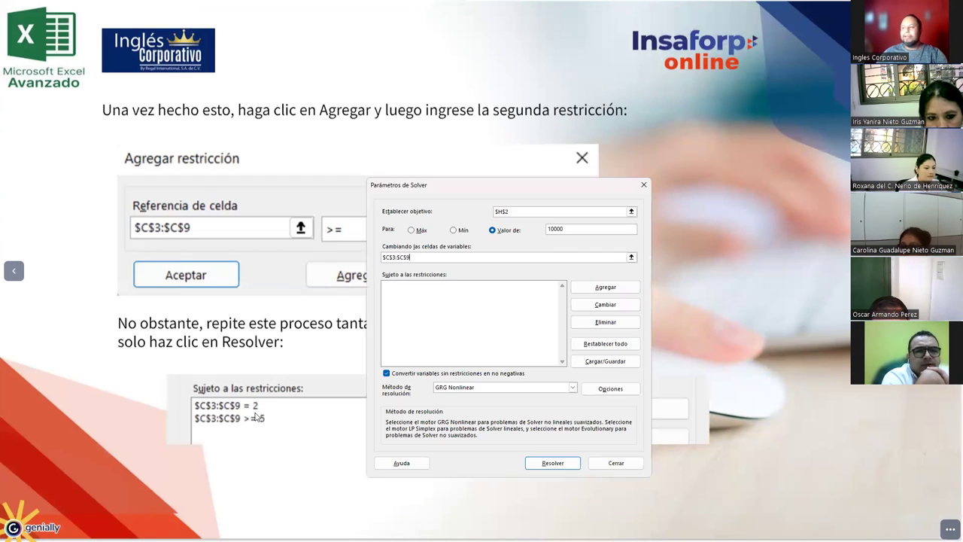
{"action": "key", "text": "alt+Tab"}
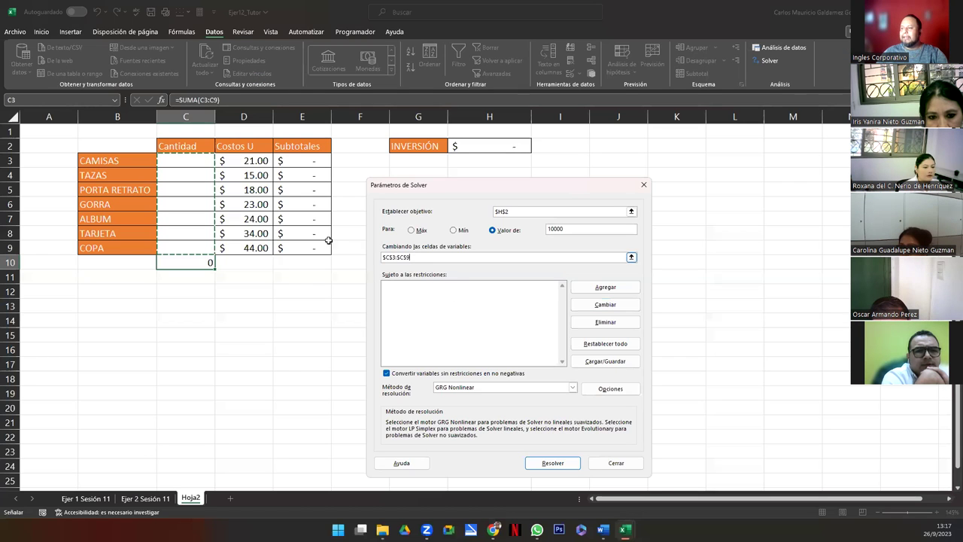
- Add a Solver restriction that $C$3:$C$9 = 2, and start another restriction
{"action": "left_click", "coordinate": [602, 285]}
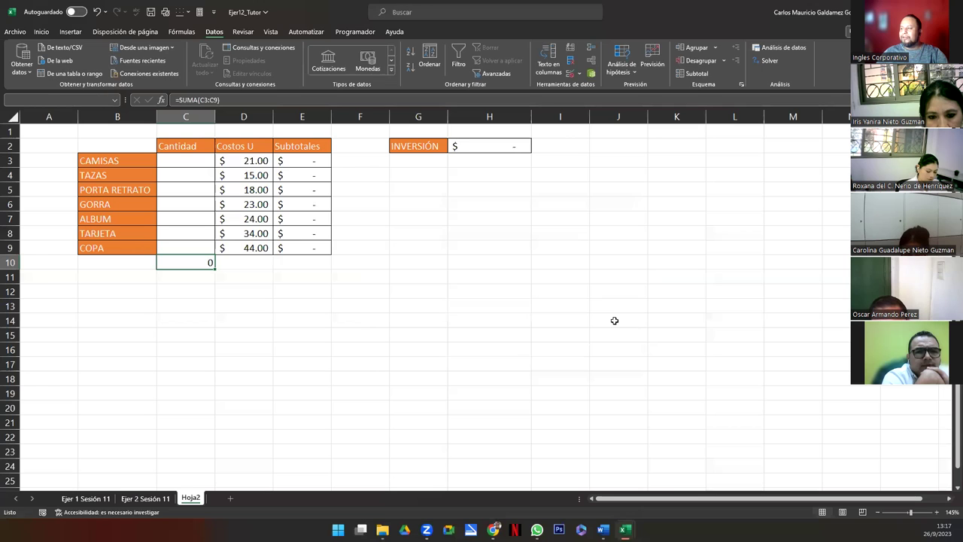
{"action": "left_click_drag", "start_coordinate": [195, 159], "coordinate": [189, 248]}
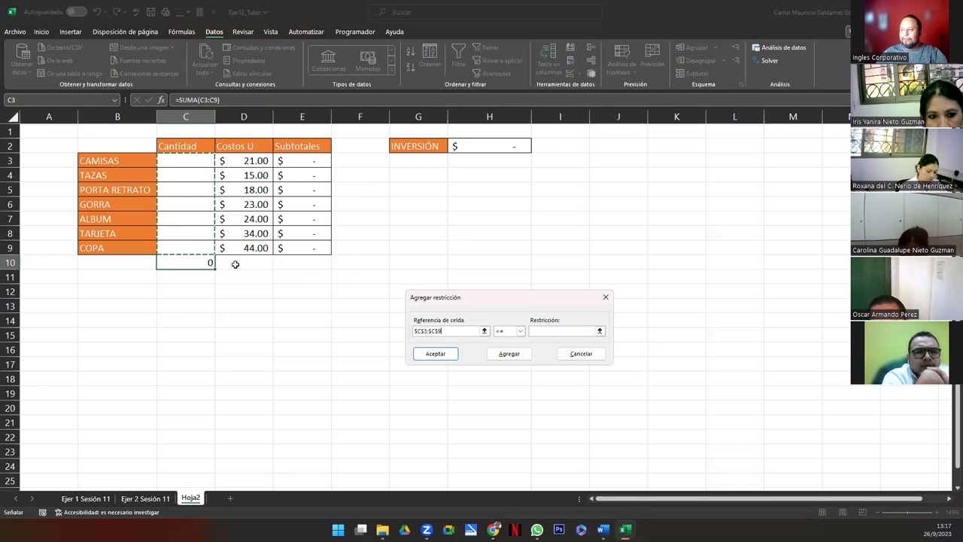
{"action": "left_click", "coordinate": [519, 331]}
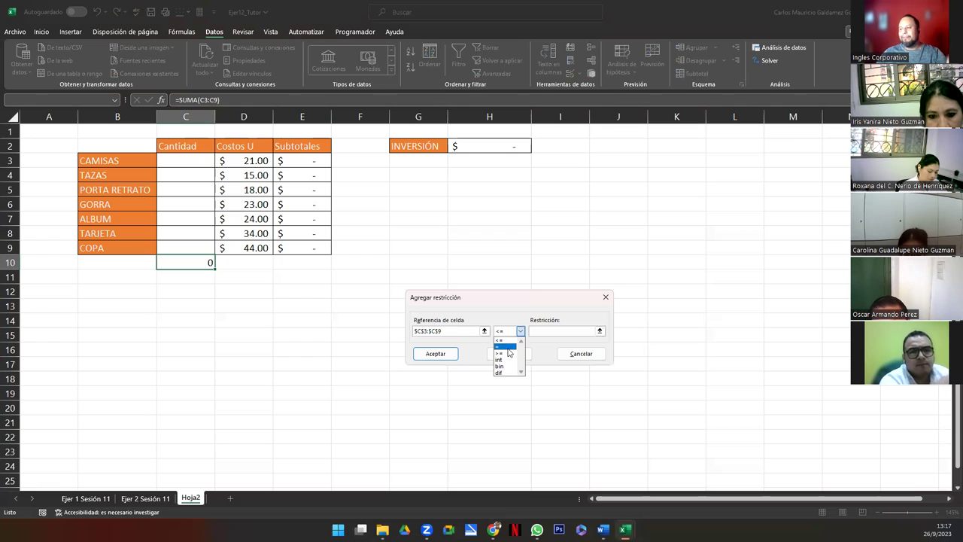
{"action": "left_click", "coordinate": [502, 346]}
{"action": "left_click", "coordinate": [544, 332]}
{"action": "type", "text": "2"}
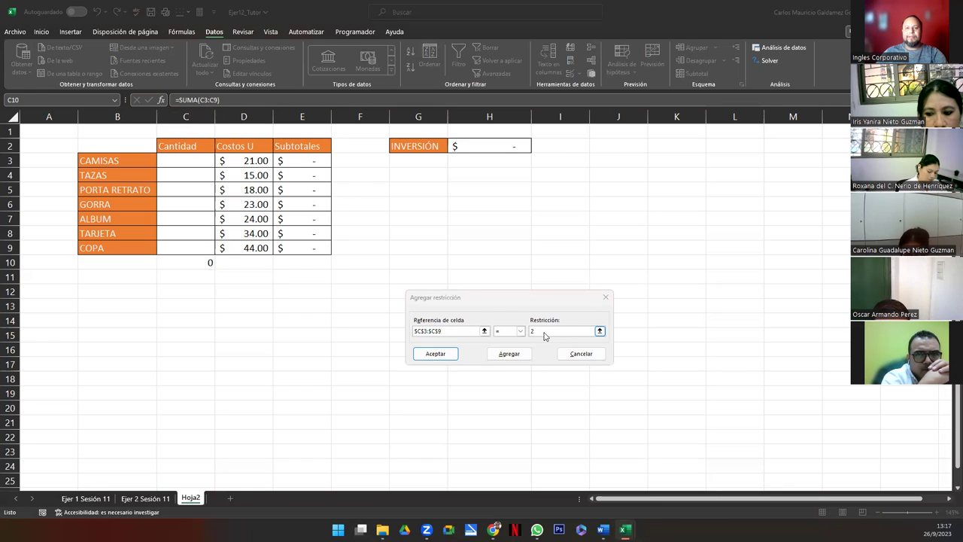
{"action": "key", "text": "alt+Tab"}
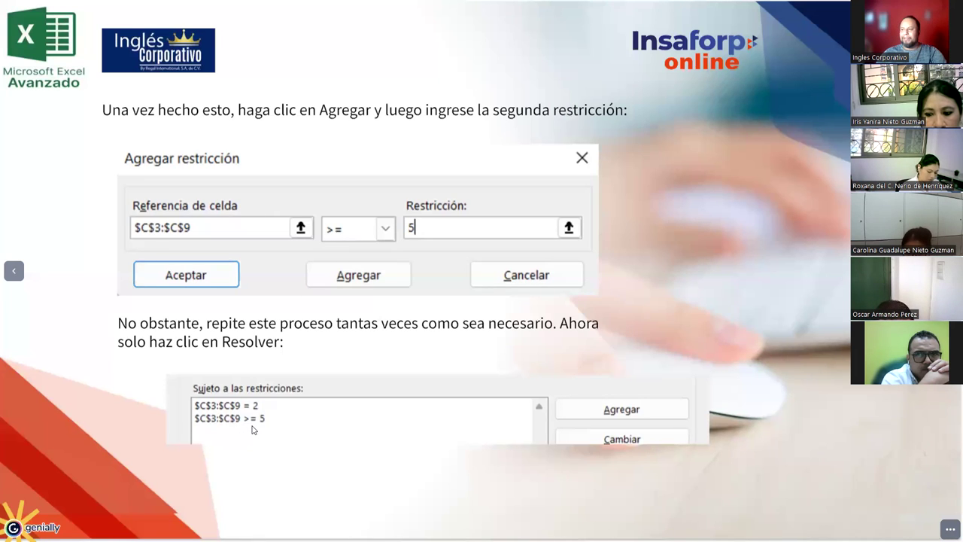
{"action": "key", "text": "alt+Tab"}
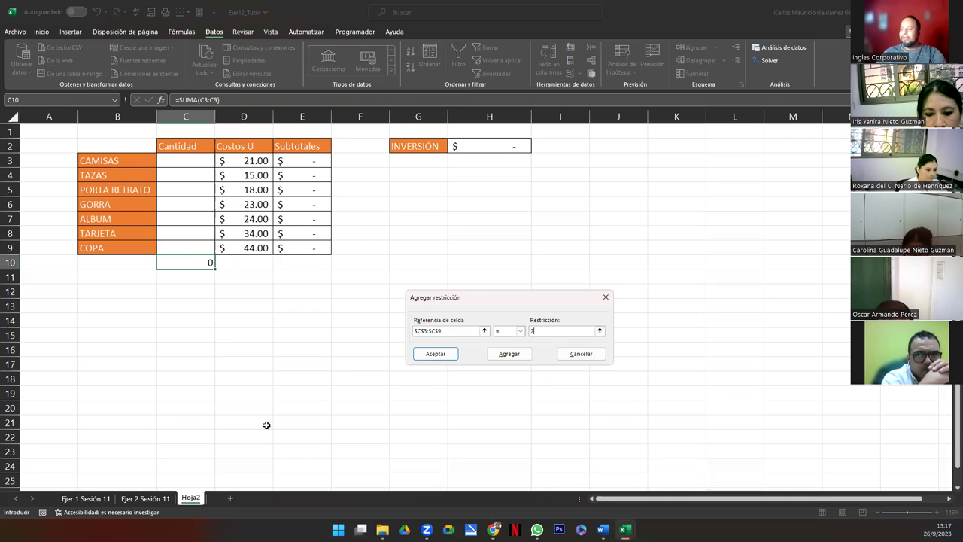
{"action": "left_click", "coordinate": [508, 354]}
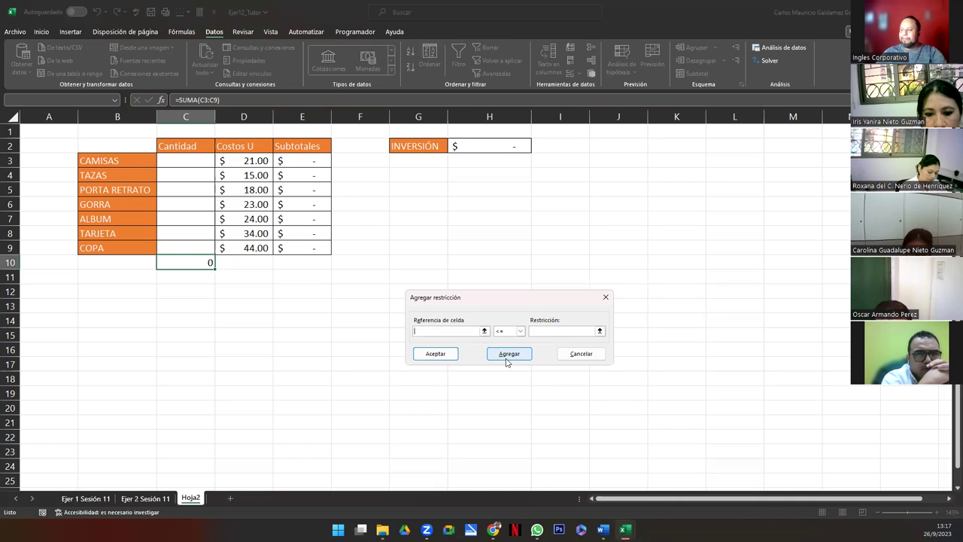
- Add a second Solver restriction that $C$3:$C$9 >= 5, checking the slides' instructions before accepting it
{"action": "left_click_drag", "start_coordinate": [181, 159], "coordinate": [199, 249]}
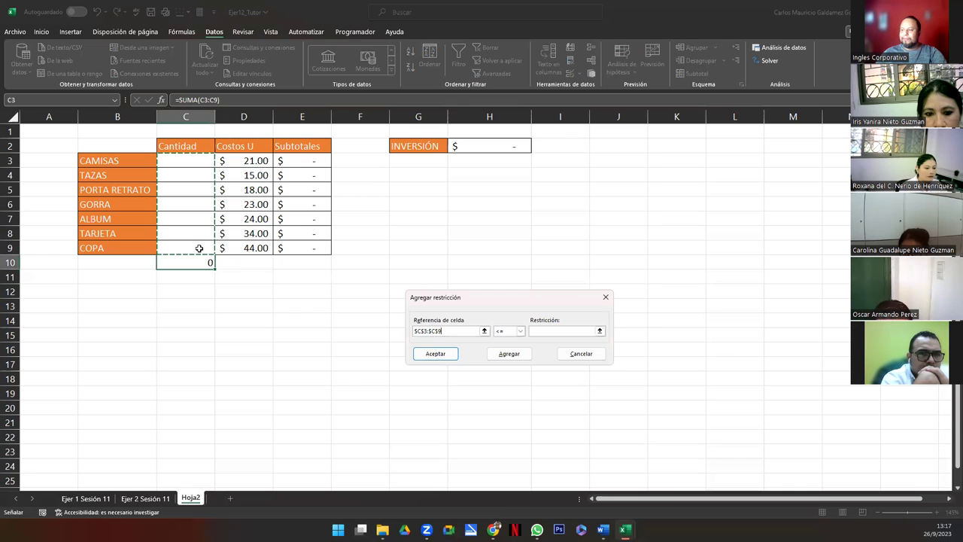
{"action": "left_click", "coordinate": [519, 330]}
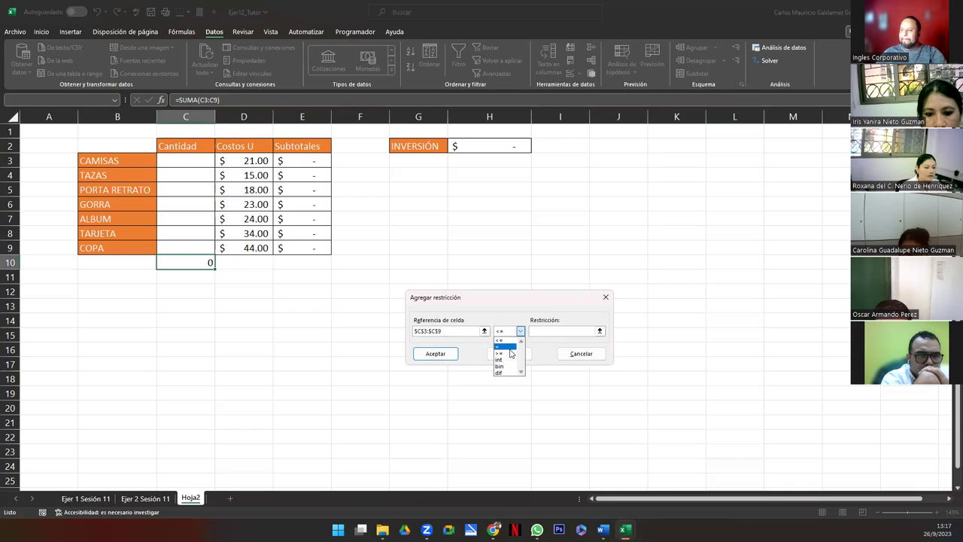
{"action": "left_click", "coordinate": [510, 353]}
{"action": "type", "text": "5"}
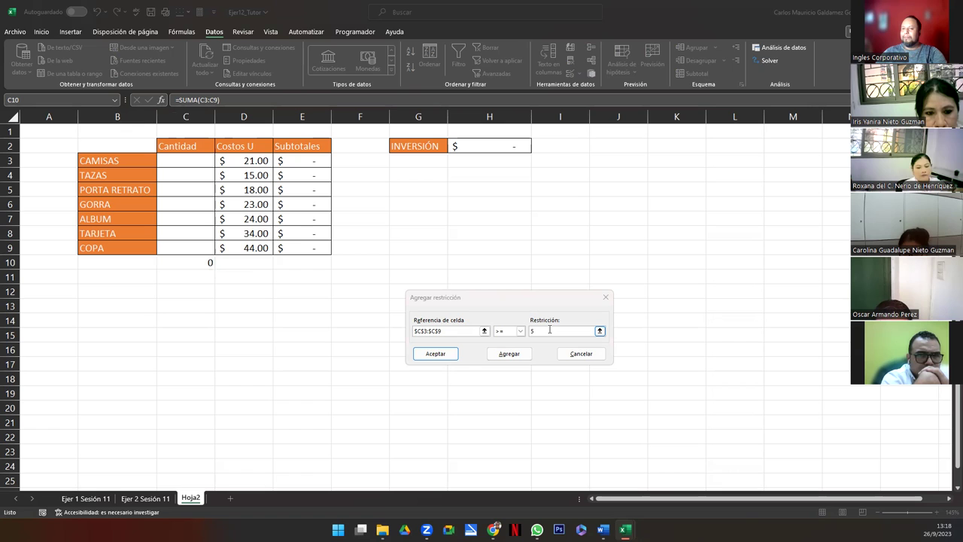
{"action": "left_click", "coordinate": [549, 329]}
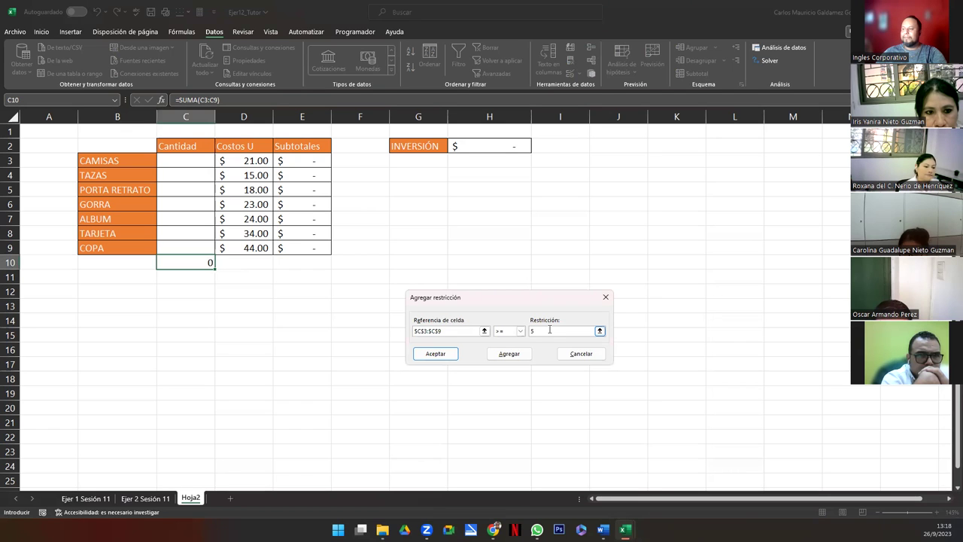
{"action": "key", "text": "alt+Tab"}
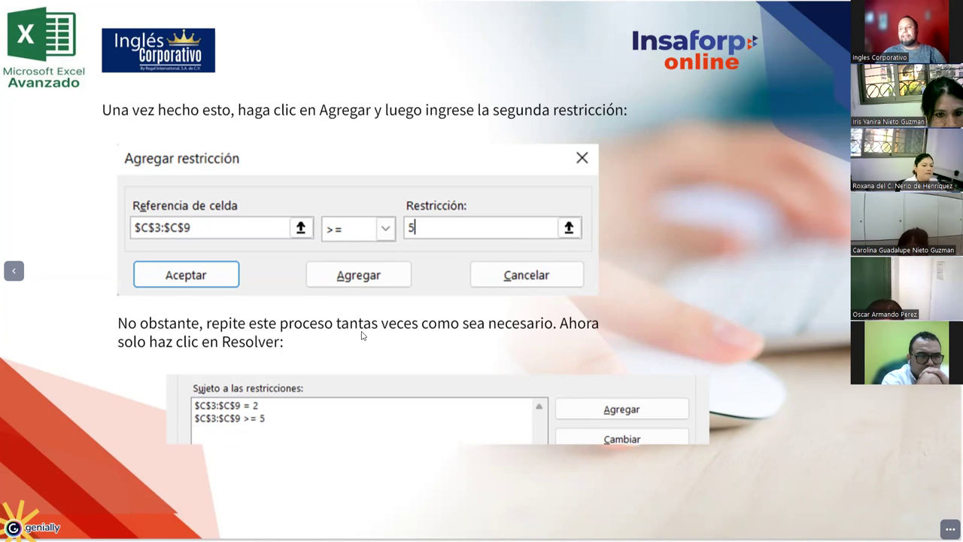
{"action": "left_click_drag", "start_coordinate": [419, 330], "coordinate": [543, 325]}
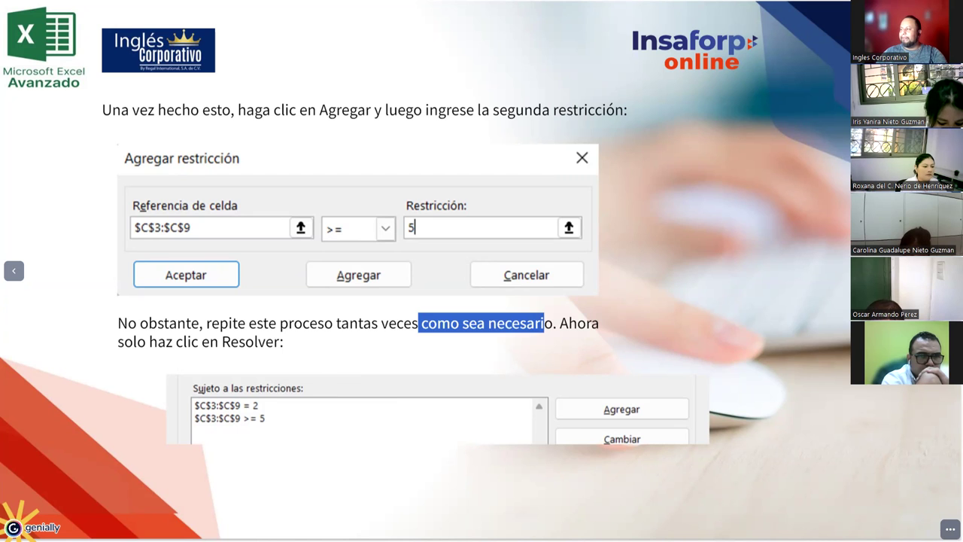
{"action": "key", "text": "Right"}
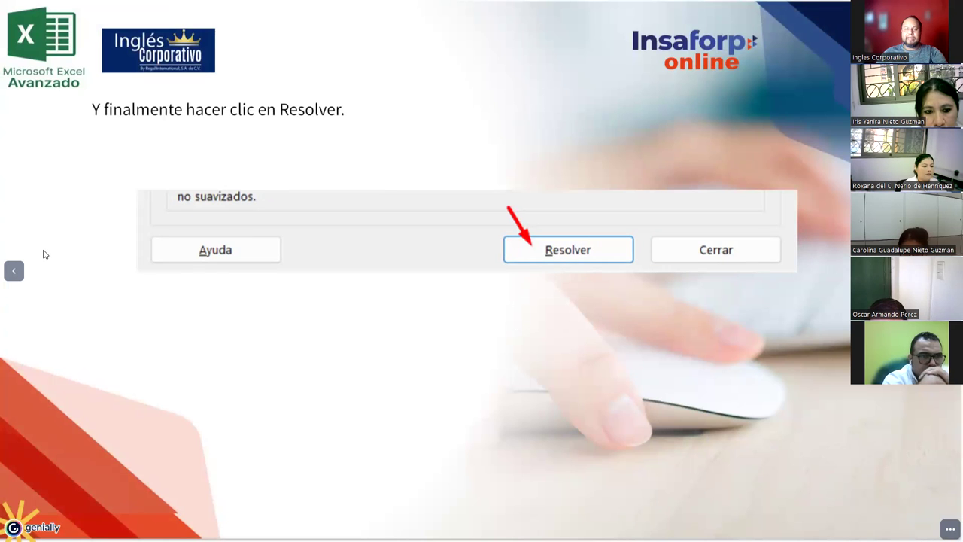
{"action": "key", "text": "alt+Tab"}
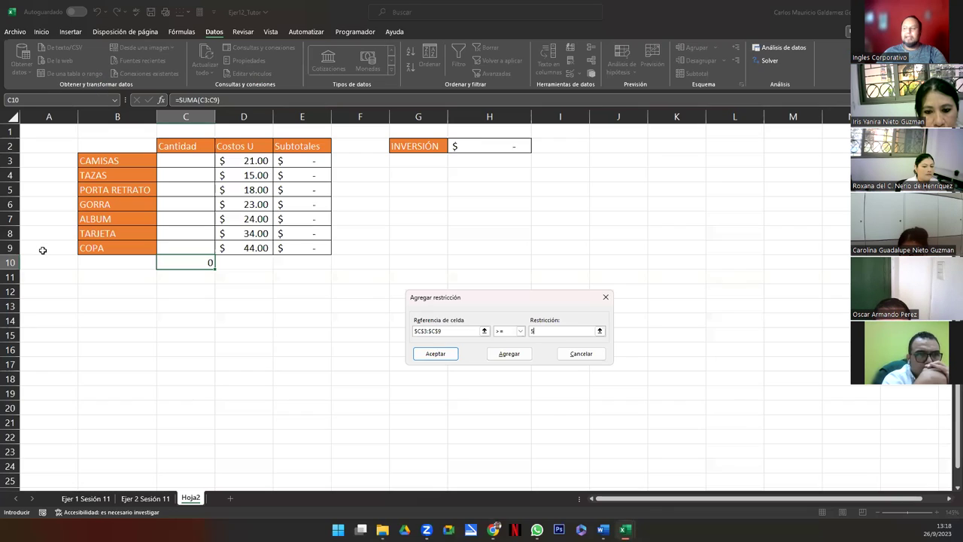
{"action": "left_click", "coordinate": [433, 354]}
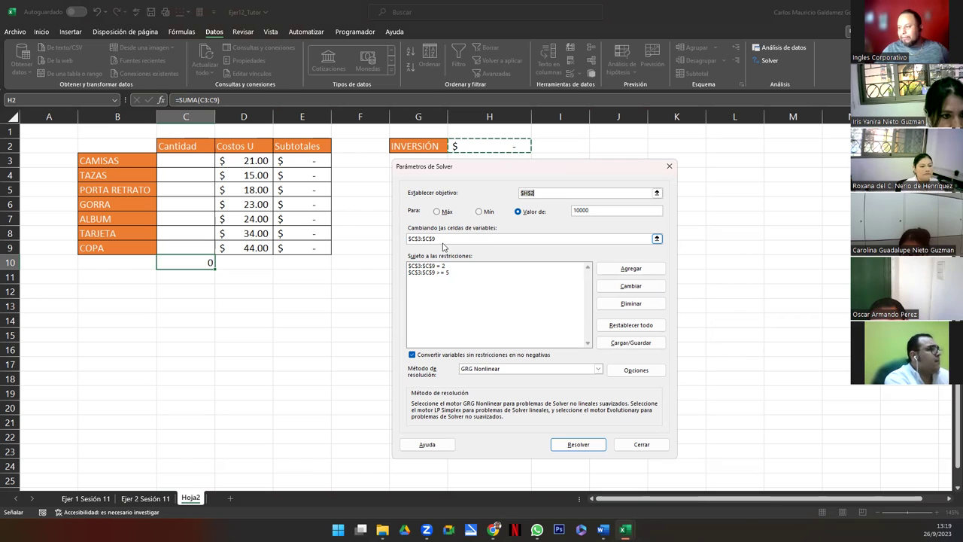
- Run Solver with non-negative variables and the GRG Nonlinear method, and move the results window clear of the table
{"action": "left_click", "coordinate": [411, 356]}
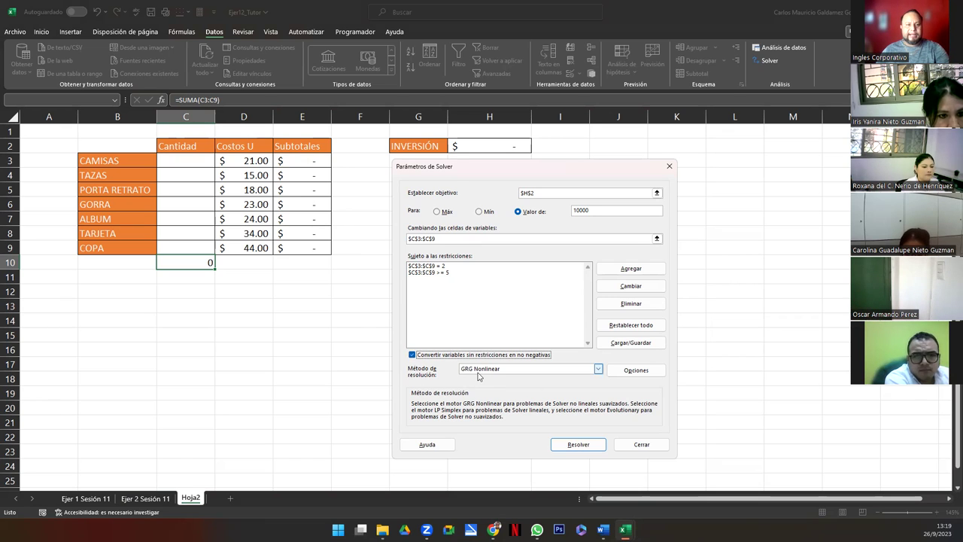
{"action": "left_click", "coordinate": [577, 445]}
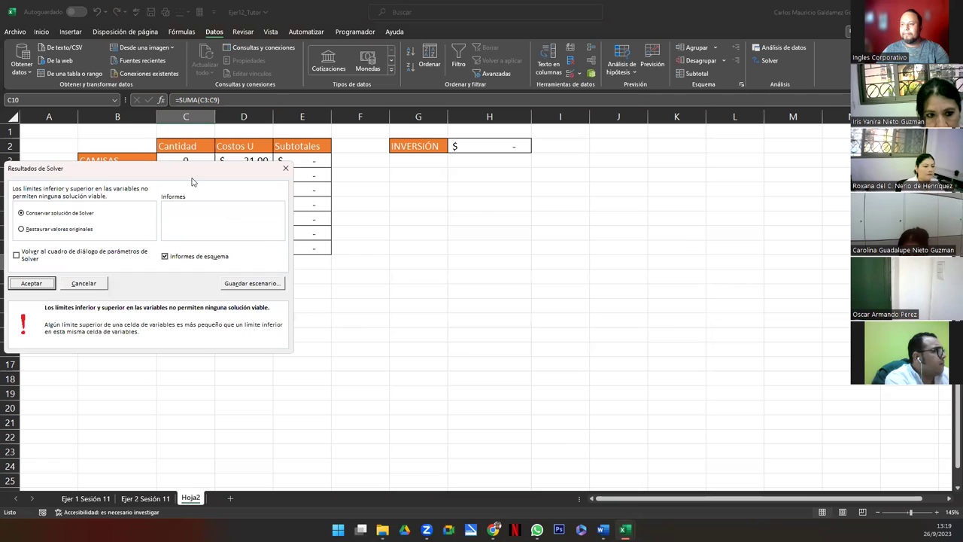
{"action": "left_click_drag", "start_coordinate": [192, 181], "coordinate": [524, 202]}
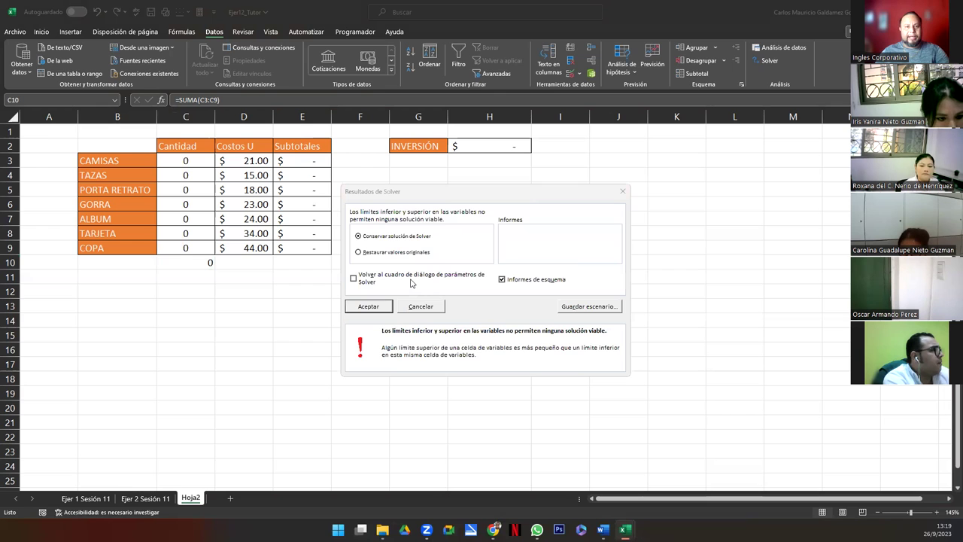
- Switch back to the slides and examine the restrictions and the example quantities against the investment
{"action": "key", "text": "alt+Tab"}
{"action": "key", "text": "Right"}
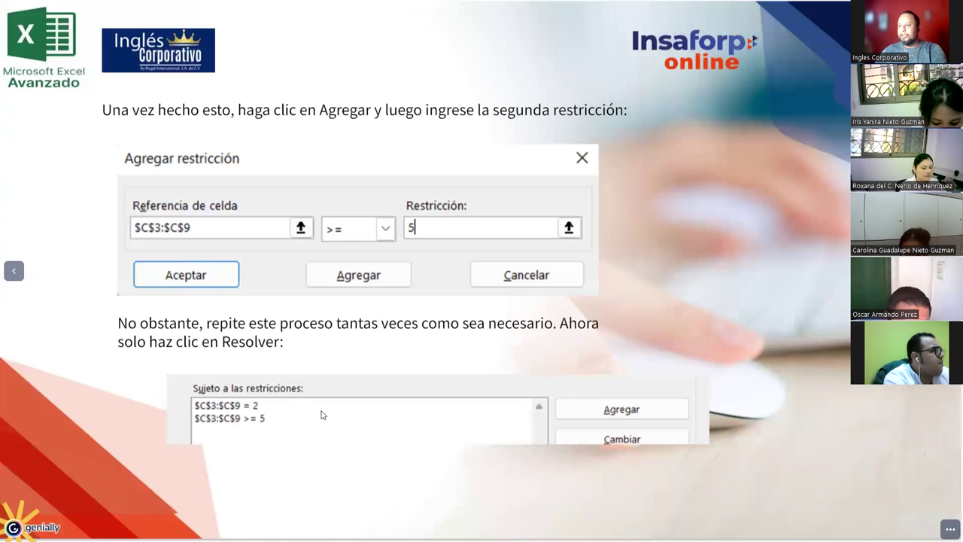
{"action": "key", "text": "Left"}
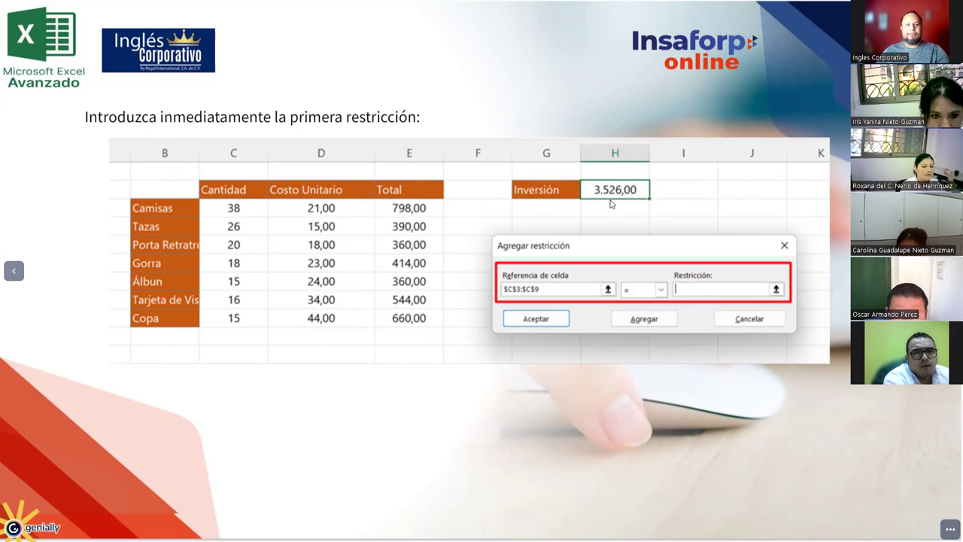
- Switch back to Excel, accept the Solver results keeping its solution, and set the investment in H2 to 3526, checking the slide
{"action": "key", "text": "alt+Tab"}
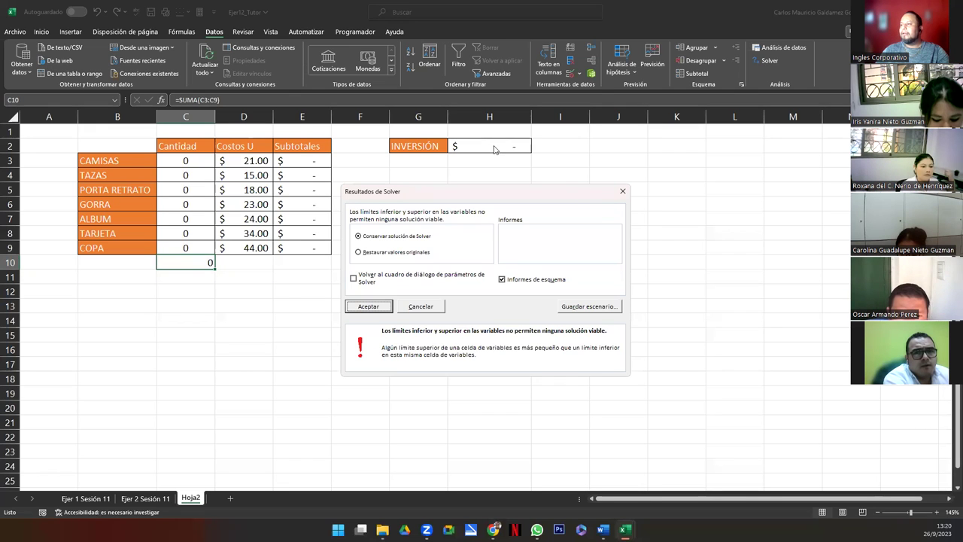
{"action": "left_click", "coordinate": [378, 309]}
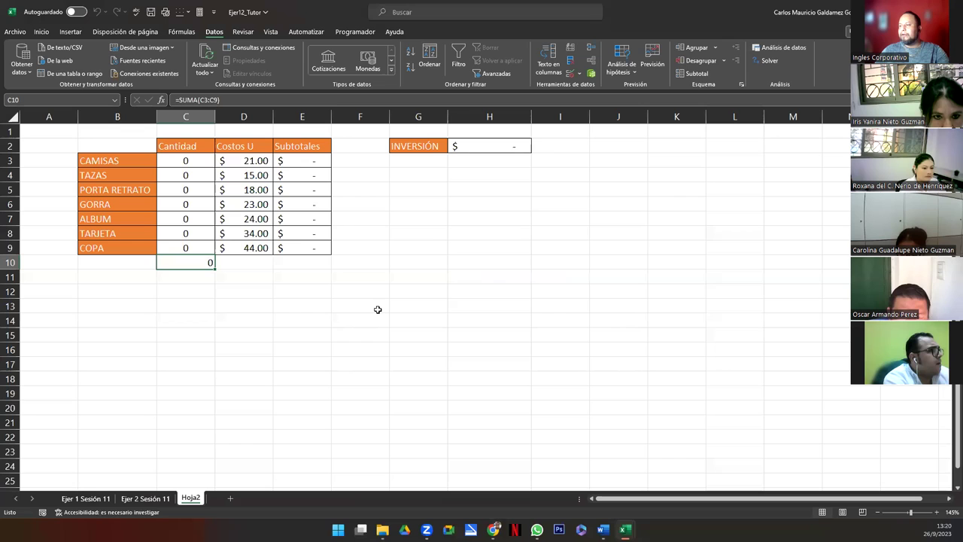
{"action": "left_click", "coordinate": [469, 150]}
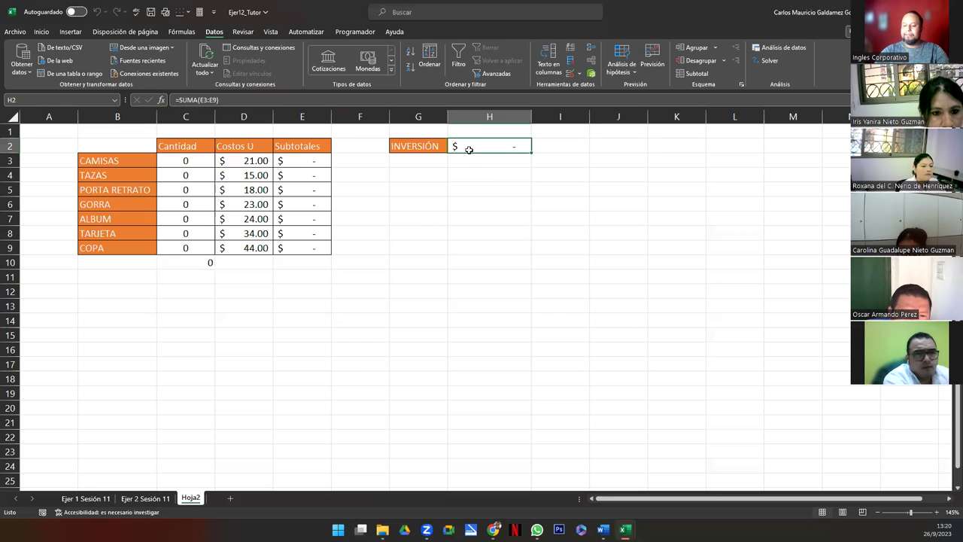
{"action": "type", "text": "3526"}
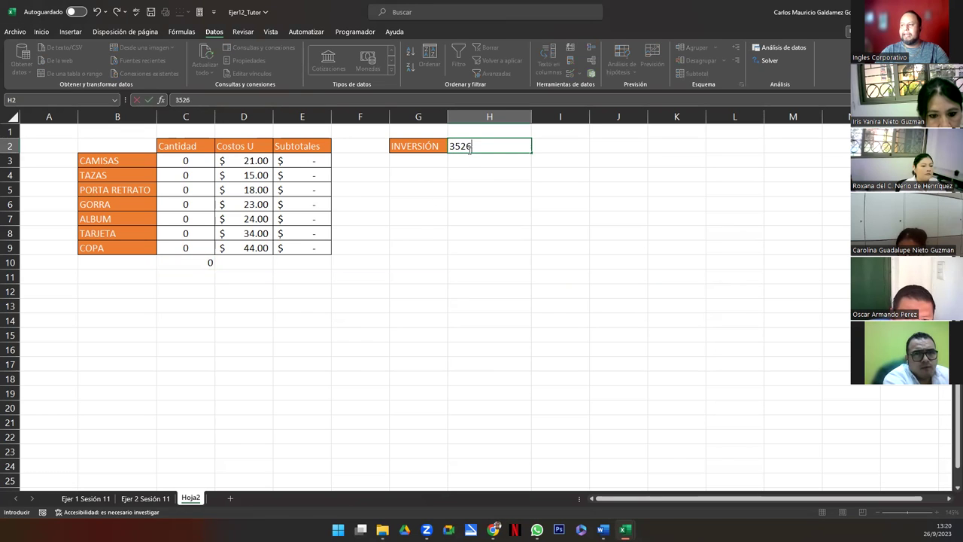
{"action": "key", "text": "Return"}
{"action": "key", "text": "alt+Tab"}
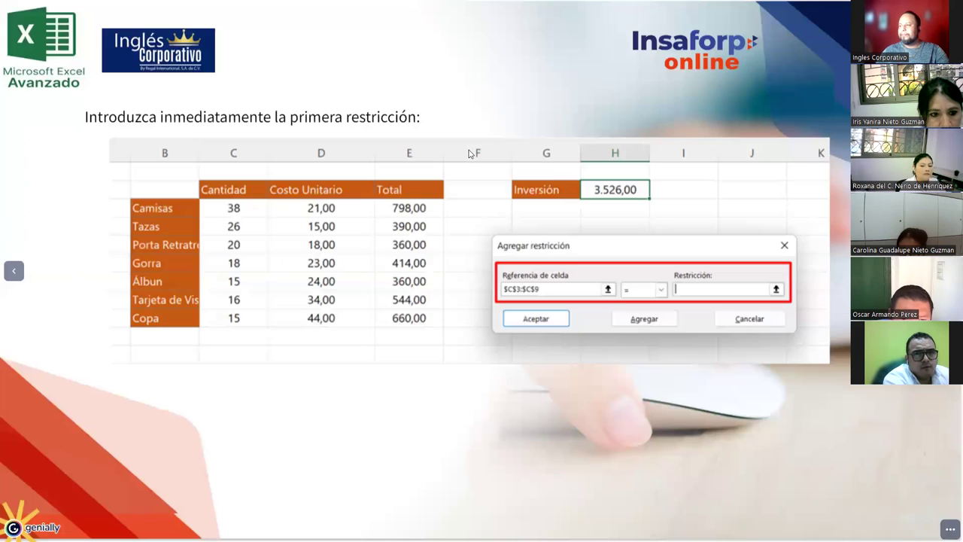
{"action": "key", "text": "alt+Tab"}
{"action": "left_click", "coordinate": [468, 144]}
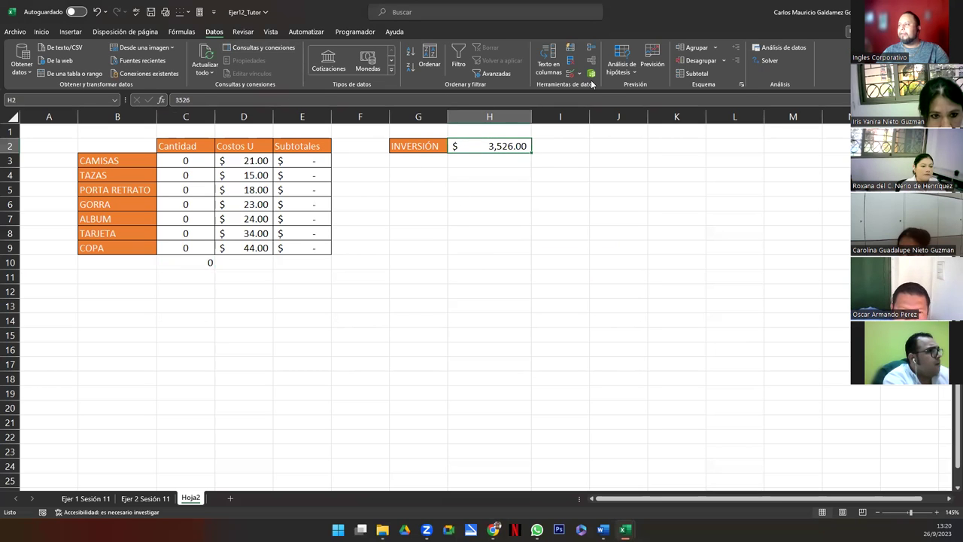
- Try to run Solver on H2 with target value 10000 and the existing restrictions, closing its parameters without further changes
{"action": "left_click", "coordinate": [765, 60]}
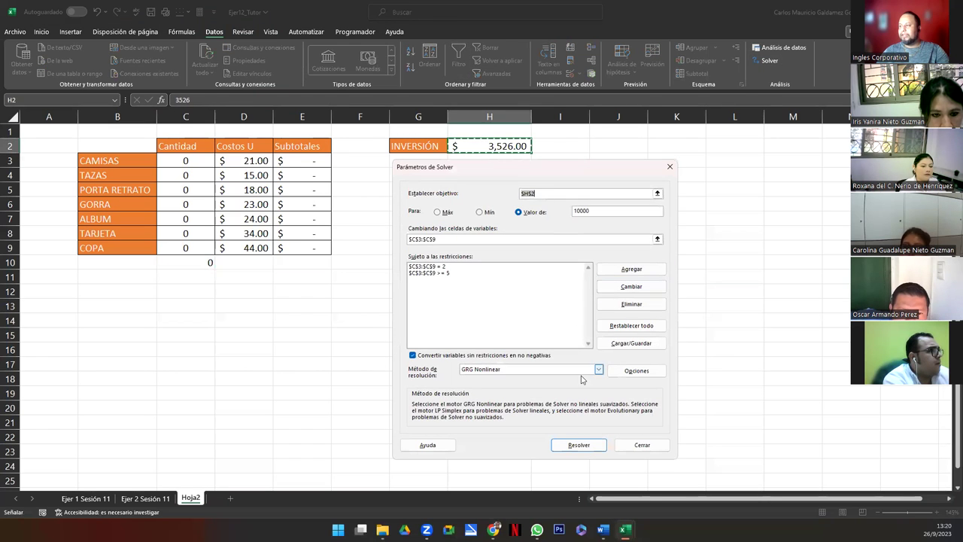
{"action": "left_click", "coordinate": [564, 445]}
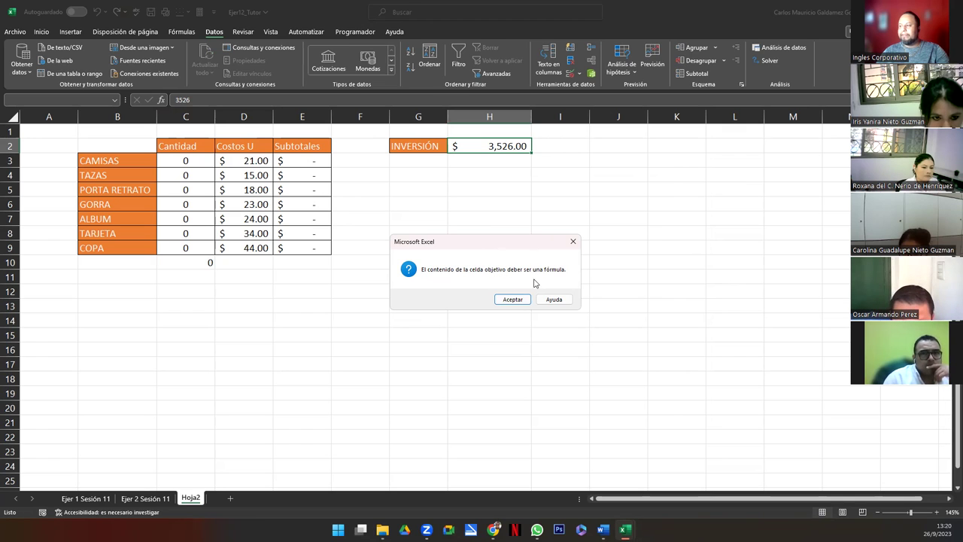
{"action": "left_click", "coordinate": [512, 300]}
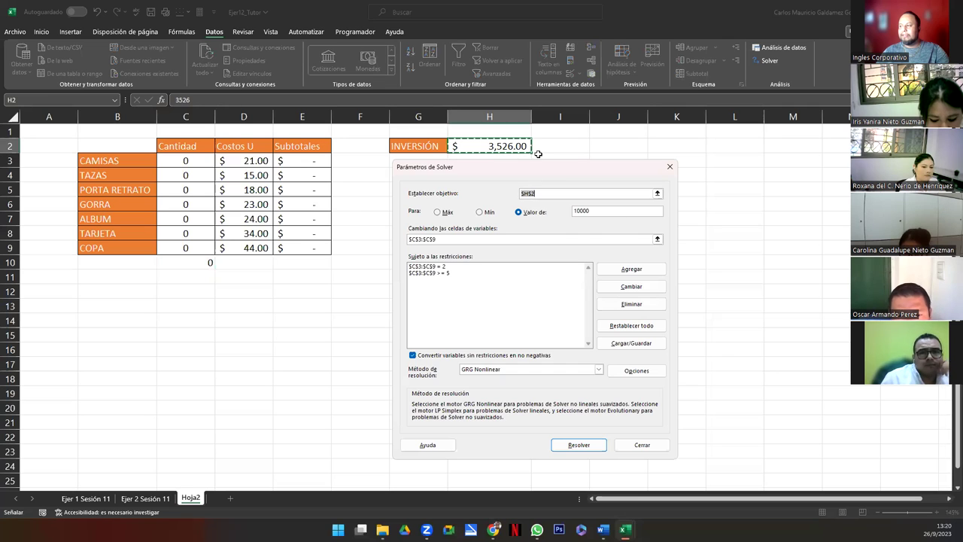
{"action": "left_click", "coordinate": [644, 445]}
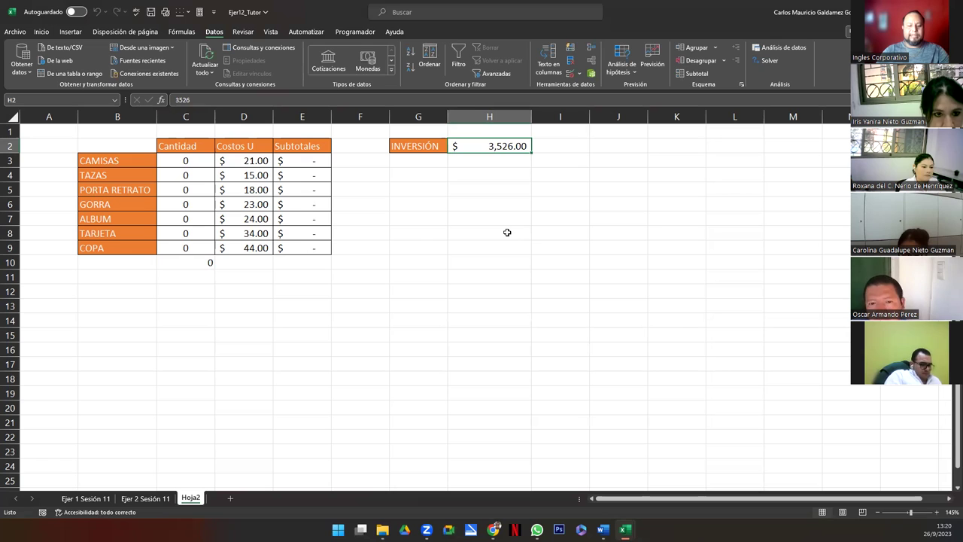
- Replace the investment in H2 with the formula =E3+E4+E5+E6+E7+E8+E9, adding each product subtotal individually
{"action": "type", "text": "="}
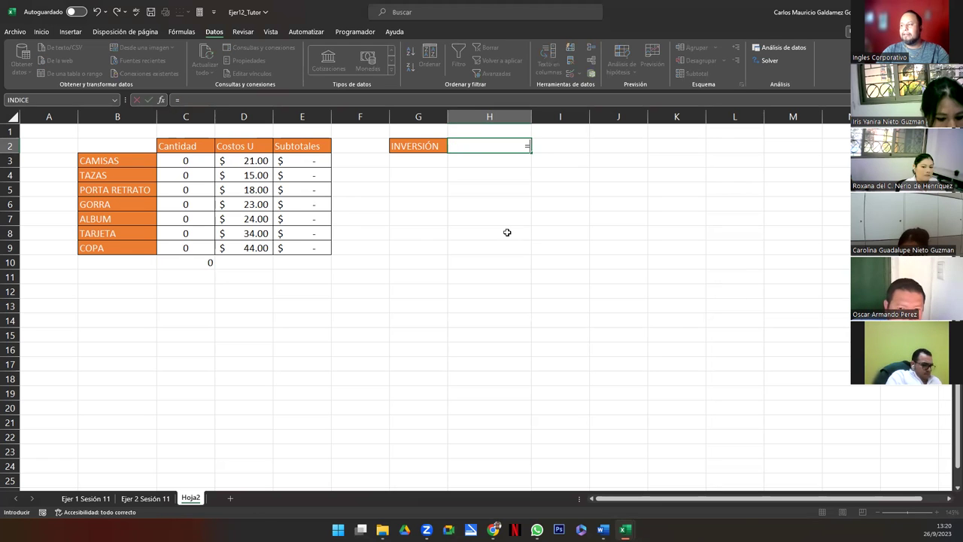
{"action": "key", "text": "Left"}
{"action": "key", "text": "Left"}
{"action": "key", "text": "Left"}
{"action": "key", "text": "Down"}
{"action": "type", "text": "+"}
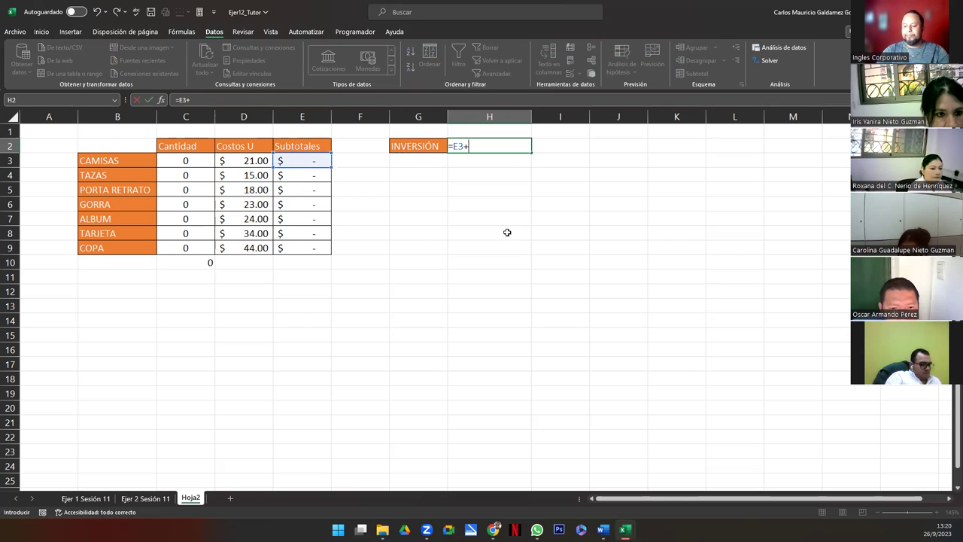
{"action": "key", "text": "Left"}
{"action": "key", "text": "Left"}
{"action": "key", "text": "Left"}
{"action": "key", "text": "Down"}
{"action": "key", "text": "Down"}
{"action": "type", "text": "+"}
{"action": "key", "text": "Left"}
{"action": "key", "text": "Left"}
{"action": "key", "text": "Left"}
{"action": "key", "text": "Down"}
{"action": "key", "text": "Down"}
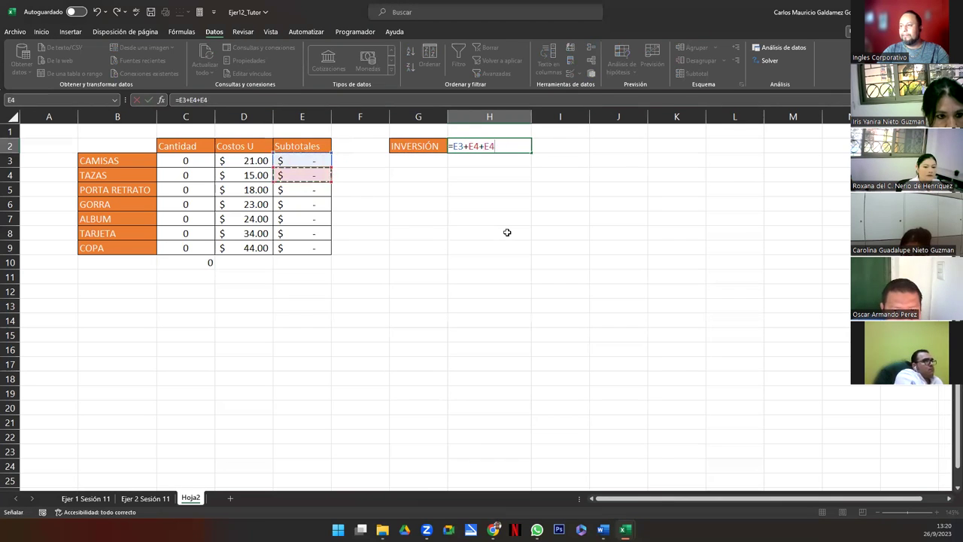
{"action": "key", "text": "Down"}
{"action": "type", "text": "+"}
{"action": "key", "text": "Left"}
{"action": "key", "text": "Left"}
{"action": "key", "text": "Left"}
{"action": "key", "text": "Down"}
{"action": "key", "text": "Down"}
{"action": "key", "text": "Down"}
{"action": "key", "text": "Down"}
{"action": "type", "text": "+"}
{"action": "key", "text": "Left"}
{"action": "key", "text": "Left"}
{"action": "key", "text": "Left"}
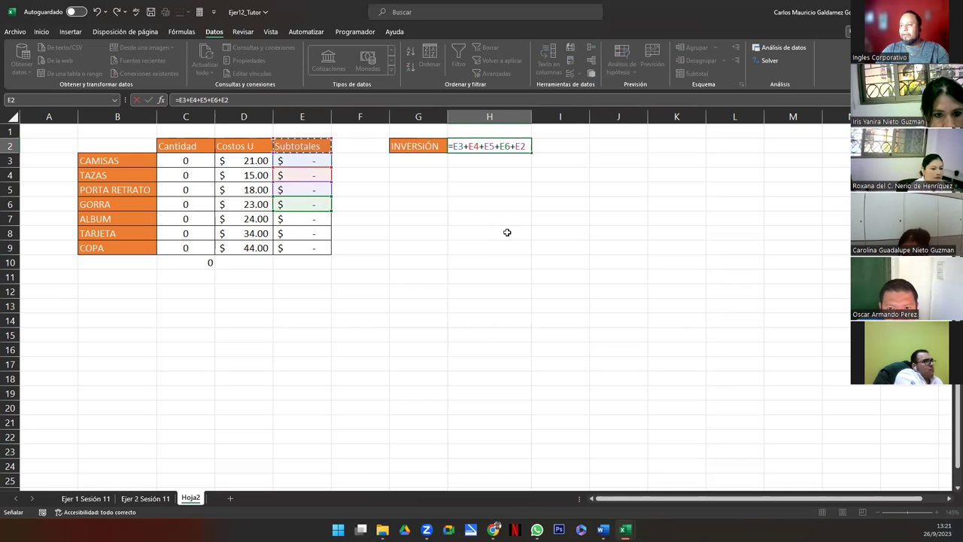
{"action": "key", "text": "Down"}
{"action": "key", "text": "Down"}
{"action": "key", "text": "Down"}
{"action": "key", "text": "Down"}
{"action": "key", "text": "Down"}
{"action": "type", "text": "+"}
{"action": "key", "text": "Left"}
{"action": "key", "text": "Left"}
{"action": "key", "text": "Left"}
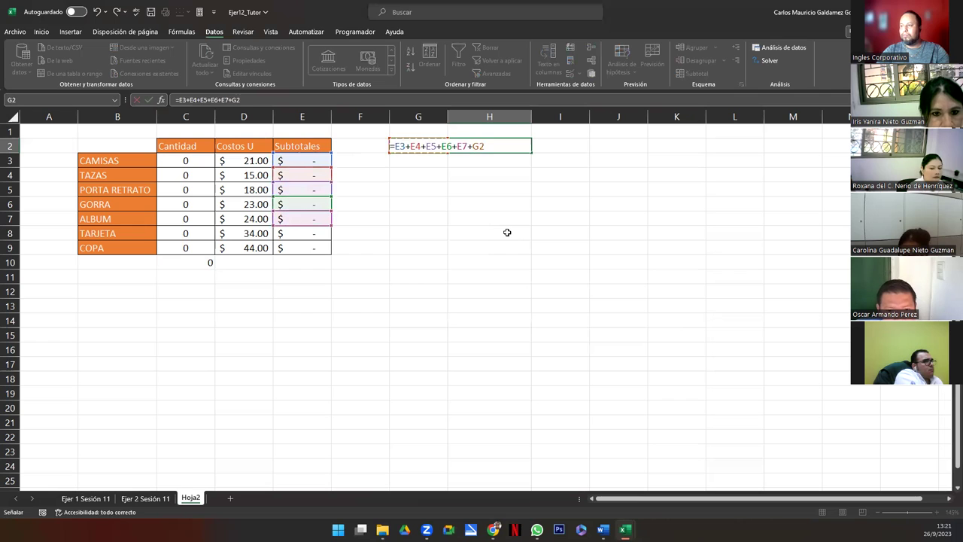
{"action": "key", "text": "Down"}
{"action": "key", "text": "Down"}
{"action": "key", "text": "Down"}
{"action": "key", "text": "Down"}
{"action": "key", "text": "Down"}
{"action": "key", "text": "Down"}
{"action": "key", "text": "Down"}
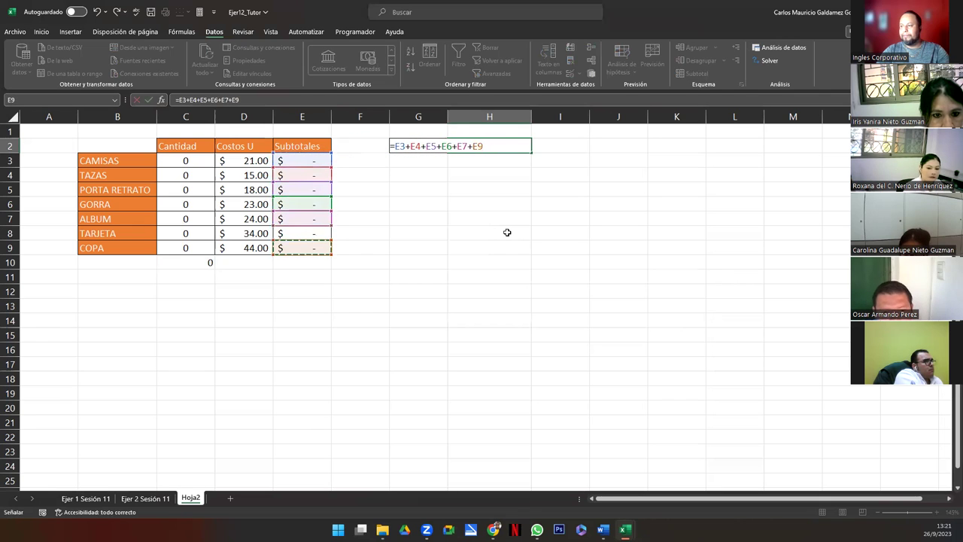
{"action": "key", "text": "Up"}
{"action": "type", "text": "+"}
{"action": "key", "text": "Left"}
{"action": "key", "text": "Left"}
{"action": "key", "text": "Left"}
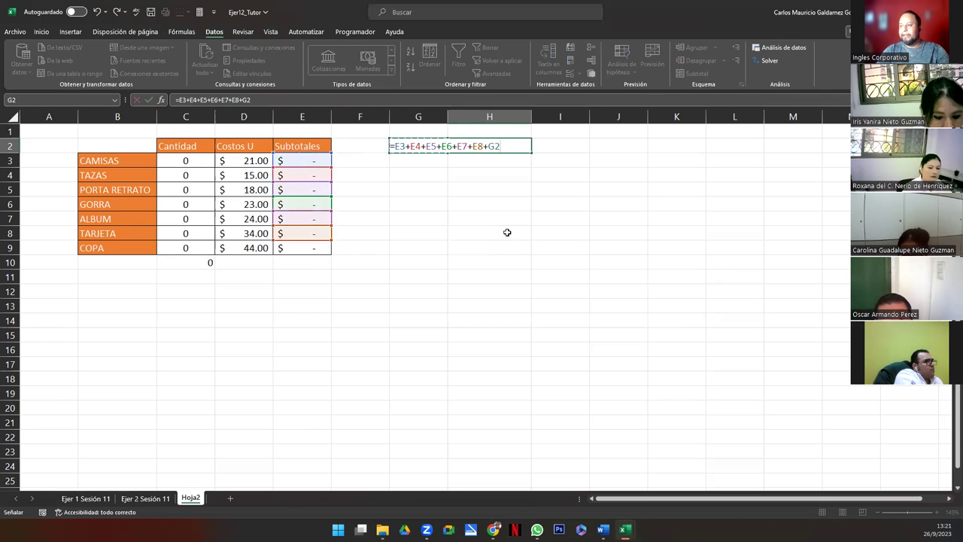
{"action": "key", "text": "Down"}
{"action": "key", "text": "Down"}
{"action": "key", "text": "Down"}
{"action": "key", "text": "Down"}
{"action": "key", "text": "Down"}
{"action": "key", "text": "Down"}
{"action": "key", "text": "Down"}
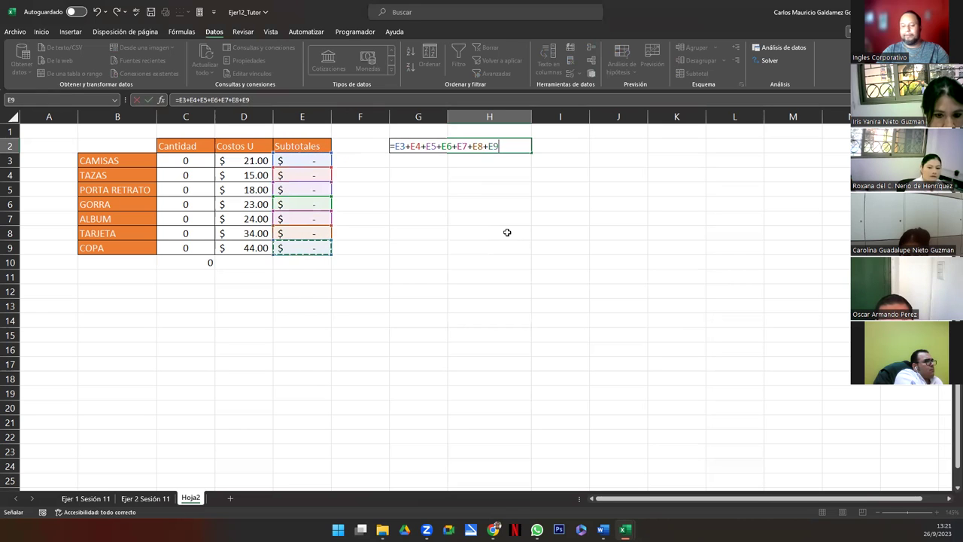
{"action": "type", "text": ")"}
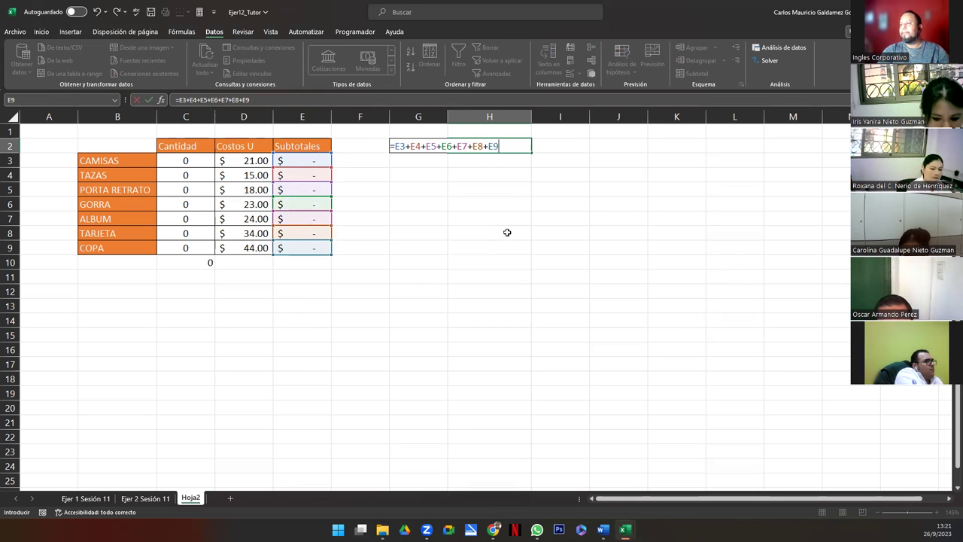
{"action": "key", "text": "Return"}
{"action": "key", "text": "Up"}
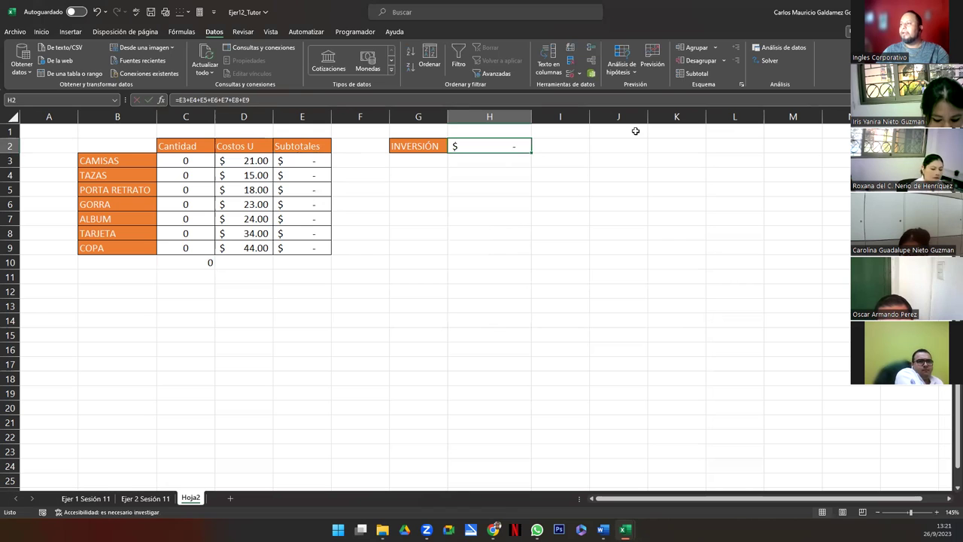
- Review the Solver parameters without running them, and clear all the product quantities in C3:C9
{"action": "left_click", "coordinate": [761, 64]}
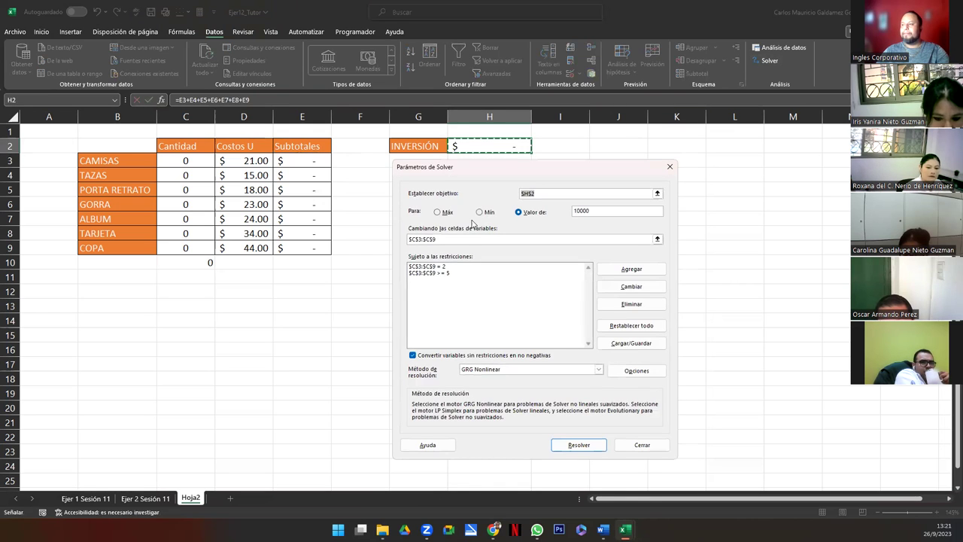
{"action": "key", "text": "Escape"}
{"action": "left_click_drag", "start_coordinate": [189, 160], "coordinate": [187, 246]}
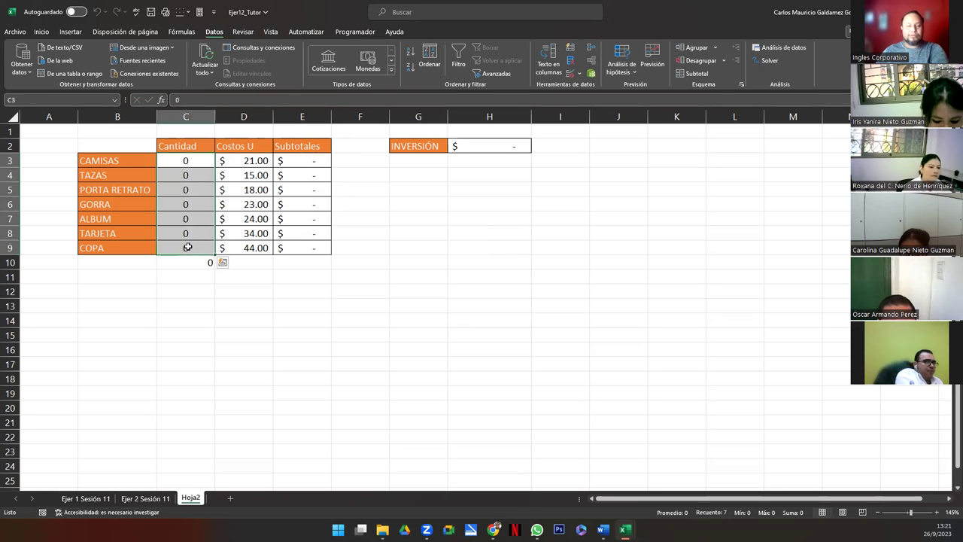
{"action": "key", "text": "Delete"}
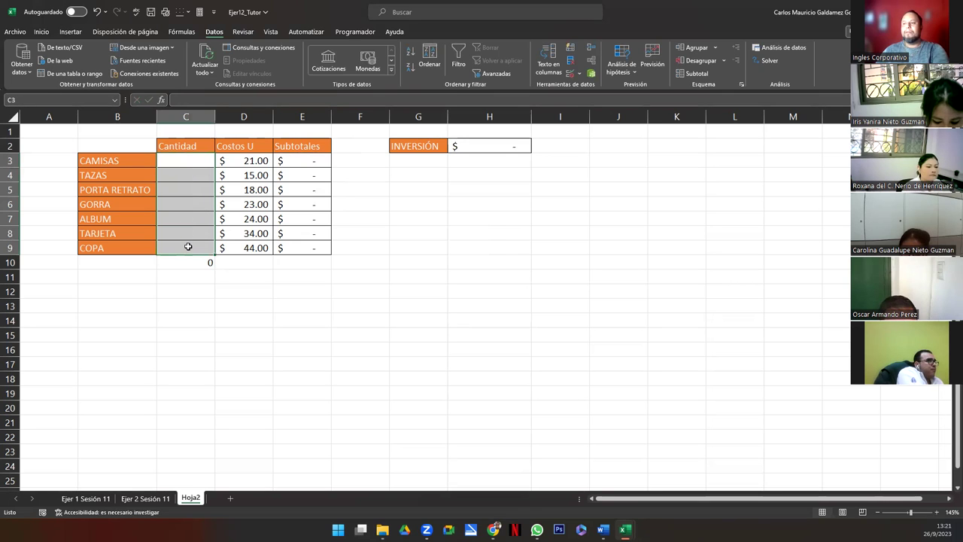
- Try running Solver again on H2 with the same settings, compare the sheet with the slide, and cancel the results
{"action": "left_click", "coordinate": [481, 145]}
{"action": "left_click", "coordinate": [766, 60]}
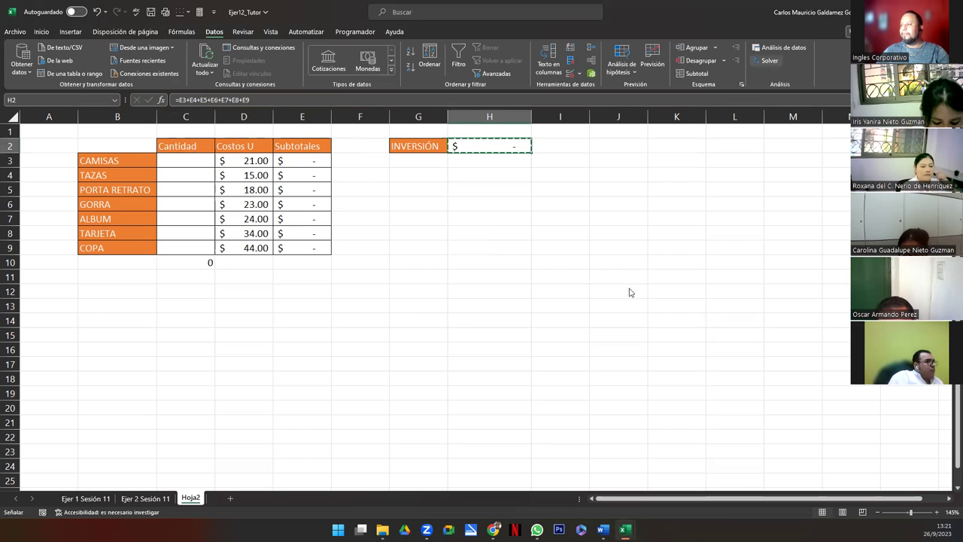
{"action": "left_click", "coordinate": [578, 446]}
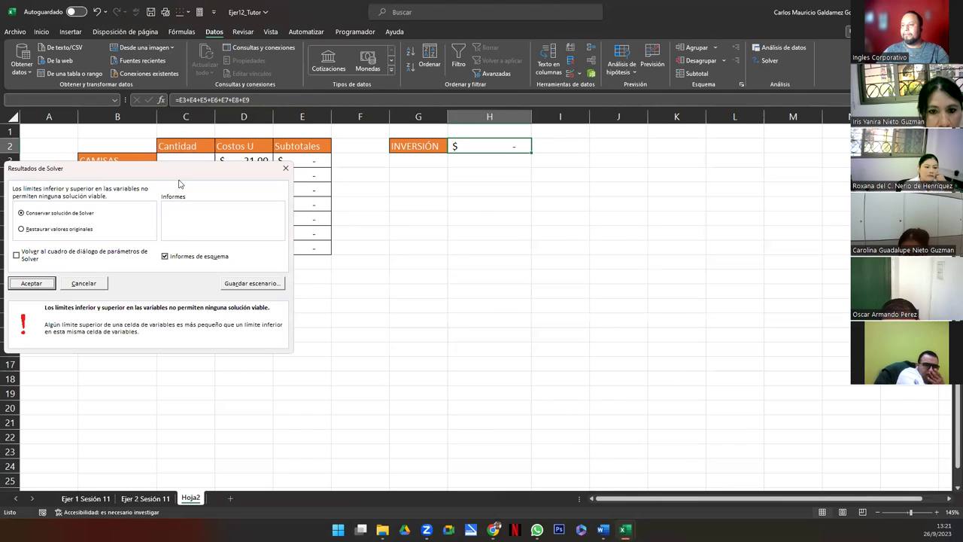
{"action": "left_click_drag", "start_coordinate": [179, 173], "coordinate": [507, 223]}
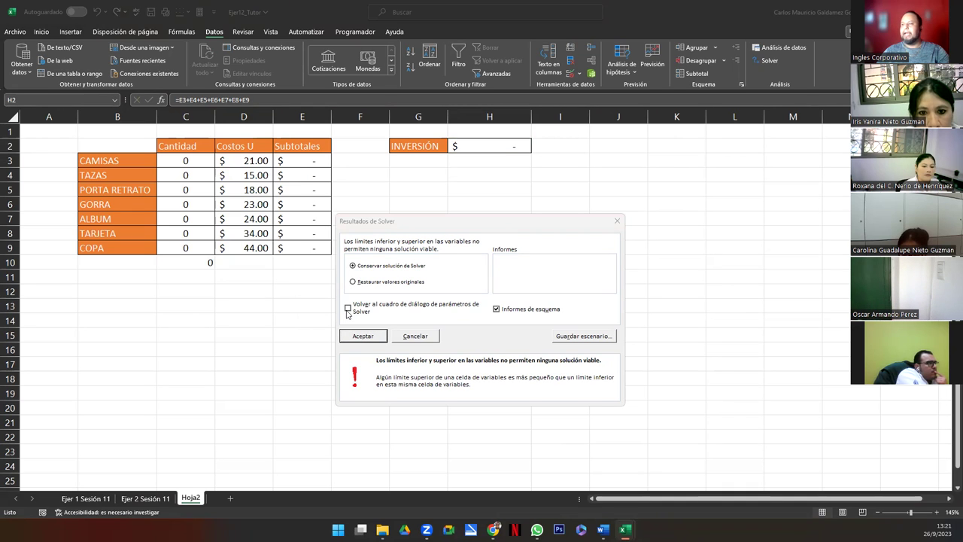
{"action": "key", "text": "alt+Tab"}
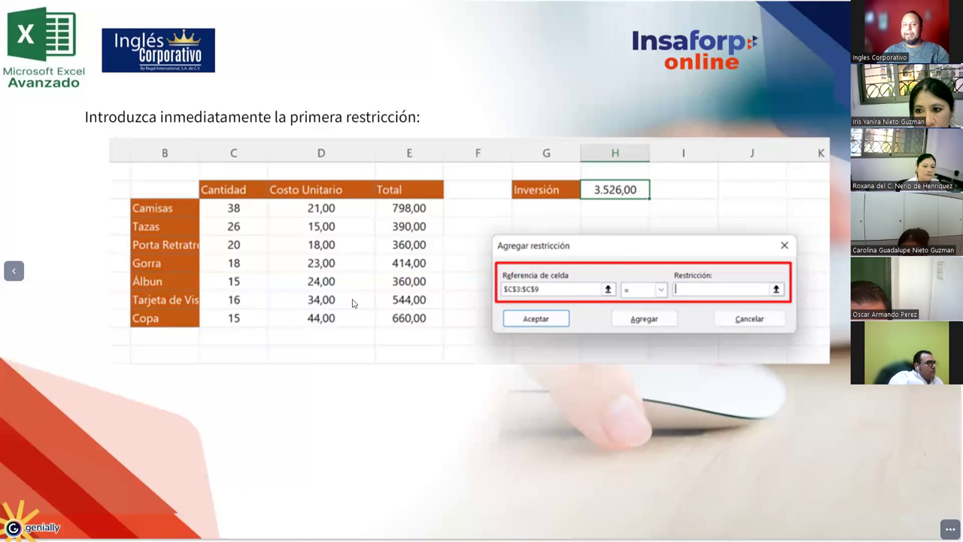
{"action": "key", "text": "alt+Tab"}
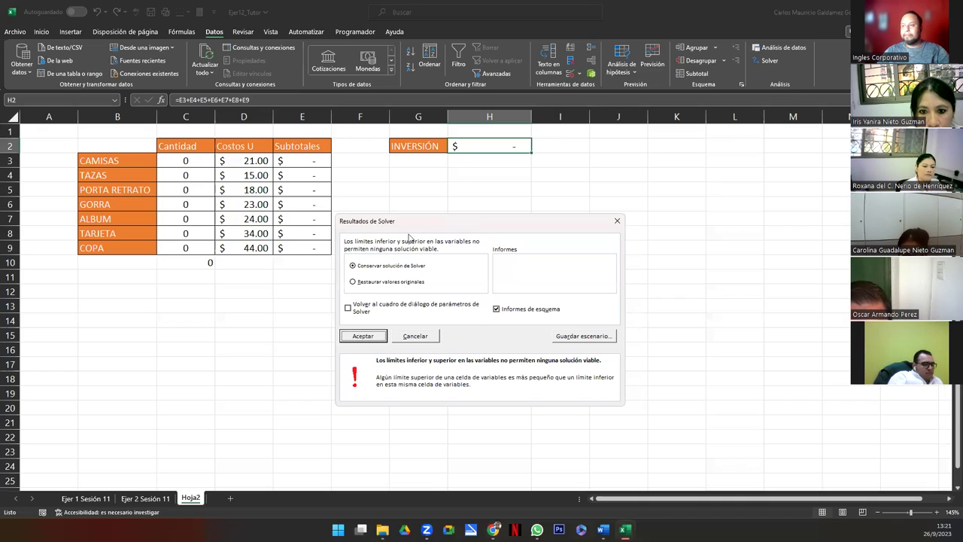
{"action": "left_click", "coordinate": [406, 335]}
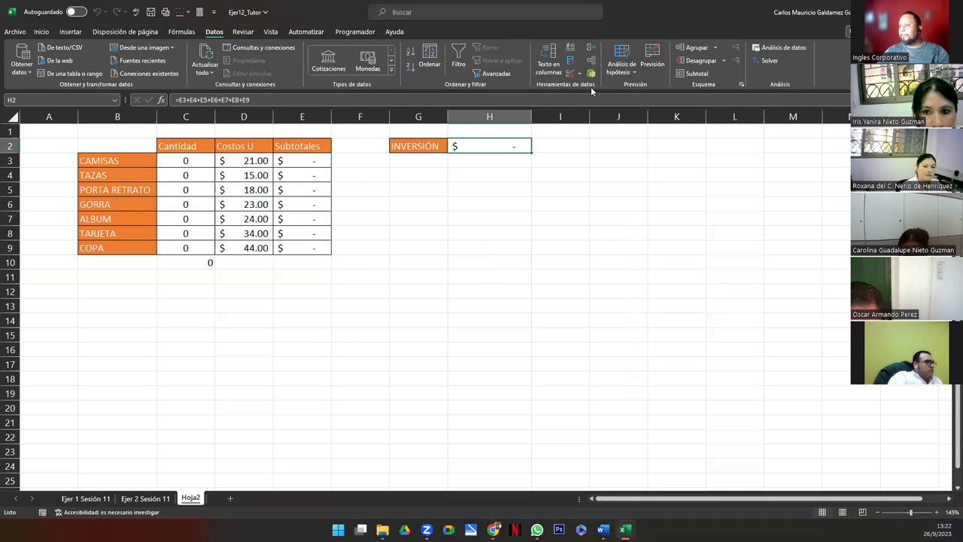
- Show the workbook beside the slide and enter the quantities 38, 26, 20, 18, 15, 16 and 15 in C3:C9
{"action": "key", "text": "super+Down"}
{"action": "left_click", "coordinate": [608, 245]}
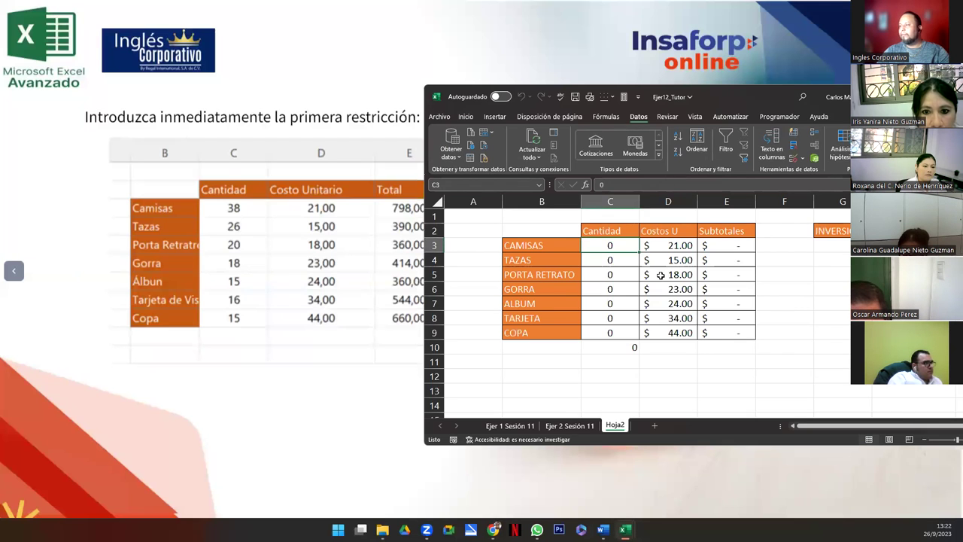
{"action": "type", "text": "38"}
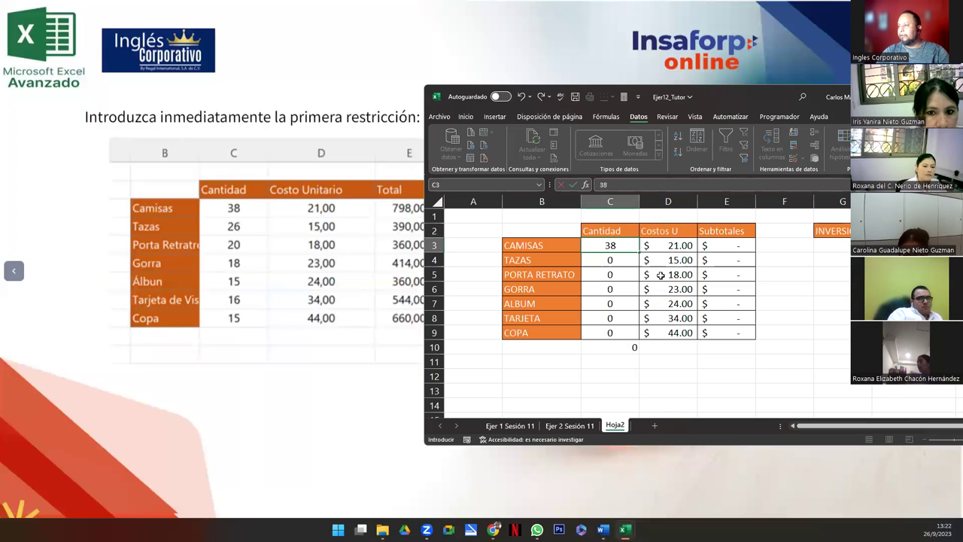
{"action": "key", "text": "Return"}
{"action": "type", "text": "26"}
{"action": "key", "text": "Return"}
{"action": "type", "text": "20"}
{"action": "key", "text": "Return"}
{"action": "type", "text": "18"}
{"action": "key", "text": "Return"}
{"action": "type", "text": "15"}
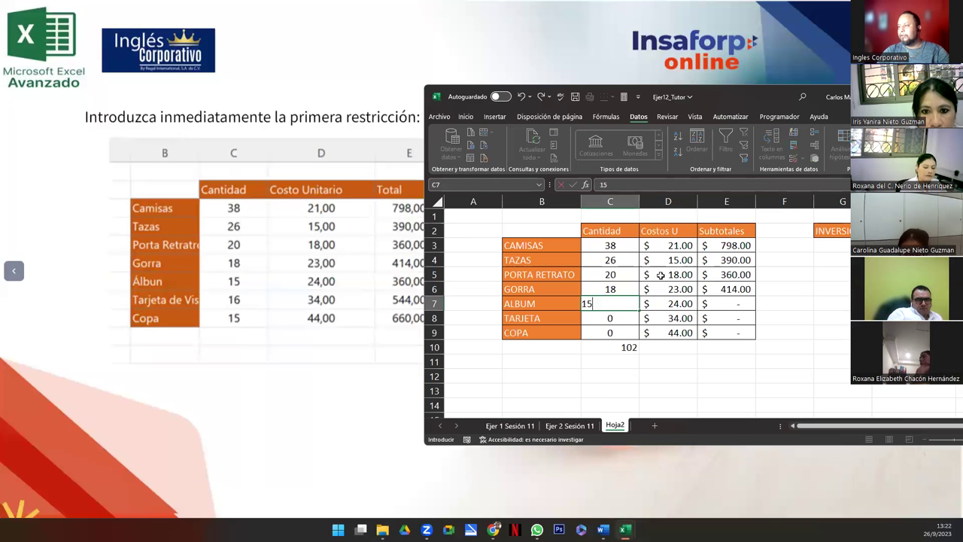
{"action": "key", "text": "Return"}
{"action": "type", "text": "16"}
{"action": "key", "text": "Return"}
{"action": "type", "text": "15"}
{"action": "key", "text": "Return"}
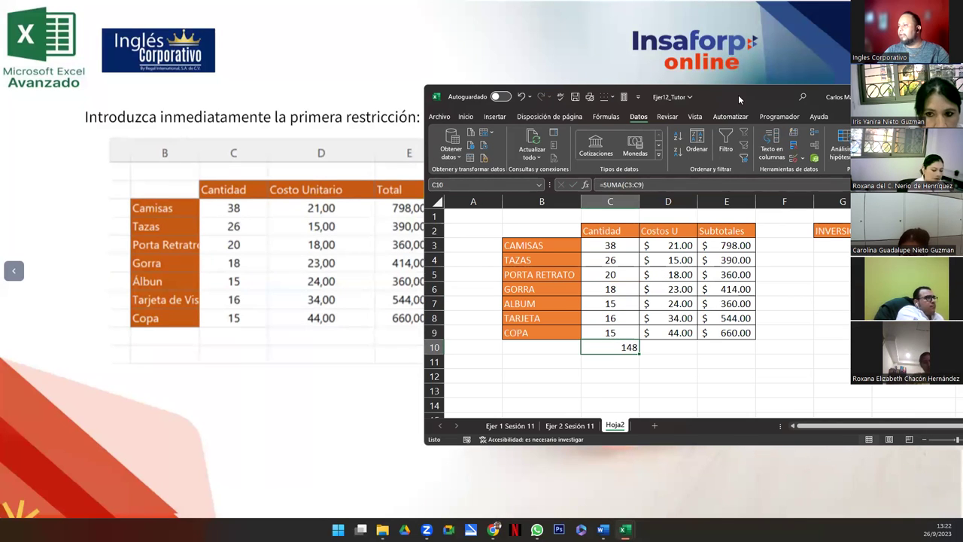
- Clear all the product quantities in C3:C9 and return the workbook window to full size
{"action": "left_click_drag", "start_coordinate": [738, 94], "coordinate": [713, 36]}
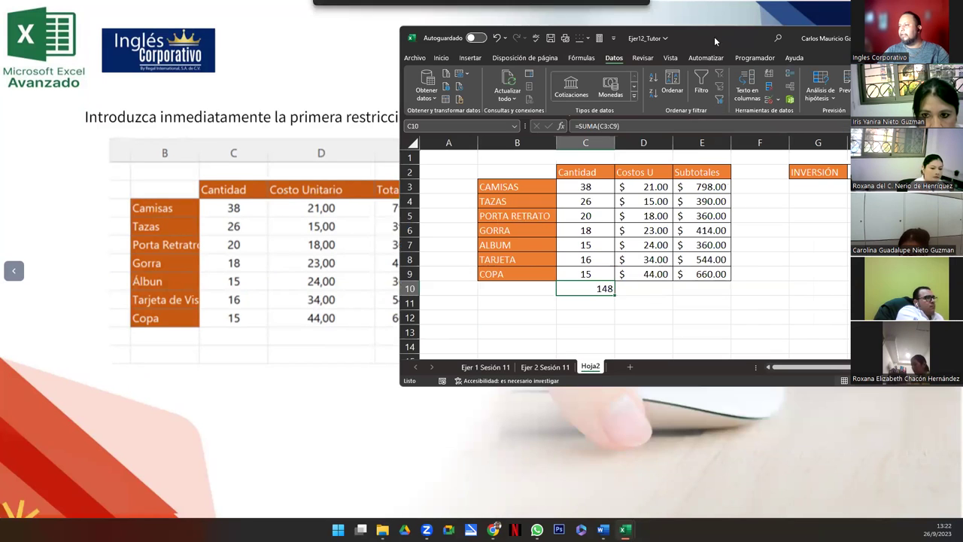
{"action": "left_click_drag", "start_coordinate": [564, 188], "coordinate": [584, 273]}
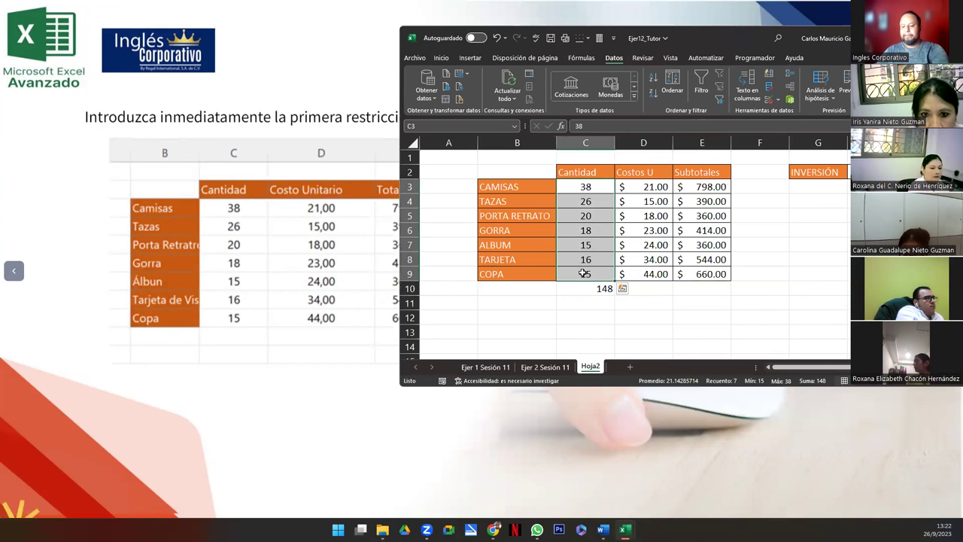
{"action": "key", "text": "Delete"}
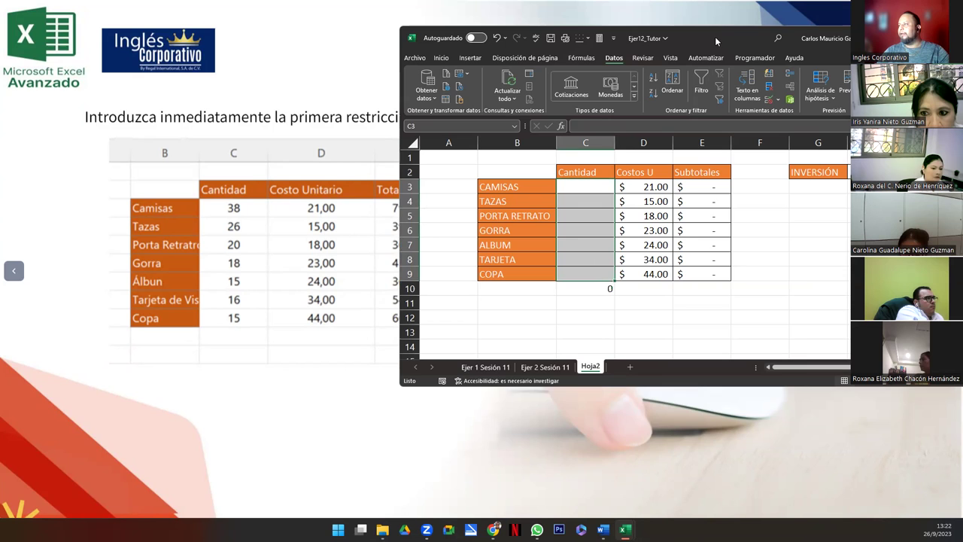
{"action": "double_click", "coordinate": [715, 36]}
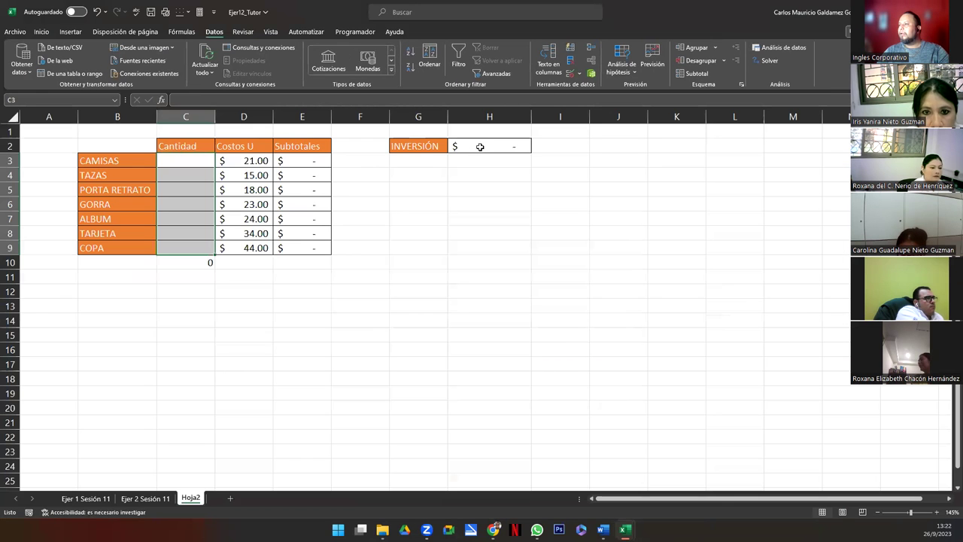
- Open the Solver parameters for the investment in H2 and compare them with the restriction and parameter slides
{"action": "left_click", "coordinate": [480, 146]}
{"action": "left_click", "coordinate": [766, 60]}
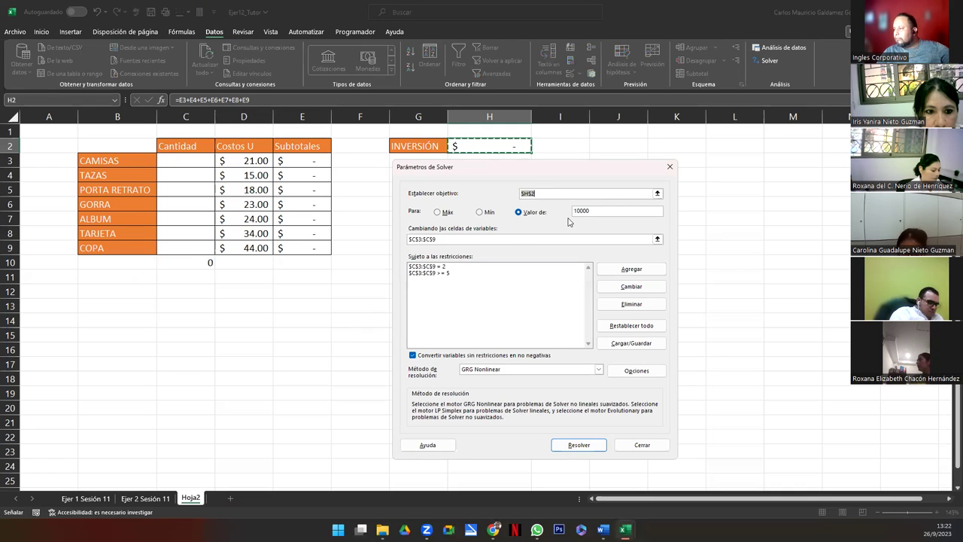
{"action": "key", "text": "Return"}
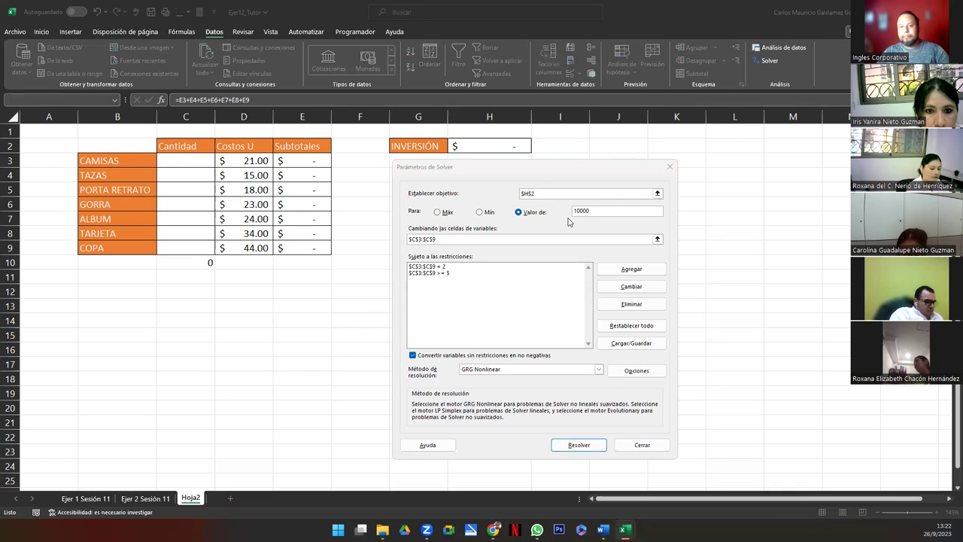
{"action": "key", "text": "alt+Tab"}
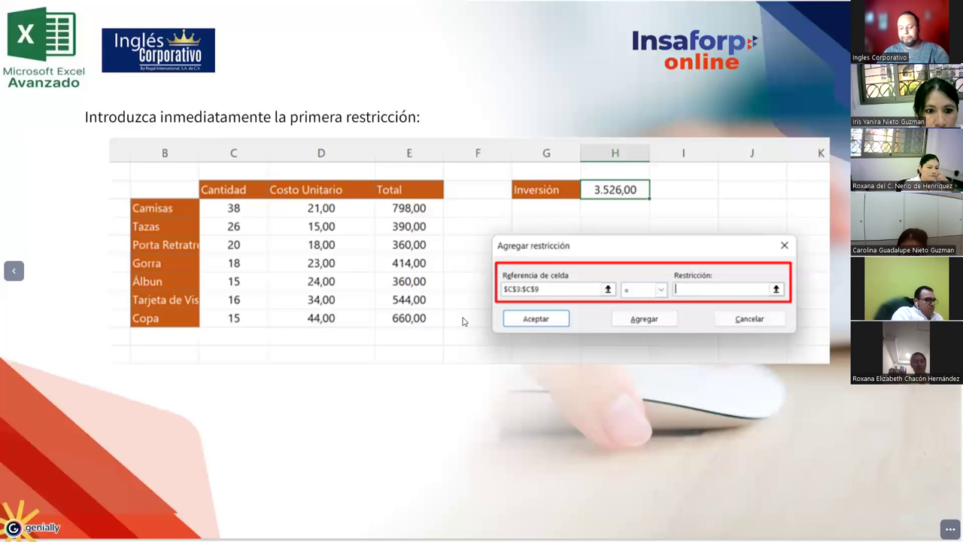
{"action": "key", "text": "Right"}
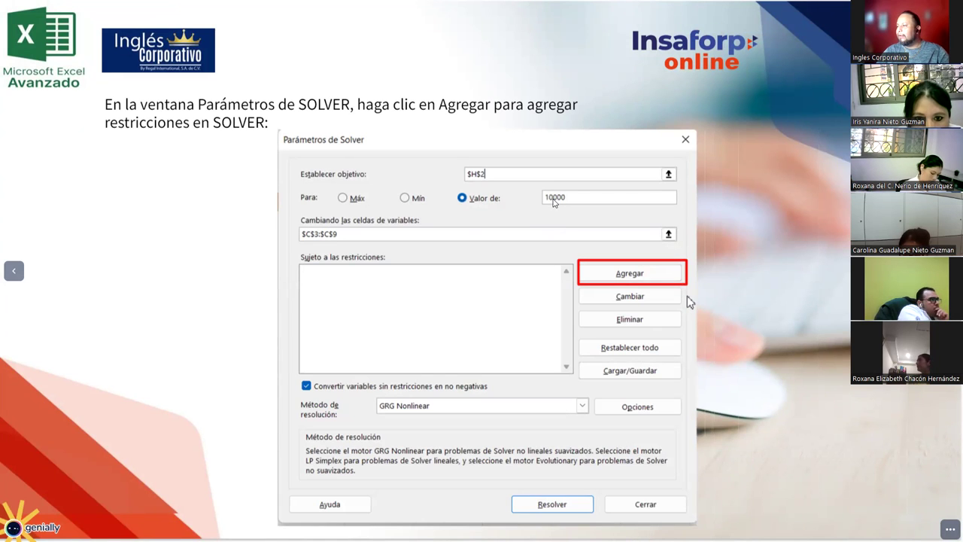
{"action": "key", "text": "alt+Tab"}
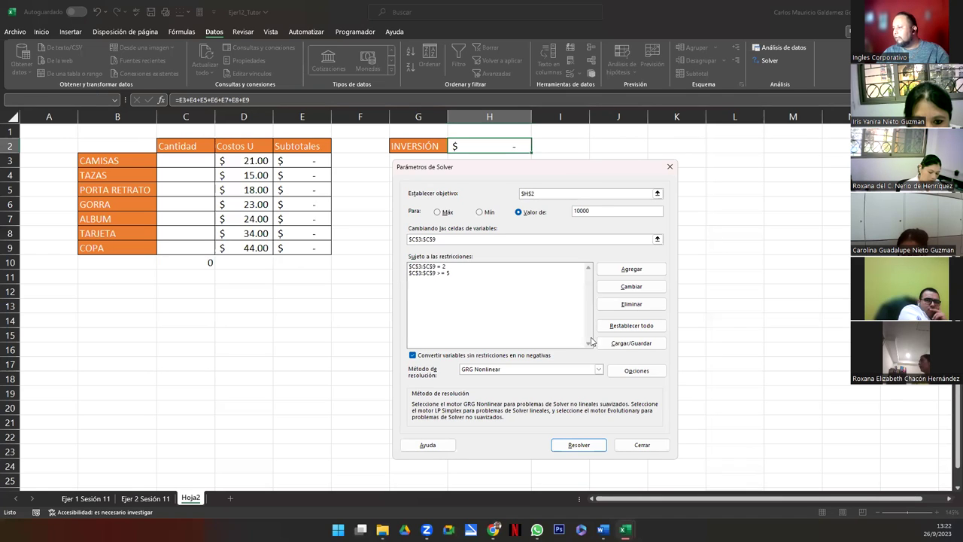
- Review the Solver options, run Solver on H2 with both C3:C9 restrictions, and keep the resulting values
{"action": "left_click", "coordinate": [401, 390]}
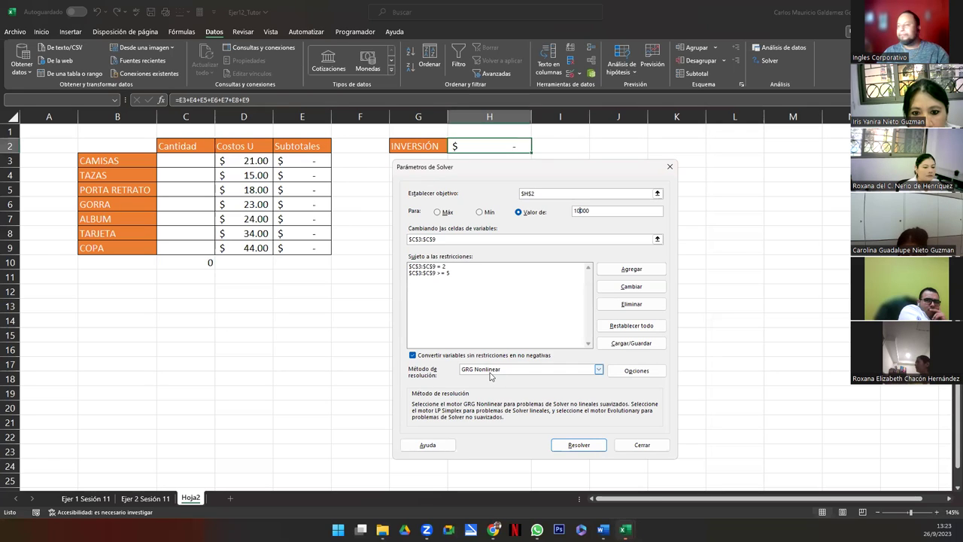
{"action": "left_click", "coordinate": [636, 370]}
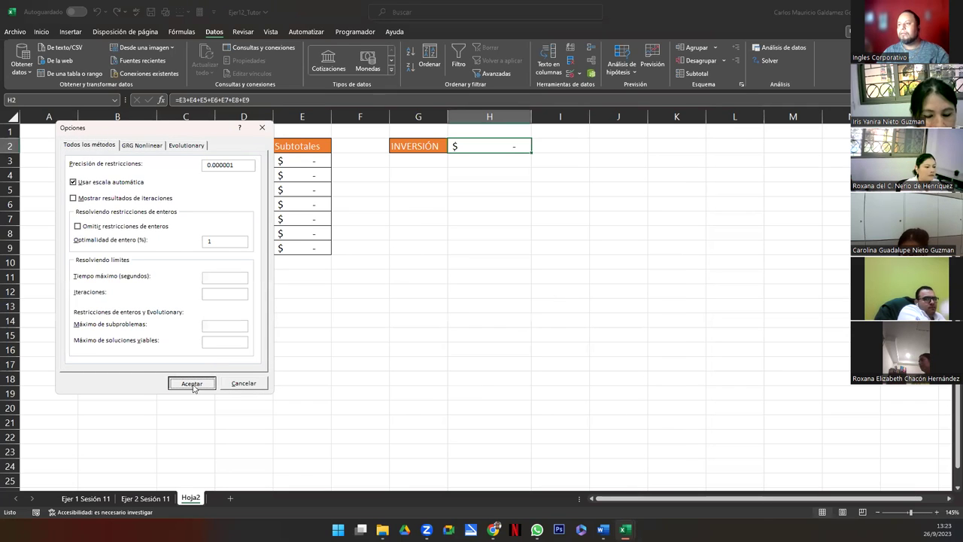
{"action": "left_click", "coordinate": [192, 383]}
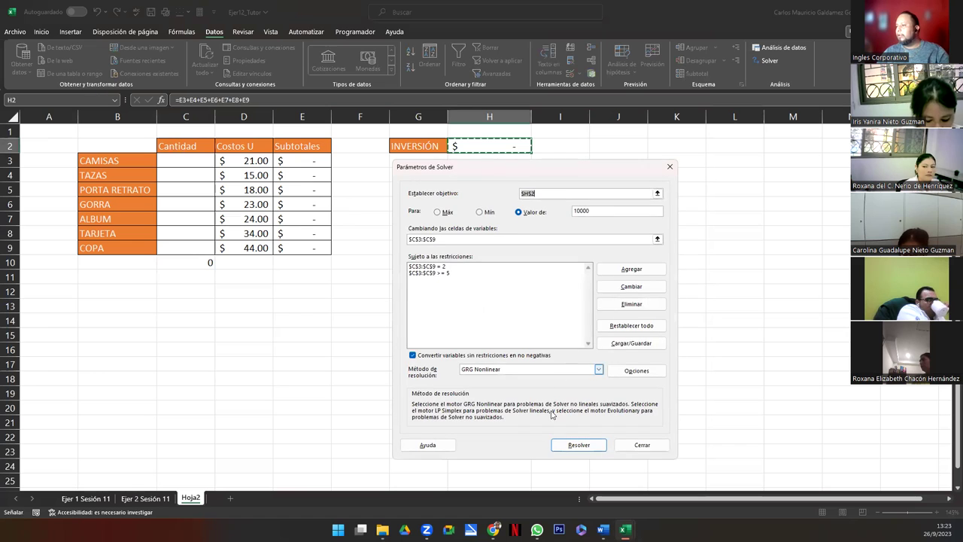
{"action": "left_click", "coordinate": [570, 445]}
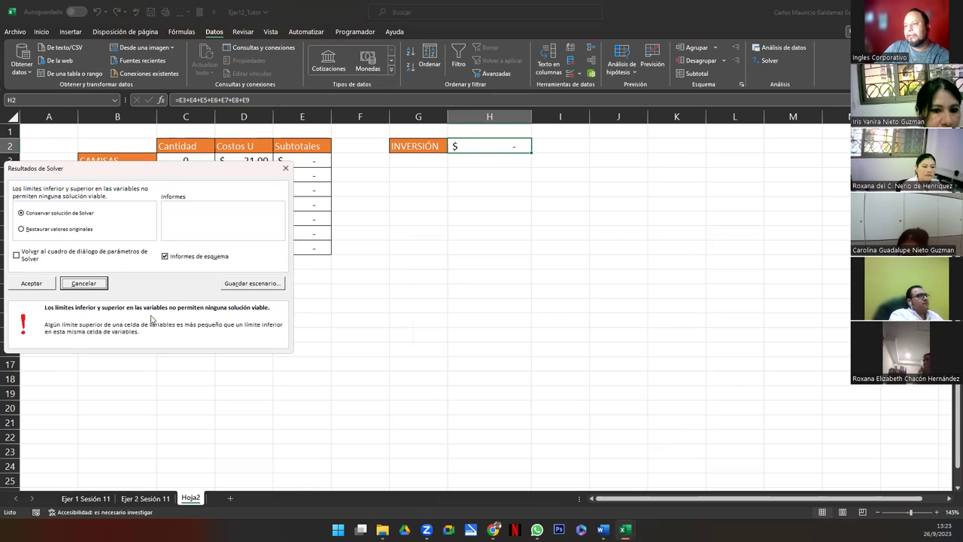
{"action": "left_click", "coordinate": [32, 284]}
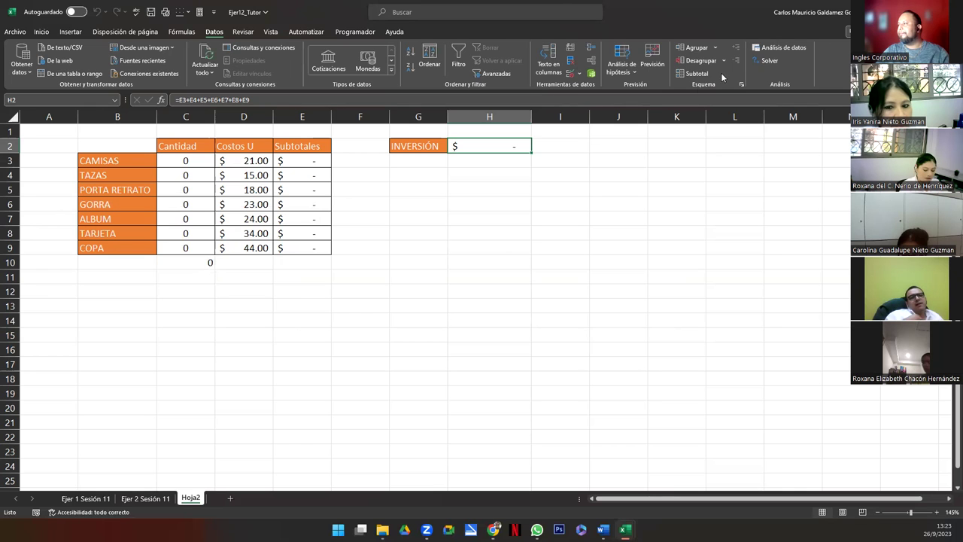
- Review the Solver restrictions and delete the one requiring $C$3:$C$9 = 2
{"action": "left_click", "coordinate": [759, 60]}
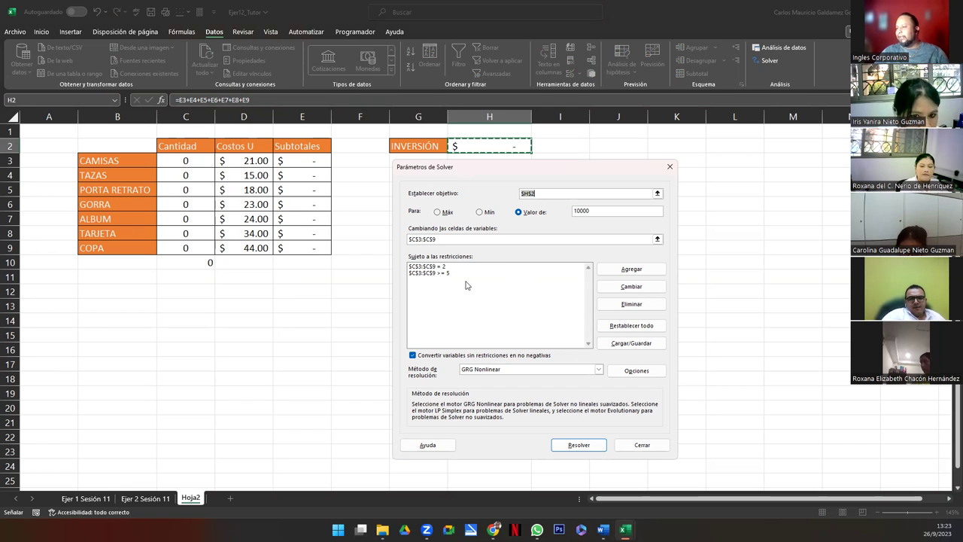
{"action": "left_click", "coordinate": [439, 274]}
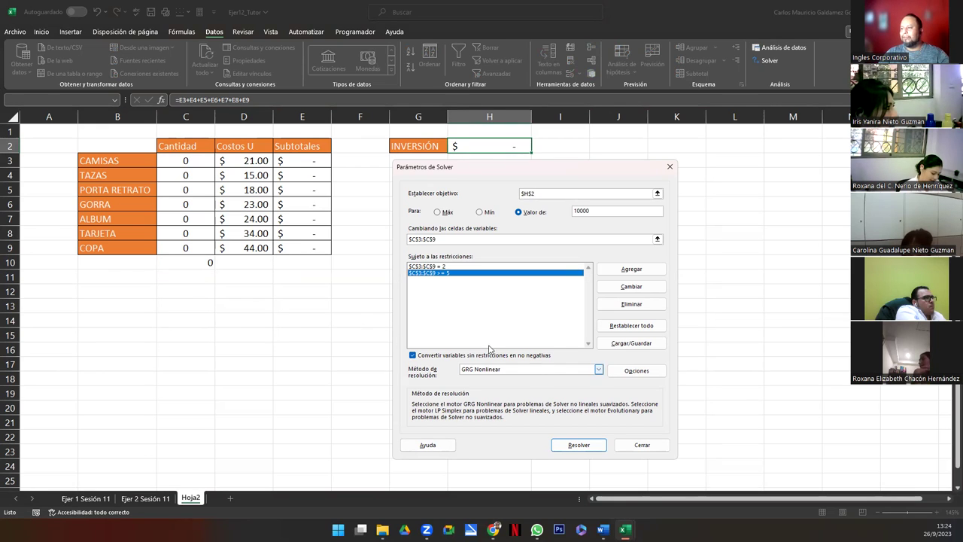
{"action": "left_click", "coordinate": [426, 266]}
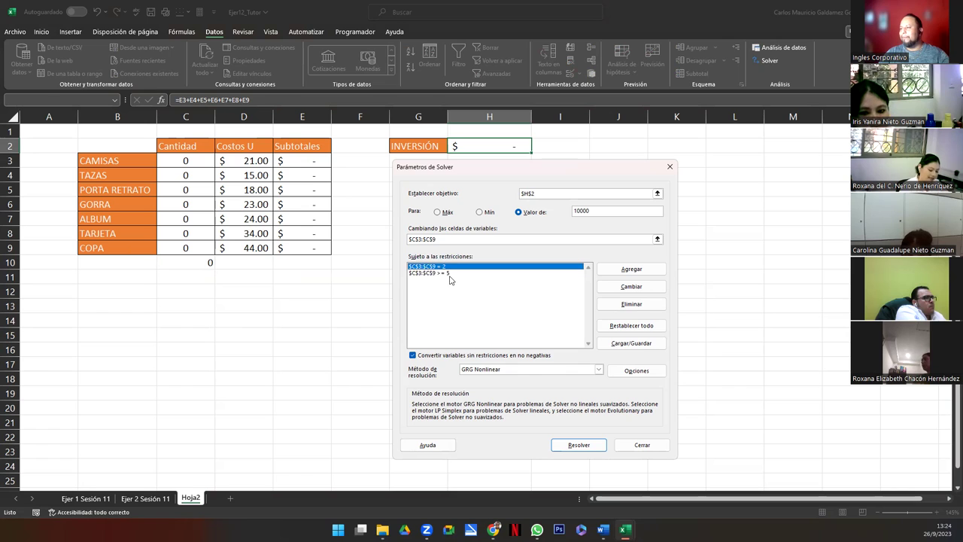
{"action": "left_click", "coordinate": [631, 286]}
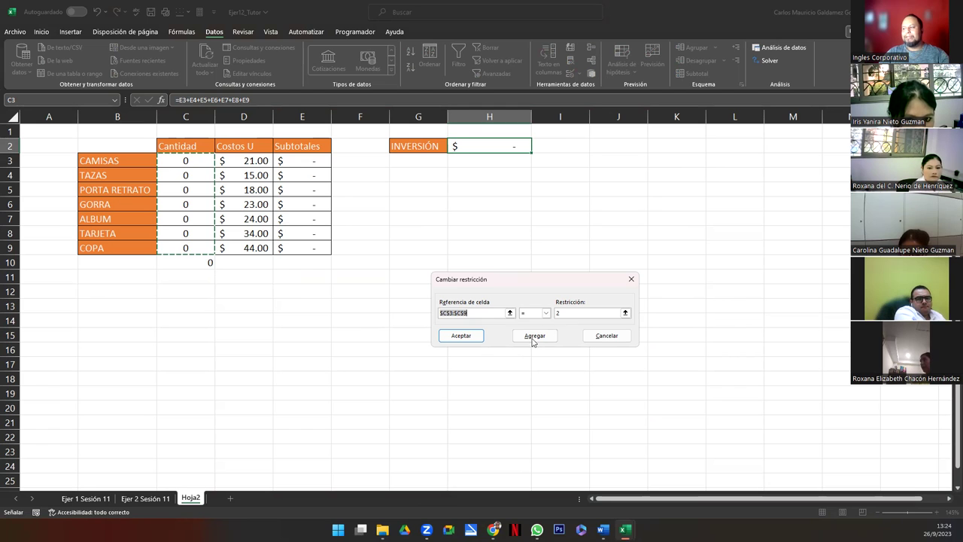
{"action": "left_click", "coordinate": [605, 335]}
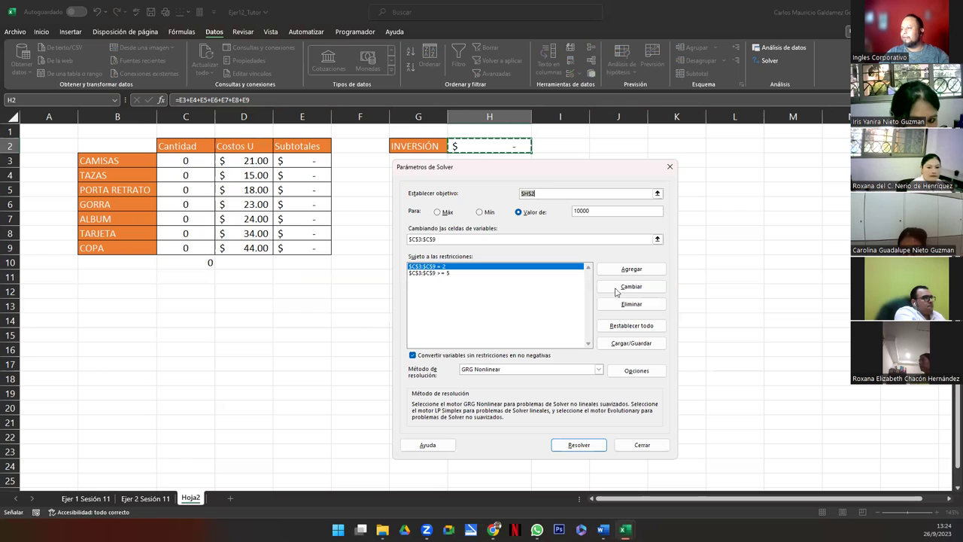
{"action": "left_click", "coordinate": [632, 305]}
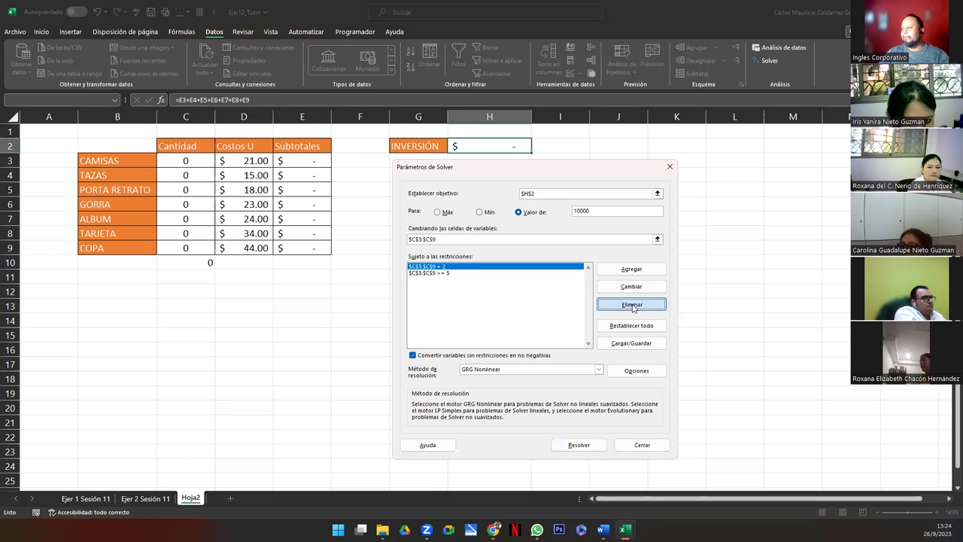
{"action": "key", "text": "Escape"}
- Run Solver with the remaining >= 5 restriction, keep the solution, and select the quantities in C3:C9 for review
{"action": "left_click", "coordinate": [573, 445]}
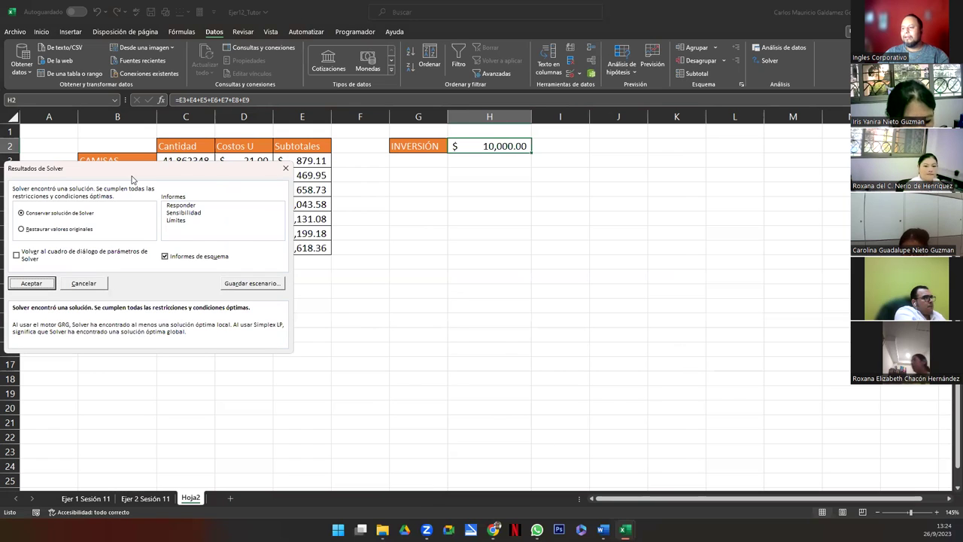
{"action": "left_click_drag", "start_coordinate": [131, 178], "coordinate": [498, 274]}
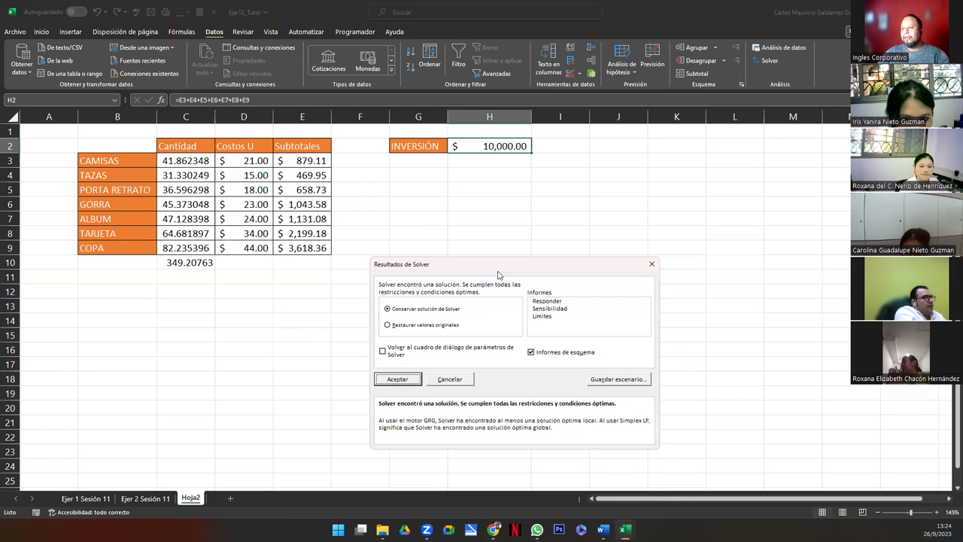
{"action": "left_click", "coordinate": [398, 379]}
{"action": "left_click", "coordinate": [175, 160]}
{"action": "left_click_drag", "start_coordinate": [175, 160], "coordinate": [193, 247]}
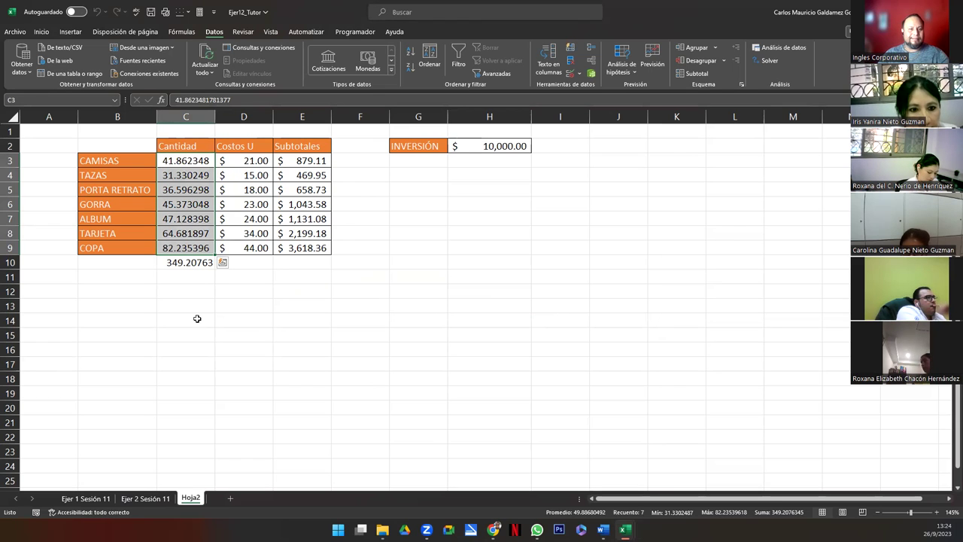
- Add a Solver restriction requiring the quantities in $C$3:$C$9 to be integers (int)
{"action": "left_click", "coordinate": [774, 61]}
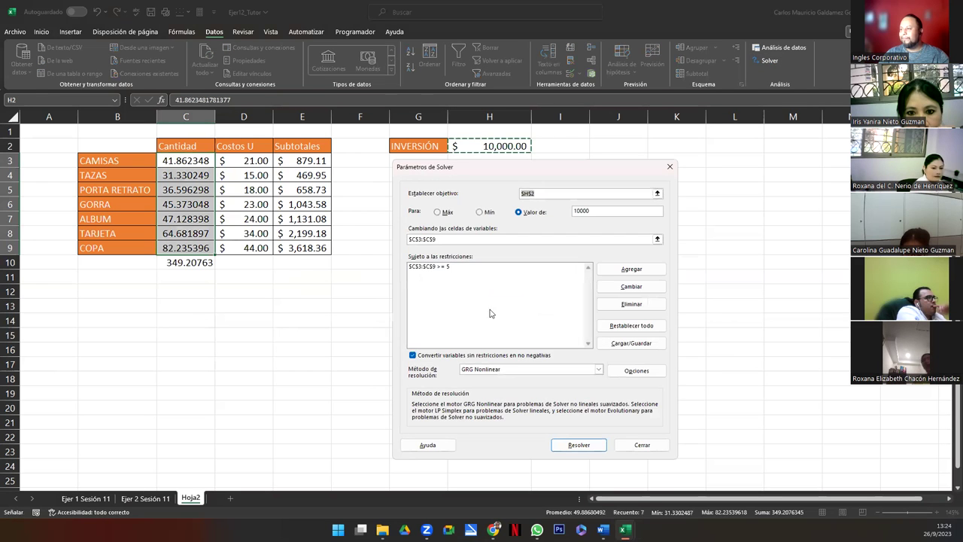
{"action": "left_click", "coordinate": [618, 270]}
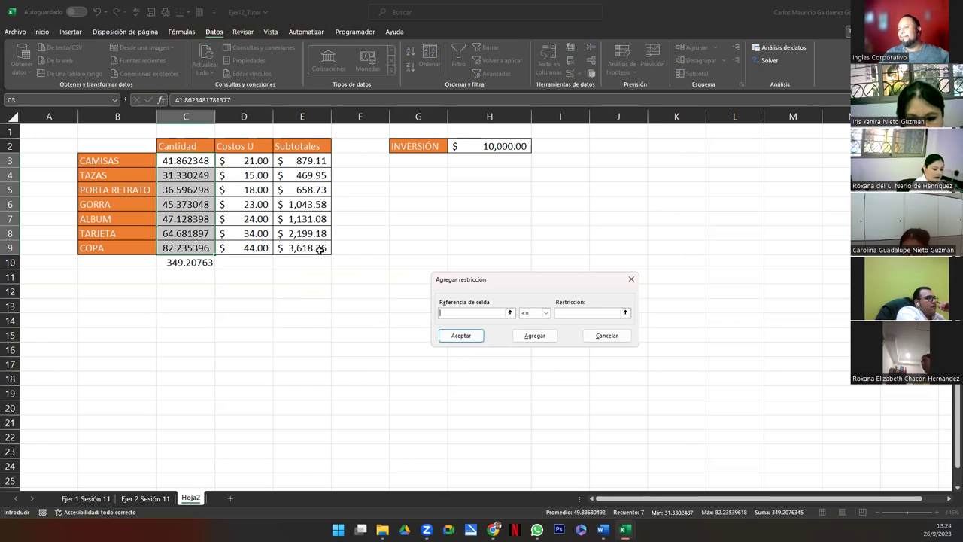
{"action": "left_click", "coordinate": [510, 313]}
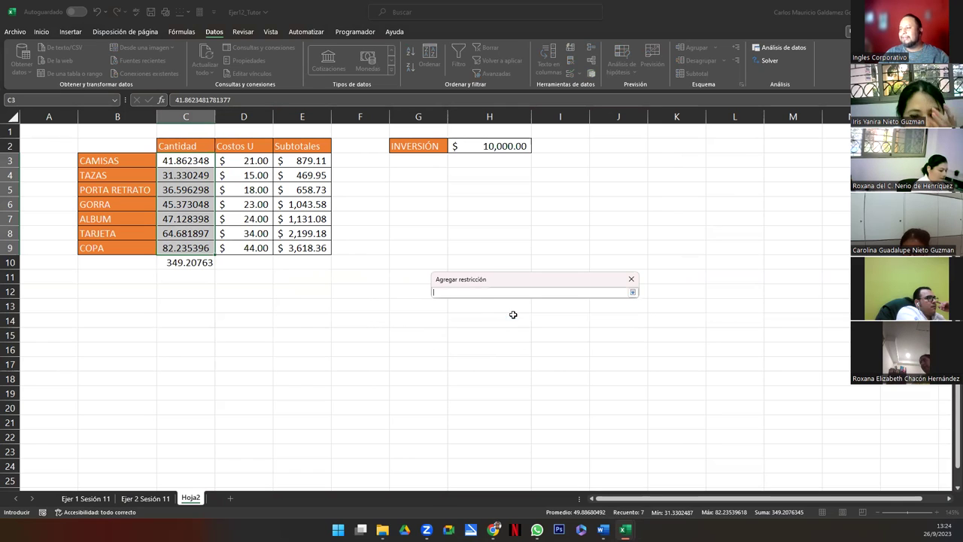
{"action": "left_click_drag", "start_coordinate": [182, 161], "coordinate": [188, 248]}
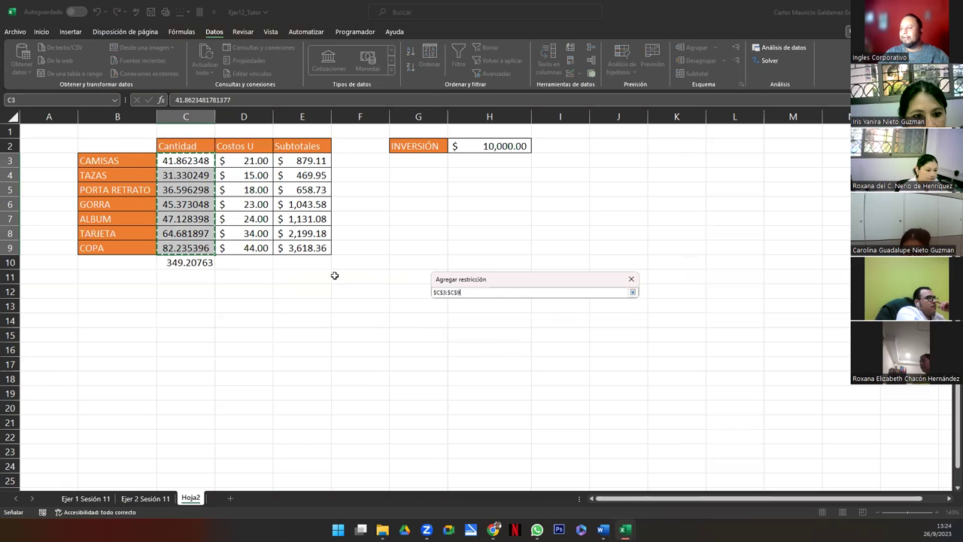
{"action": "left_click", "coordinate": [633, 292]}
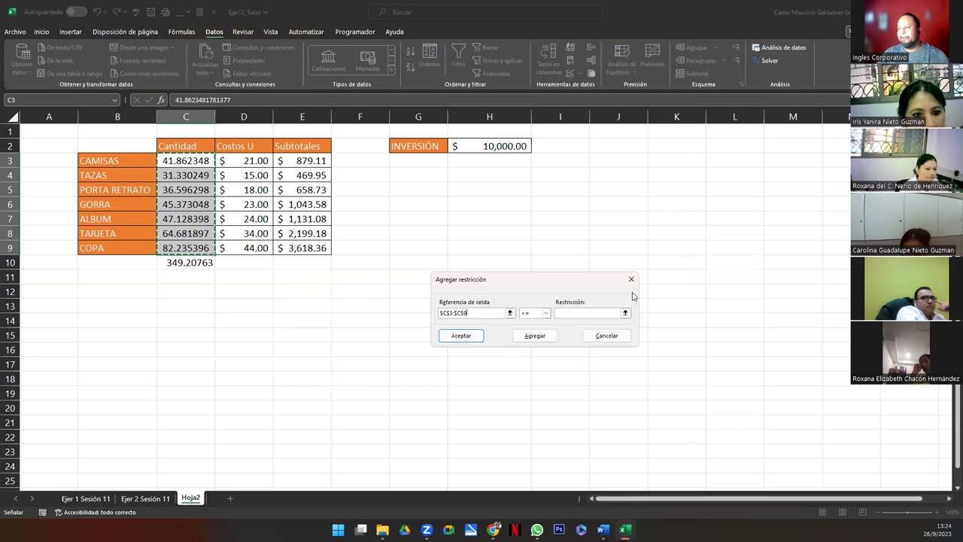
{"action": "left_click", "coordinate": [545, 314]}
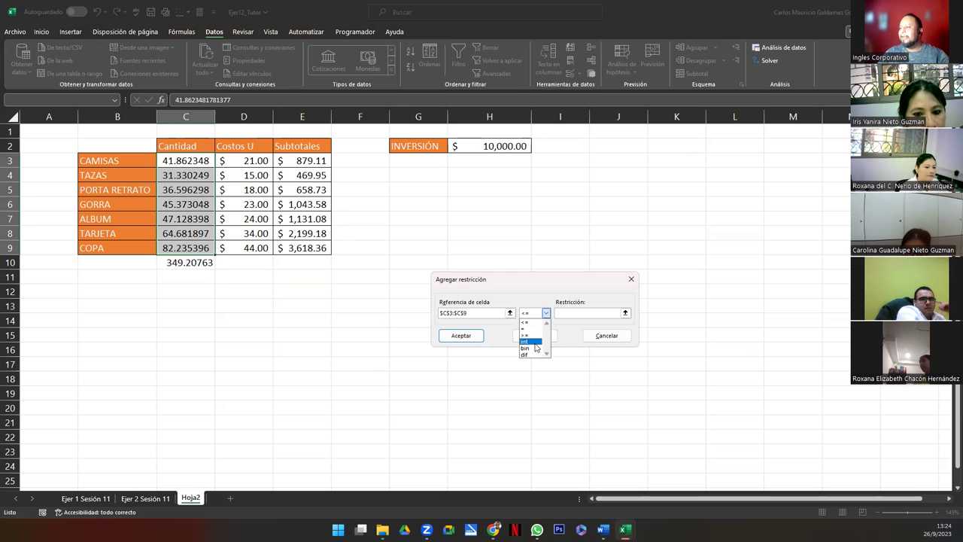
{"action": "left_click", "coordinate": [529, 342]}
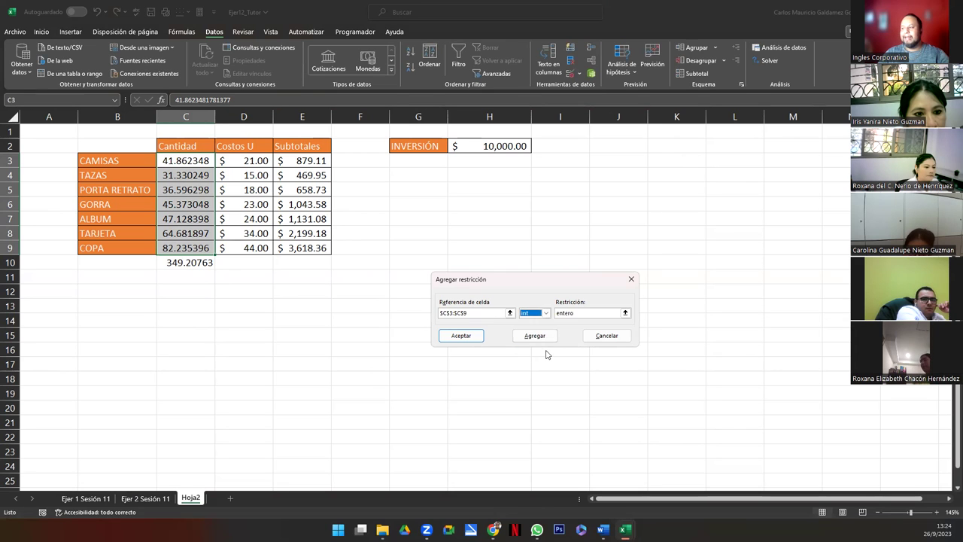
{"action": "left_click", "coordinate": [455, 337]}
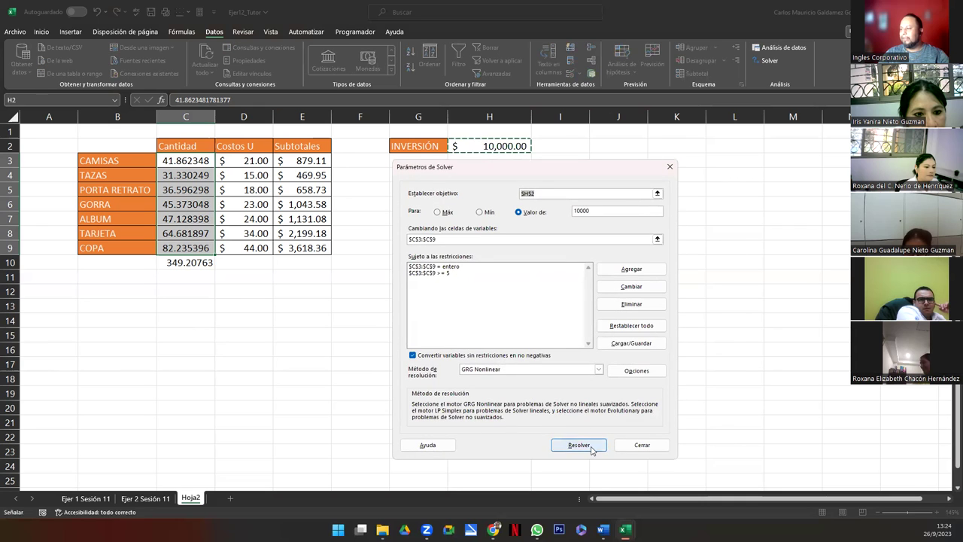
- Run Solver with the integer restriction, keep its solution, and switch back to the Solver parameters slide
{"action": "left_click", "coordinate": [585, 445]}
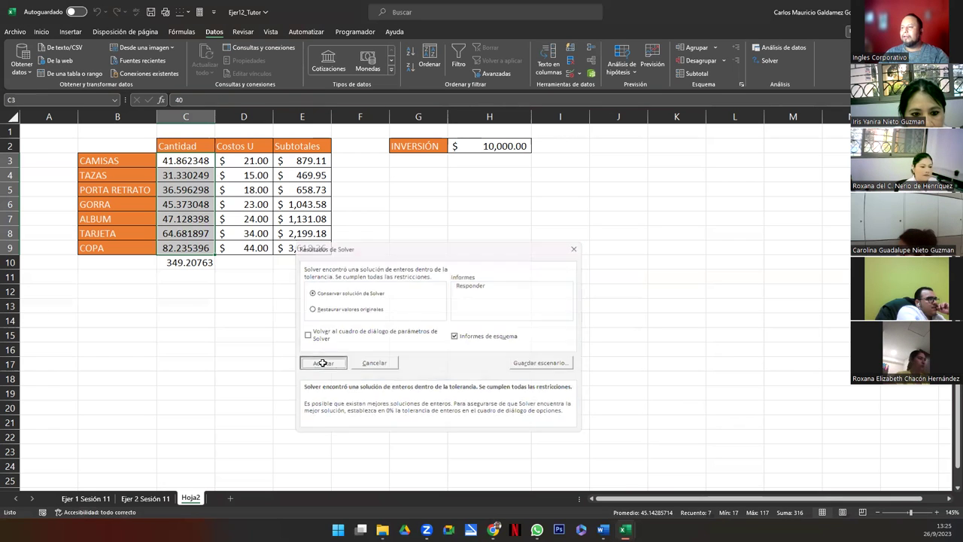
{"action": "left_click", "coordinate": [321, 363]}
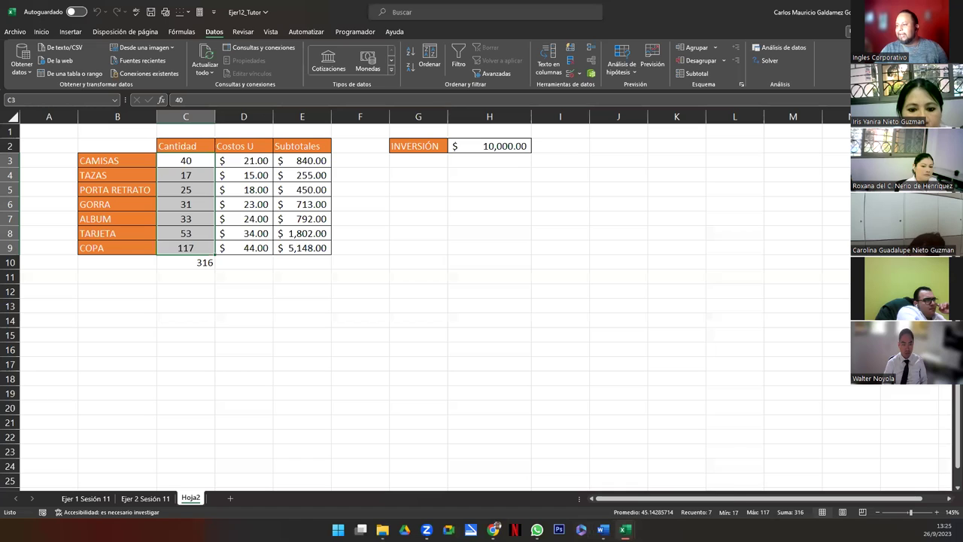
{"action": "left_click", "coordinate": [225, 322]}
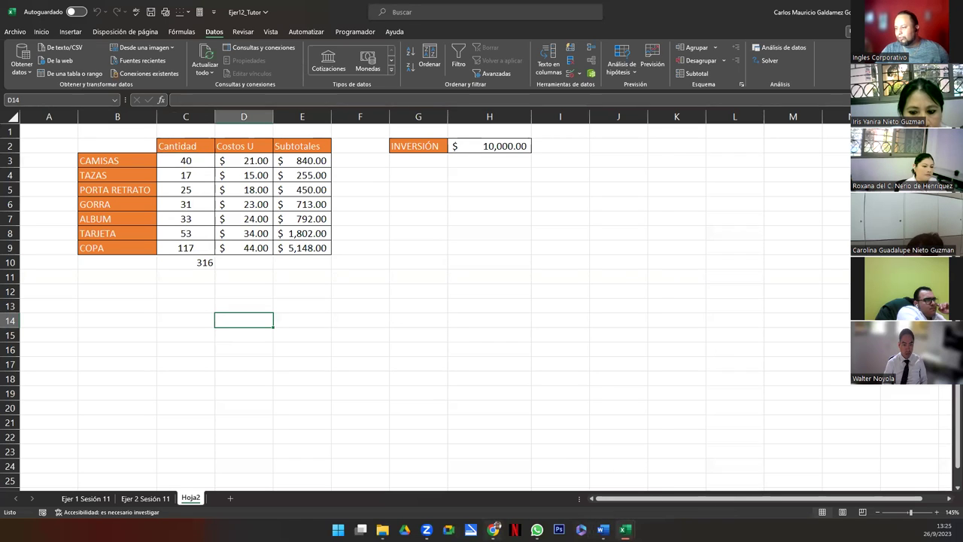
{"action": "key", "text": "alt+Tab"}
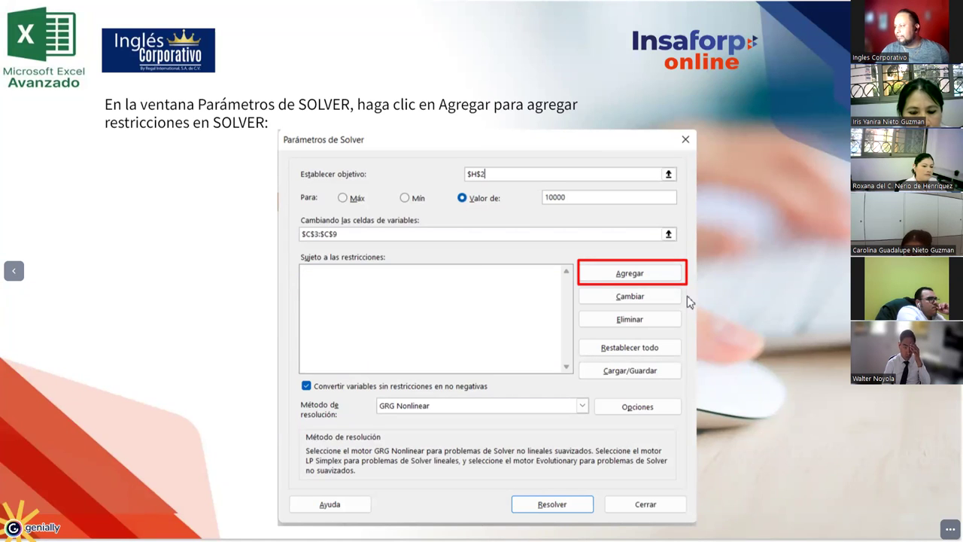
- Advance to the slide on adding the second restriction, switch back to Excel, and center the total in C10
{"action": "key", "text": "Right"}
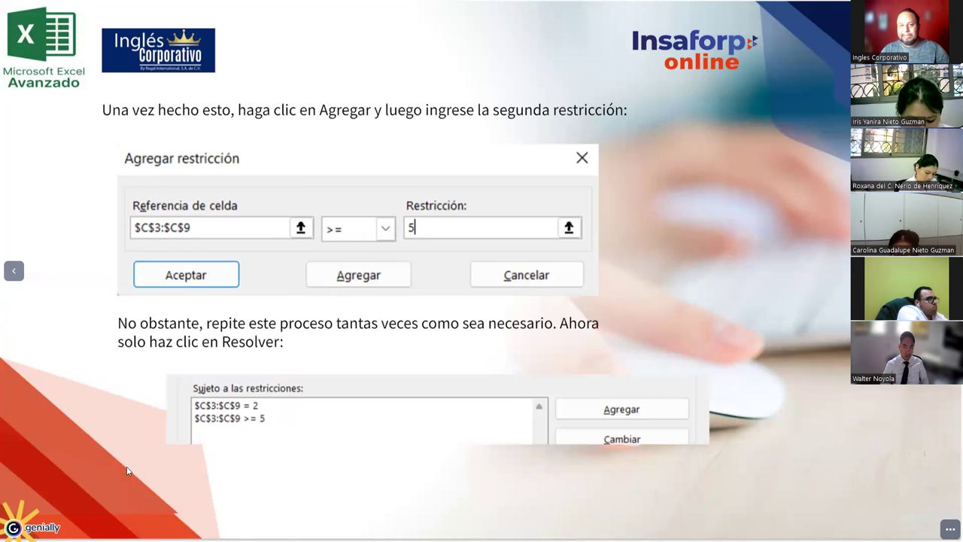
{"action": "key", "text": "alt+Tab"}
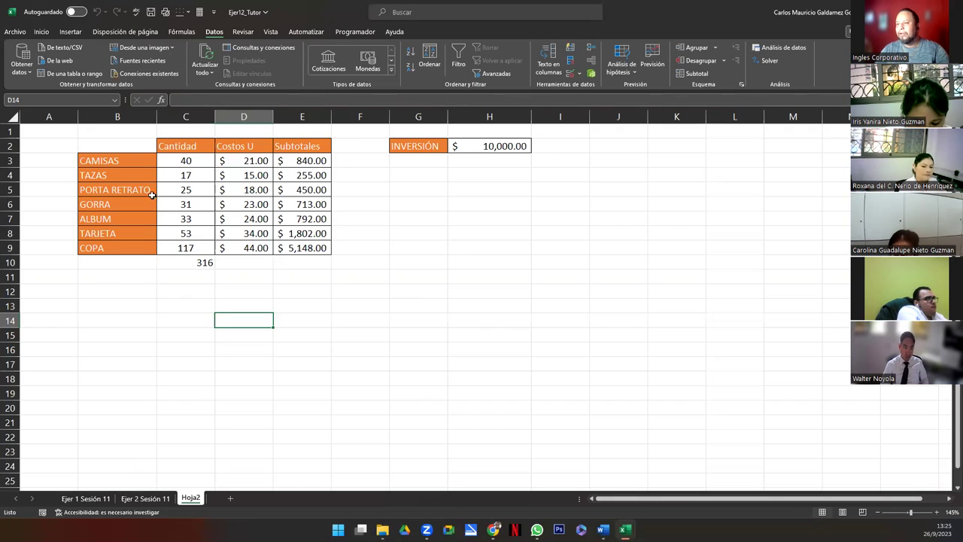
{"action": "left_click", "coordinate": [189, 268]}
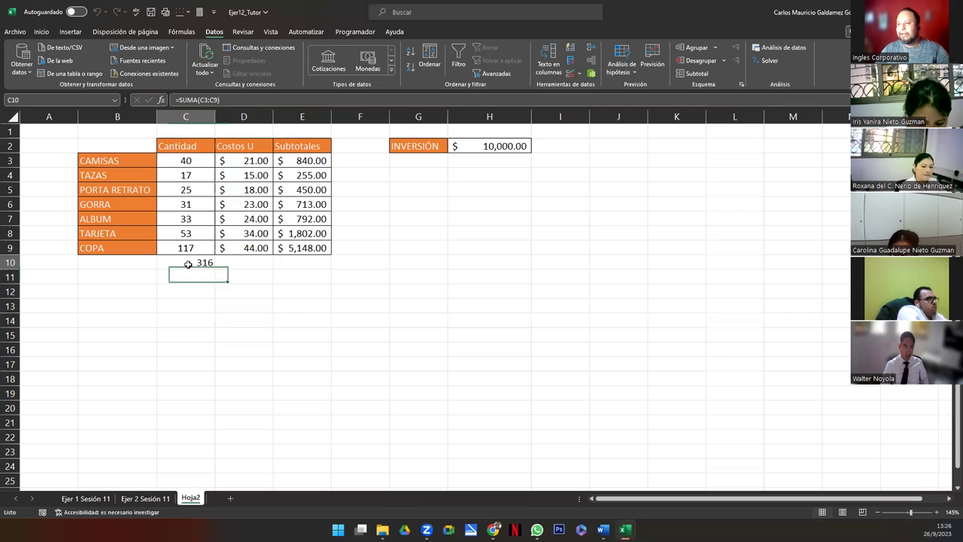
{"action": "left_click", "coordinate": [43, 34]}
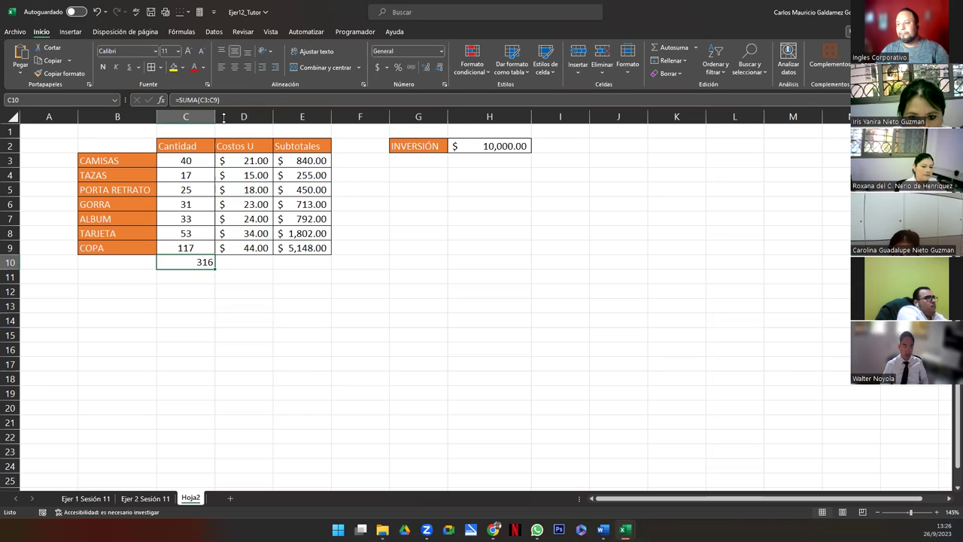
- Review the investment formula in H2, the unit costs, and the solved quantities in C3:C9
{"action": "left_click", "coordinate": [523, 147]}
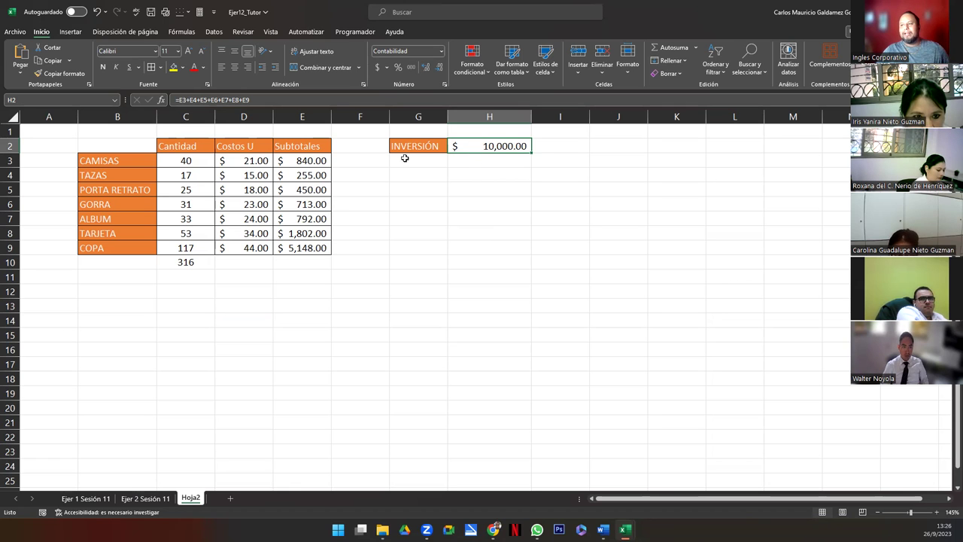
{"action": "left_click", "coordinate": [234, 160]}
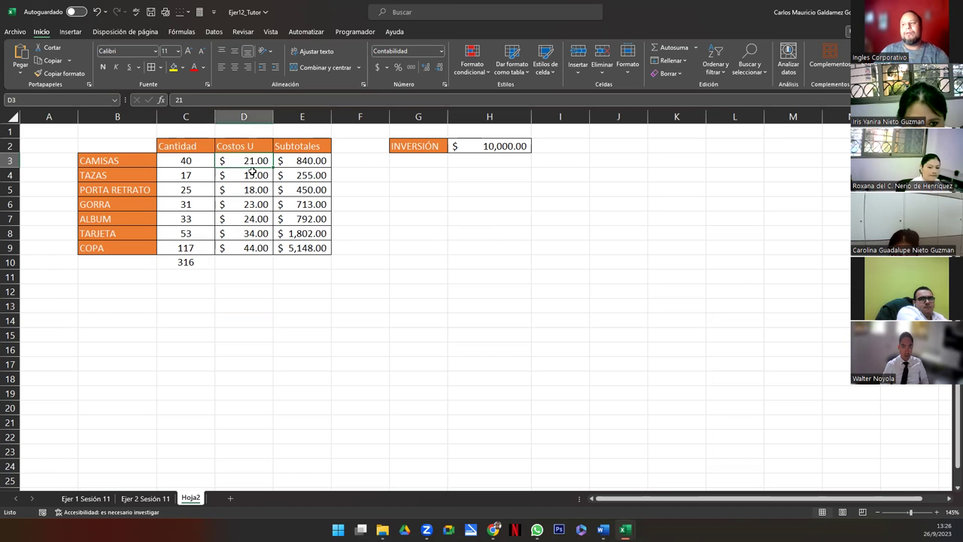
{"action": "left_click", "coordinate": [253, 176]}
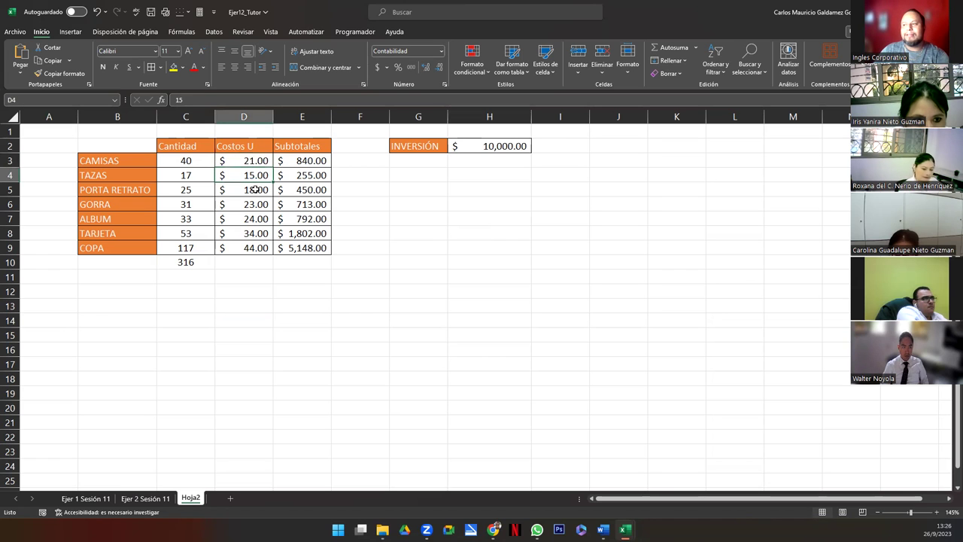
{"action": "left_click", "coordinate": [186, 190]}
{"action": "left_click", "coordinate": [185, 203]}
{"action": "left_click", "coordinate": [185, 221]}
{"action": "left_click", "coordinate": [181, 236]}
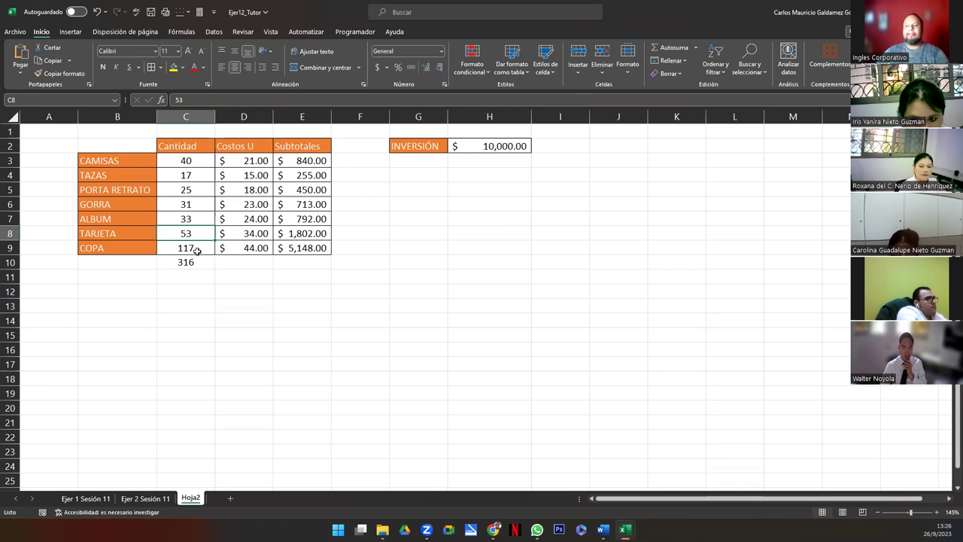
{"action": "left_click", "coordinate": [189, 249]}
{"action": "left_click_drag", "start_coordinate": [168, 248], "coordinate": [179, 162]}
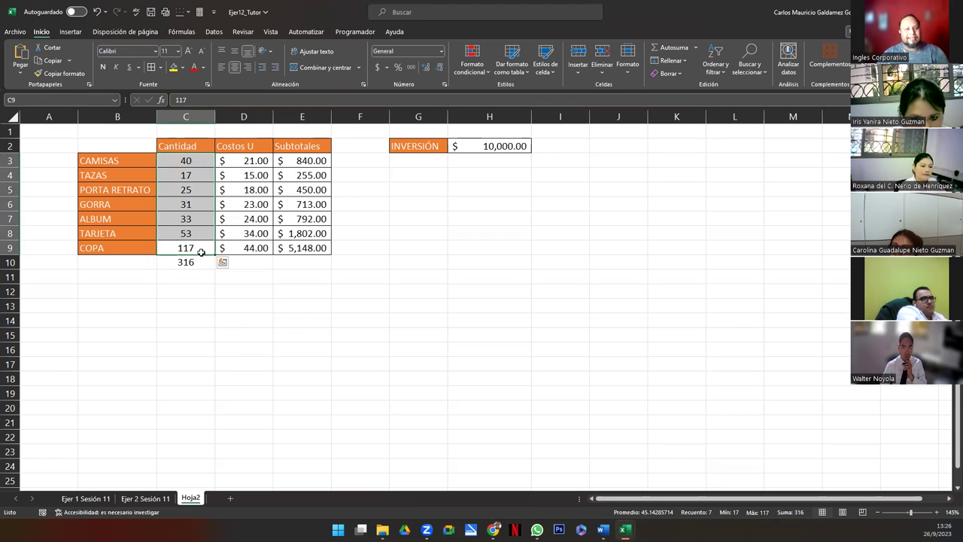
- Examine the subtotals of the COPA, TARJETA and ALBUM rows and the total quantity in C10
{"action": "left_click", "coordinate": [282, 253]}
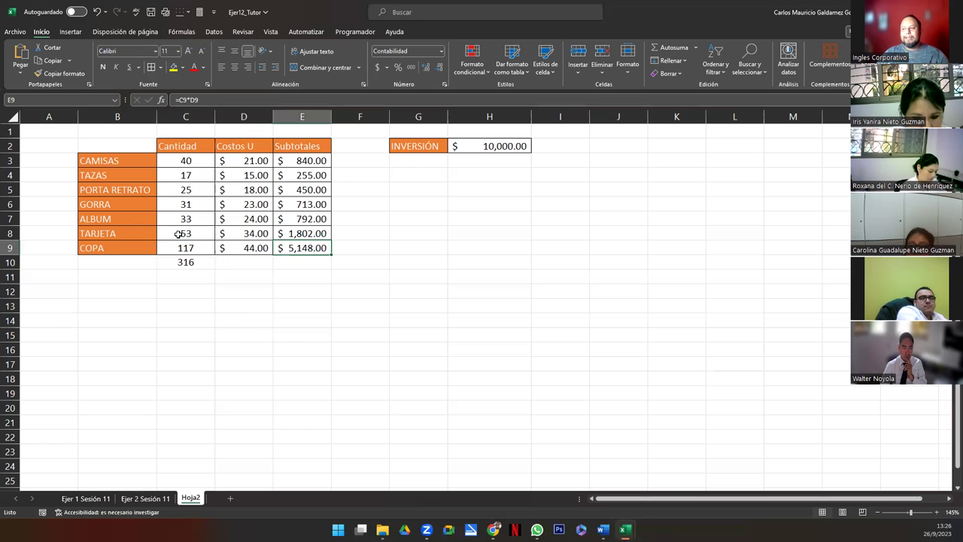
{"action": "left_click_drag", "start_coordinate": [178, 234], "coordinate": [231, 237]}
{"action": "left_click", "coordinate": [313, 237]}
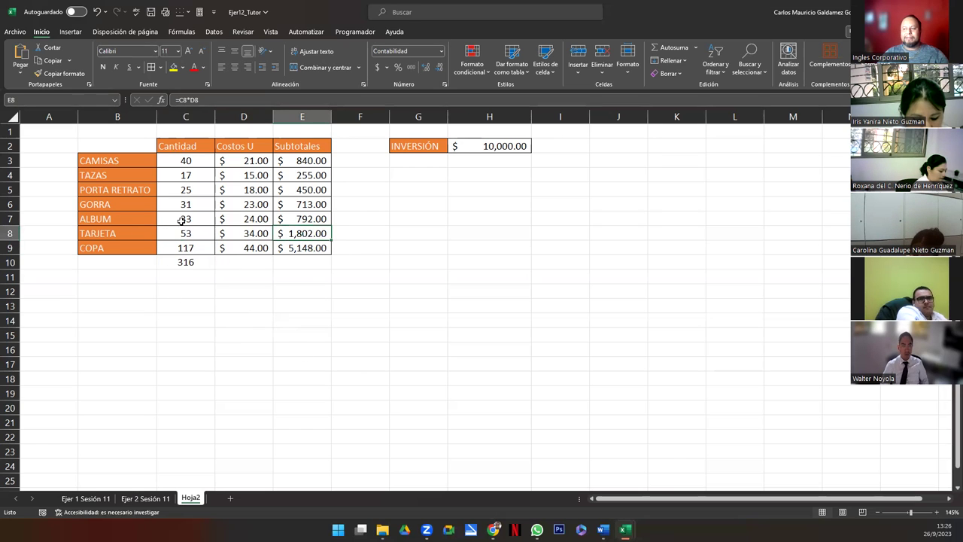
{"action": "left_click_drag", "start_coordinate": [305, 220], "coordinate": [305, 220]}
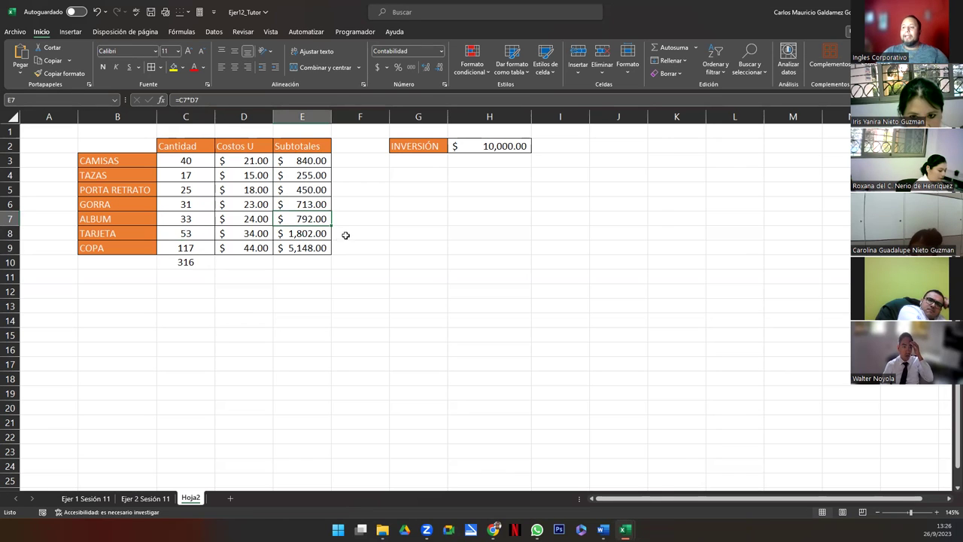
{"action": "left_click", "coordinate": [179, 264]}
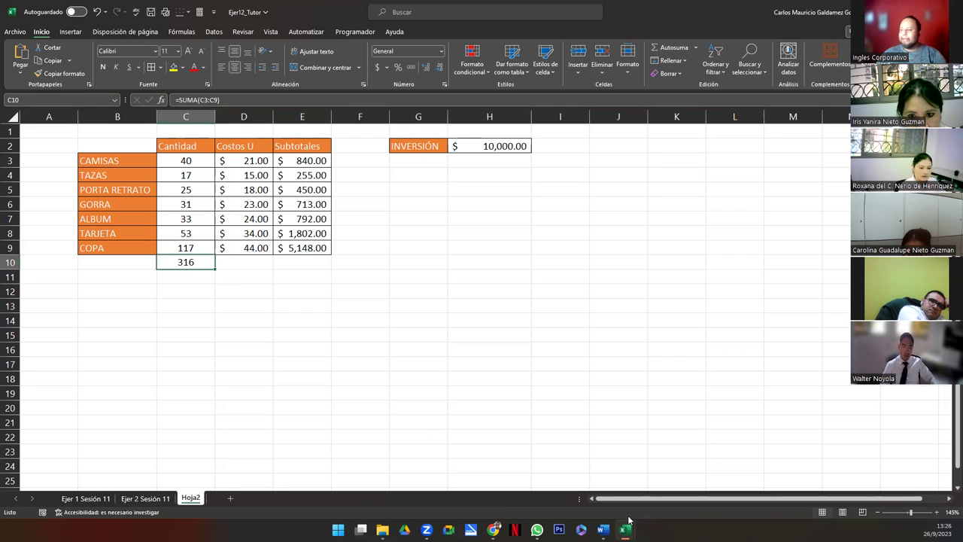
{"action": "left_click", "coordinate": [363, 237]}
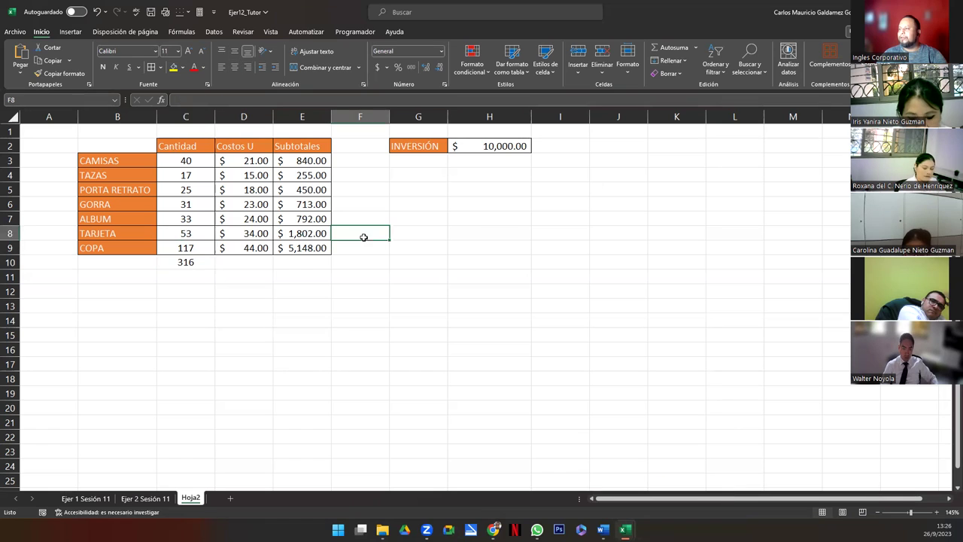
- Run Solver with a target value of 5000, keep its solution, and check the quantities in C3:C9 and the investment in H2
{"action": "left_click", "coordinate": [211, 32]}
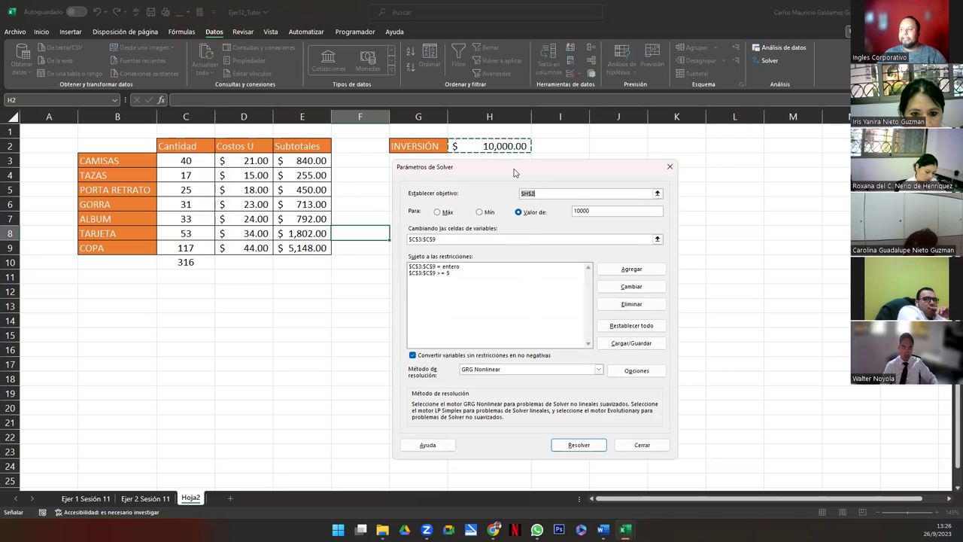
{"action": "left_click_drag", "start_coordinate": [513, 173], "coordinate": [509, 170]}
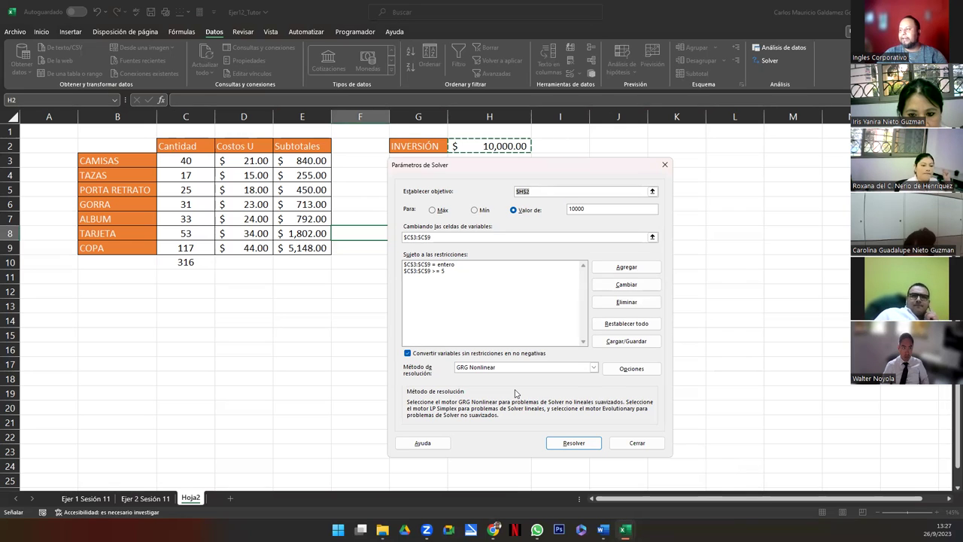
{"action": "left_click", "coordinate": [589, 209]}
{"action": "type", "text": "5000"}
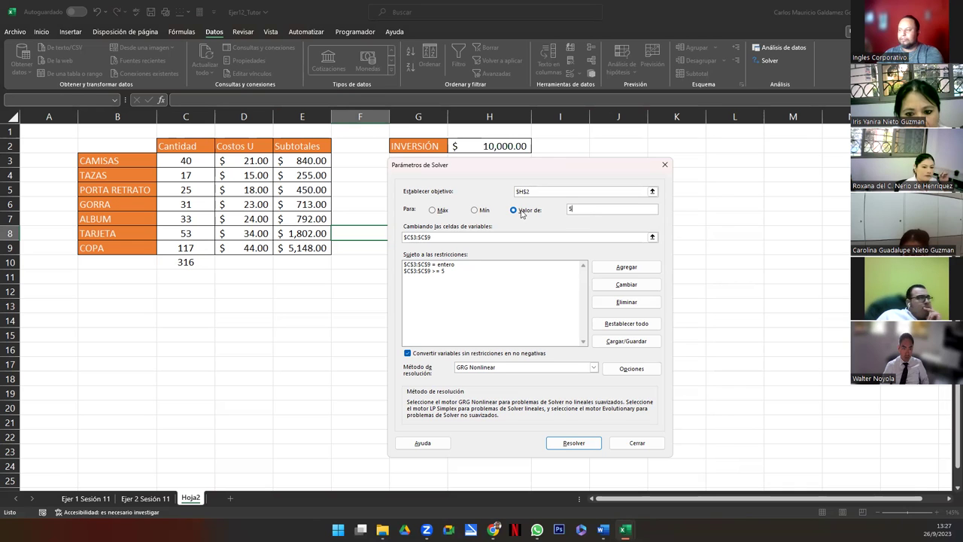
{"action": "left_click", "coordinate": [572, 443]}
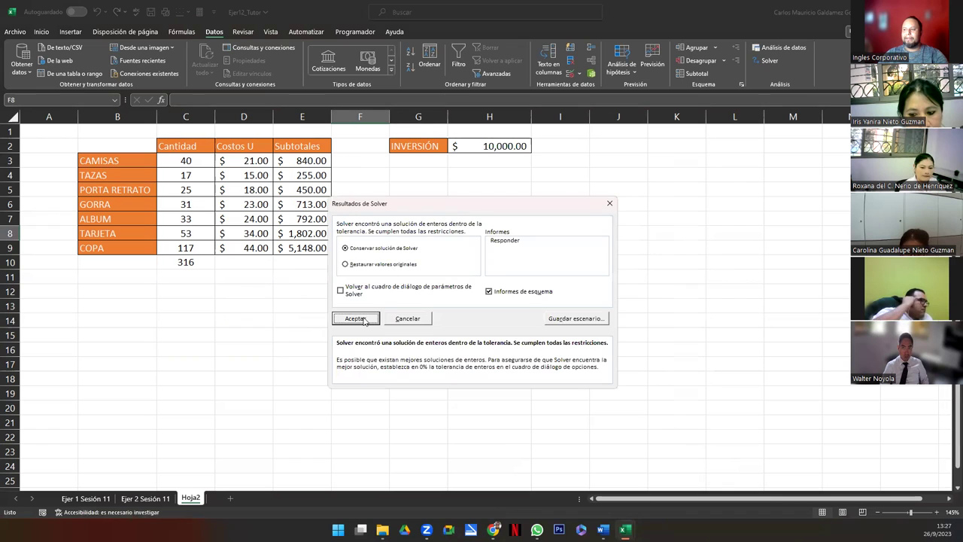
{"action": "left_click", "coordinate": [356, 319]}
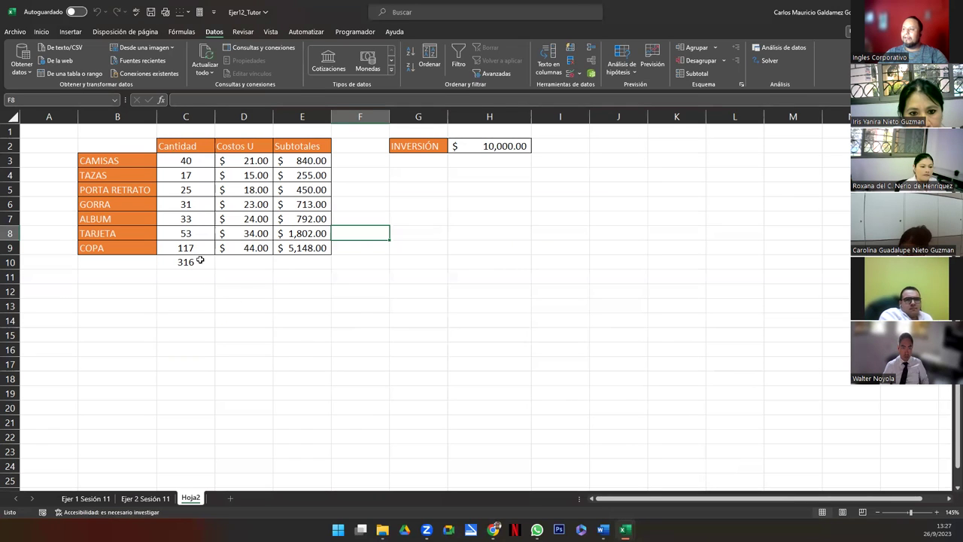
{"action": "left_click", "coordinate": [187, 161]}
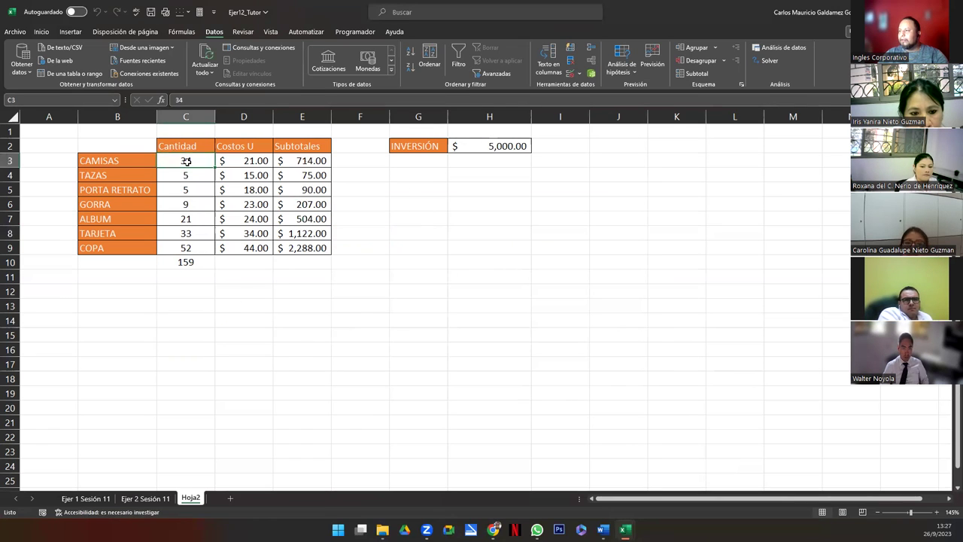
{"action": "left_click_drag", "start_coordinate": [173, 161], "coordinate": [185, 248]}
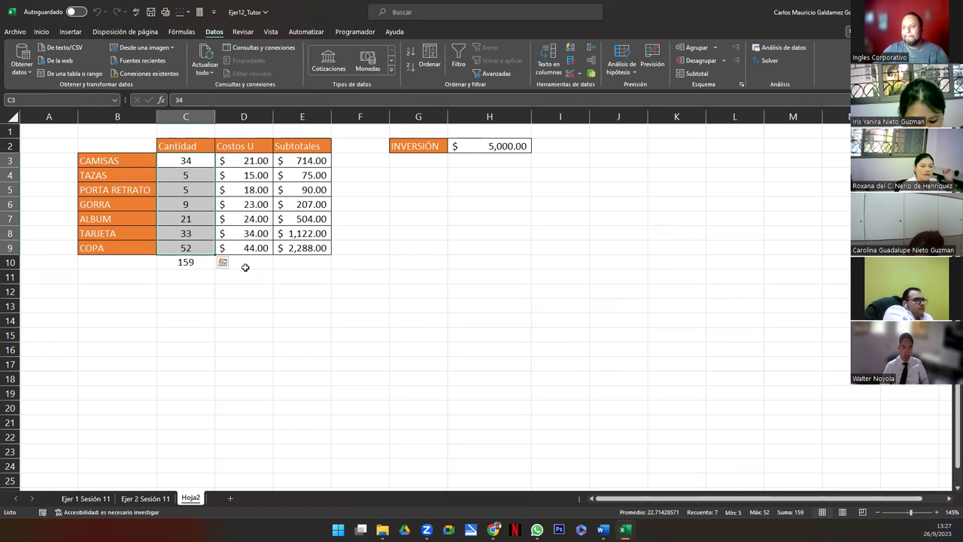
{"action": "left_click", "coordinate": [480, 146]}
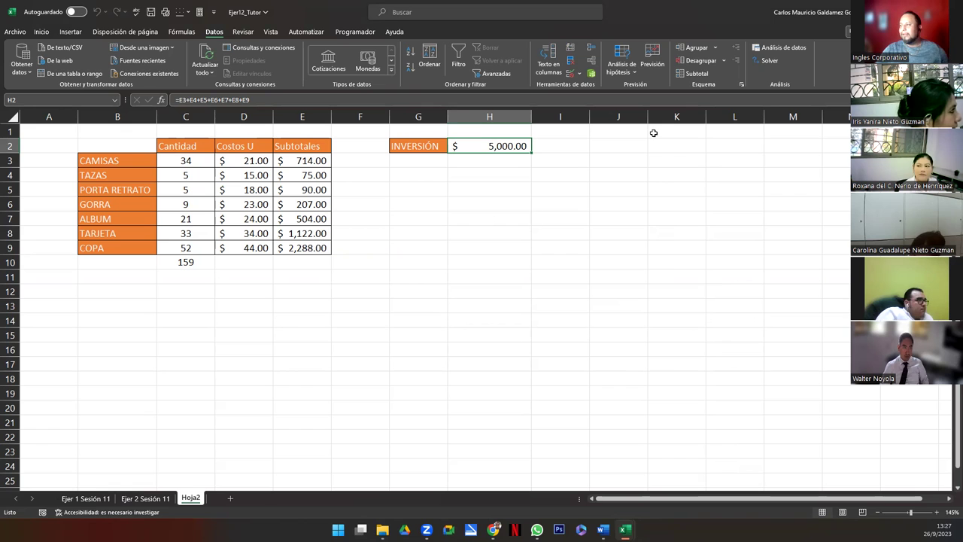
- Reopen the Solver parameters and delete the integer restriction on $C$3:$C$9
{"action": "left_click", "coordinate": [750, 64]}
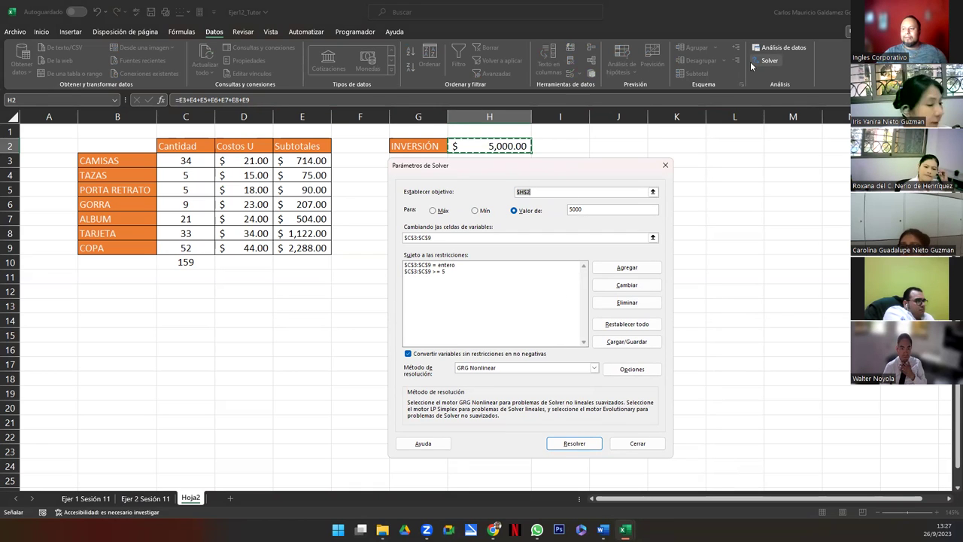
{"action": "left_click", "coordinate": [416, 268]}
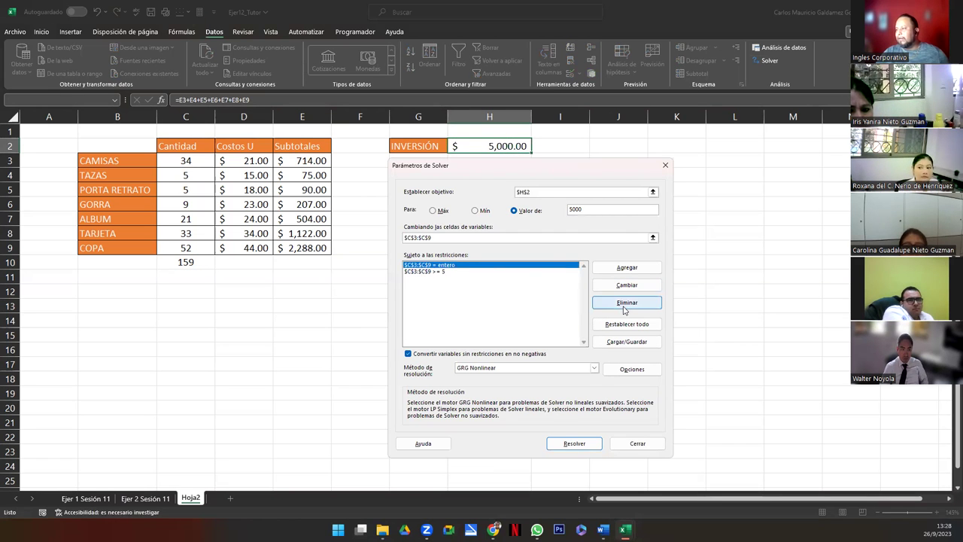
{"action": "key", "text": "Escape"}
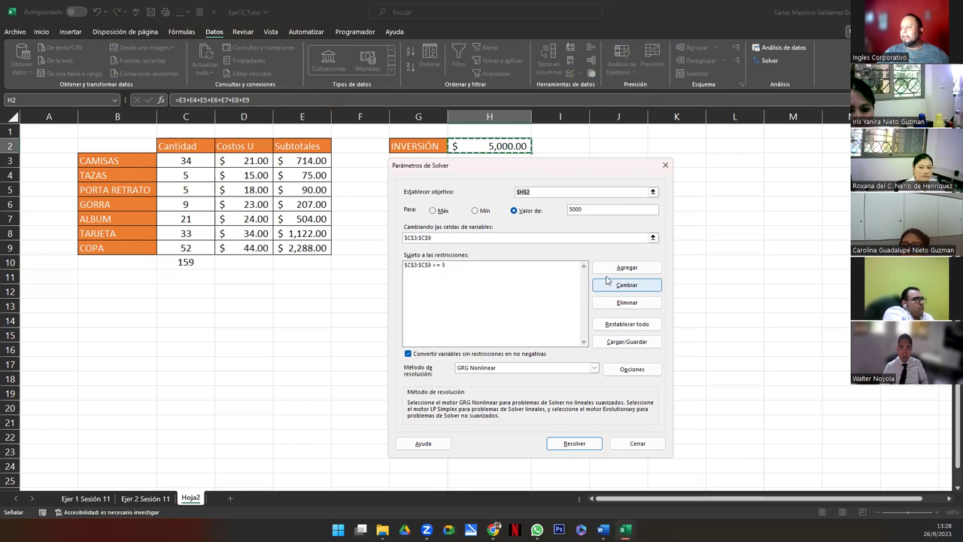
- Add a Solver restriction on $C$3:$C$9 of type int (entero) to demonstrate it again
{"action": "left_click", "coordinate": [626, 268]}
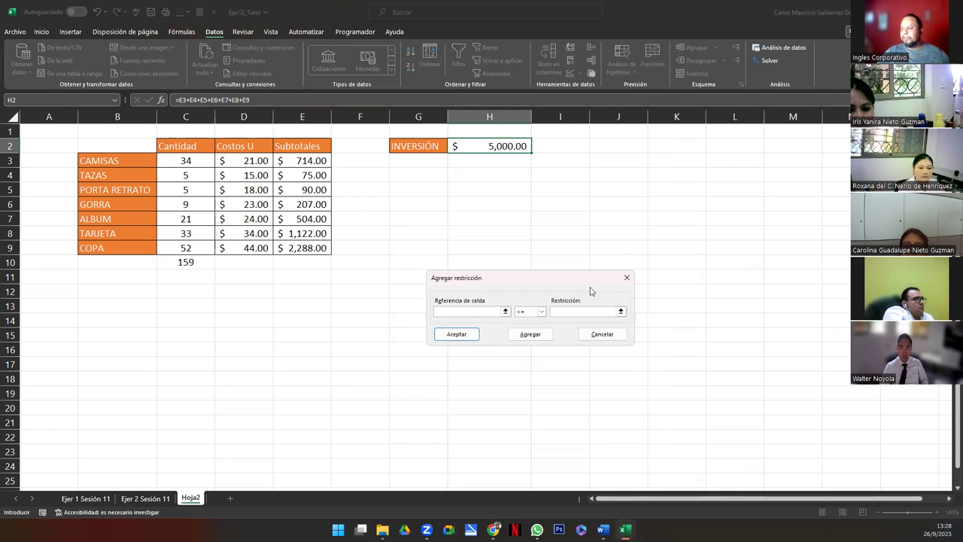
{"action": "left_click_drag", "start_coordinate": [184, 159], "coordinate": [170, 248]}
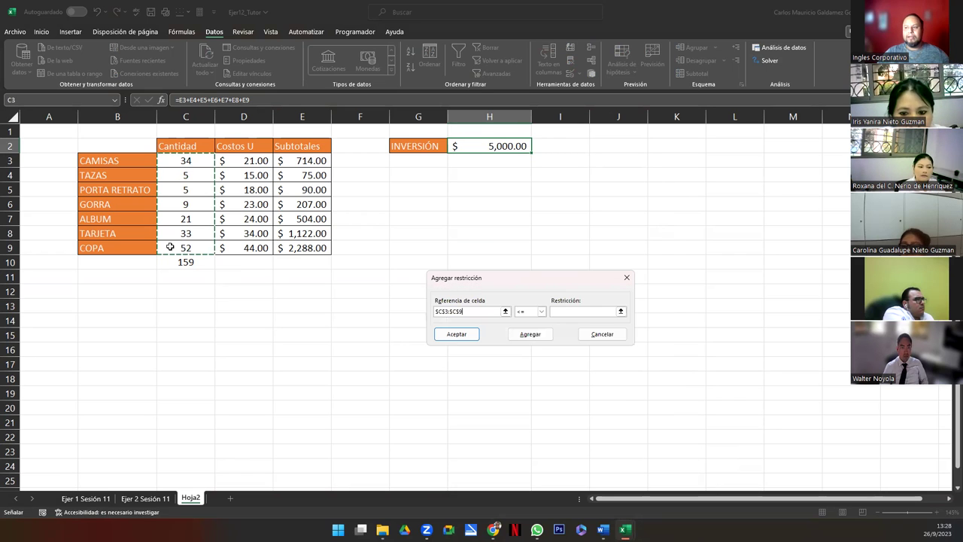
{"action": "left_click", "coordinate": [541, 313]}
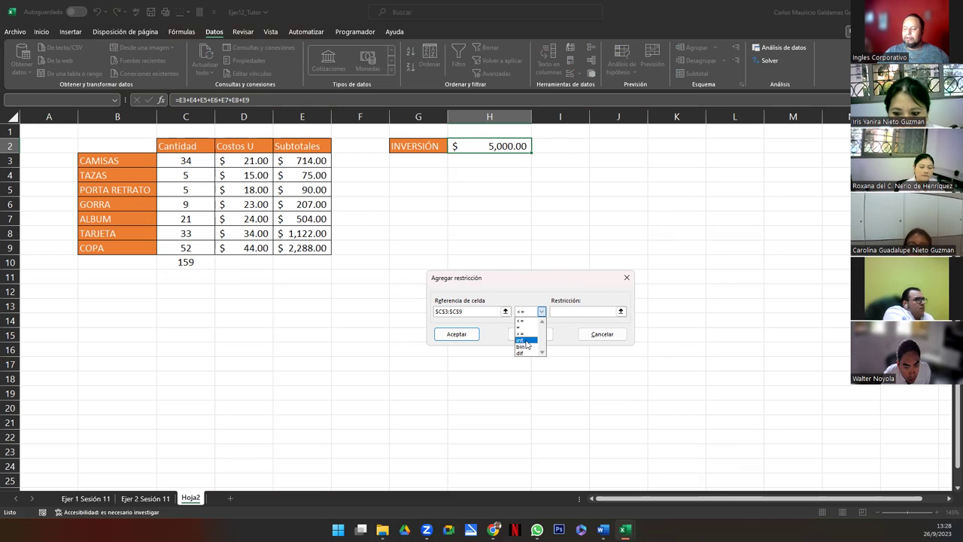
{"action": "left_click", "coordinate": [526, 341]}
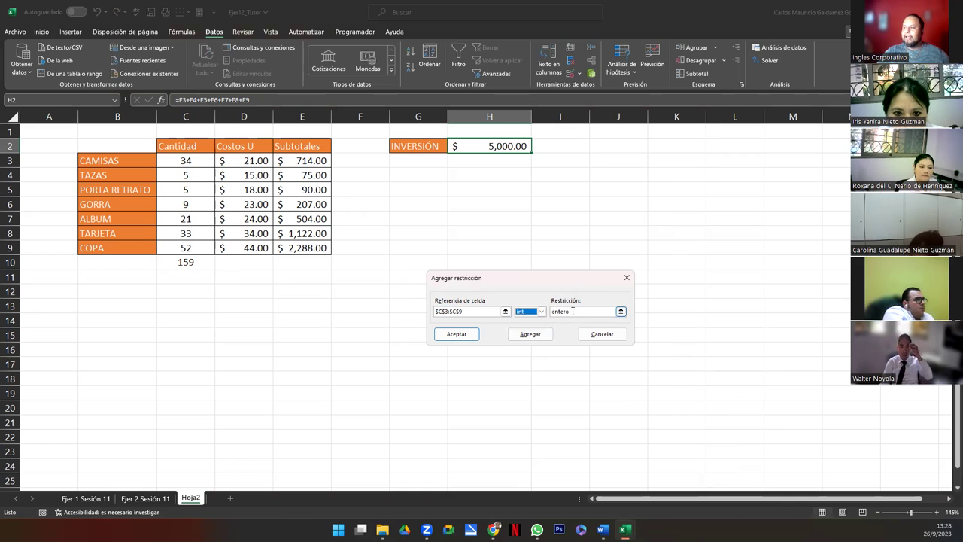
{"action": "left_click", "coordinate": [573, 311]}
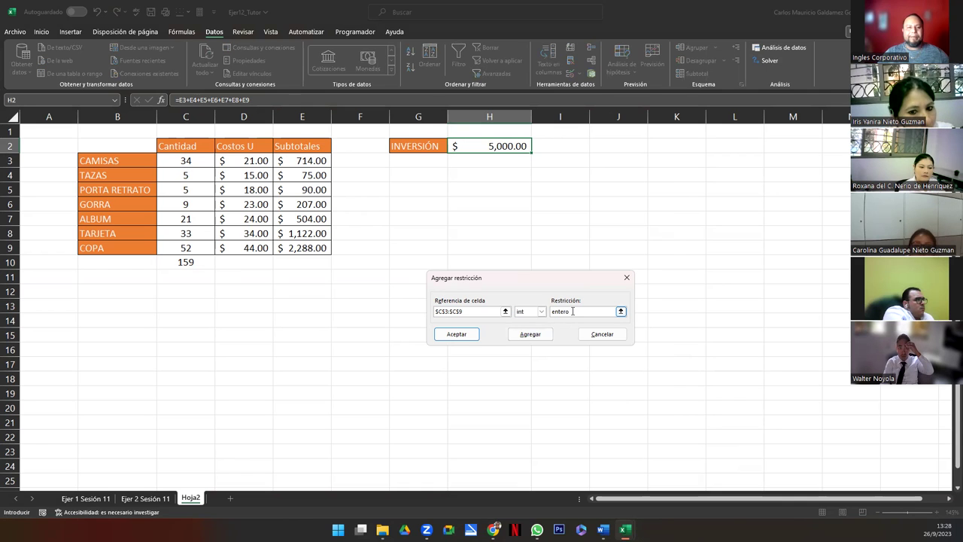
{"action": "left_click", "coordinate": [455, 335]}
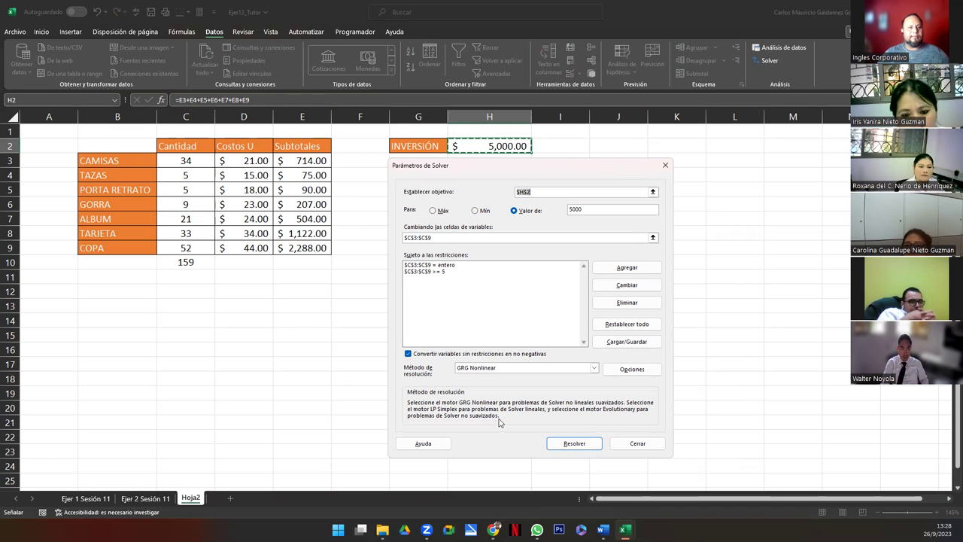
- Set the Solver target value to 10000, solve, keep the solution, and check the total quantity in C10
{"action": "left_click", "coordinate": [538, 211]}
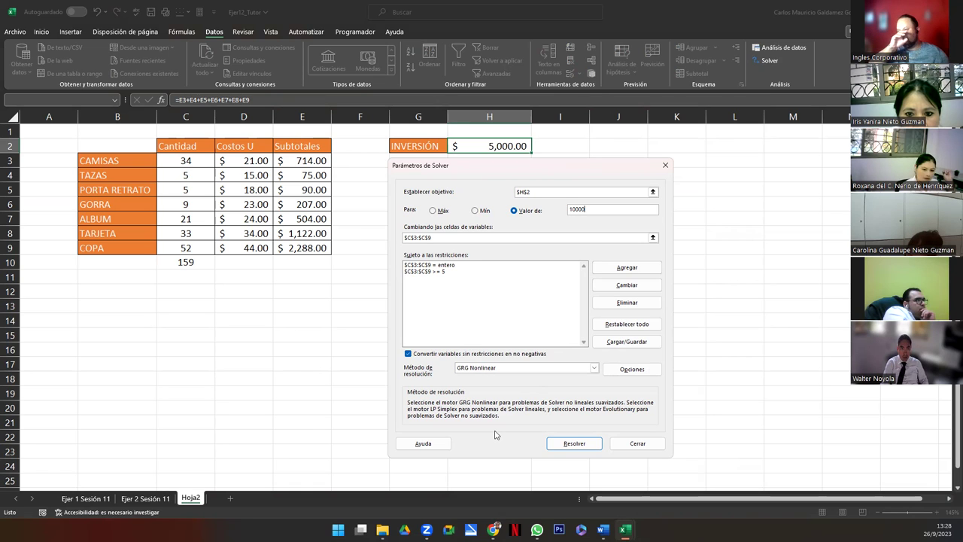
{"action": "left_click", "coordinate": [549, 447]}
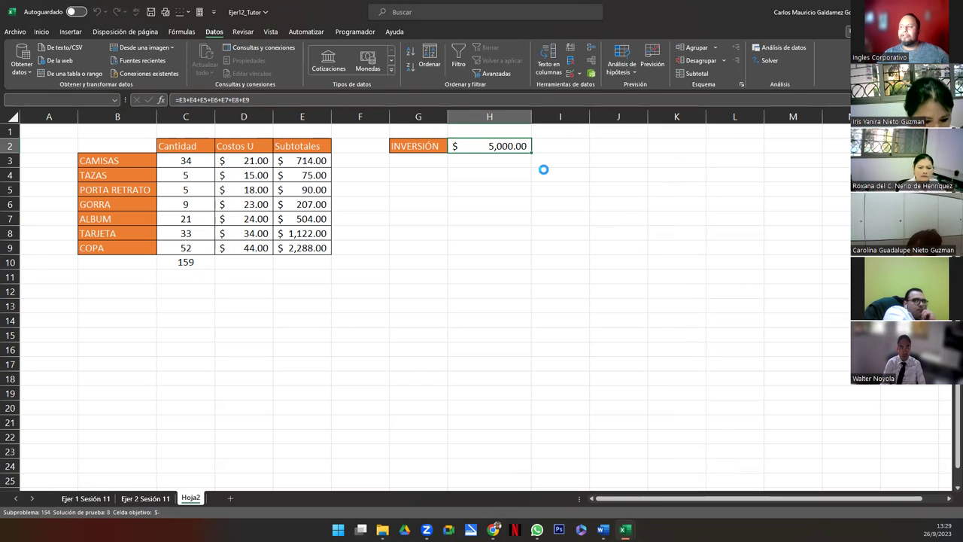
{"action": "left_click", "coordinate": [34, 281]}
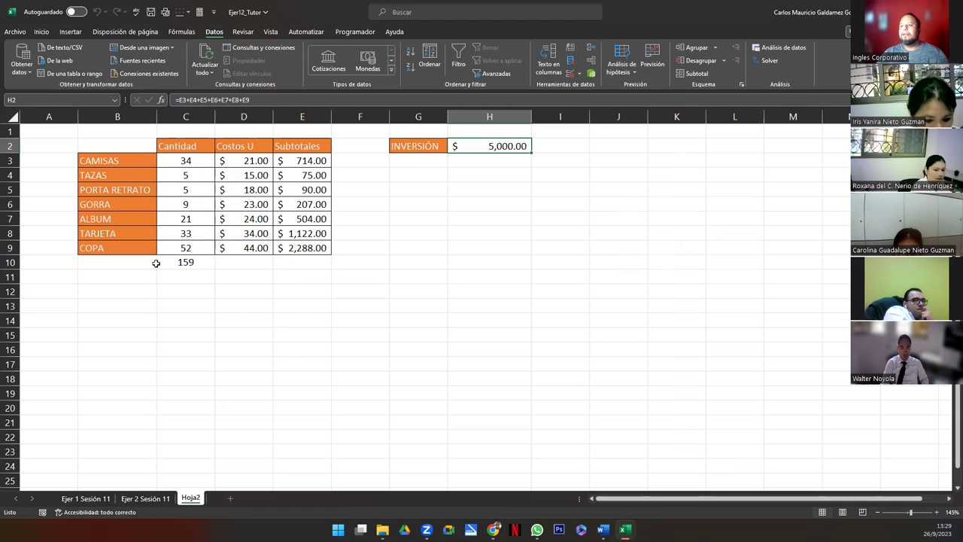
{"action": "left_click", "coordinate": [156, 262]}
{"action": "left_click", "coordinate": [181, 265]}
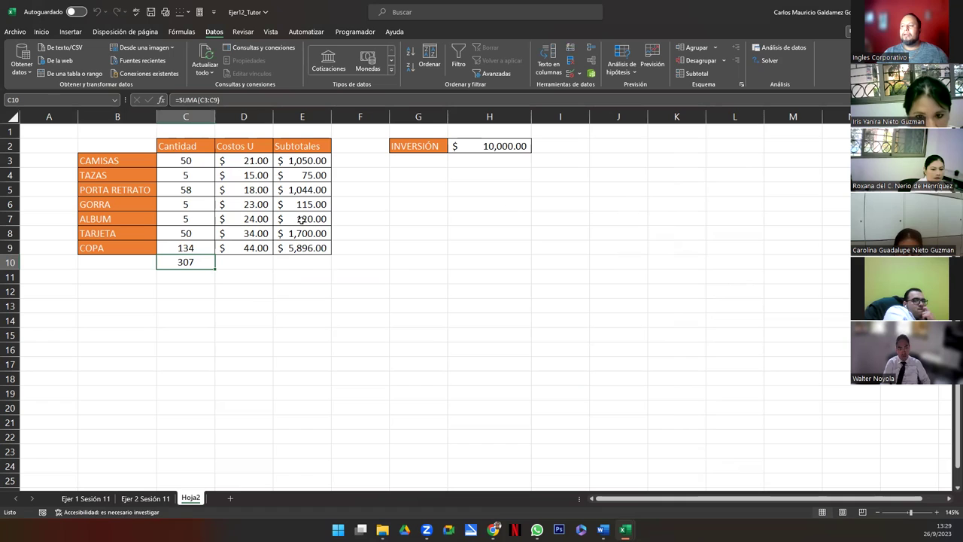
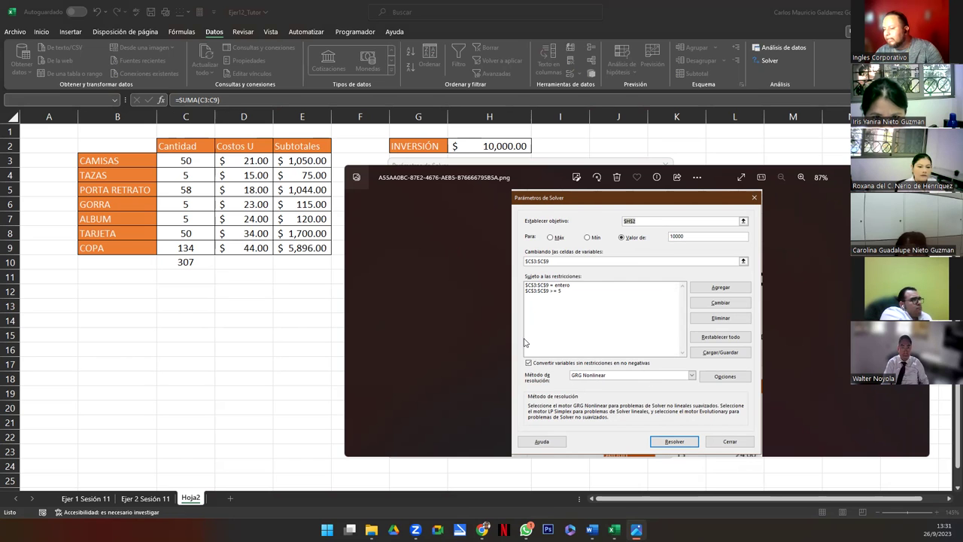
- Close the open screenshot image and change the minimum restriction on $C$3:$C$9 to >= 10 in Solver
{"action": "key", "text": "alt+F4"}
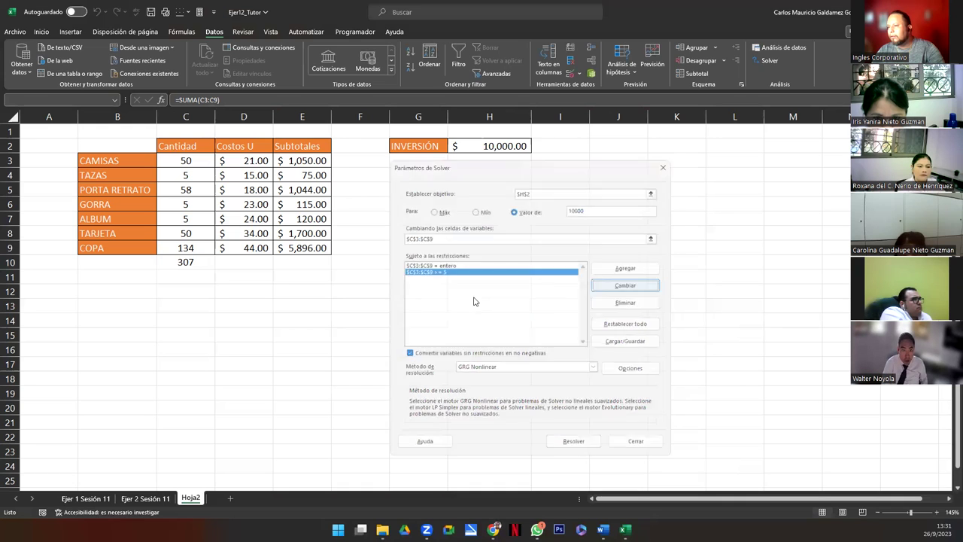
{"action": "key", "text": "Escape"}
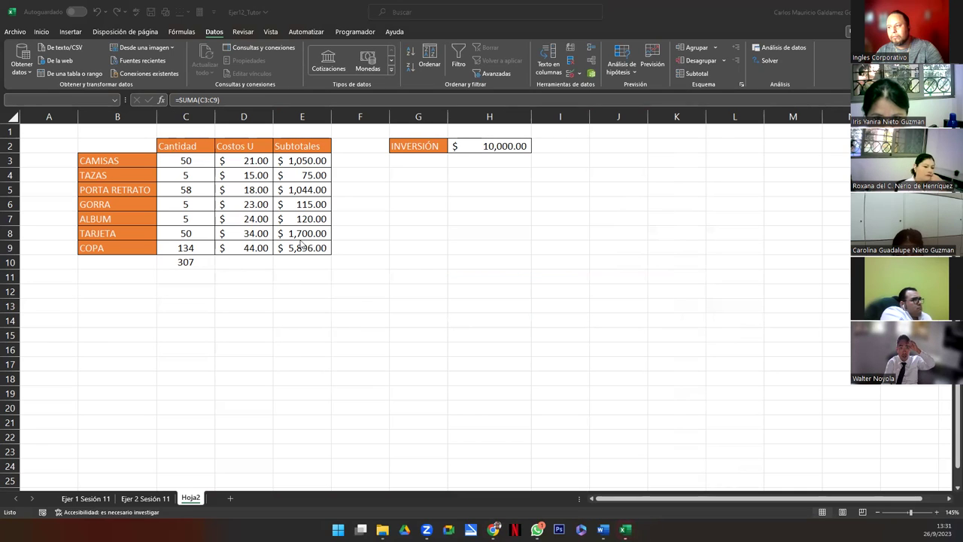
{"action": "left_click", "coordinate": [568, 314]}
{"action": "key", "text": "BackSpace"}
{"action": "type", "text": "10"}
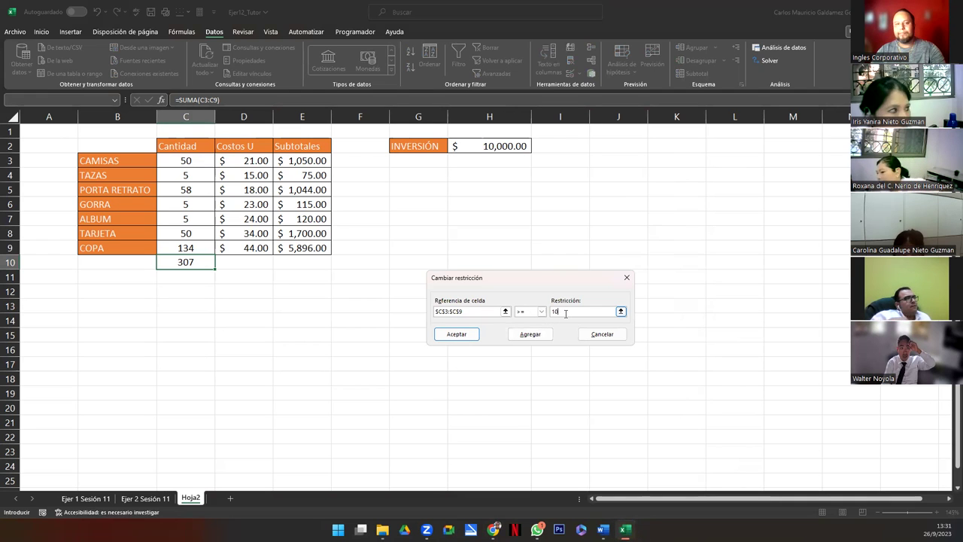
{"action": "left_click", "coordinate": [456, 334]}
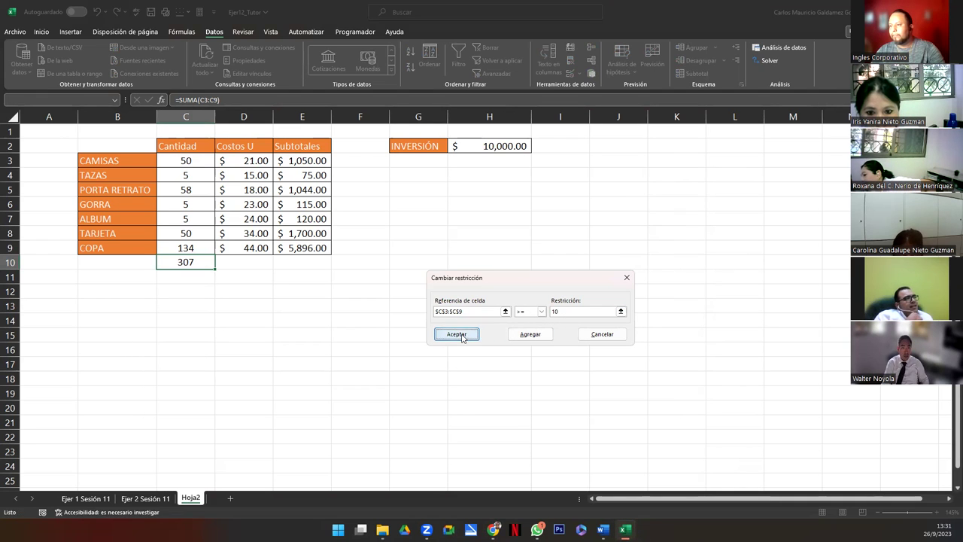
- Run Solver with the new minimum, keep its solution, and close the image of the Solver results
{"action": "left_click", "coordinate": [566, 444]}
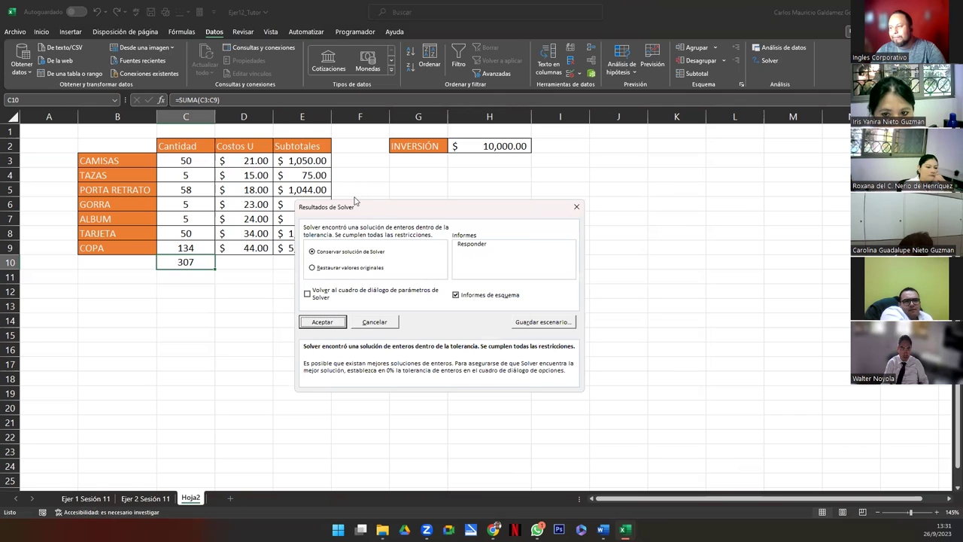
{"action": "left_click", "coordinate": [313, 323]}
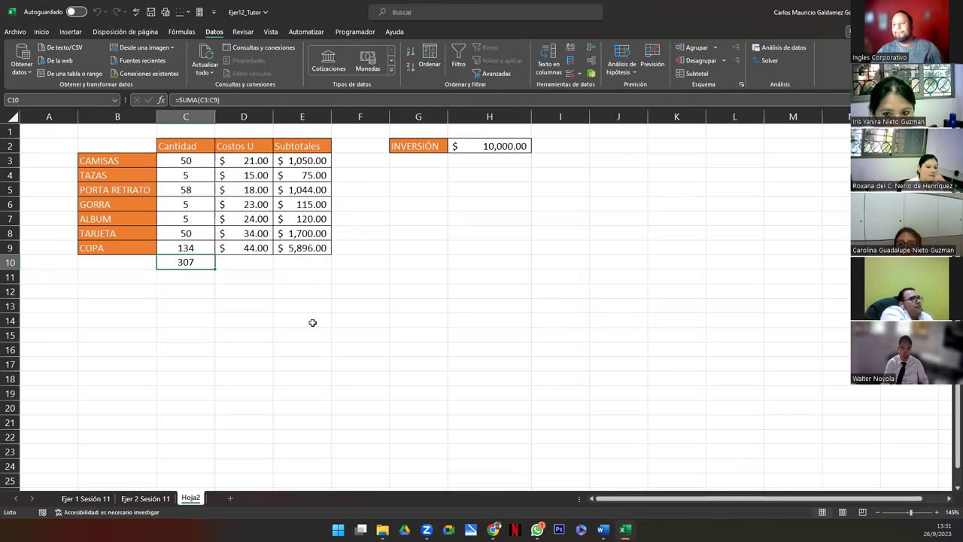
{"action": "left_click", "coordinate": [193, 247]}
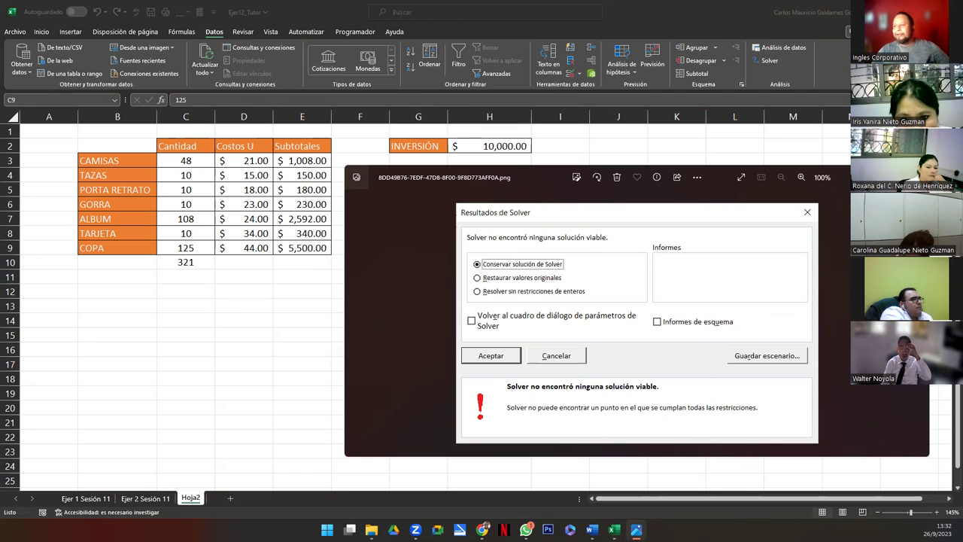
{"action": "key", "text": "alt+F4"}
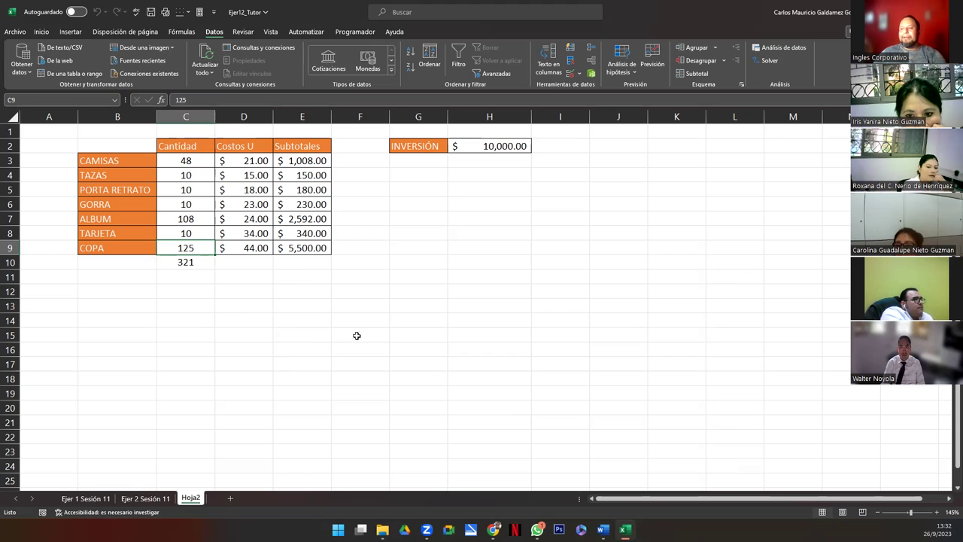
- Write the comparison notes >5 in cell E15 and >10 in cell E16 below the table
{"action": "left_click", "coordinate": [301, 336]}
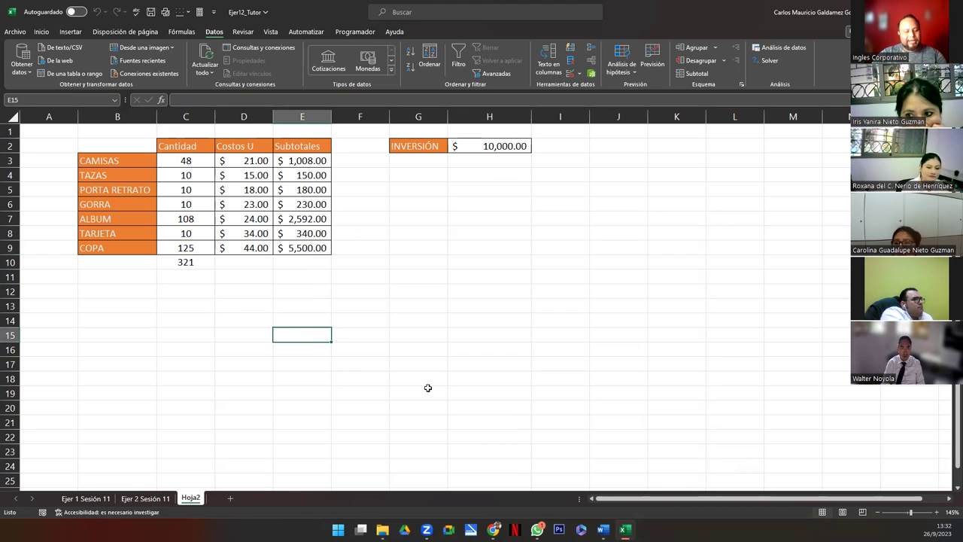
{"action": "type", "text": "\\"}
{"action": "key", "text": "BackSpace"}
{"action": "key", "text": "alt"}
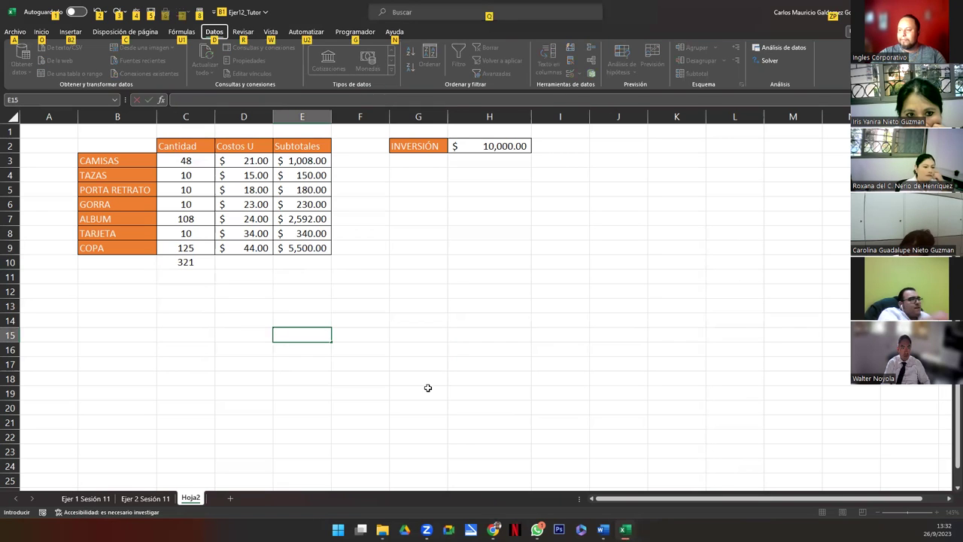
{"action": "key", "text": "Escape"}
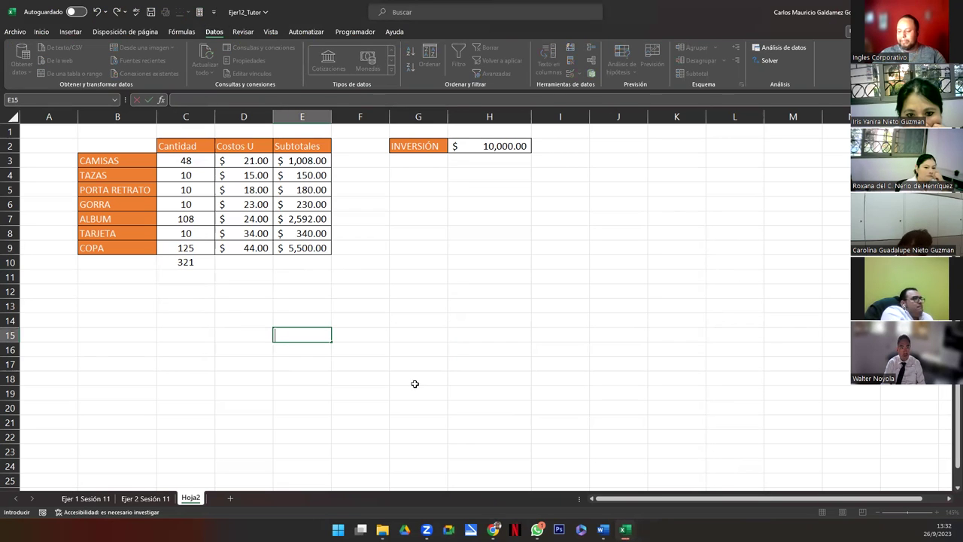
{"action": "type", "text": "<"}
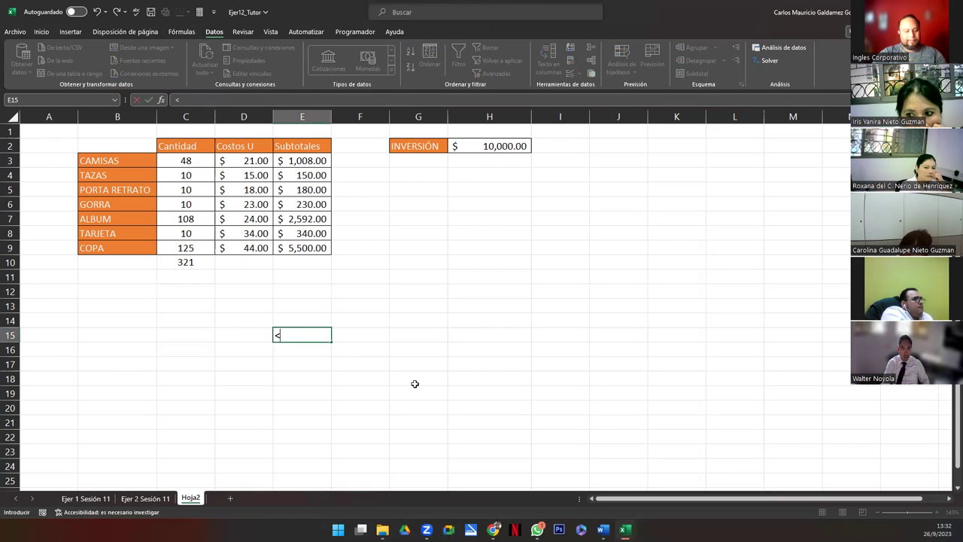
{"action": "key", "text": "BackSpace"}
{"action": "type", "text": ">5"}
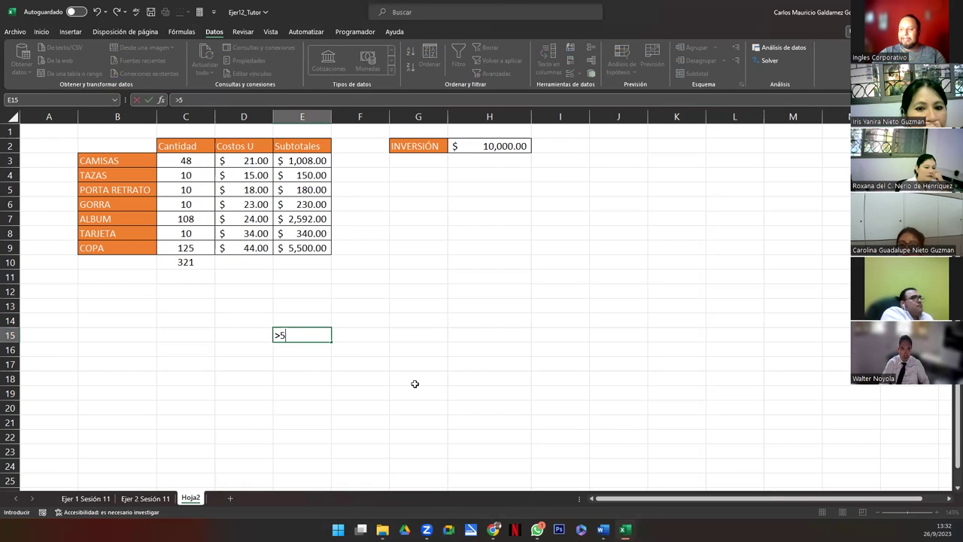
{"action": "key", "text": "Return"}
{"action": "type", "text": ">10"}
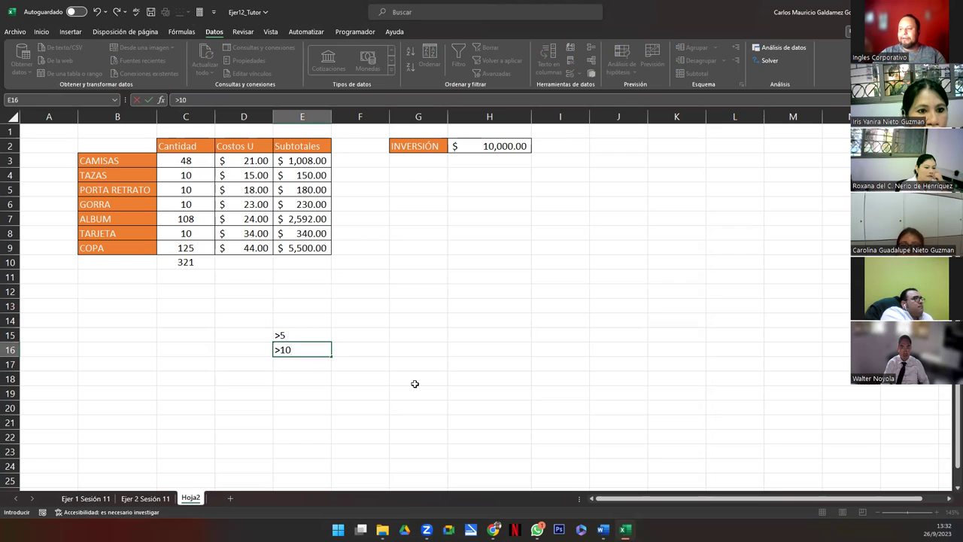
{"action": "key", "text": "Return"}
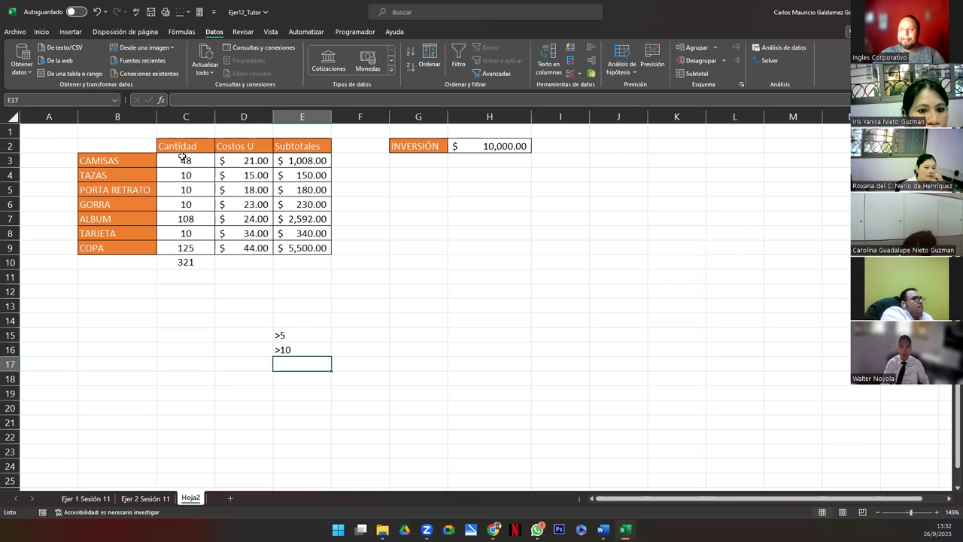
- Check the solved quantities in C3:C9 against the minimum of 10, and inspect the investment formula in H2
{"action": "left_click_drag", "start_coordinate": [186, 167], "coordinate": [200, 245]}
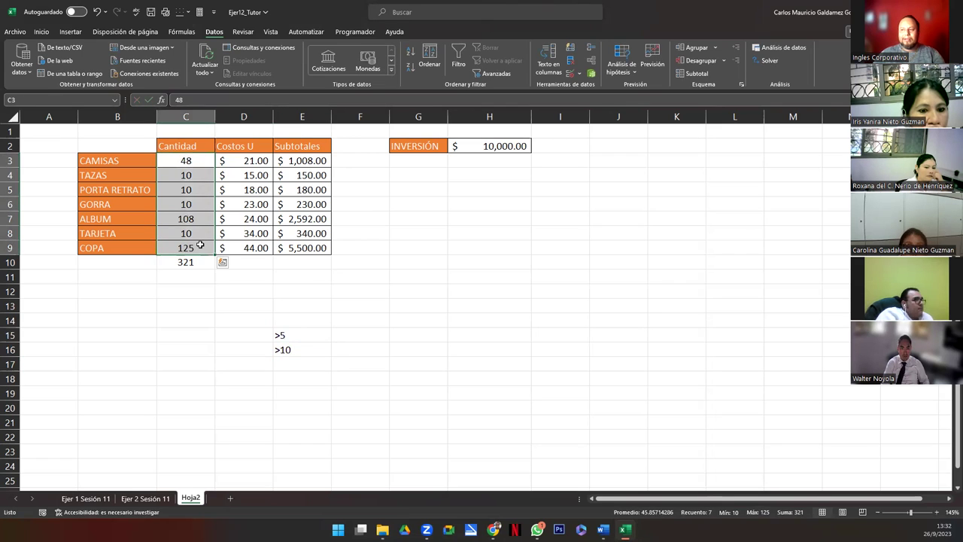
{"action": "left_click", "coordinate": [195, 233]}
{"action": "left_click_drag", "start_coordinate": [196, 204], "coordinate": [194, 179]}
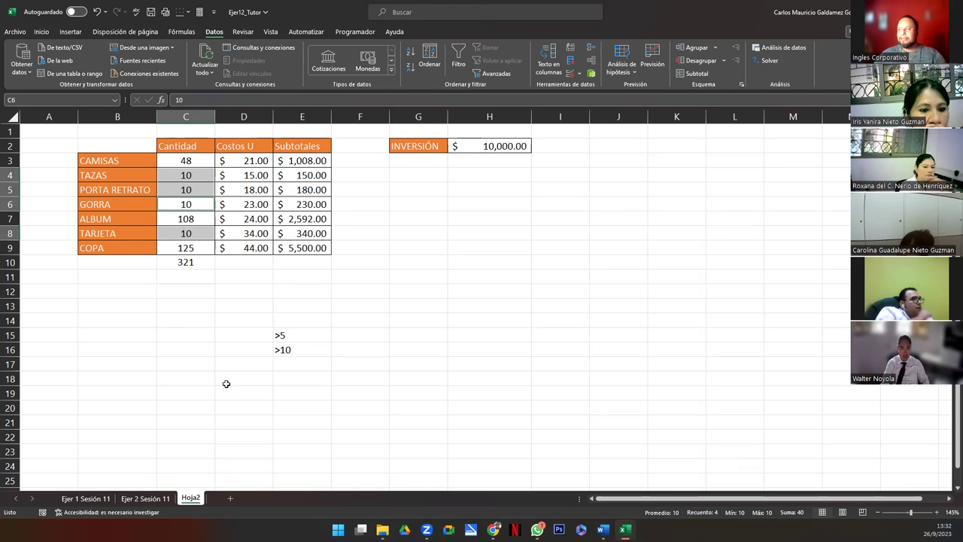
{"action": "left_click", "coordinate": [190, 175]}
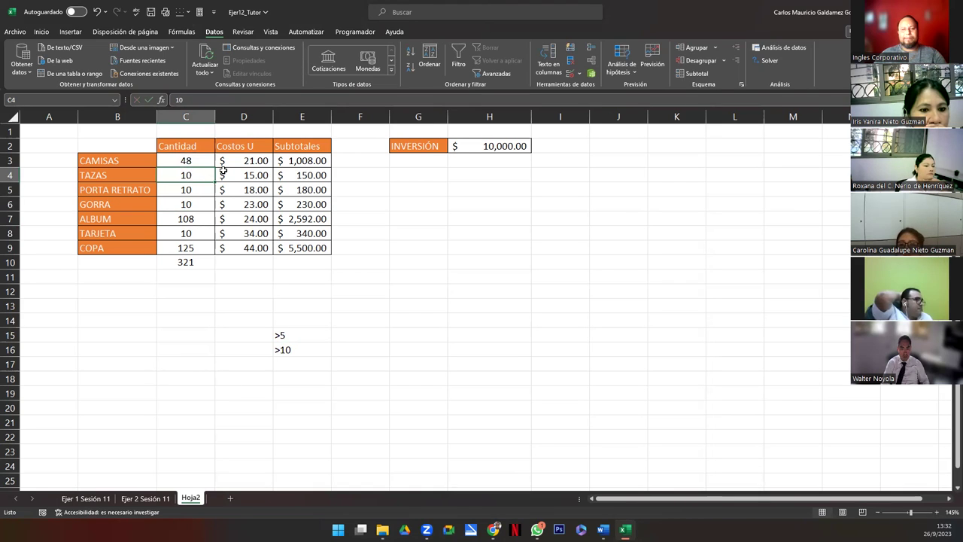
{"action": "left_click", "coordinate": [498, 152]}
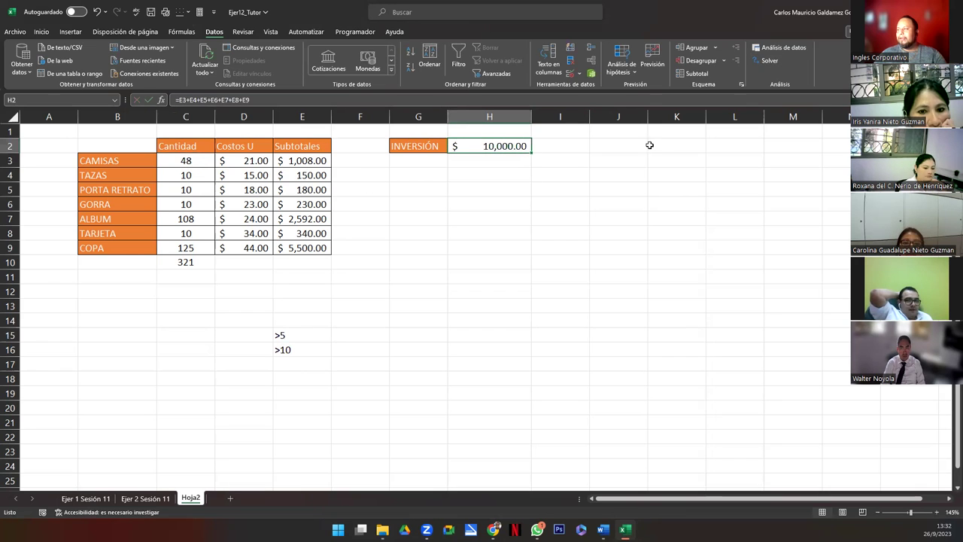
- Reopen the Solver parameters and review the minimum restriction on $C$3:$C$9, keeping its >= operator and value of 10
{"action": "left_click", "coordinate": [761, 61]}
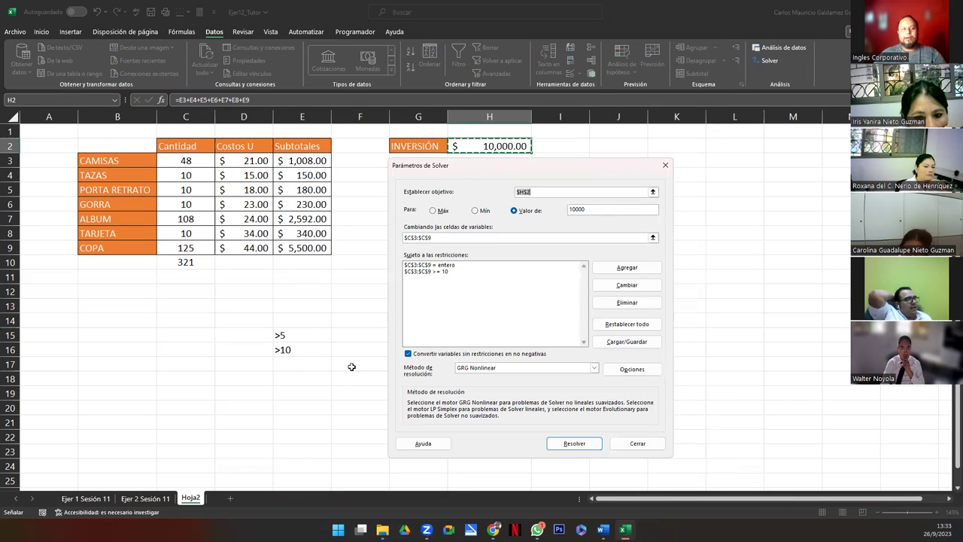
{"action": "left_click", "coordinate": [436, 273]}
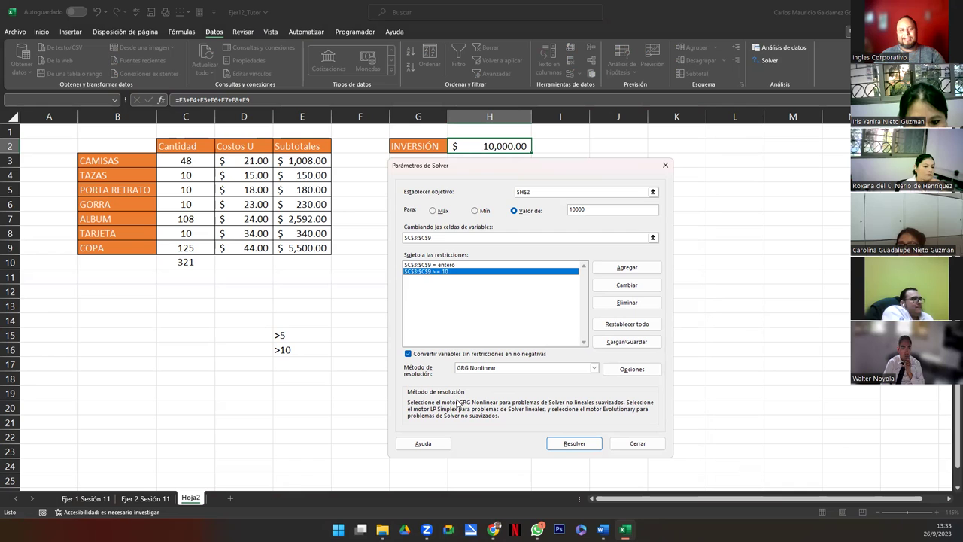
{"action": "left_click", "coordinate": [627, 286]}
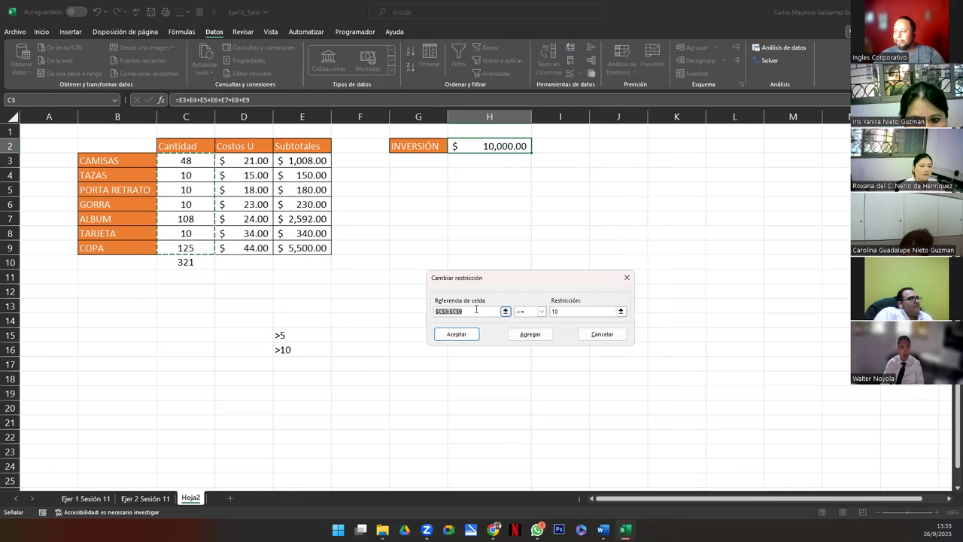
{"action": "left_click", "coordinate": [541, 311]}
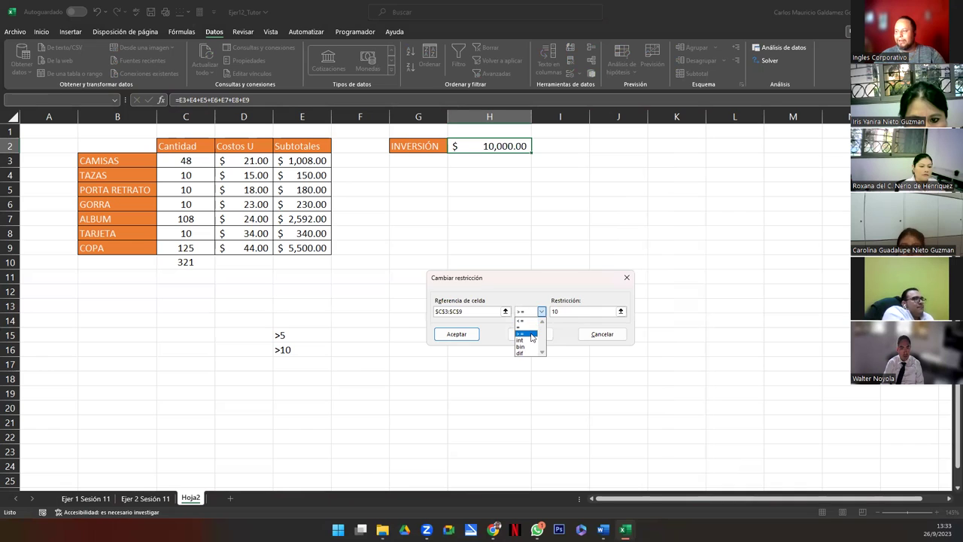
{"action": "left_click", "coordinate": [531, 334]}
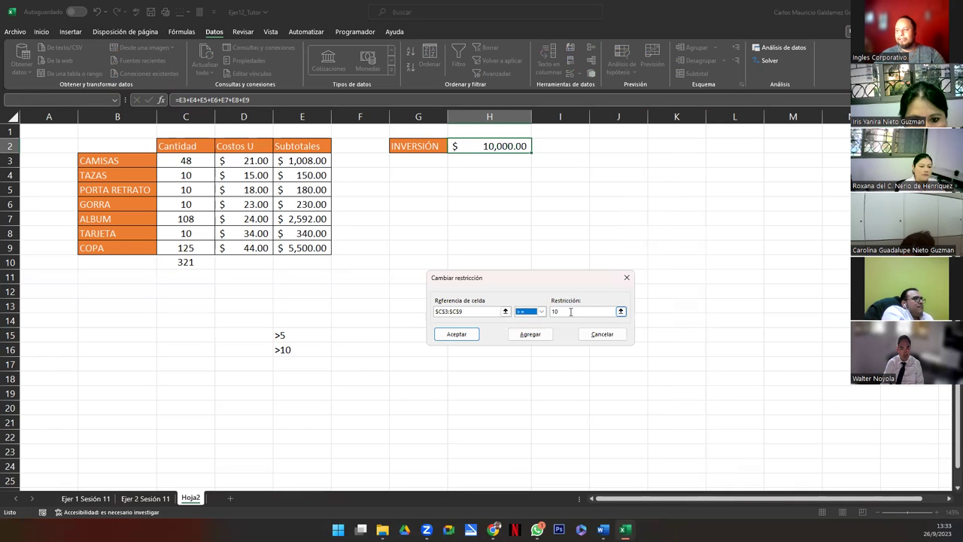
{"action": "left_click", "coordinate": [456, 334]}
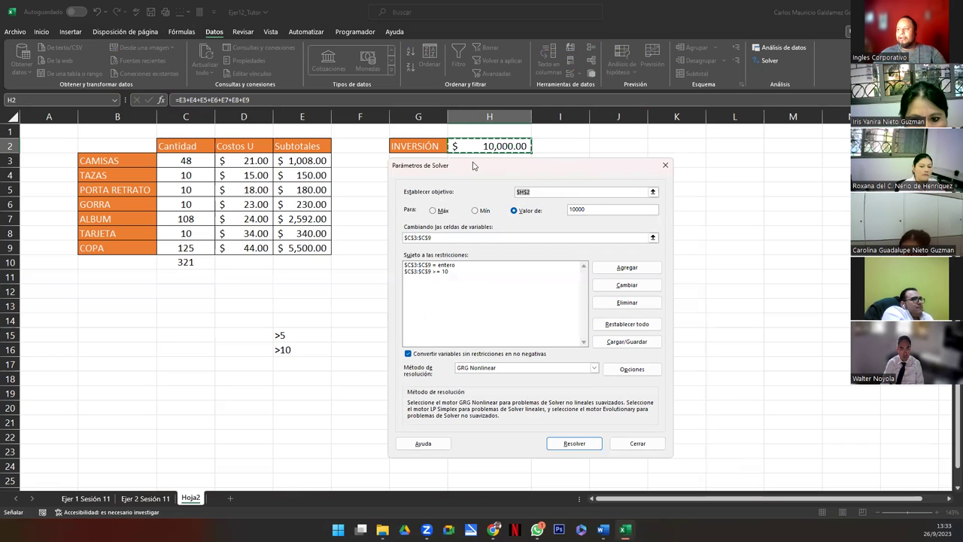
- Compare the Solver parameters with those in the reference image, then close the image
{"action": "left_click_drag", "start_coordinate": [471, 164], "coordinate": [424, 167]}
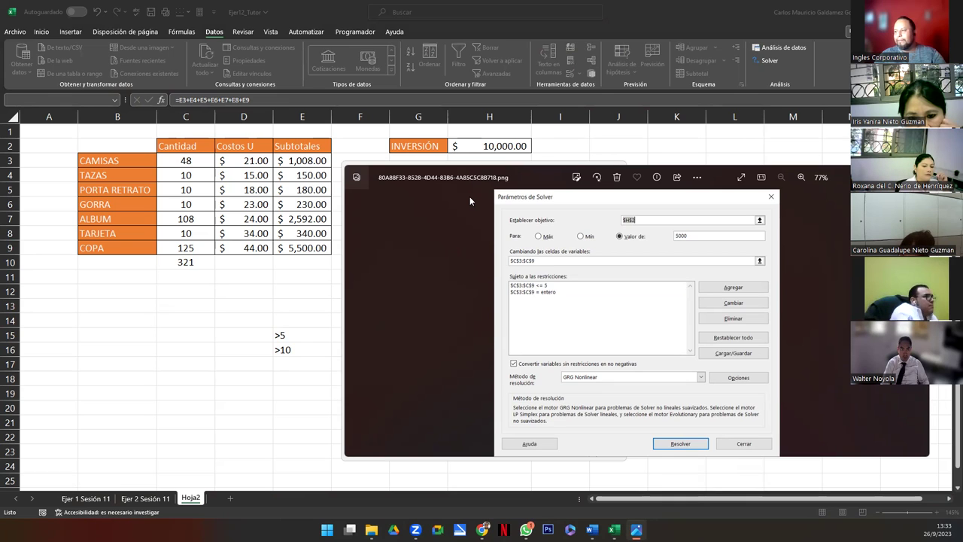
{"action": "left_click_drag", "start_coordinate": [469, 196], "coordinate": [342, 316]}
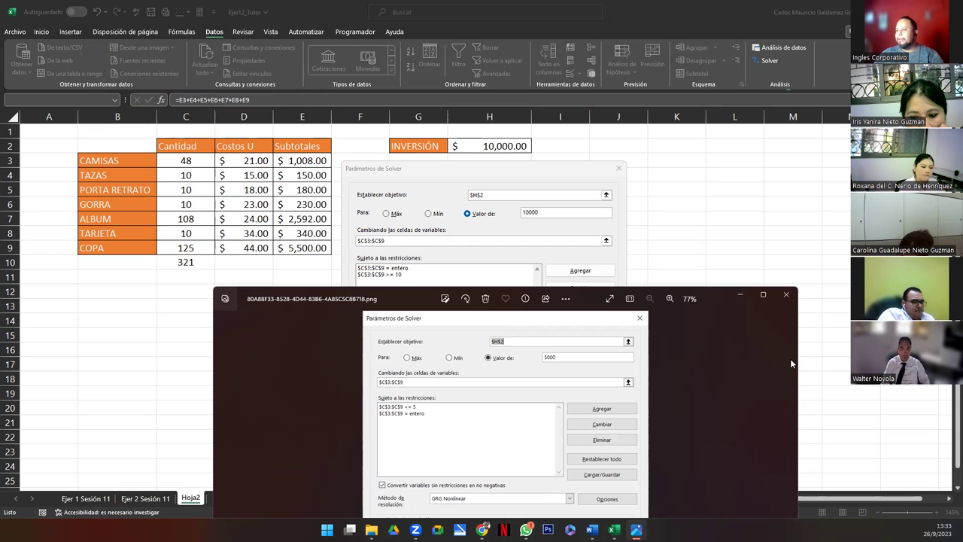
{"action": "left_click", "coordinate": [785, 296]}
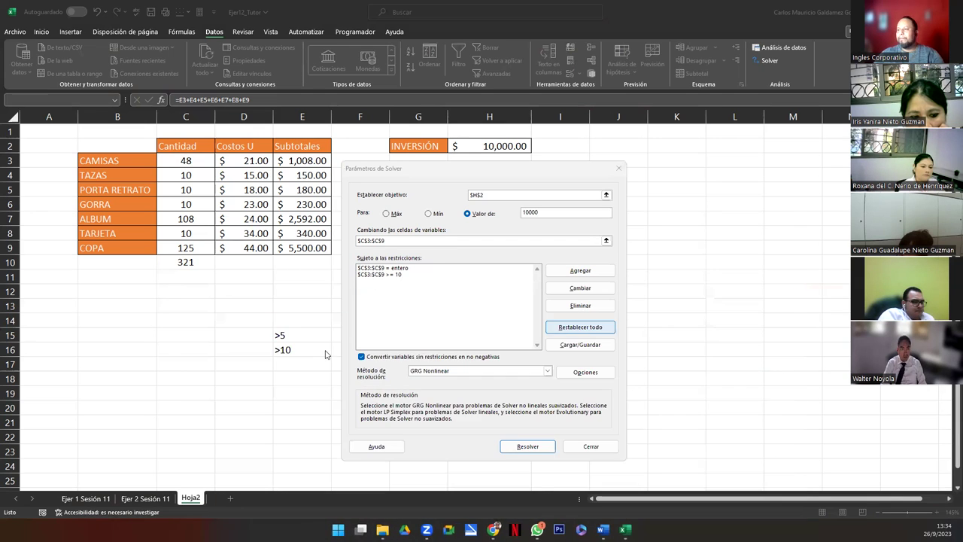
- Change the minimum-quantity constraint on $C$3:$C$9 in Solver to >= 5
{"action": "left_click", "coordinate": [387, 275]}
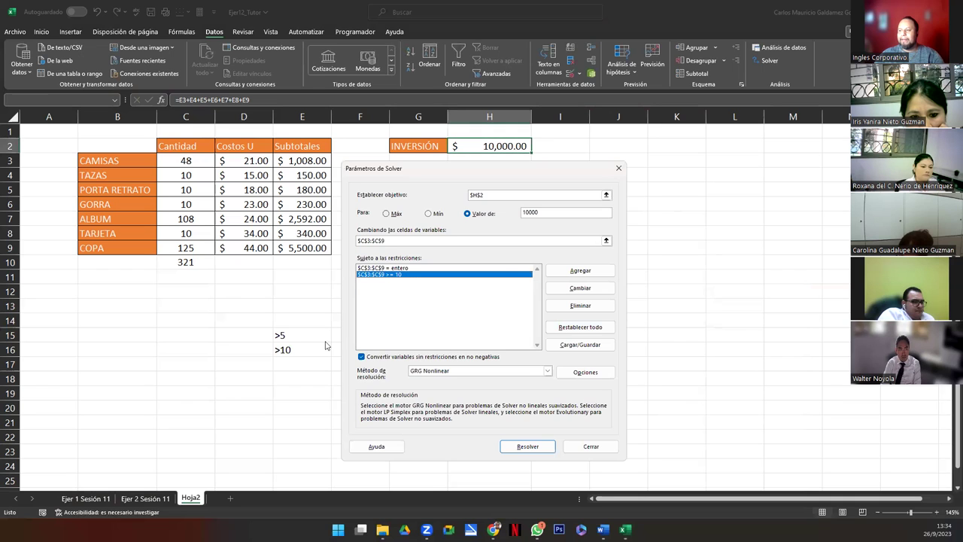
{"action": "left_click", "coordinate": [563, 288]}
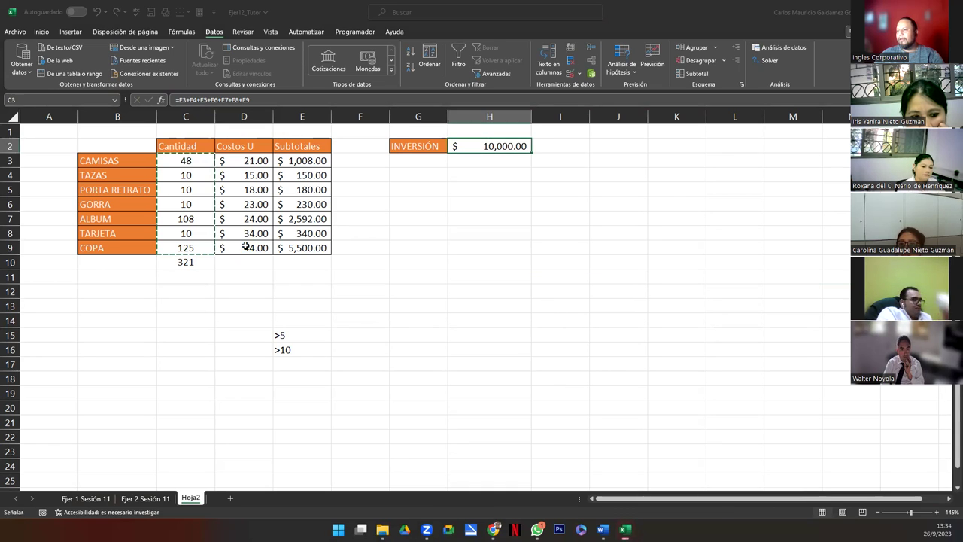
{"action": "key", "text": "Tab"}
{"action": "key", "text": "Tab"}
{"action": "type", "text": "10"}
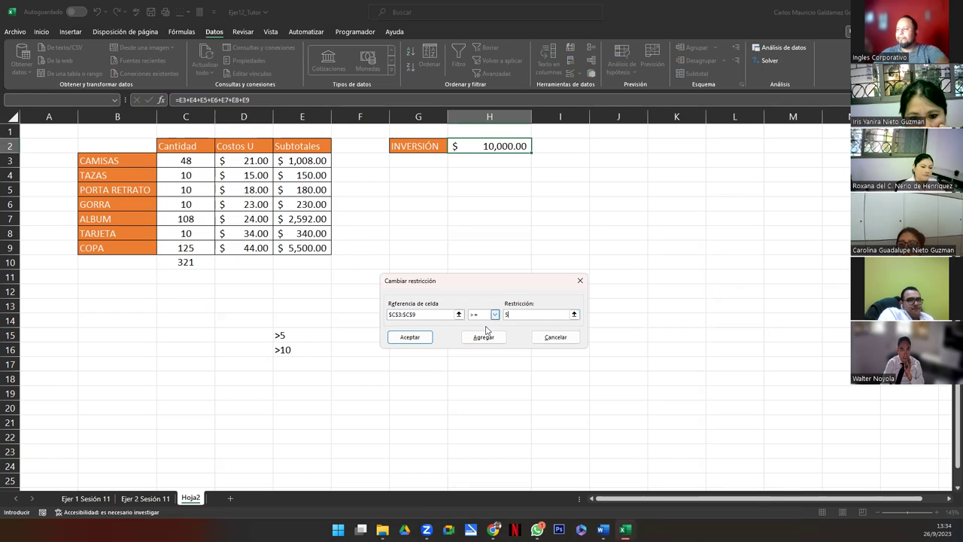
{"action": "left_click", "coordinate": [409, 336]}
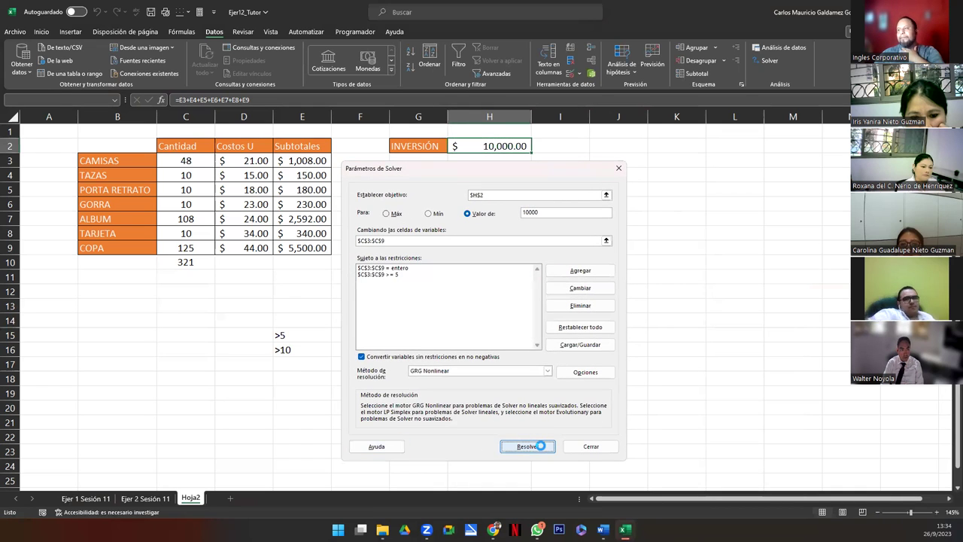
- Solve the model, keep the Solver solution and check the COPA quantity and the total in C10
{"action": "left_click", "coordinate": [536, 447]}
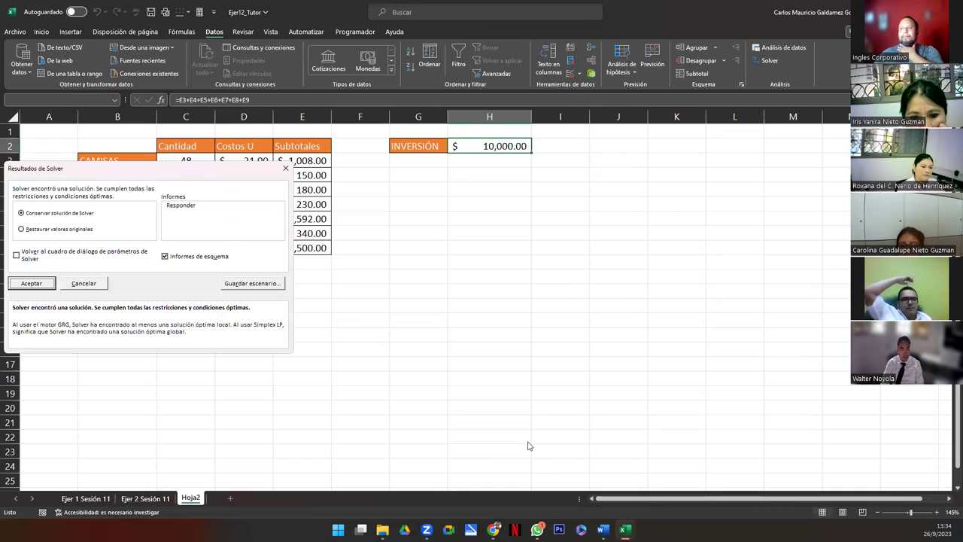
{"action": "left_click", "coordinate": [28, 283]}
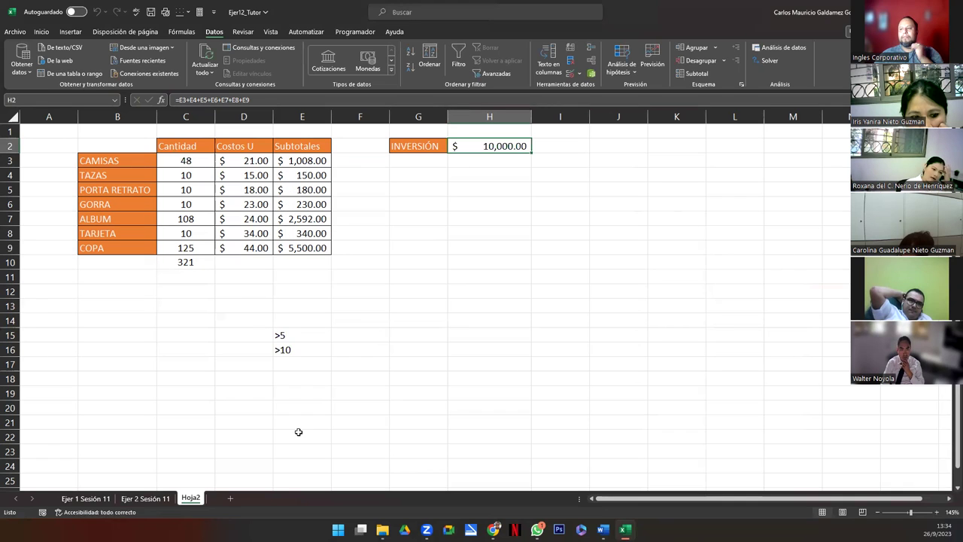
{"action": "left_click", "coordinate": [188, 248]}
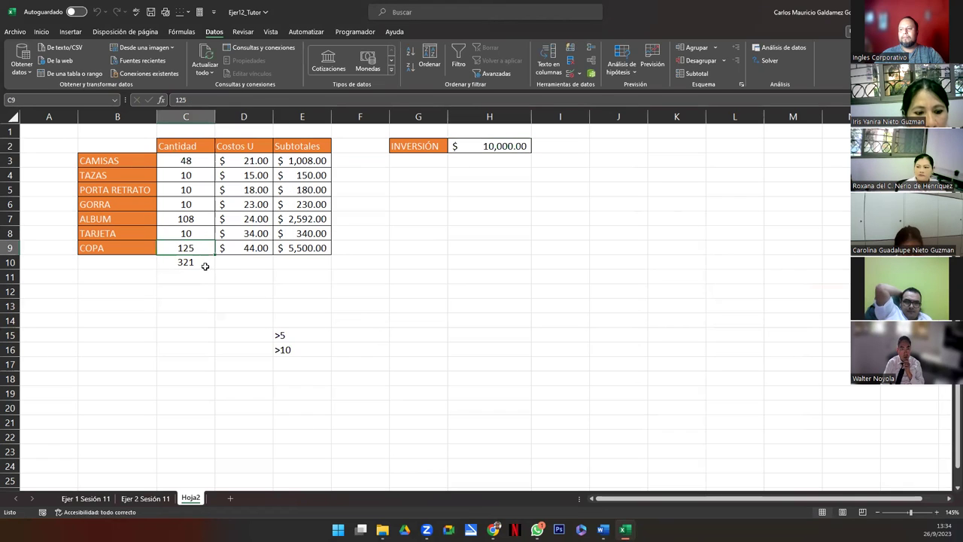
{"action": "left_click", "coordinate": [205, 266]}
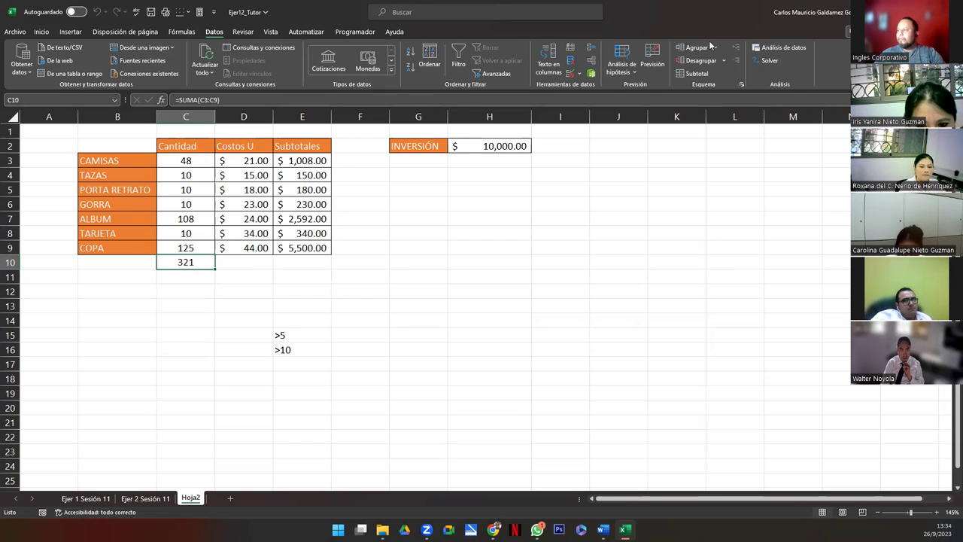
- Reopen Solver and try the int operator on the integer constraint for $C$3:$C$9, cancelling the change
{"action": "left_click", "coordinate": [766, 60]}
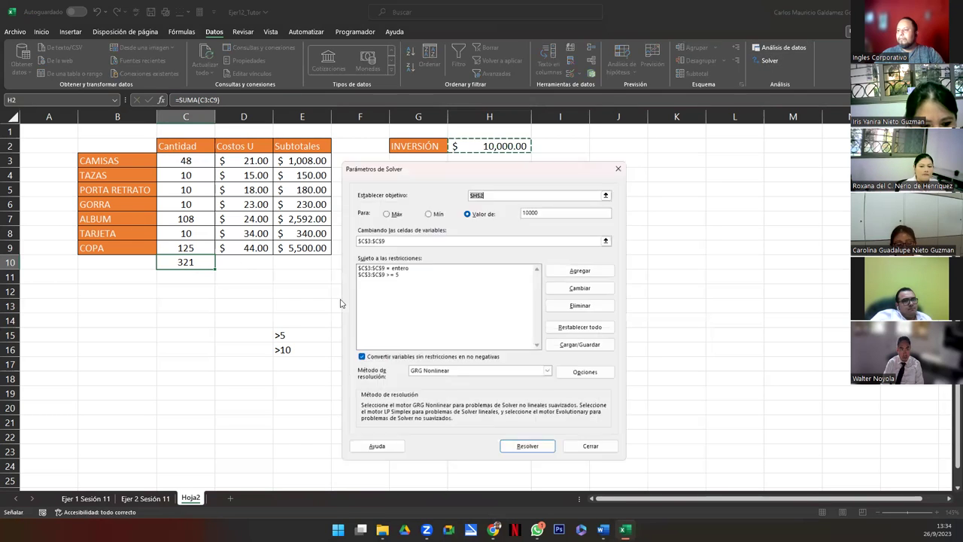
{"action": "left_click", "coordinate": [391, 275]}
{"action": "left_click", "coordinate": [387, 269]}
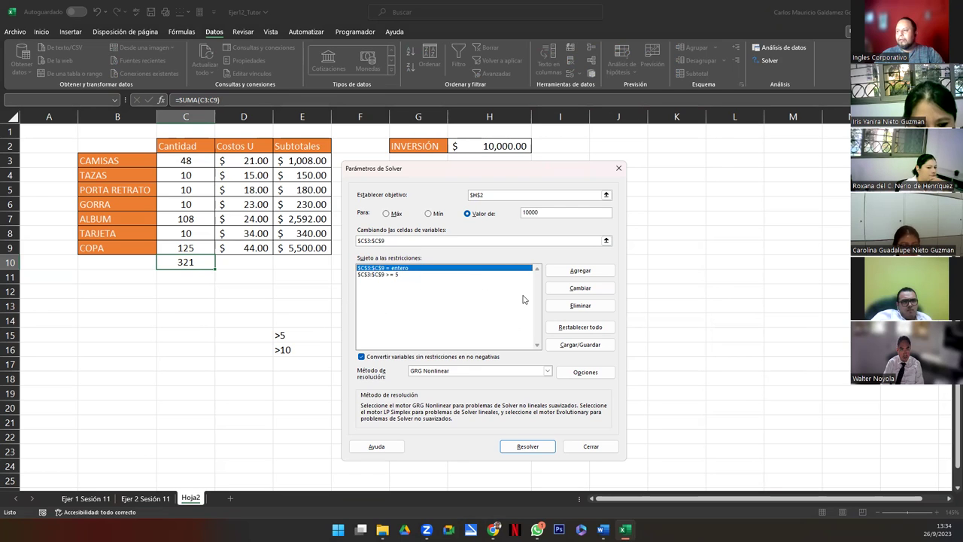
{"action": "left_click", "coordinate": [591, 293]}
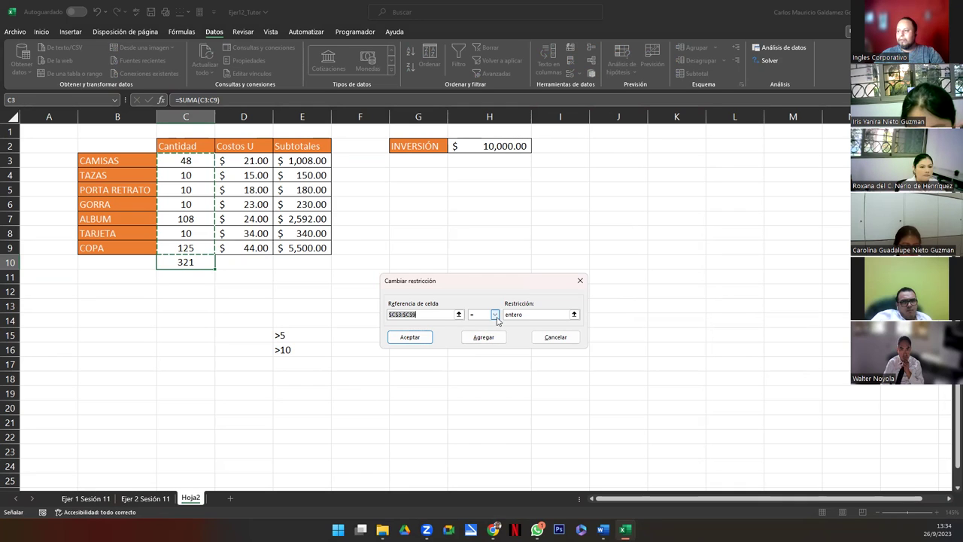
{"action": "left_click", "coordinate": [495, 314]}
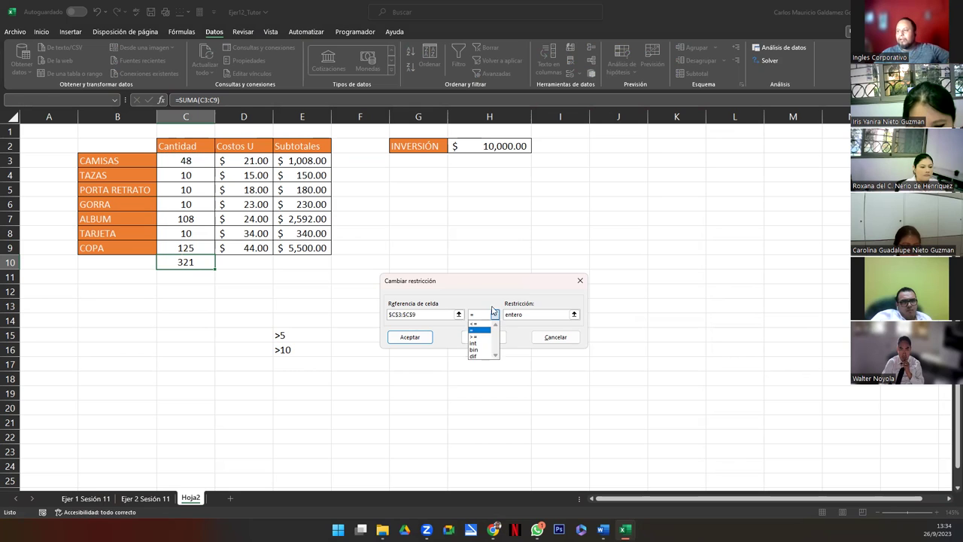
{"action": "left_click", "coordinate": [493, 309]}
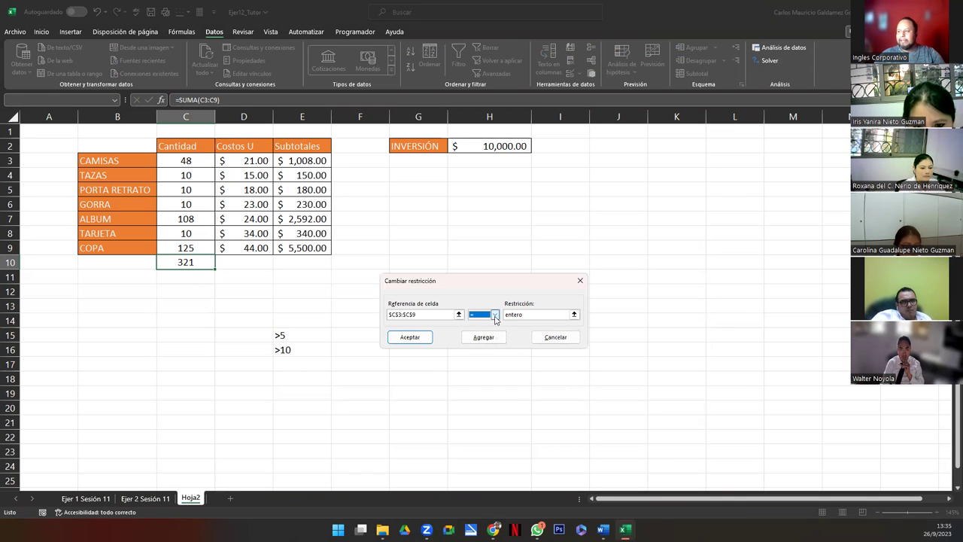
{"action": "left_click", "coordinate": [495, 314]}
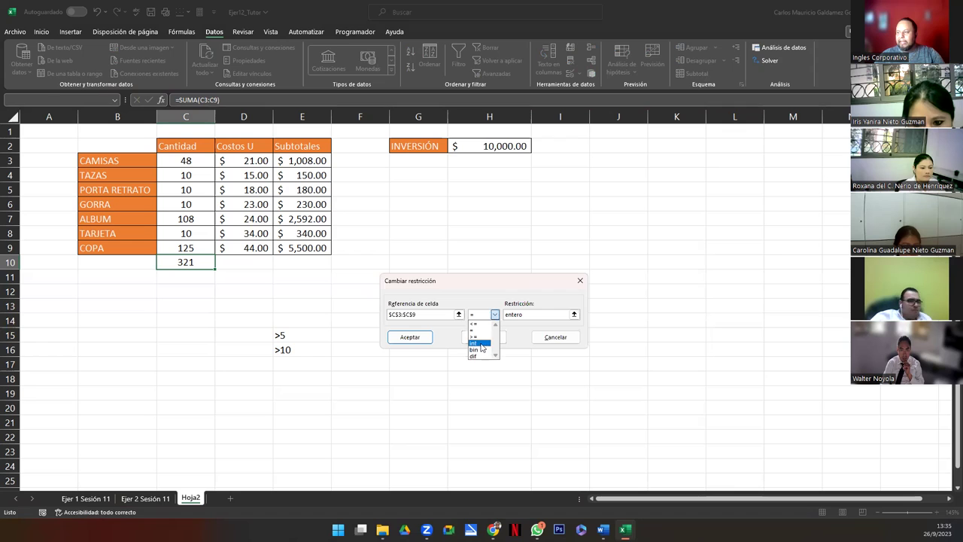
{"action": "left_click", "coordinate": [481, 344]}
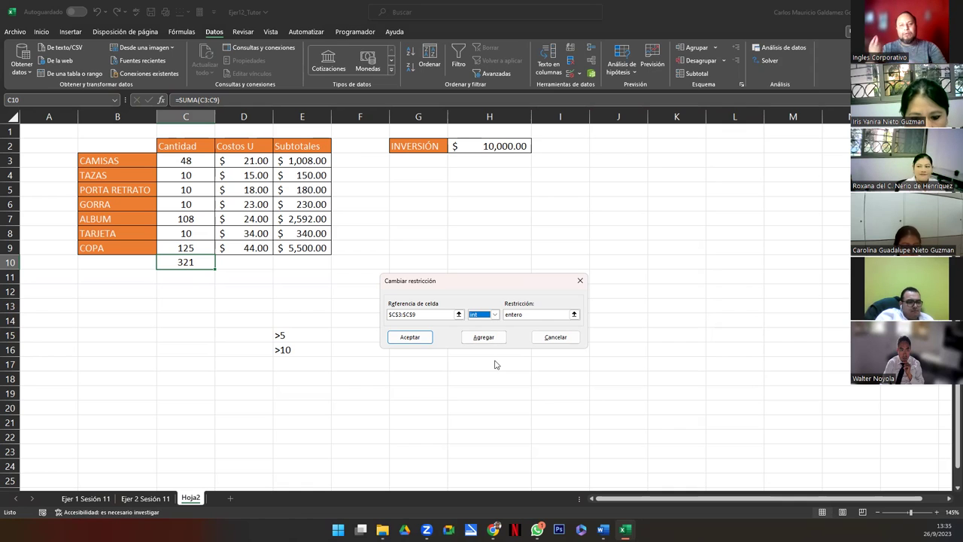
{"action": "left_click", "coordinate": [555, 337]}
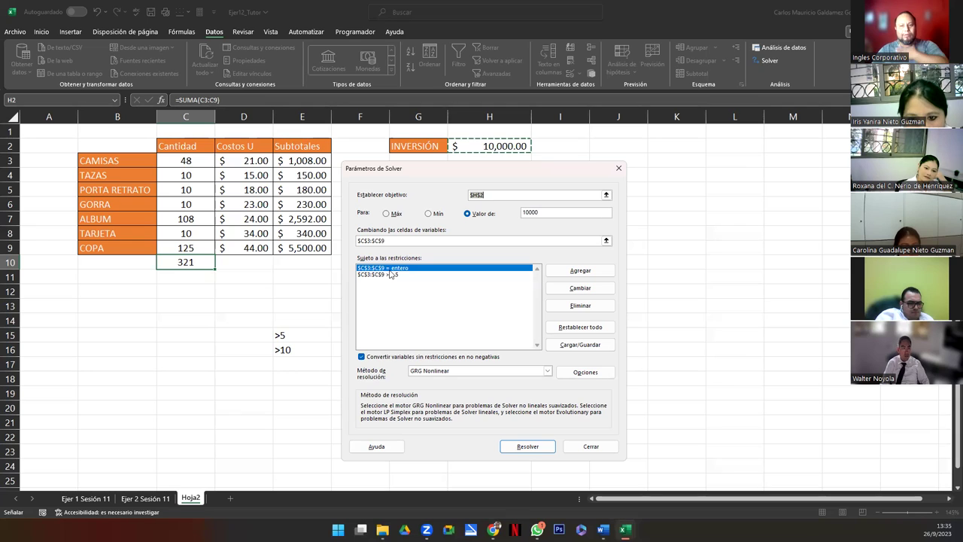
- Demonstrate choosing int for the integer constraint once more, discard the edit and close Solver
{"action": "left_click", "coordinate": [573, 288]}
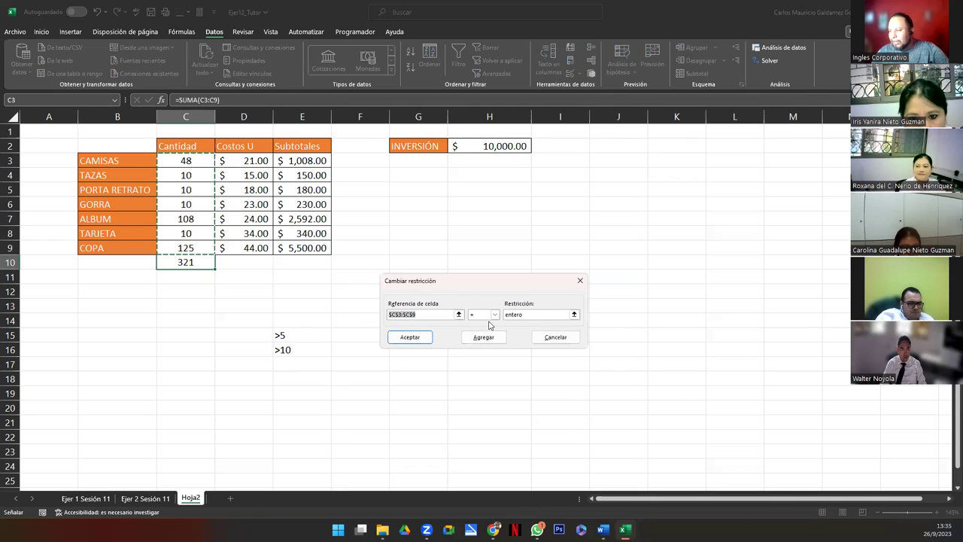
{"action": "left_click", "coordinate": [494, 314]}
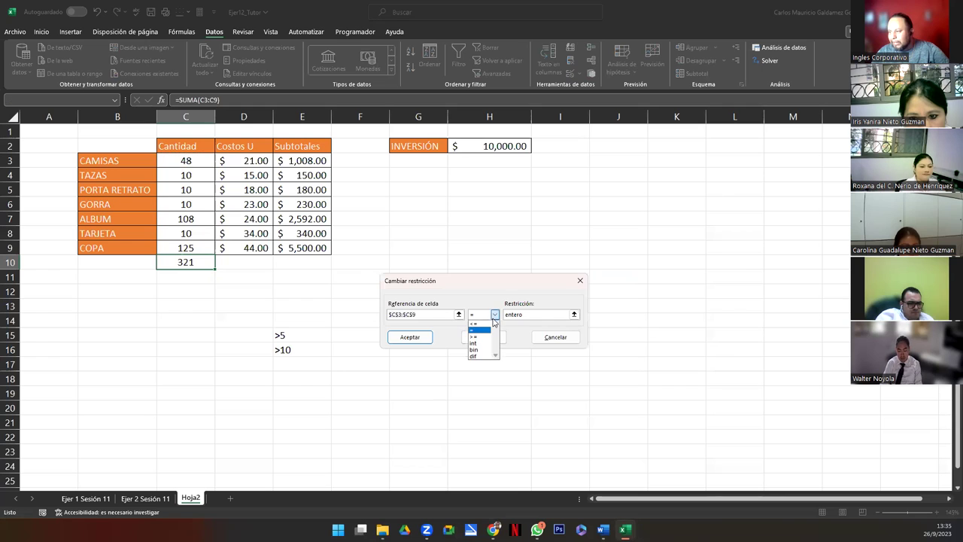
{"action": "left_click", "coordinate": [480, 343]}
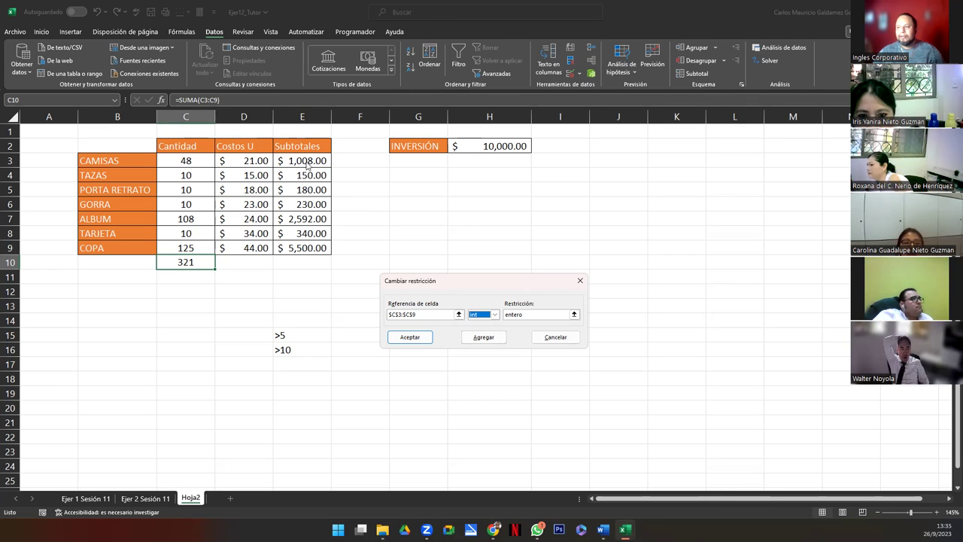
{"action": "left_click", "coordinate": [555, 337]}
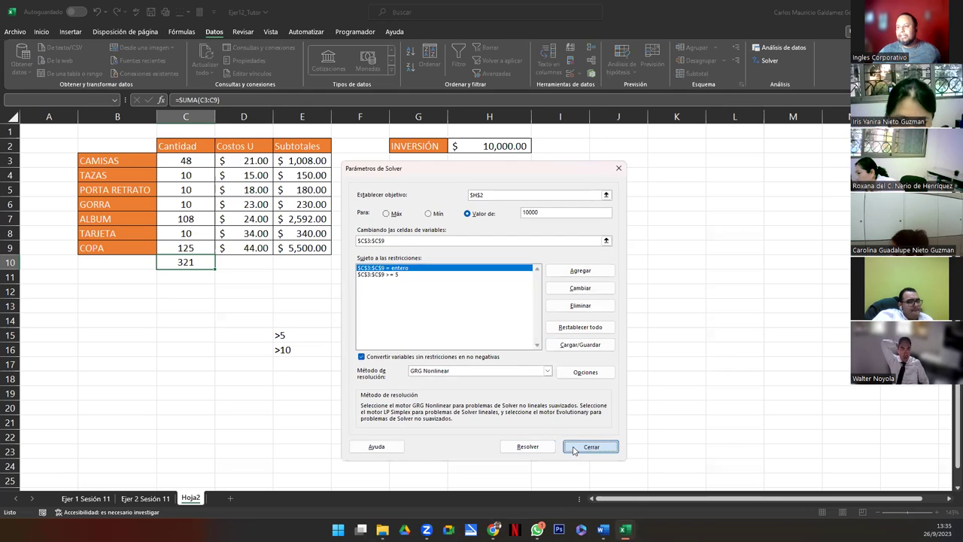
{"action": "left_click", "coordinate": [581, 447]}
- Inspect the CAMISAS subtotal formula in E3 and the cells it references, leaving it unedited
{"action": "left_click", "coordinate": [300, 162]}
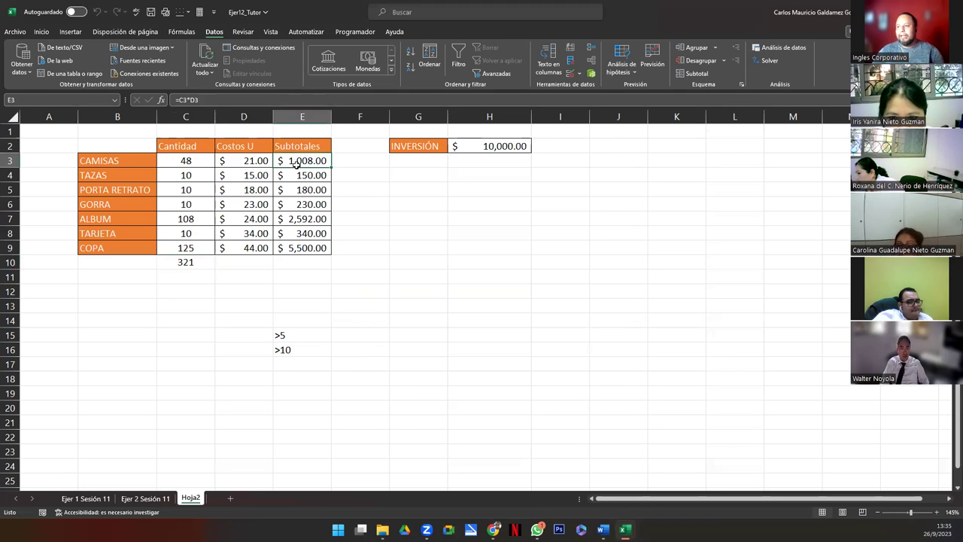
{"action": "key", "text": "F2"}
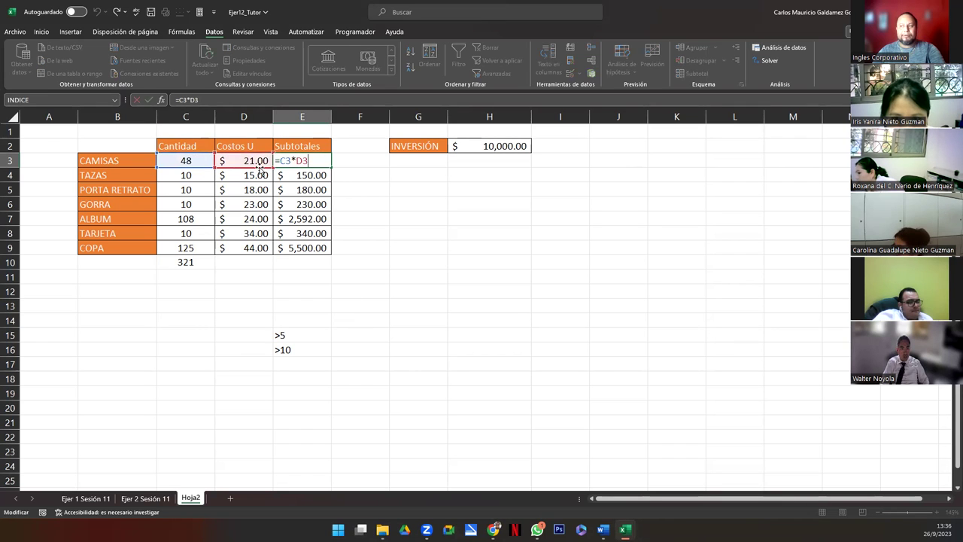
{"action": "key", "text": "Escape"}
- Clear the quantities in C3:C9 and run Solver again with the existing parameters, keeping its solution
{"action": "left_click_drag", "start_coordinate": [186, 162], "coordinate": [188, 247]}
{"action": "key", "text": "Delete"}
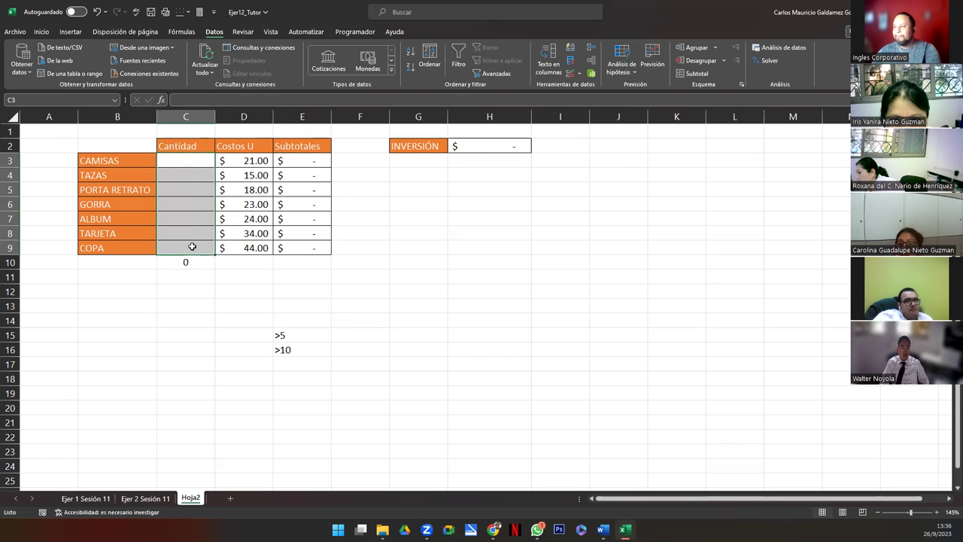
{"action": "left_click", "coordinate": [200, 162]}
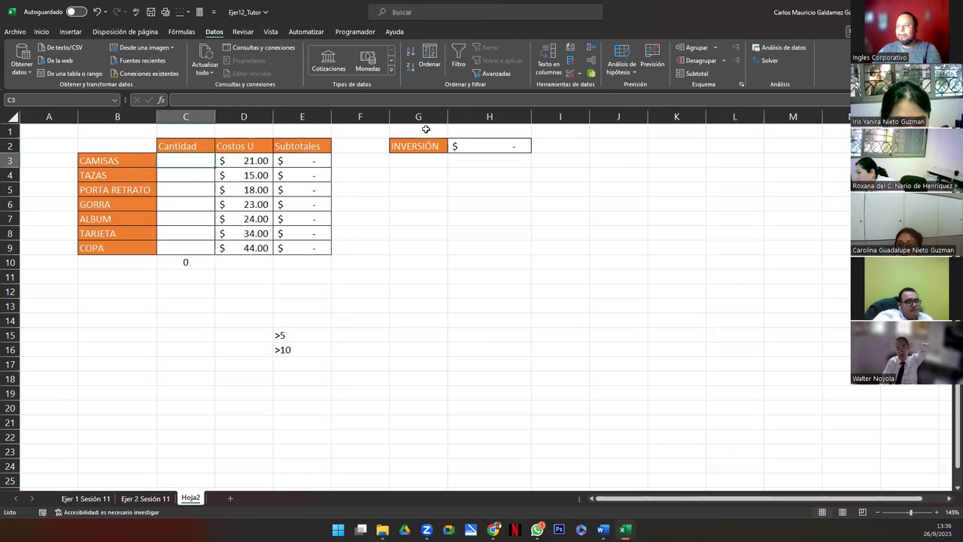
{"action": "left_click", "coordinate": [755, 60]}
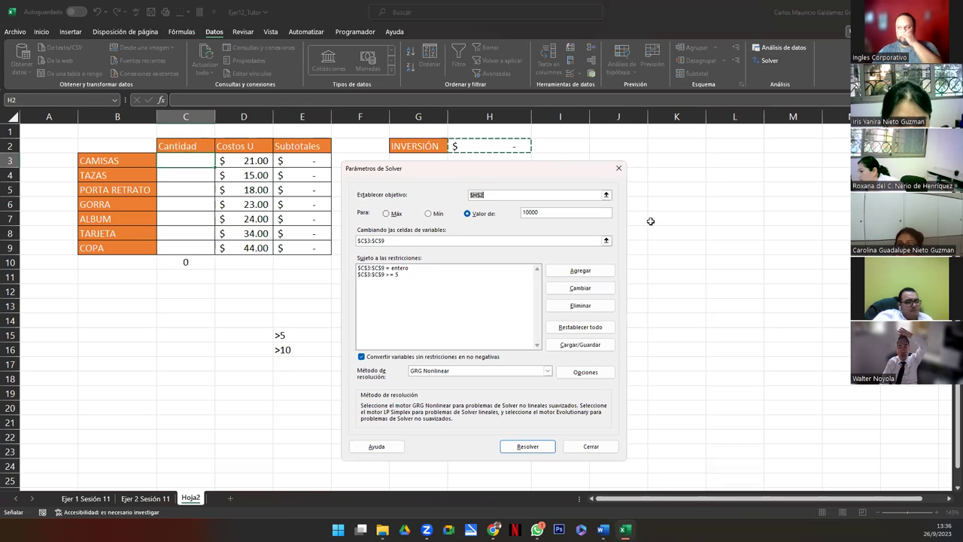
{"action": "left_click", "coordinate": [530, 446]}
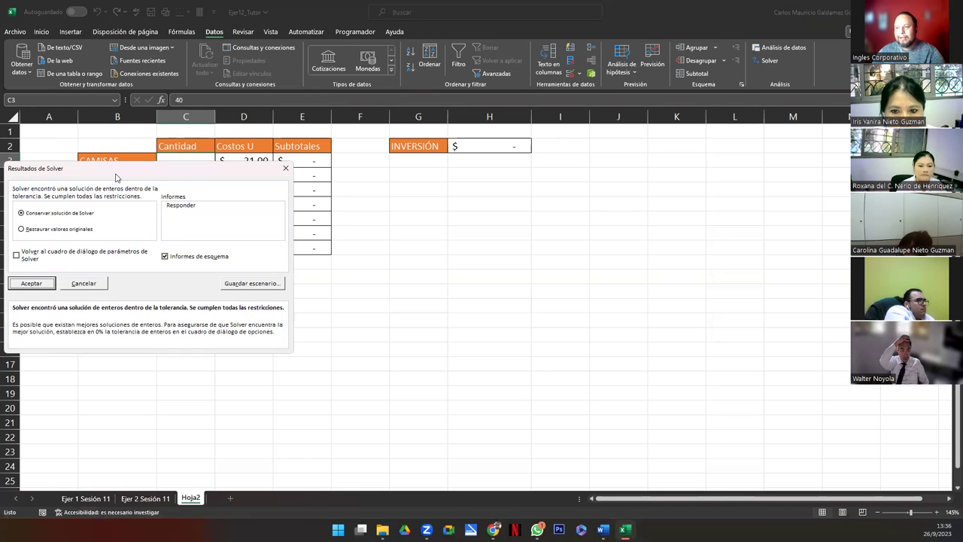
{"action": "left_click", "coordinate": [421, 373]}
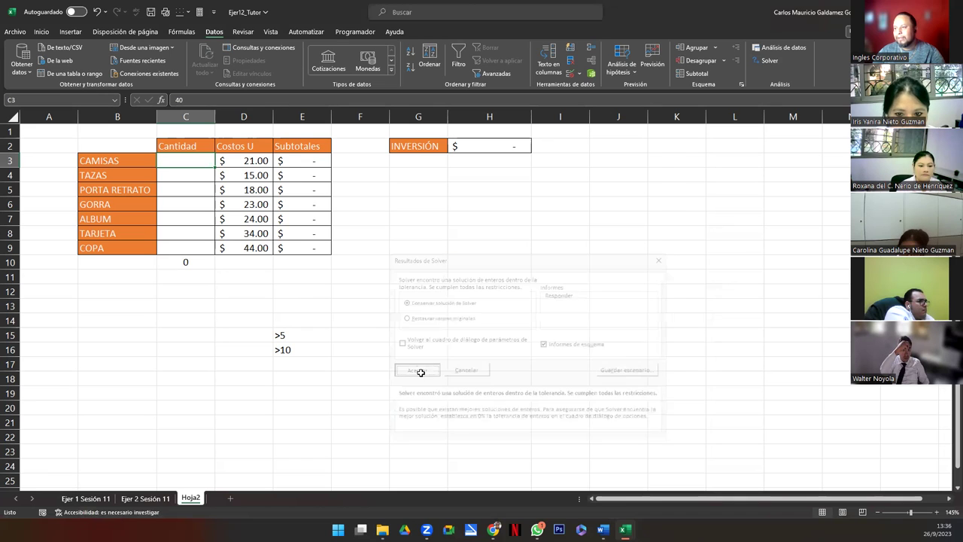
- Review the new quantities, the total in C10 and the sum of the subtotals in E3:E9
{"action": "left_click", "coordinate": [194, 232]}
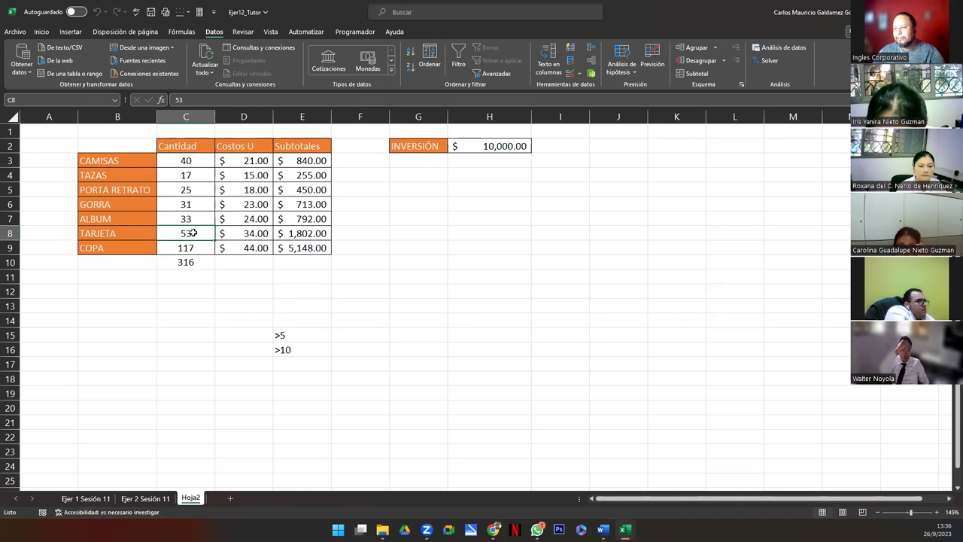
{"action": "left_click", "coordinate": [181, 263]}
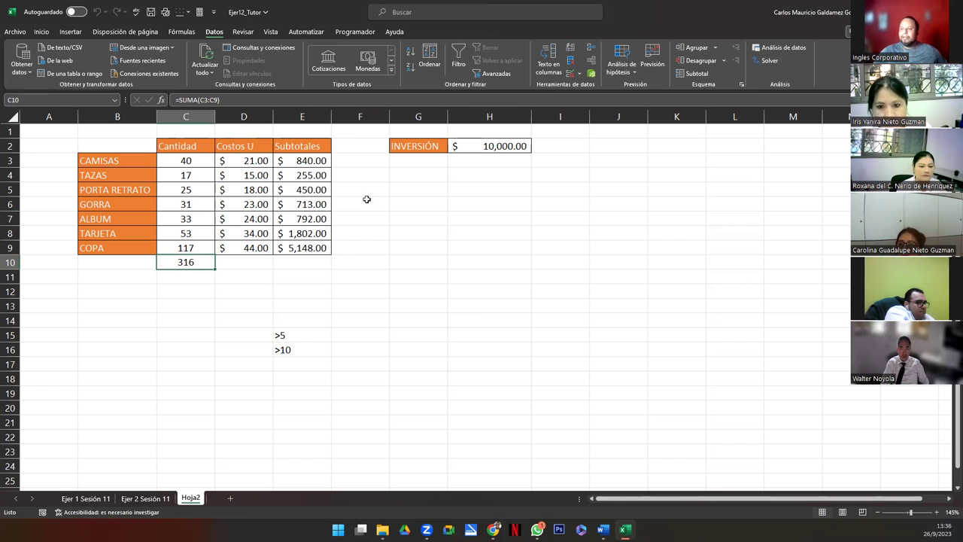
{"action": "left_click", "coordinate": [308, 159]}
{"action": "left_click_drag", "start_coordinate": [301, 160], "coordinate": [302, 248]}
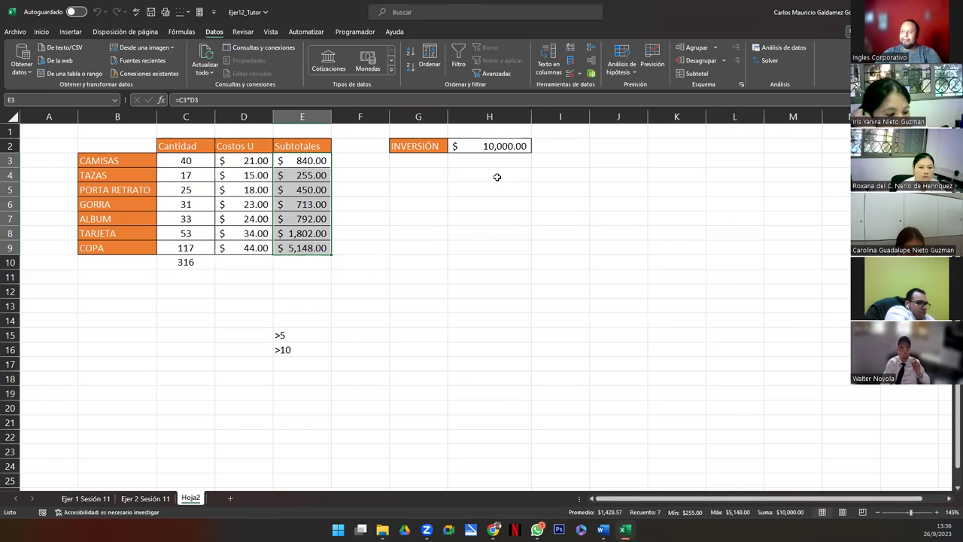
{"action": "left_click", "coordinate": [188, 277]}
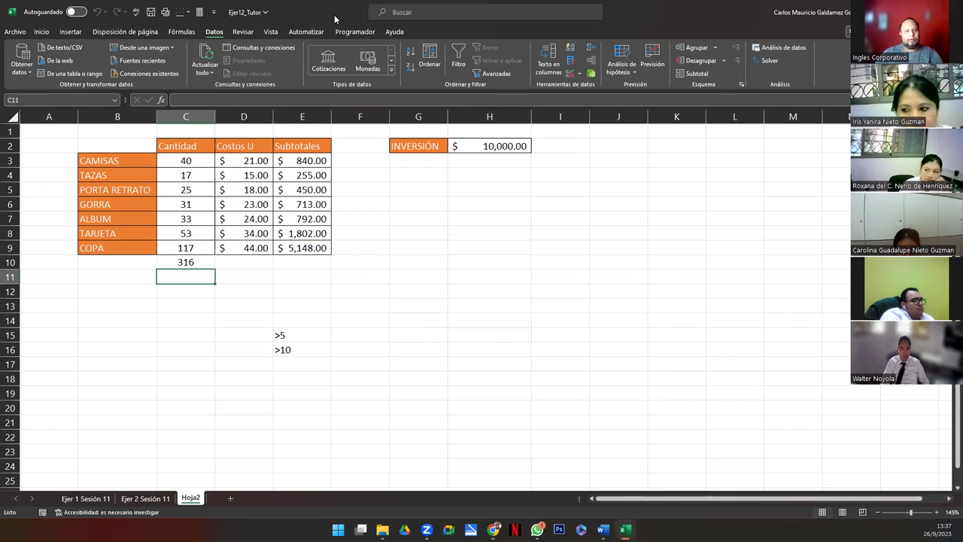
- Minimize the workbook and return to the Genially slide on adding Solver constraints
{"action": "key", "text": "super+Down"}
{"action": "key", "text": "super+Down"}
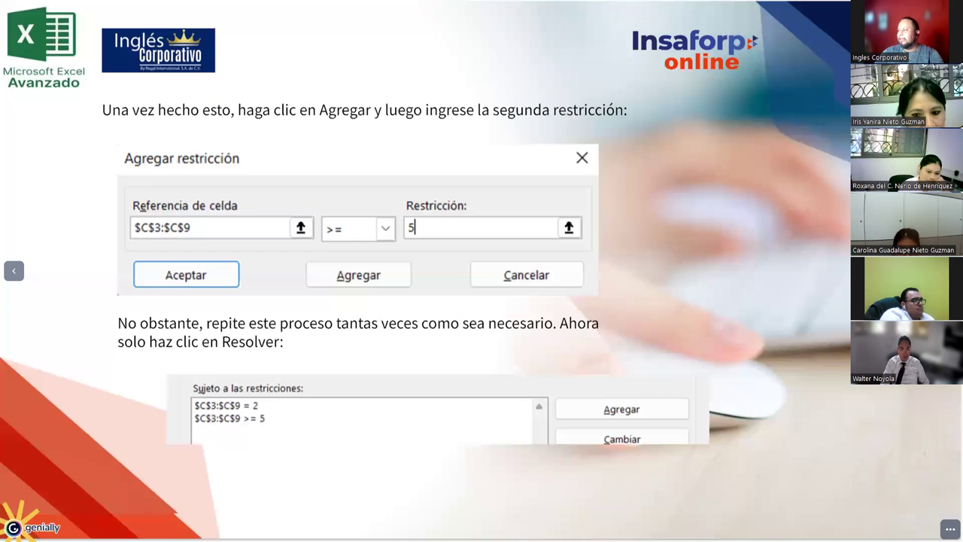
- Go through the remaining Solver slides, including the sample answer report, up to the DEMOSTRACIÓN slide
{"action": "key", "text": "Right"}
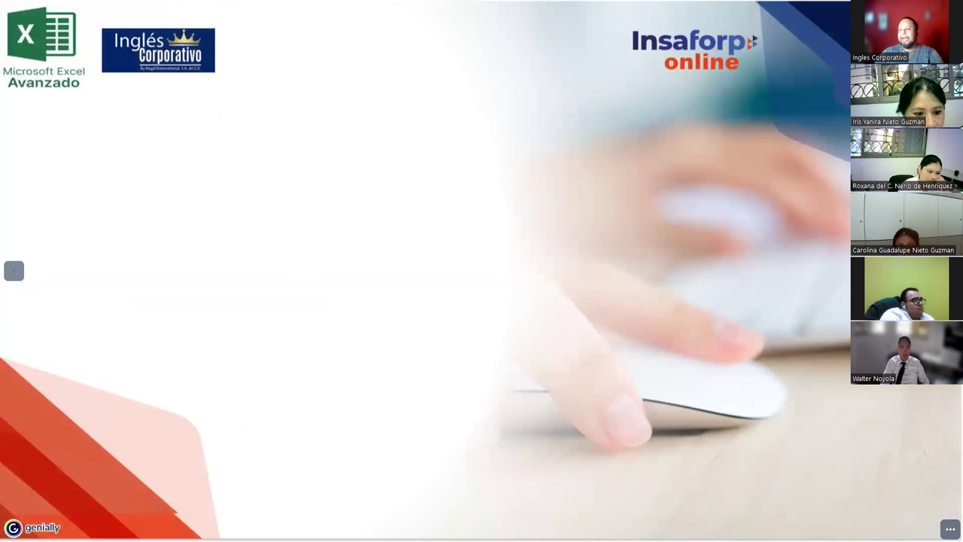
{"action": "key", "text": "Right"}
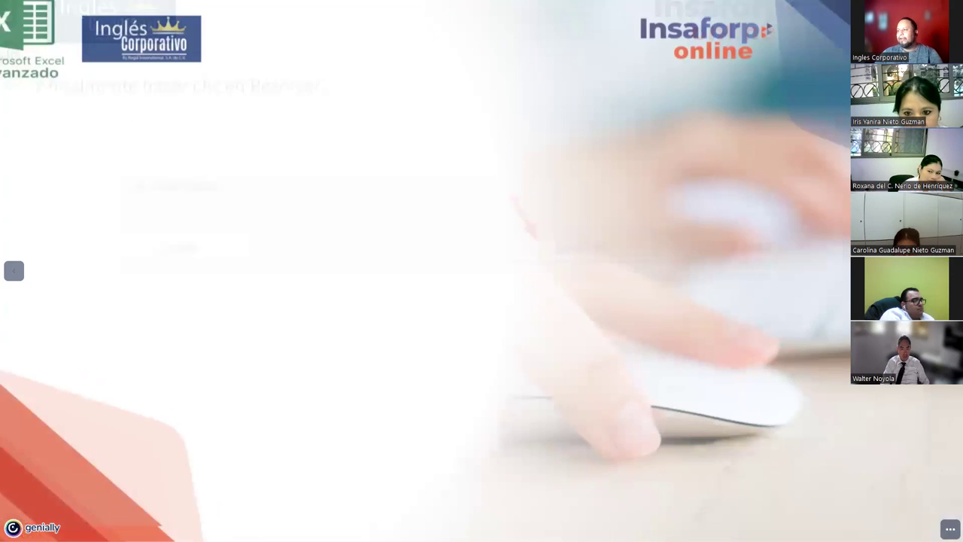
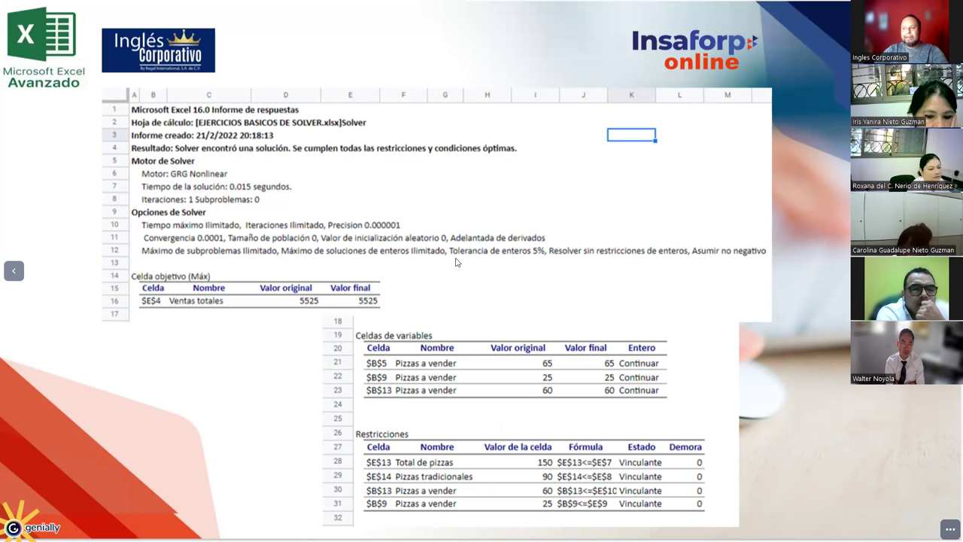
{"action": "key", "text": "Right"}
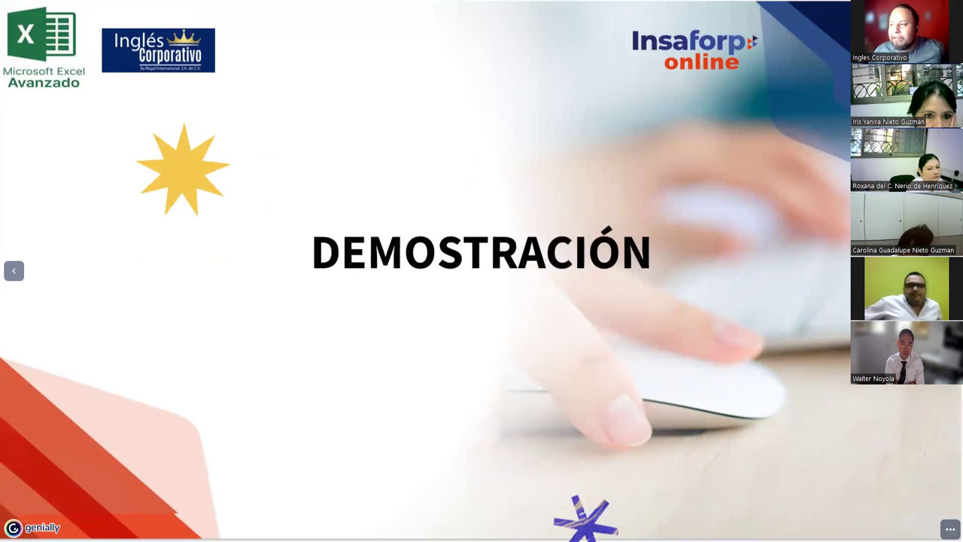
- Switch to the Ejer12_Tutor workbook in Excel and delete the >5 and >10 notes in E15:E16
{"action": "key", "text": "alt+Tab"}
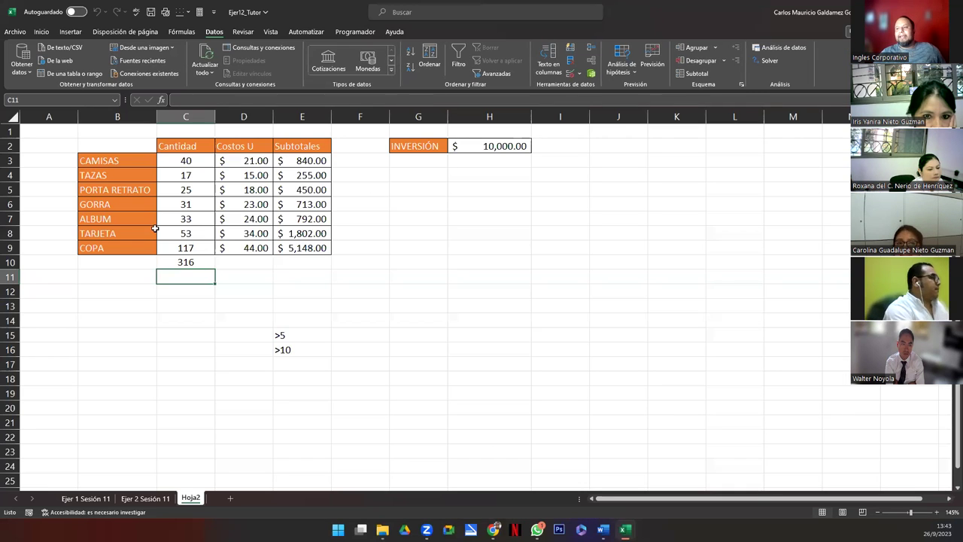
{"action": "left_click", "coordinate": [201, 200]}
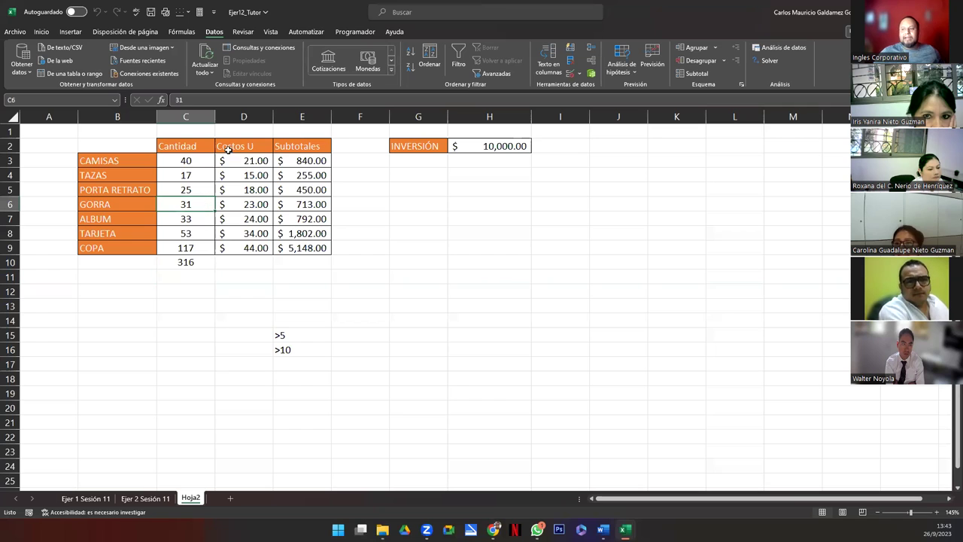
{"action": "left_click_drag", "start_coordinate": [298, 338], "coordinate": [301, 344]}
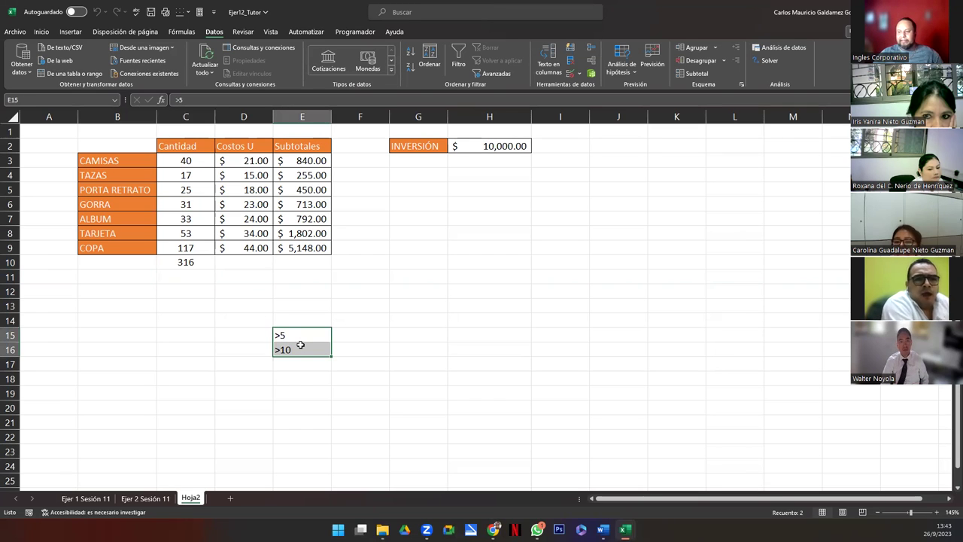
{"action": "key", "text": "Delete"}
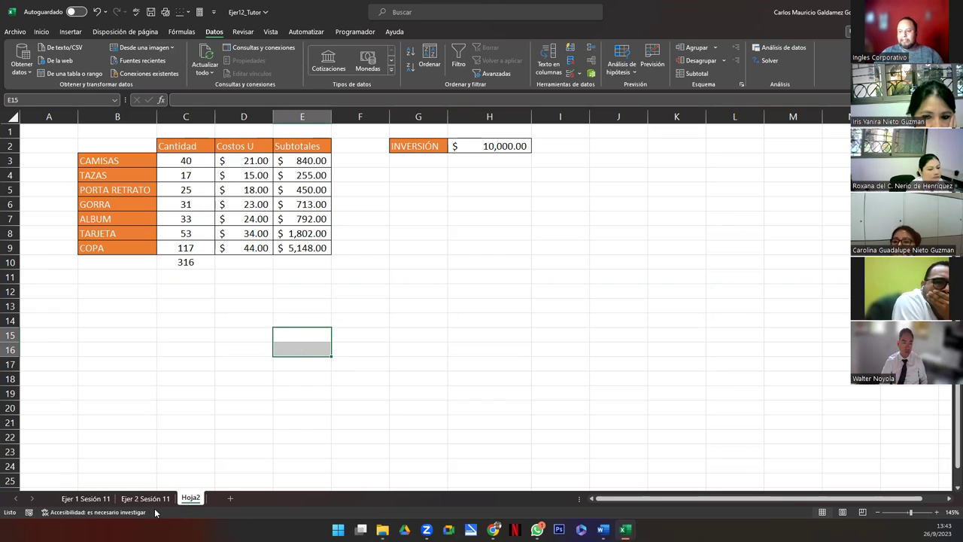
- Rename the Hoja2 worksheet as Ejercicio Sesión 12A
{"action": "double_click", "coordinate": [182, 499]}
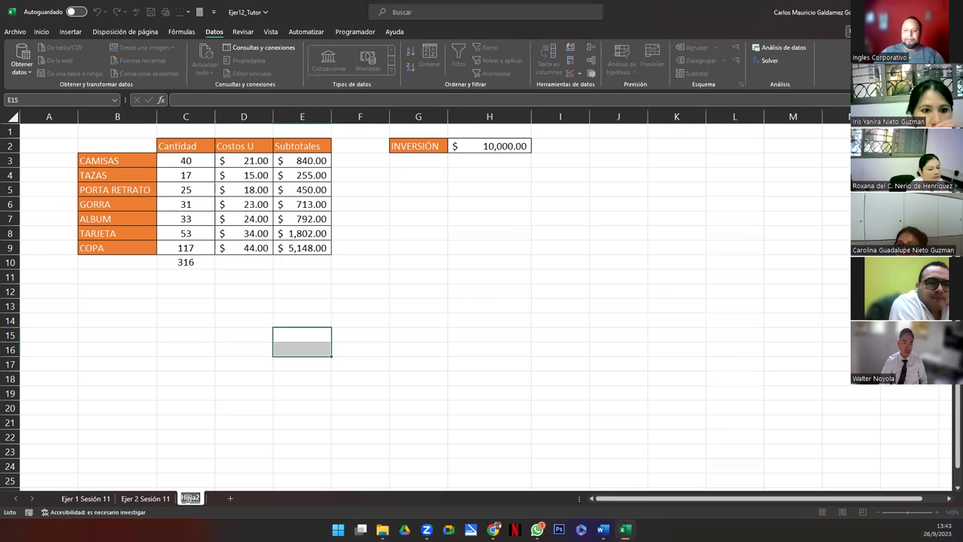
{"action": "type", "text": "Ejerci"}
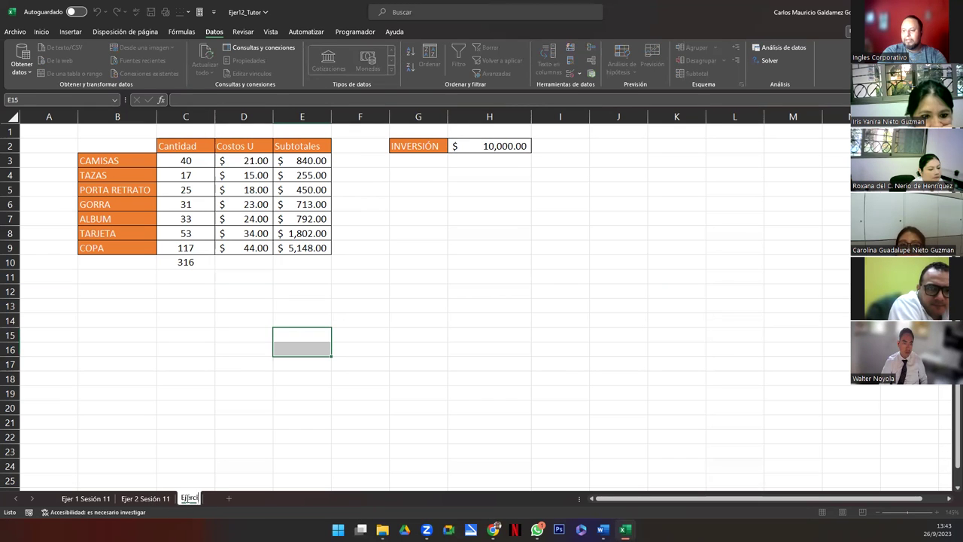
{"action": "type", "text": "cio S"}
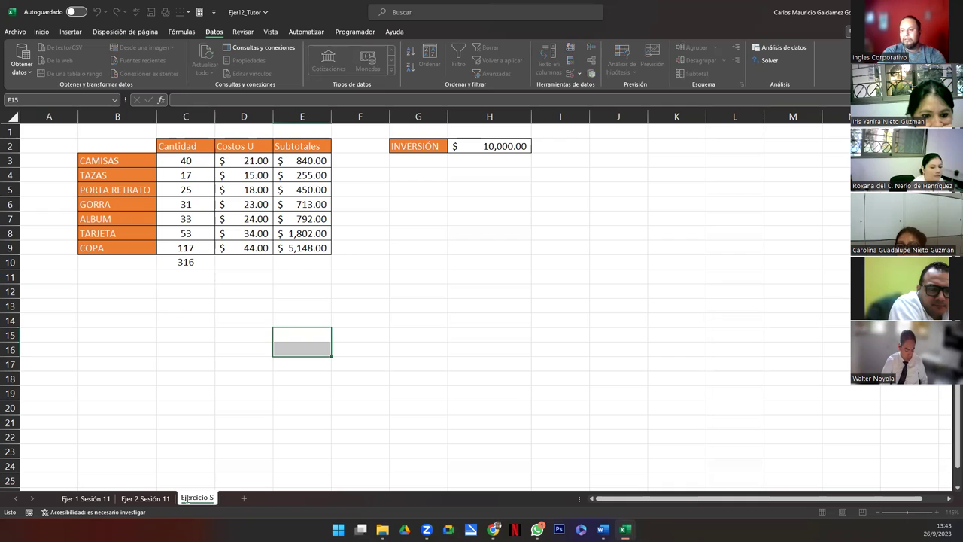
{"action": "type", "text": "esión 12"}
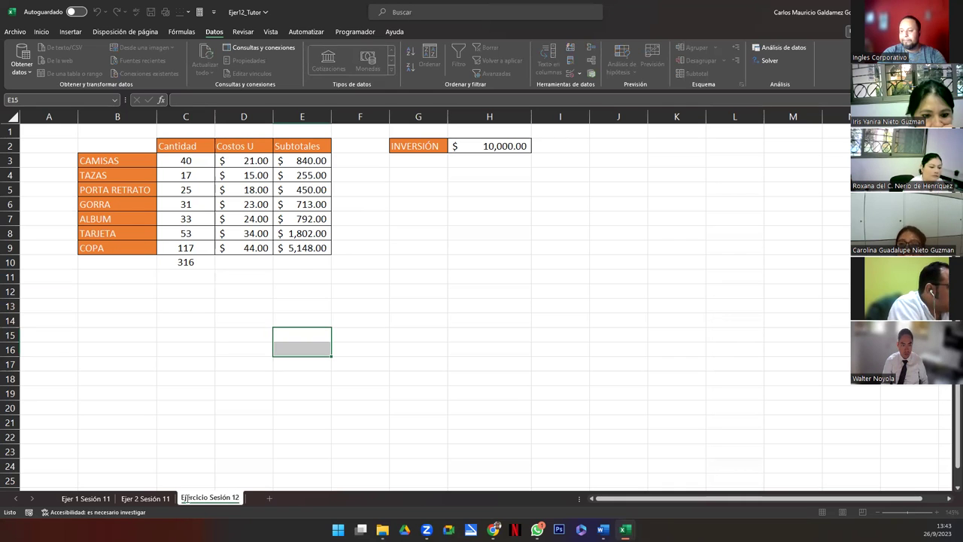
{"action": "type", "text": "A"}
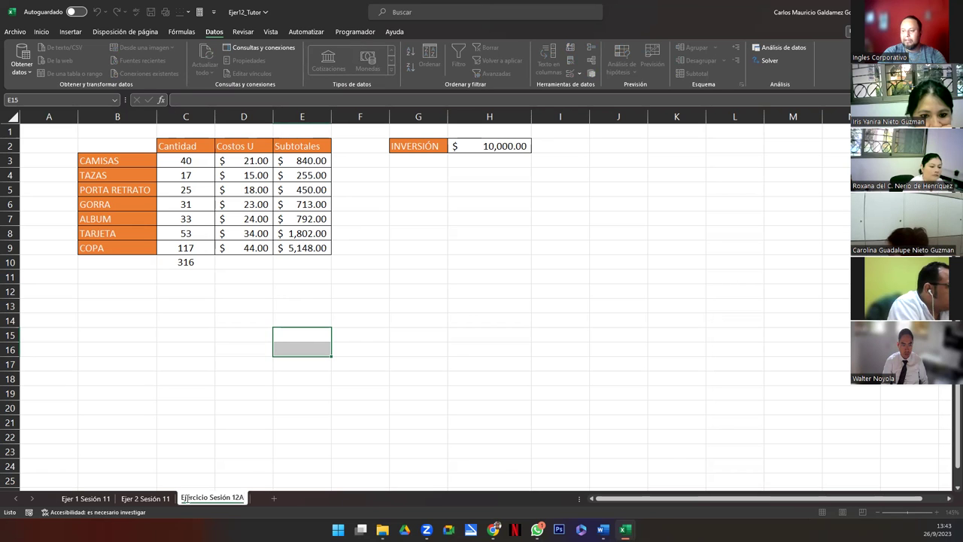
{"action": "key", "text": "Return"}
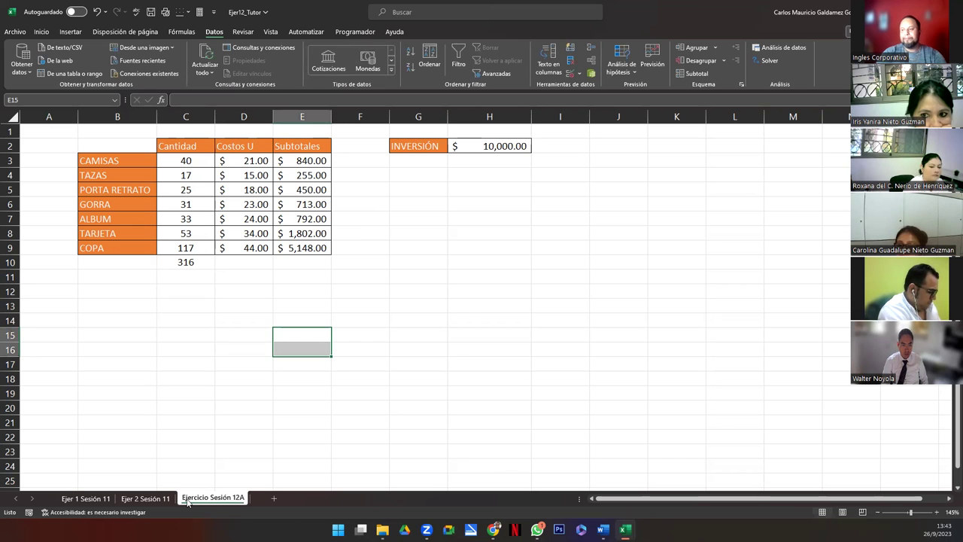
- Run Solver again with the existing target, variable cells and constraints, moving its parameters dialog closer to the table
{"action": "left_click", "coordinate": [245, 199]}
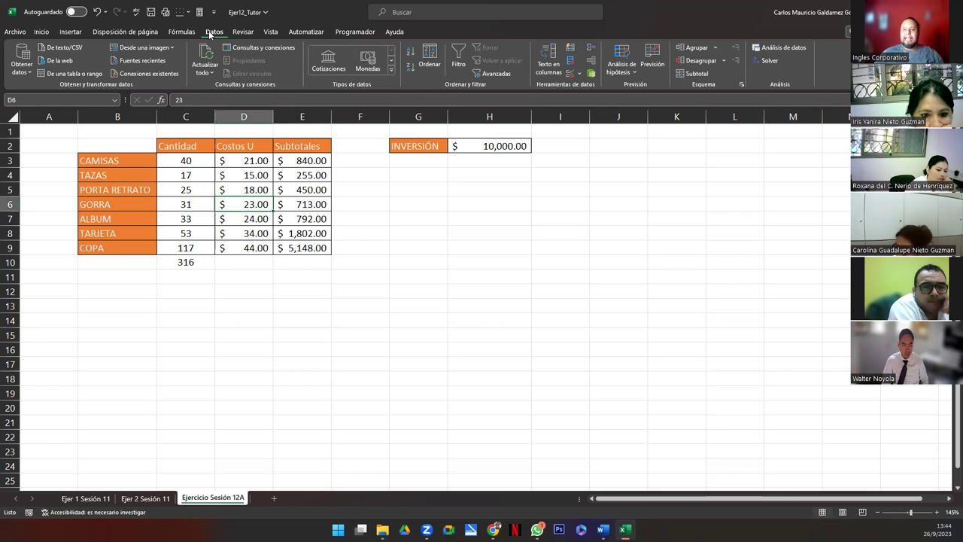
{"action": "left_click", "coordinate": [761, 61]}
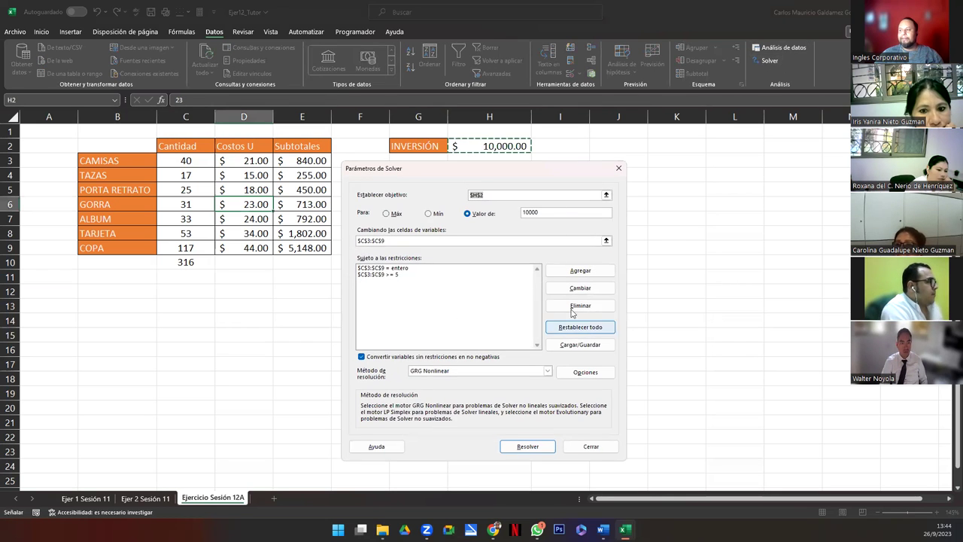
{"action": "left_click_drag", "start_coordinate": [444, 173], "coordinate": [343, 145]}
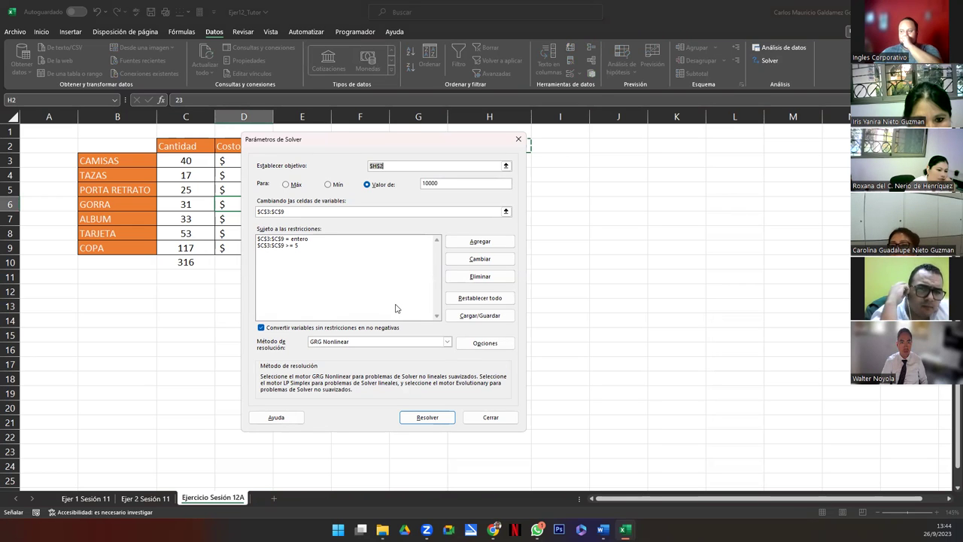
{"action": "left_click", "coordinate": [426, 417]}
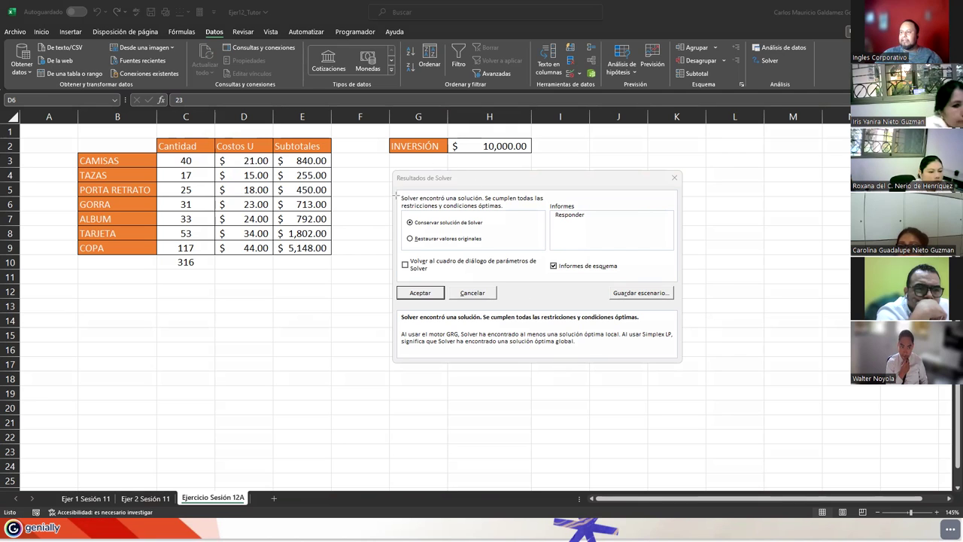
- Outline in red the Solver results options for keeping or restoring values, returning to the parameters, and choosing reports
{"action": "mouse_move", "coordinate": [399, 192]}
{"action": "left_mouse_down"}
{"action": "mouse_move", "coordinate": [464, 233]}
{"action": "mouse_move", "coordinate": [607, 274]}
{"action": "mouse_move", "coordinate": [676, 285]}
{"action": "mouse_move", "coordinate": [674, 277]}
{"action": "left_mouse_up"}
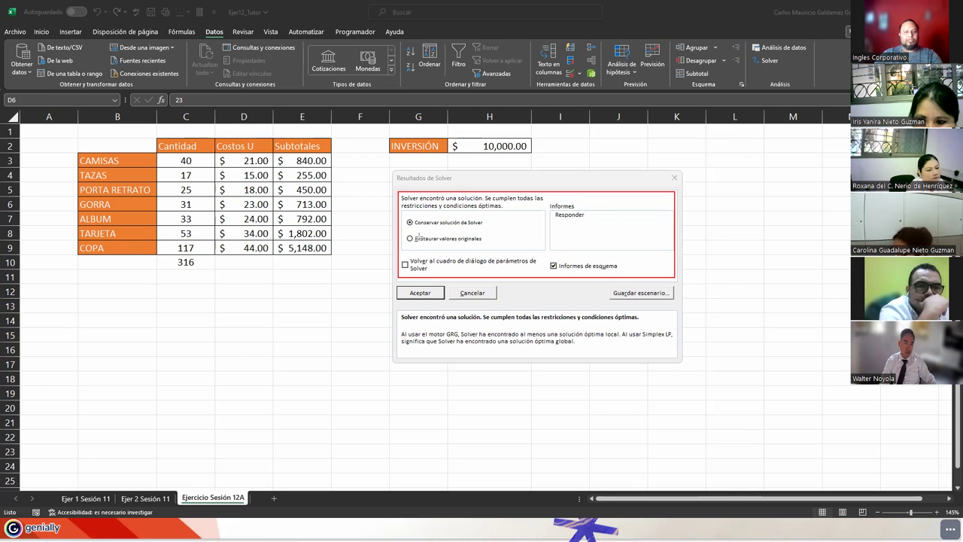
{"action": "left_click_drag", "start_coordinate": [406, 215], "coordinate": [484, 229]}
{"action": "left_click_drag", "start_coordinate": [405, 233], "coordinate": [485, 249]}
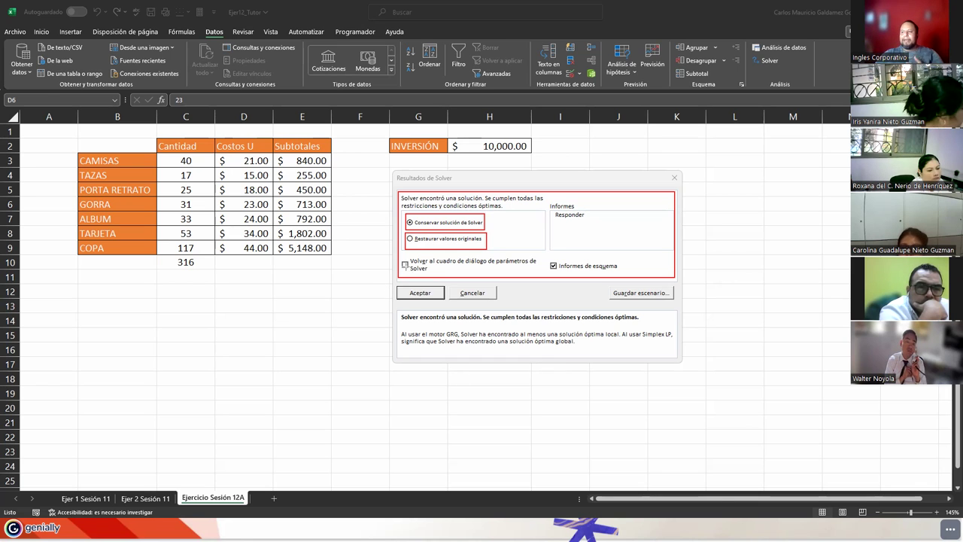
{"action": "mouse_move", "coordinate": [411, 284]}
{"action": "left_mouse_down"}
{"action": "mouse_move", "coordinate": [467, 254]}
{"action": "mouse_move", "coordinate": [543, 265]}
{"action": "mouse_move", "coordinate": [543, 276]}
{"action": "left_mouse_up"}
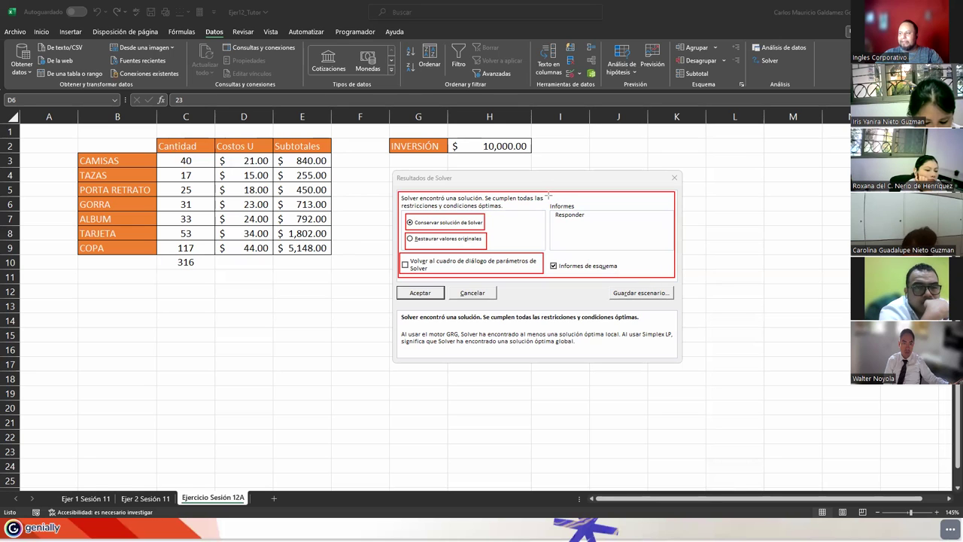
{"action": "mouse_move", "coordinate": [550, 190]}
{"action": "left_mouse_down"}
{"action": "mouse_move", "coordinate": [579, 255]}
{"action": "mouse_move", "coordinate": [615, 277]}
{"action": "mouse_move", "coordinate": [674, 279]}
{"action": "left_mouse_up"}
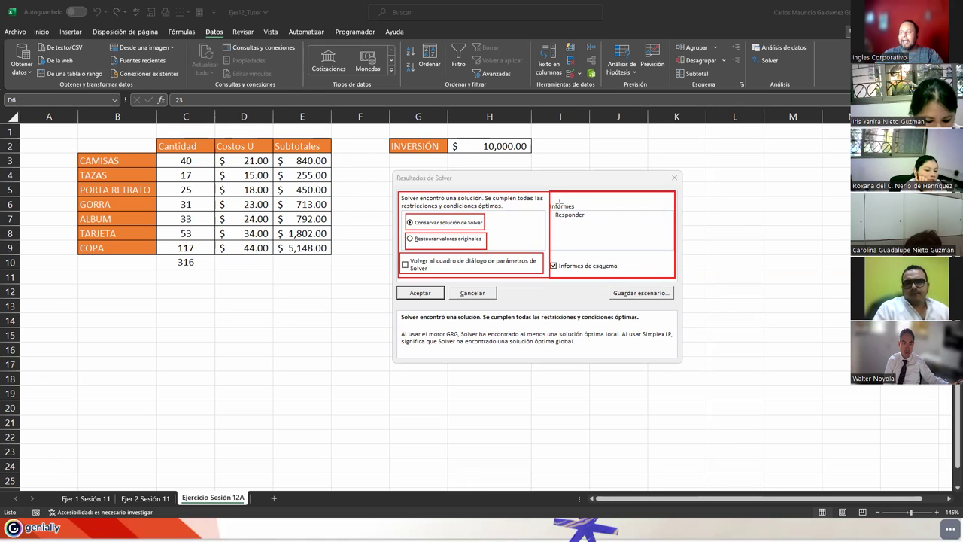
{"action": "mouse_move", "coordinate": [552, 200]}
{"action": "left_mouse_down"}
{"action": "mouse_move", "coordinate": [581, 212]}
{"action": "mouse_move", "coordinate": [576, 232]}
{"action": "mouse_move", "coordinate": [595, 239]}
{"action": "left_mouse_up"}
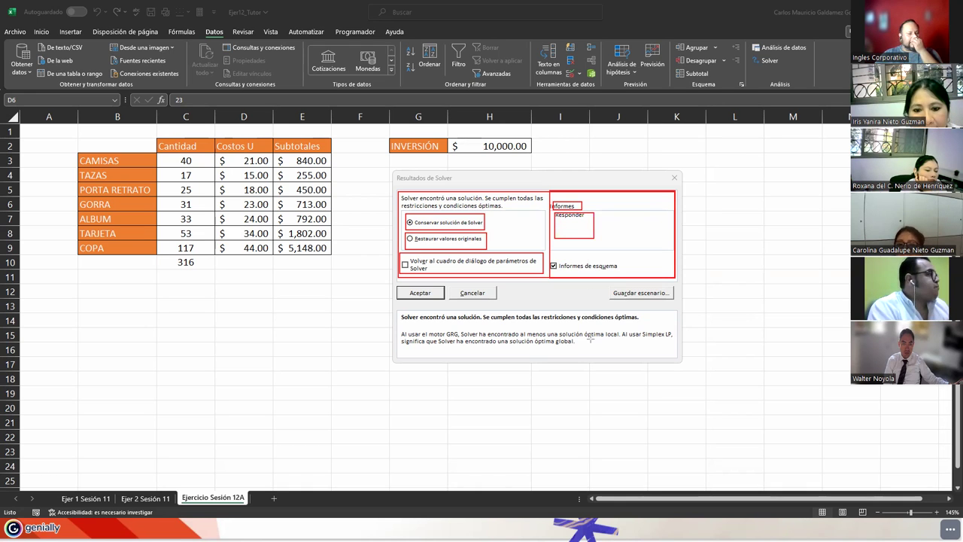
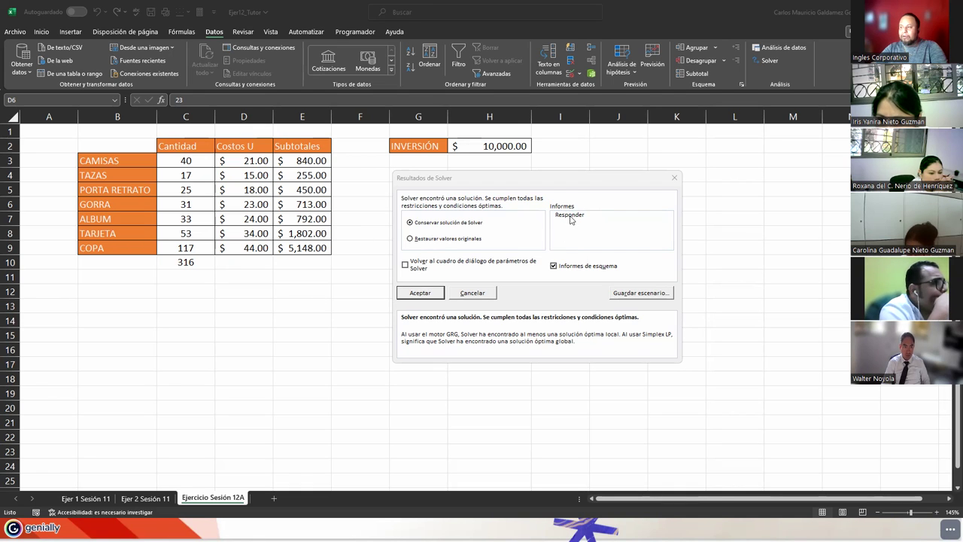
- Keep the Solver solution, generate the Responder report with outline reports enabled, and open the Informe de respuestas 1 sheet
{"action": "left_click", "coordinate": [571, 216]}
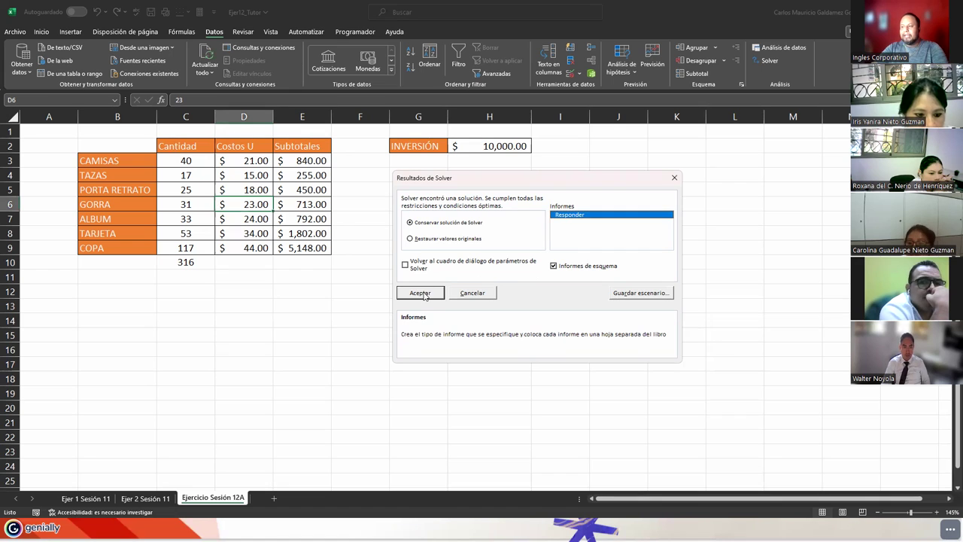
{"action": "left_click", "coordinate": [422, 293]}
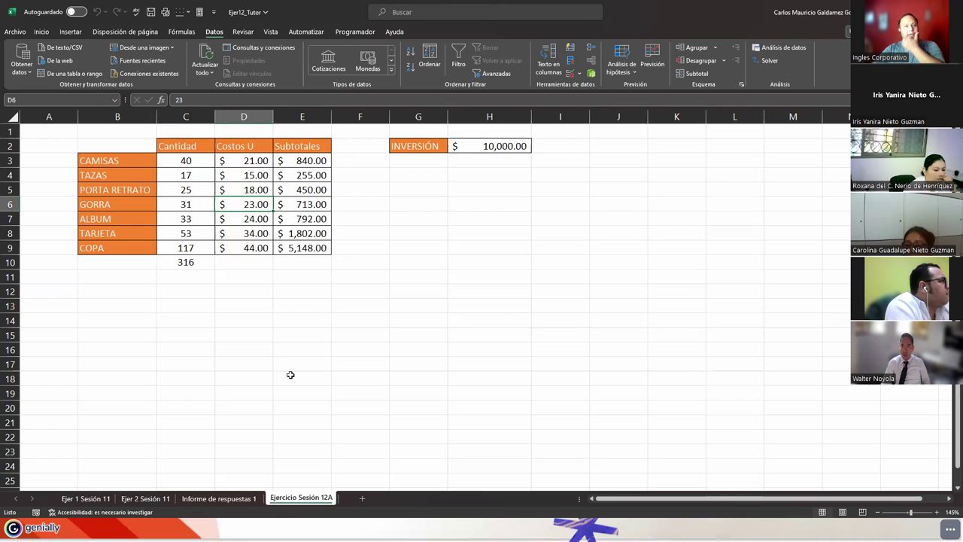
{"action": "left_click", "coordinate": [219, 498]}
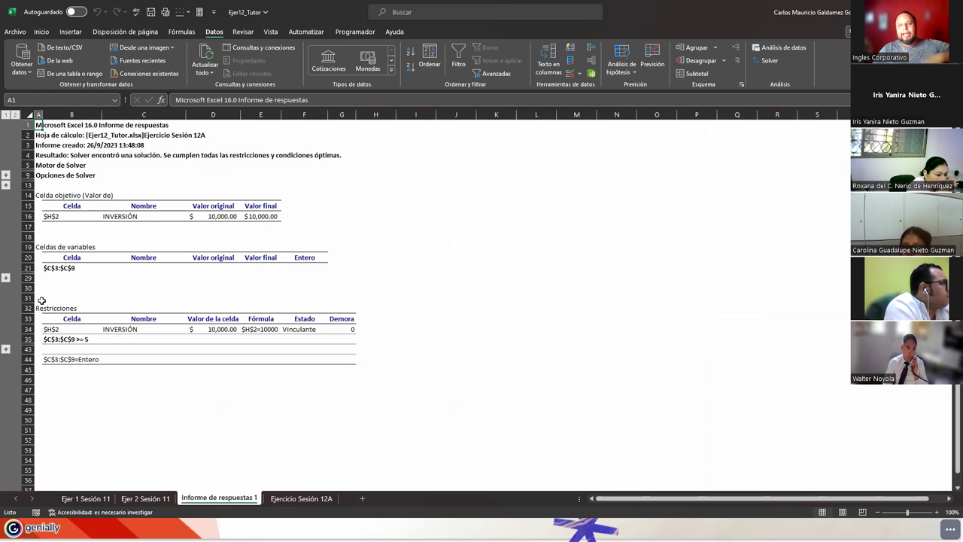
- Expand the collapsed Solver engine, Solver options, variable cells and constraints groups in the answer report
{"action": "left_click", "coordinate": [5, 175]}
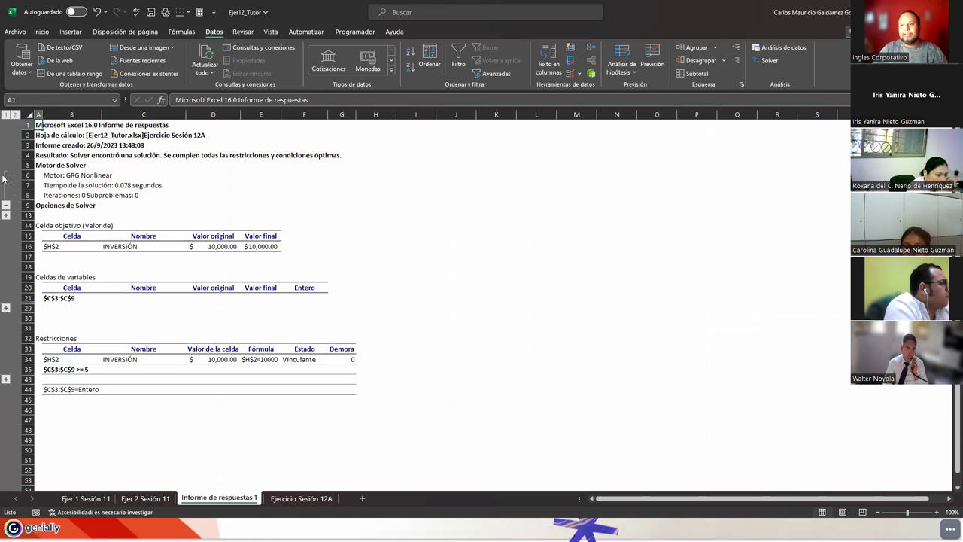
{"action": "left_click", "coordinate": [5, 218]}
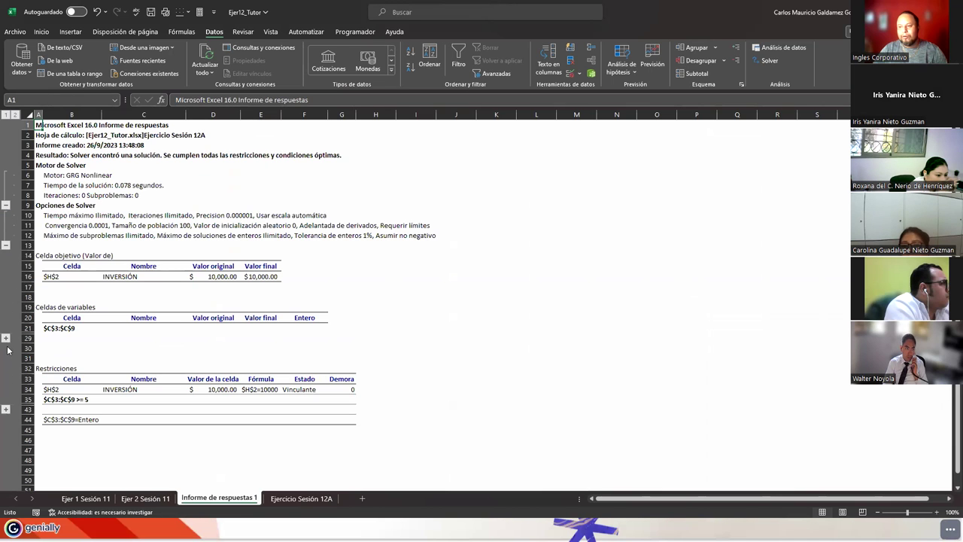
{"action": "left_click", "coordinate": [6, 339]}
{"action": "scroll", "coordinate": [28, 389], "scroll_direction": "down", "scroll_amount": 5}
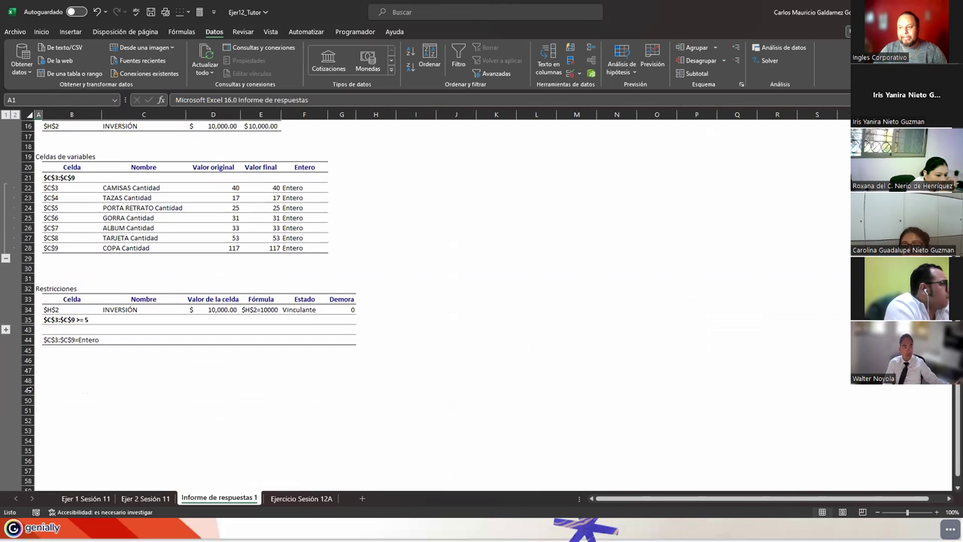
{"action": "left_click", "coordinate": [5, 328]}
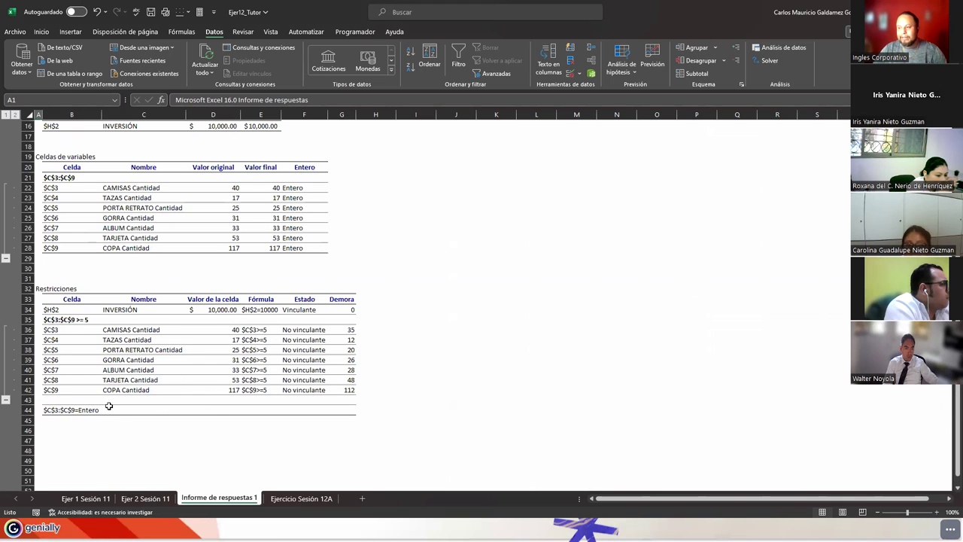
- Examine the answer report's source worksheet, creation date and Celda objetivo section
{"action": "scroll", "coordinate": [109, 406], "scroll_direction": "up", "scroll_amount": 5}
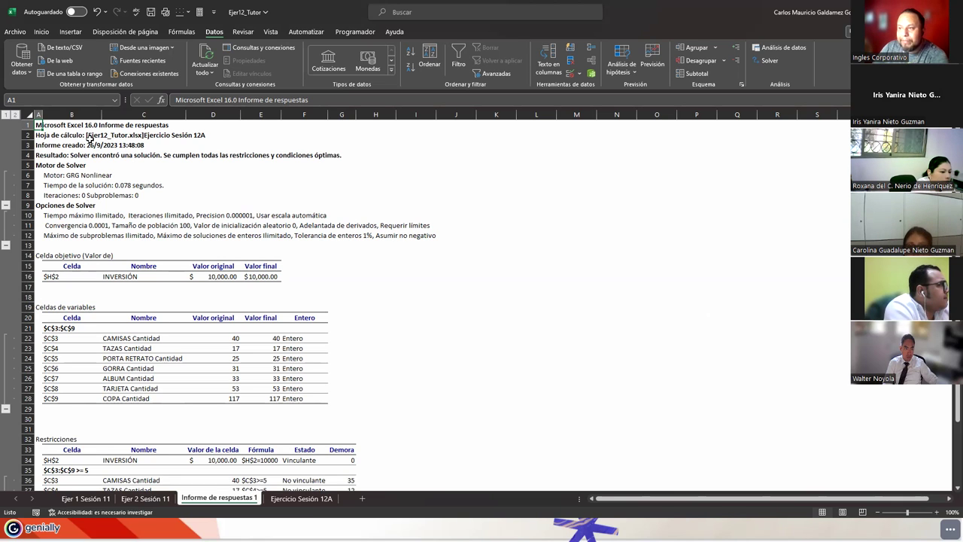
{"action": "left_click", "coordinate": [149, 133]}
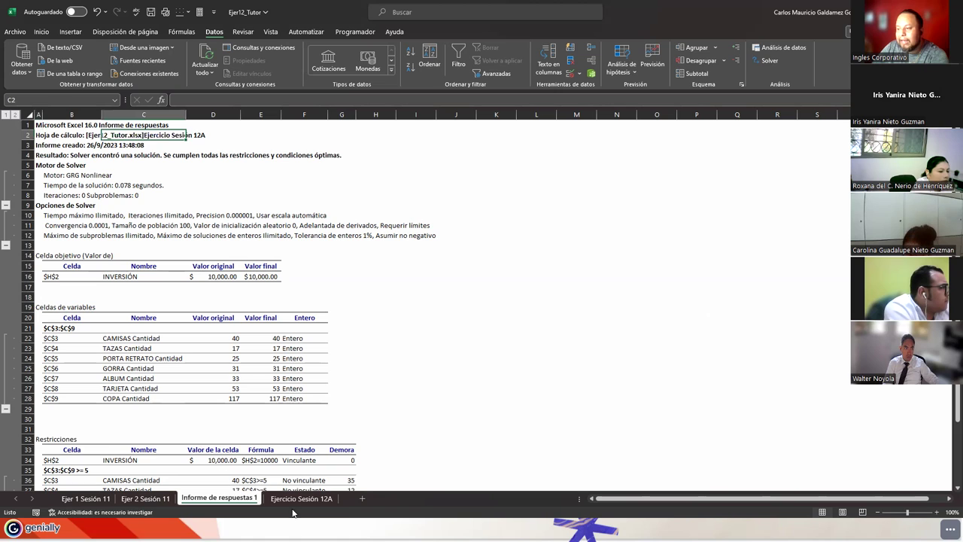
{"action": "left_click", "coordinate": [39, 145]}
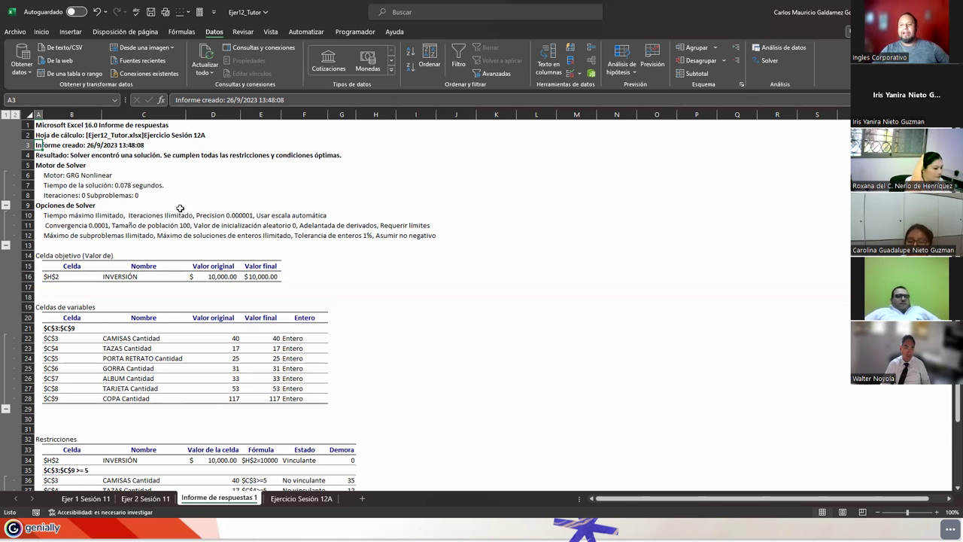
{"action": "left_click", "coordinate": [43, 255]}
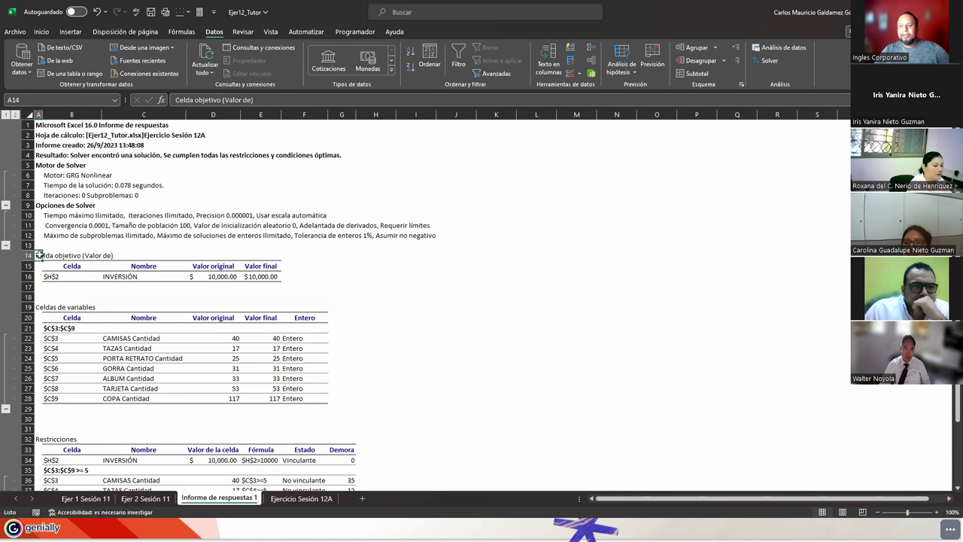
- Examine the objective cell's reference, name, original value and final value in the answer report, along with the Solver engine's iterations line
{"action": "left_click", "coordinate": [67, 276]}
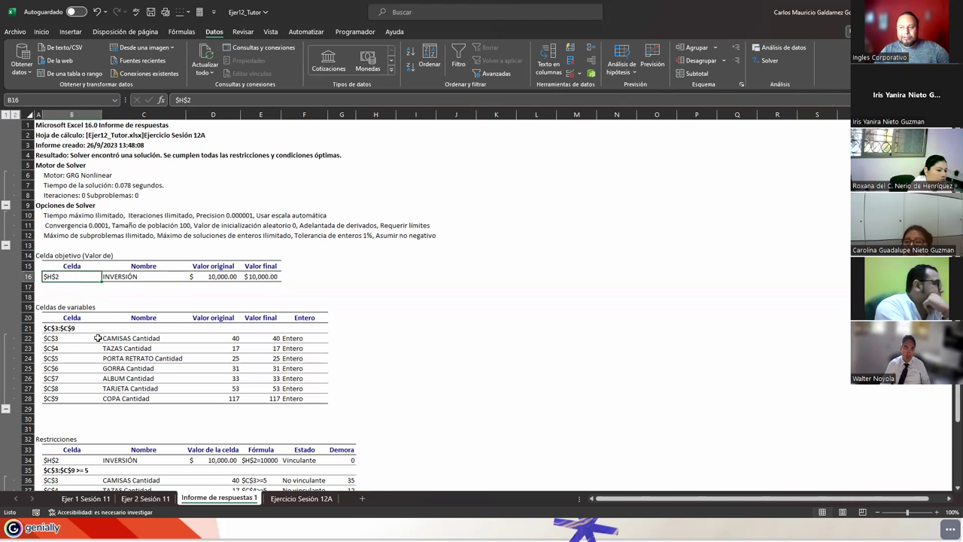
{"action": "left_click", "coordinate": [120, 275]}
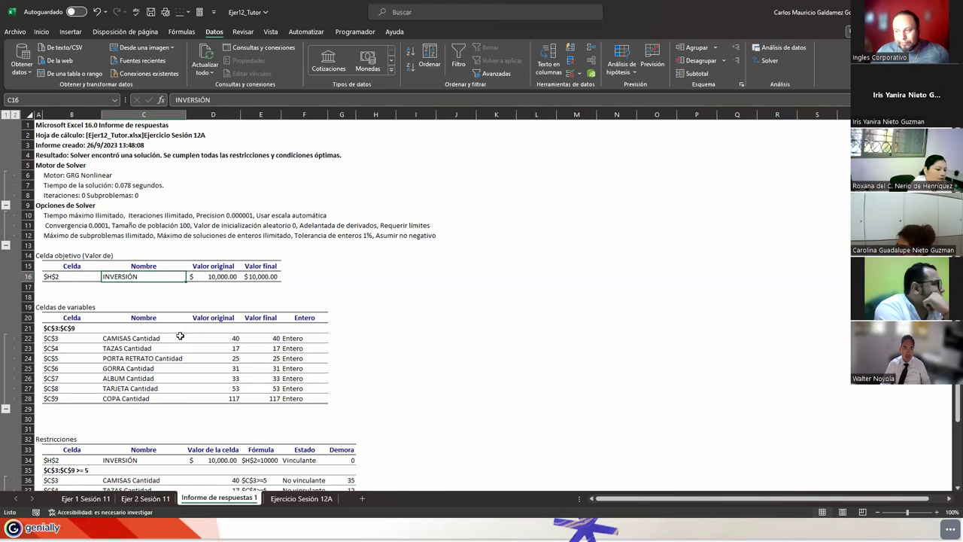
{"action": "left_click", "coordinate": [214, 277]}
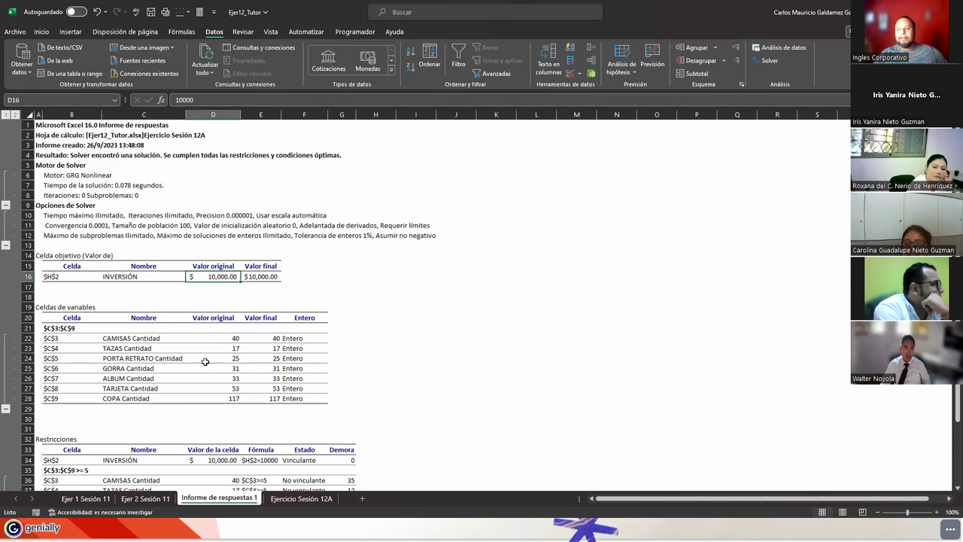
{"action": "key", "text": "Right"}
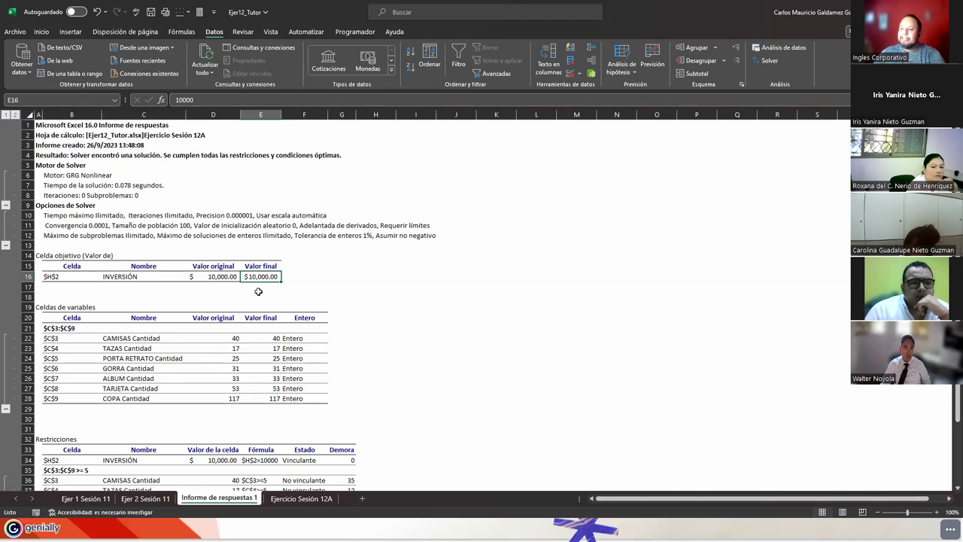
{"action": "left_click_drag", "start_coordinate": [211, 277], "coordinate": [256, 277]}
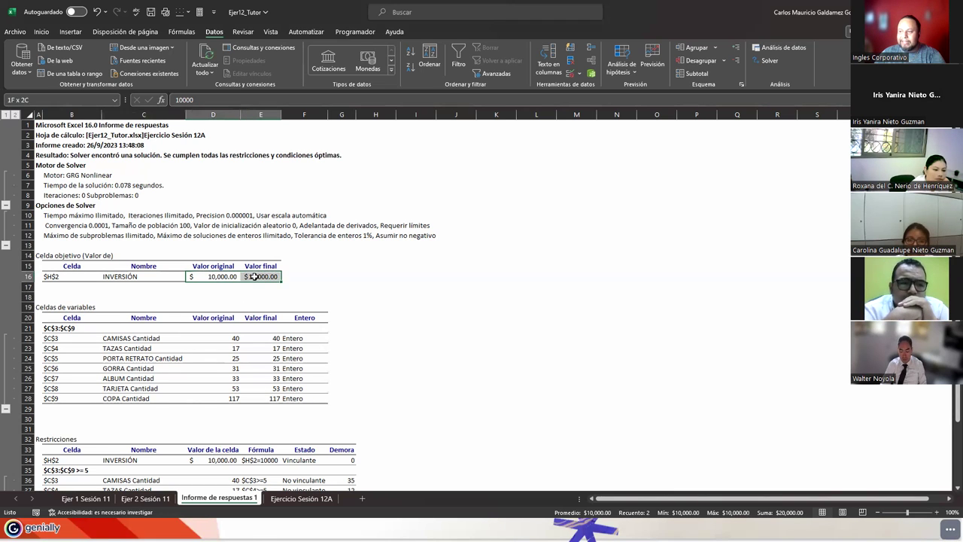
{"action": "left_click", "coordinate": [138, 196]}
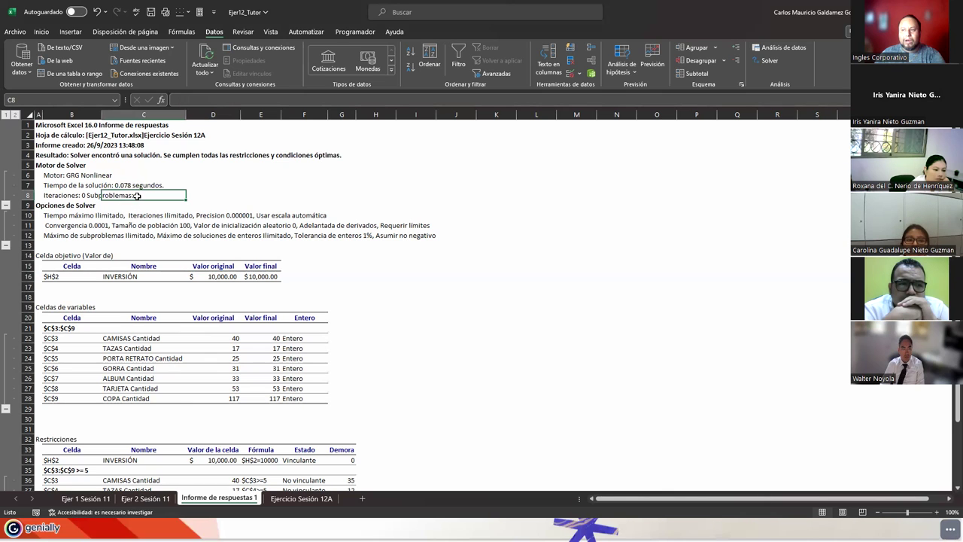
{"action": "left_click", "coordinate": [48, 194]}
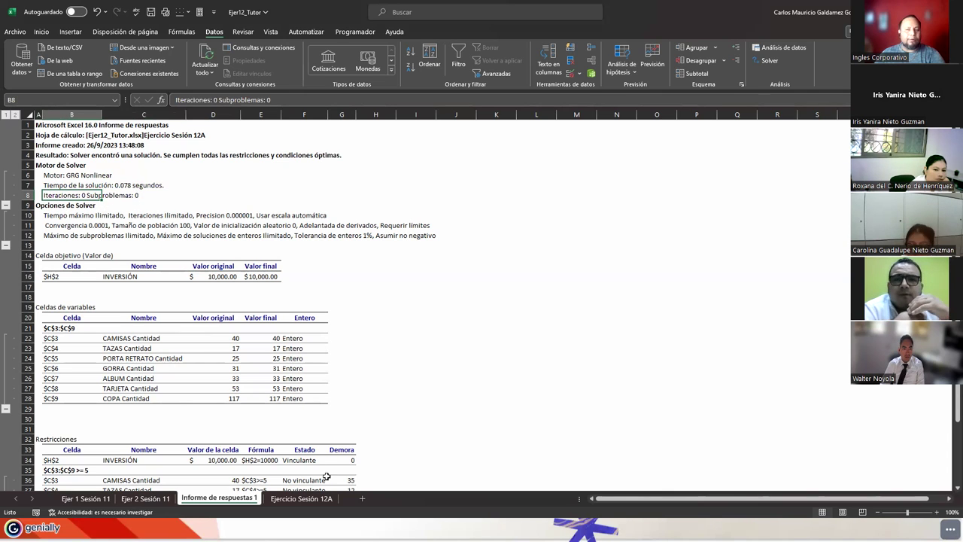
{"action": "left_click_drag", "start_coordinate": [218, 276], "coordinate": [257, 277]}
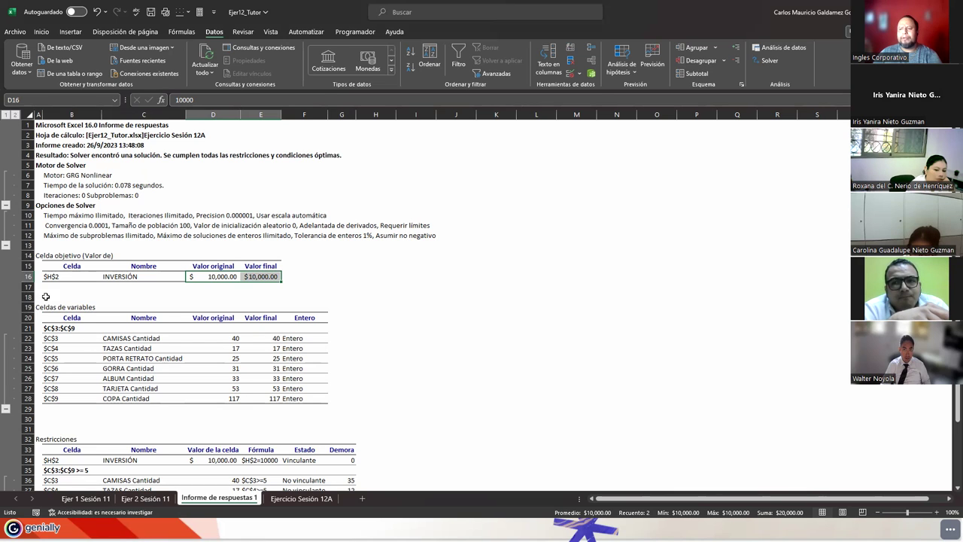
- Compare the report's objective cell reference and name with cell H2 on the Ejercicio Sesión 12A sheet
{"action": "left_click", "coordinate": [63, 276]}
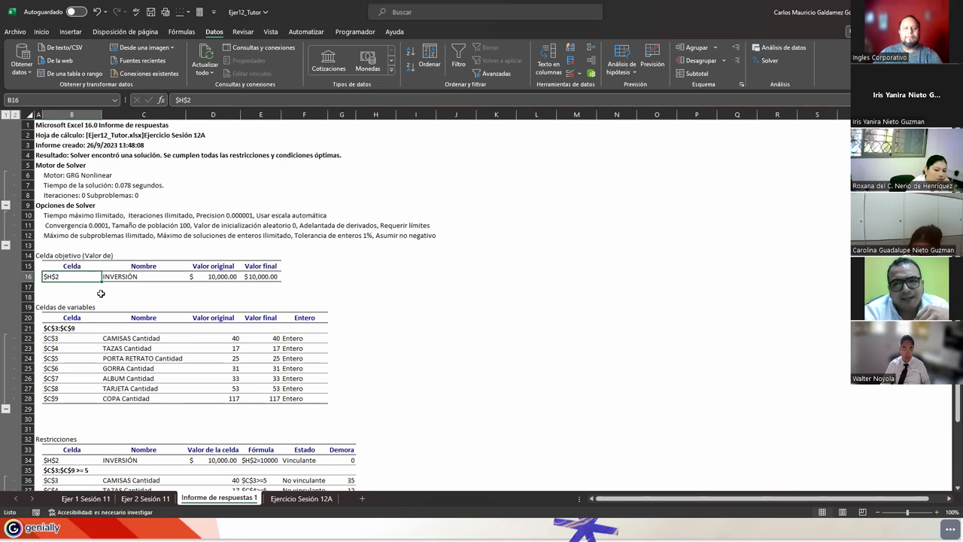
{"action": "left_click", "coordinate": [299, 498]}
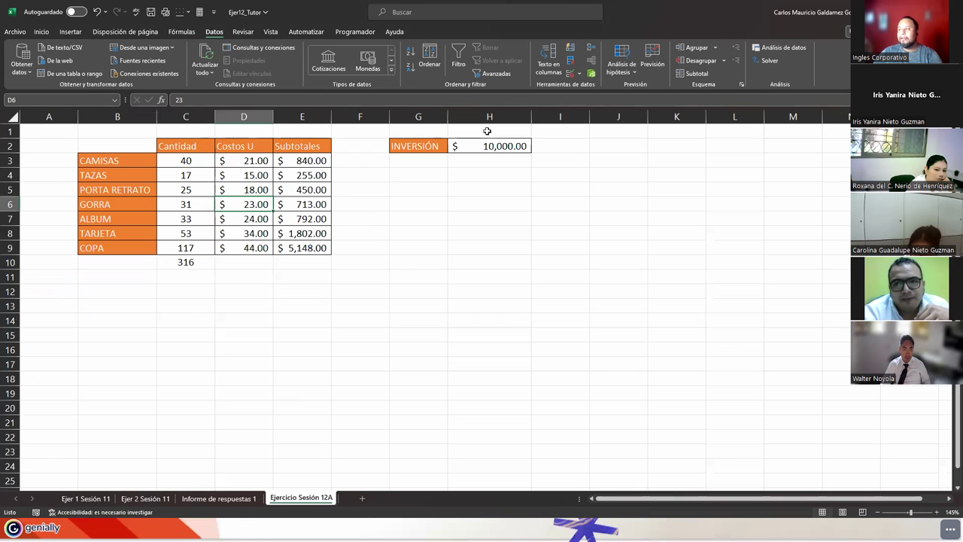
{"action": "left_click", "coordinate": [497, 147]}
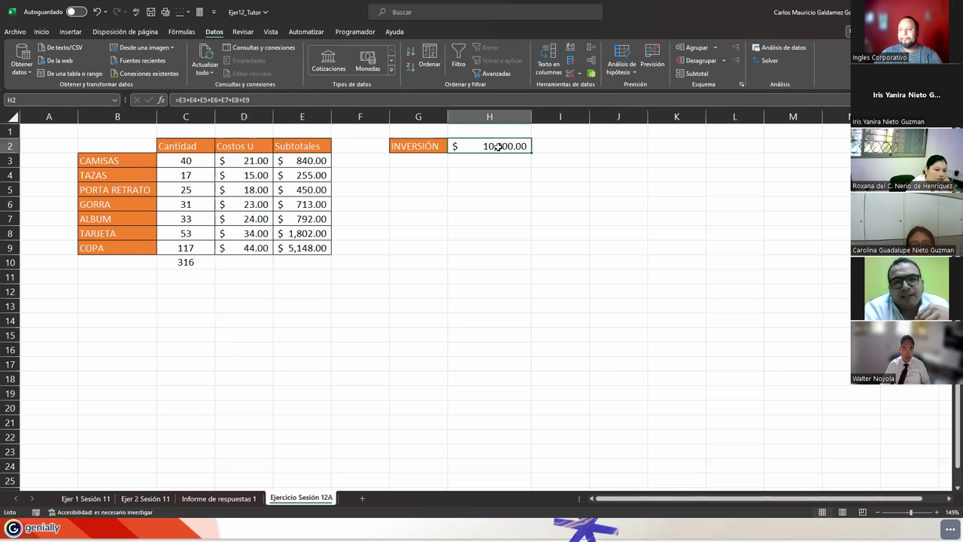
{"action": "left_click", "coordinate": [218, 498]}
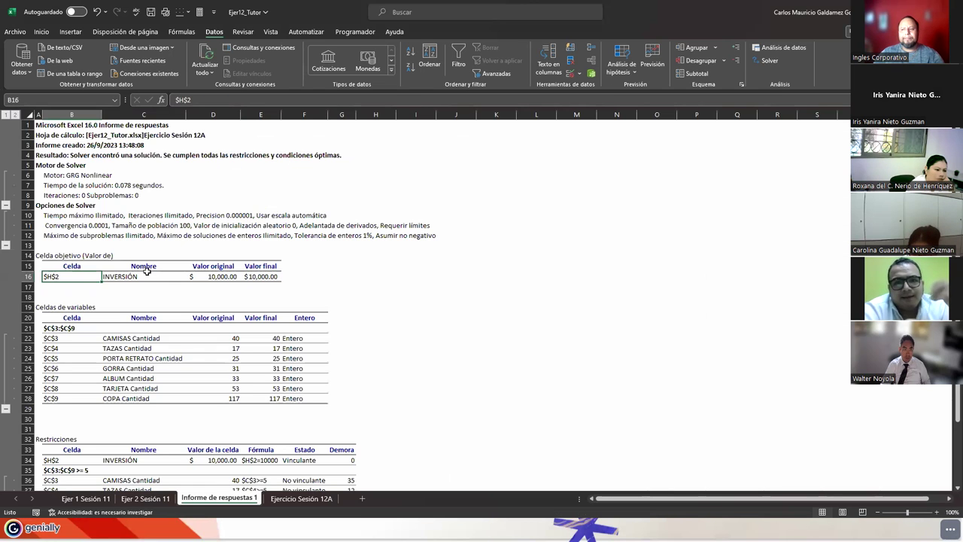
{"action": "left_click", "coordinate": [143, 276]}
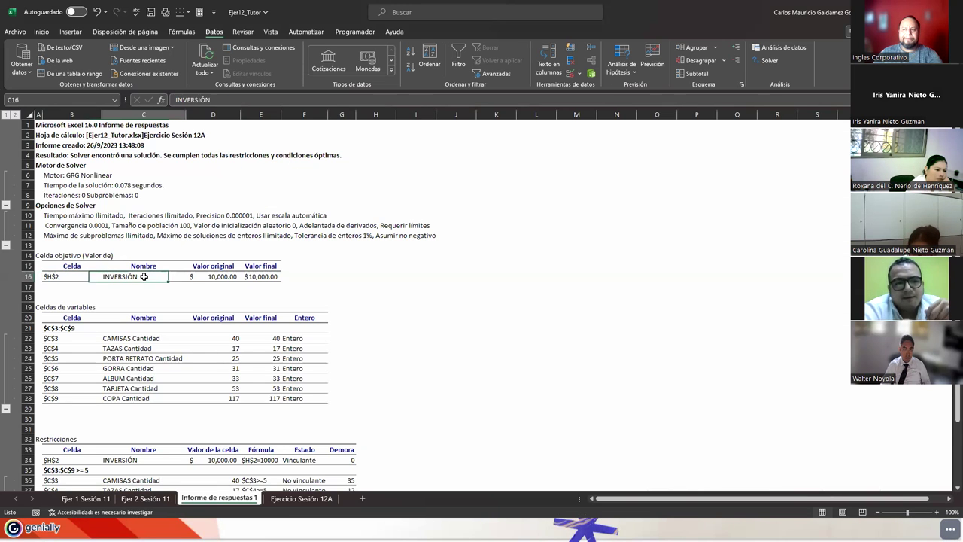
{"action": "left_click", "coordinate": [67, 277]}
{"action": "left_click", "coordinate": [114, 276]}
{"action": "left_click", "coordinate": [73, 276]}
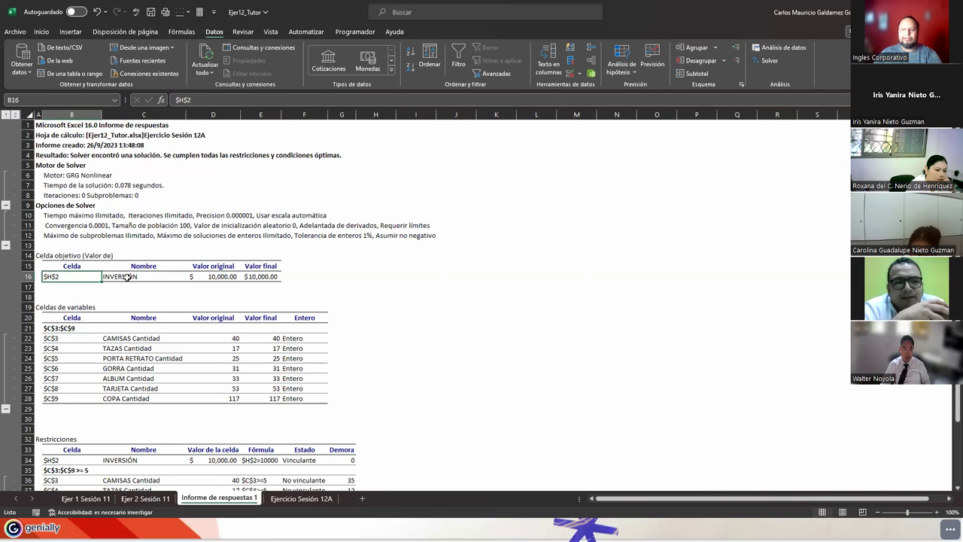
{"action": "left_click", "coordinate": [127, 277]}
{"action": "left_click", "coordinate": [76, 274]}
{"action": "left_click", "coordinate": [139, 278]}
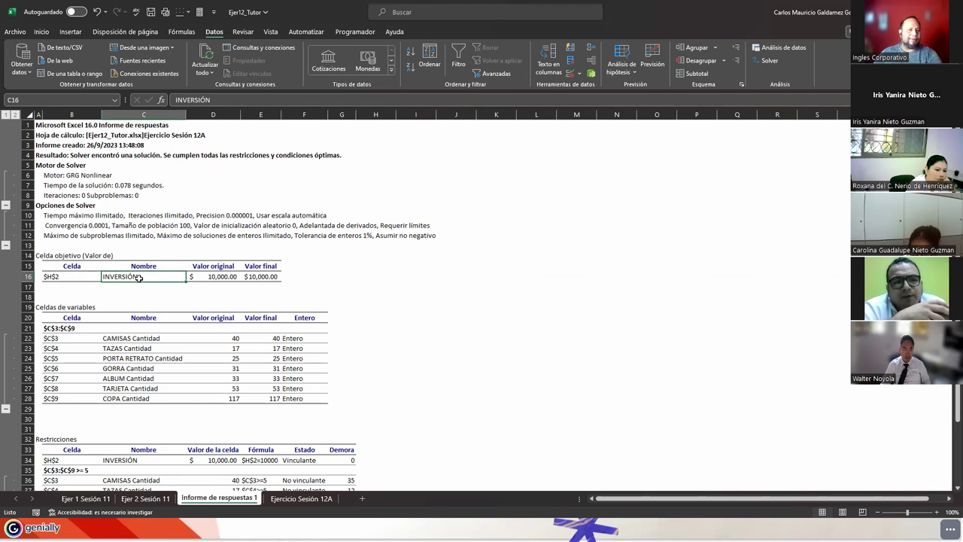
- Examine the Celdas de variables section, matching each cell reference in the C3:C9 range to its product name
{"action": "left_click", "coordinate": [45, 306]}
{"action": "left_click", "coordinate": [38, 308]}
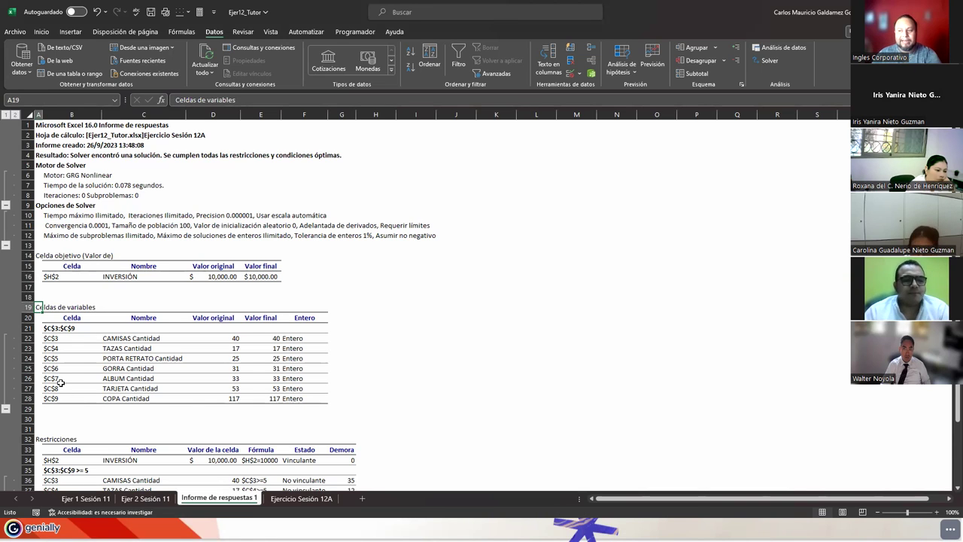
{"action": "left_click", "coordinate": [47, 329]}
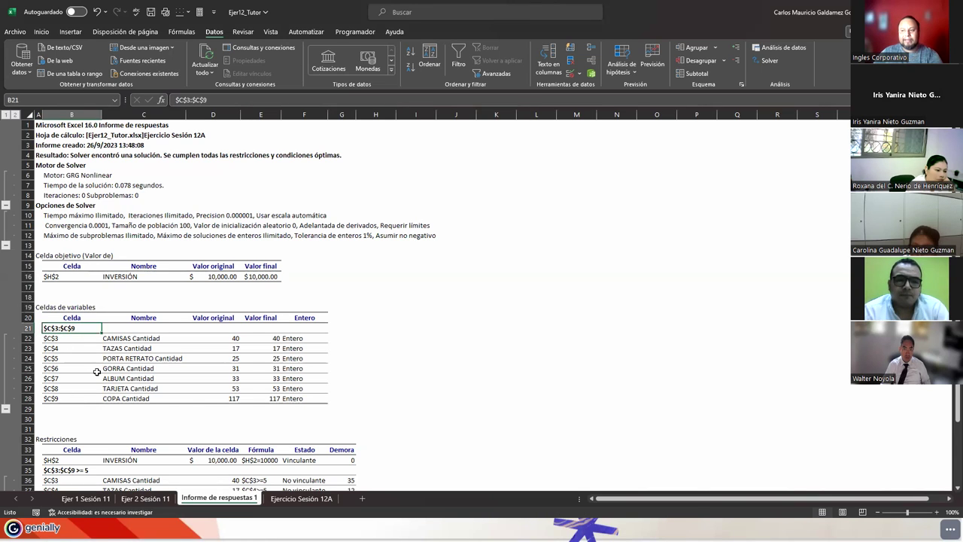
{"action": "left_click", "coordinate": [53, 340]}
{"action": "left_click_drag", "start_coordinate": [53, 339], "coordinate": [63, 398]}
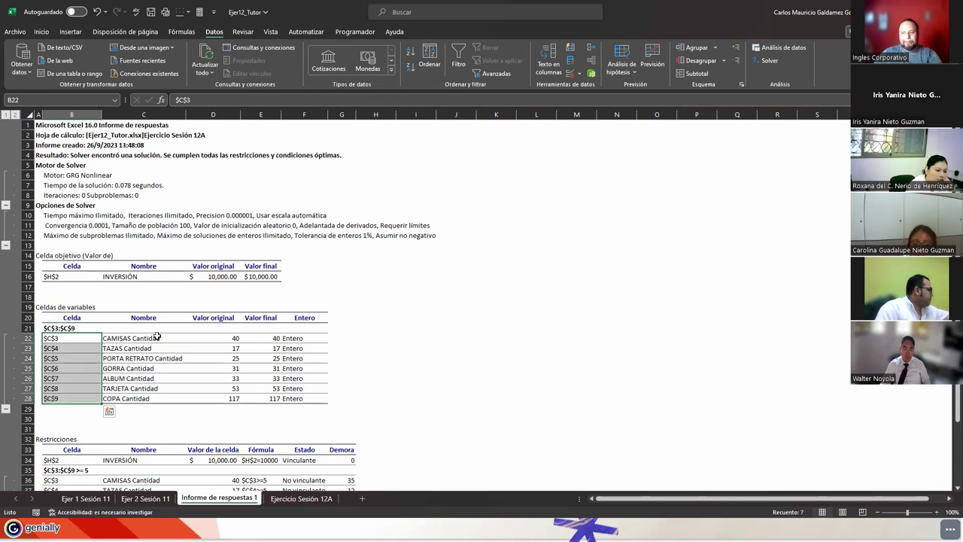
{"action": "left_click", "coordinate": [49, 340]}
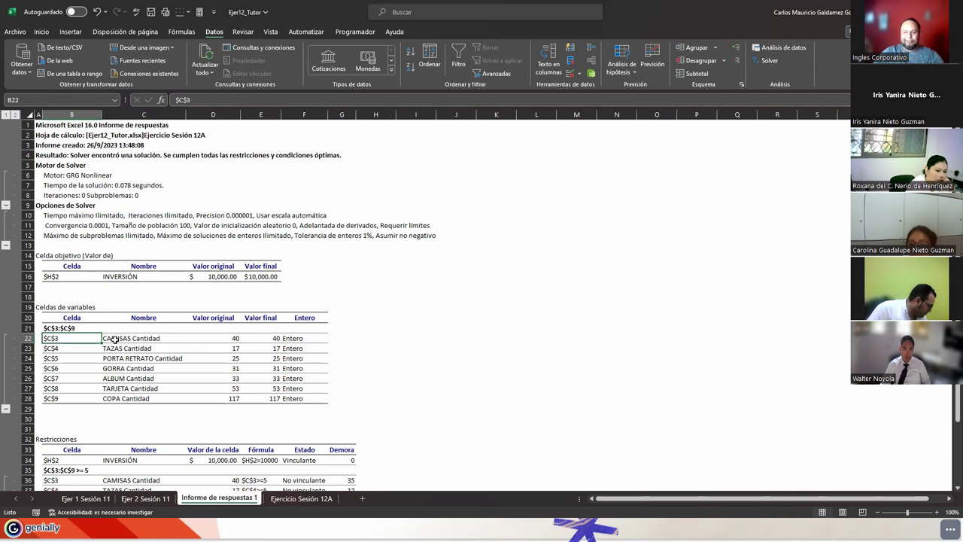
{"action": "left_click", "coordinate": [141, 349]}
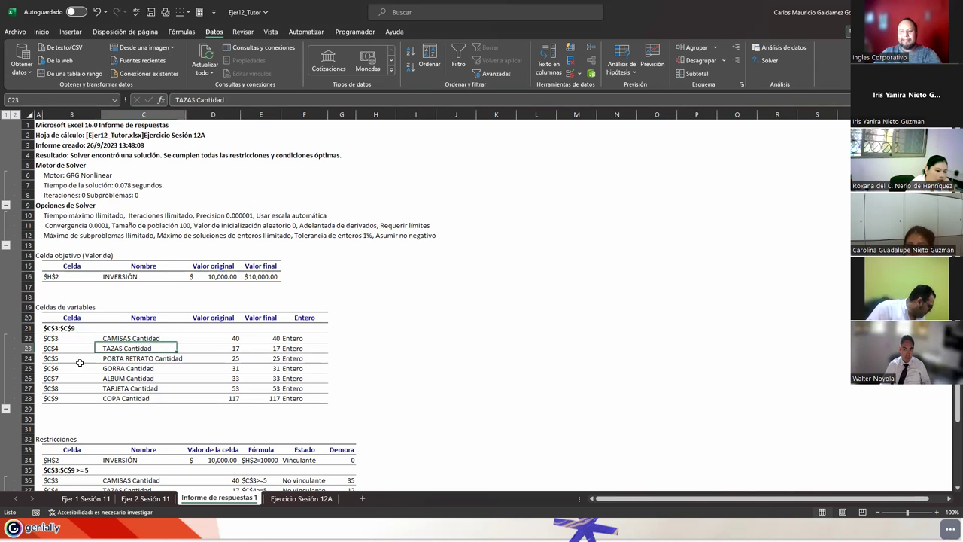
{"action": "left_click", "coordinate": [49, 350]}
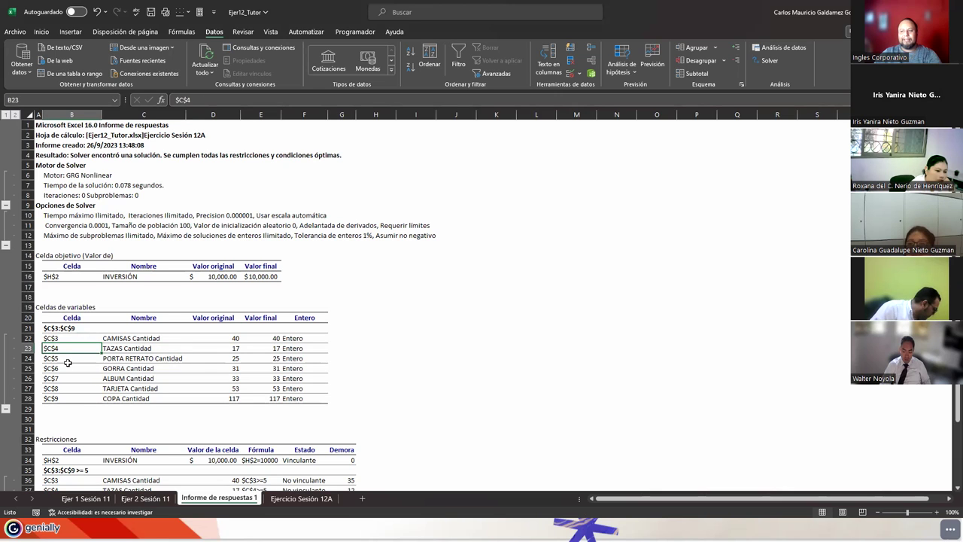
{"action": "left_click", "coordinate": [57, 358]}
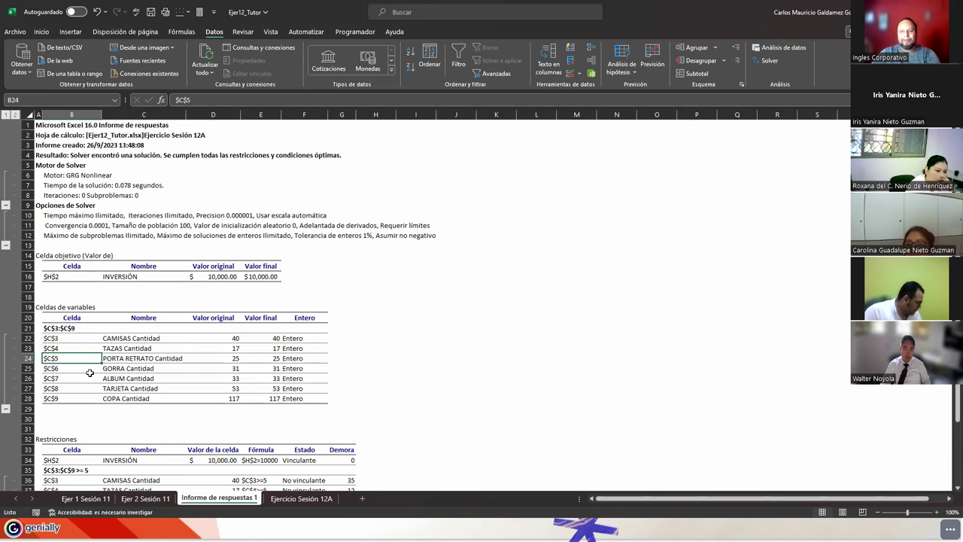
{"action": "left_click", "coordinate": [109, 370]}
{"action": "left_click", "coordinate": [49, 368]}
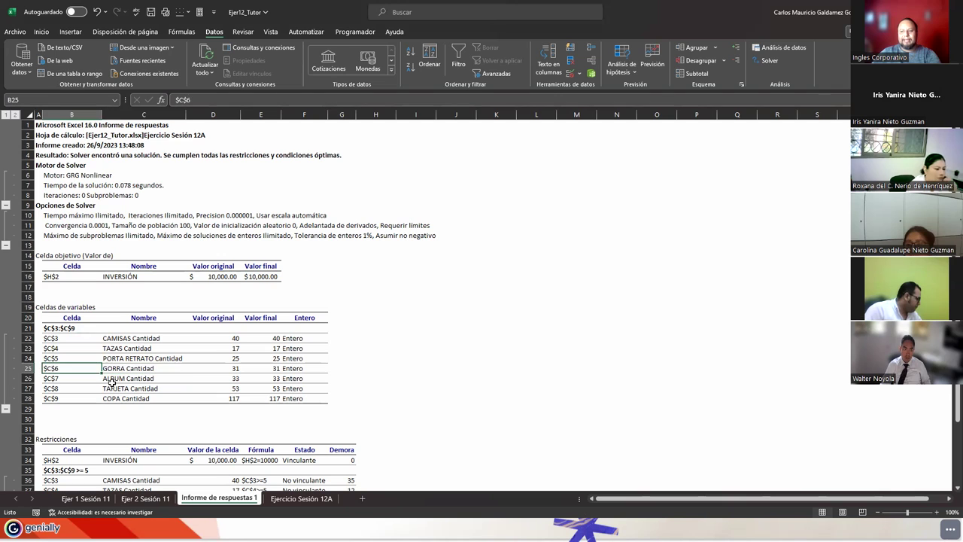
{"action": "left_click", "coordinate": [114, 398]}
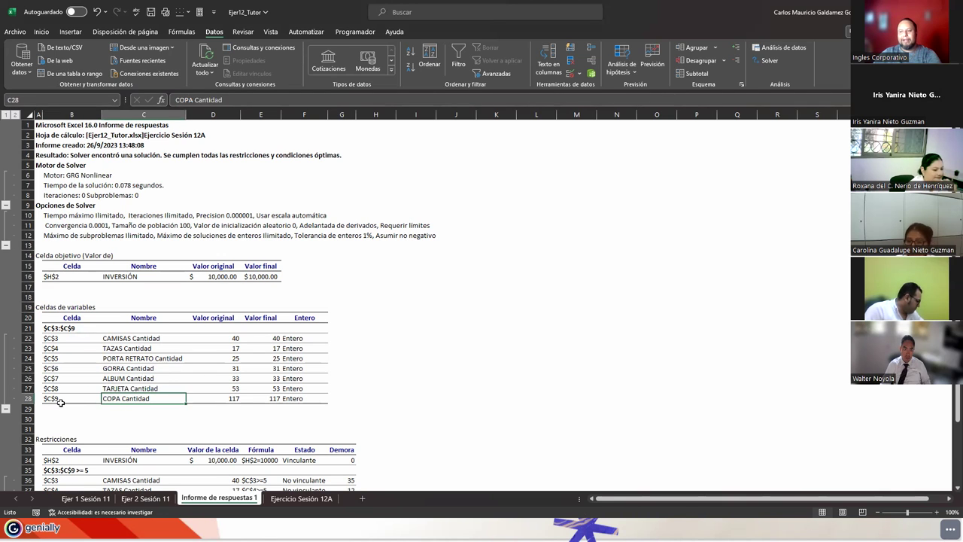
{"action": "left_click", "coordinate": [60, 401]}
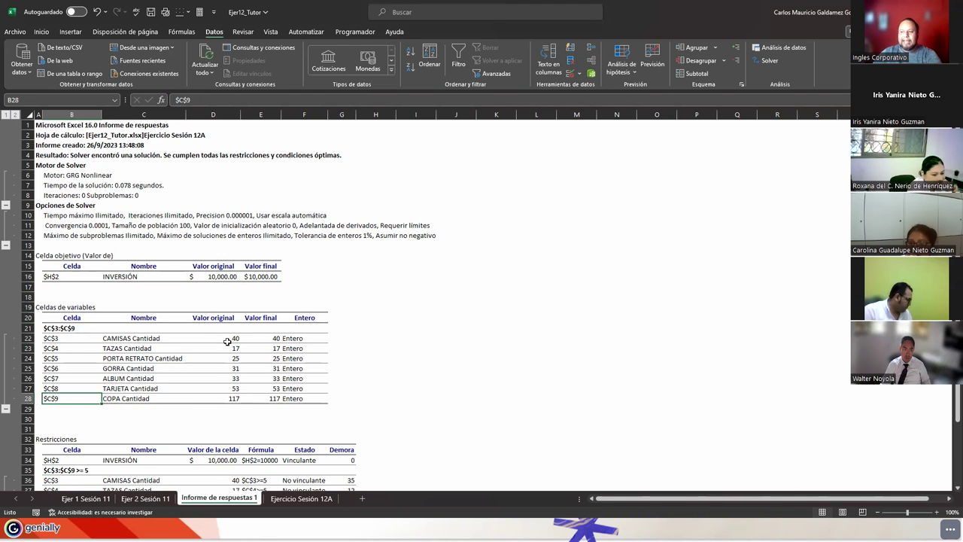
- Compare the variable cells' original and final values, and check their Entero entries and the objective's original value
{"action": "left_click_drag", "start_coordinate": [217, 338], "coordinate": [220, 399]}
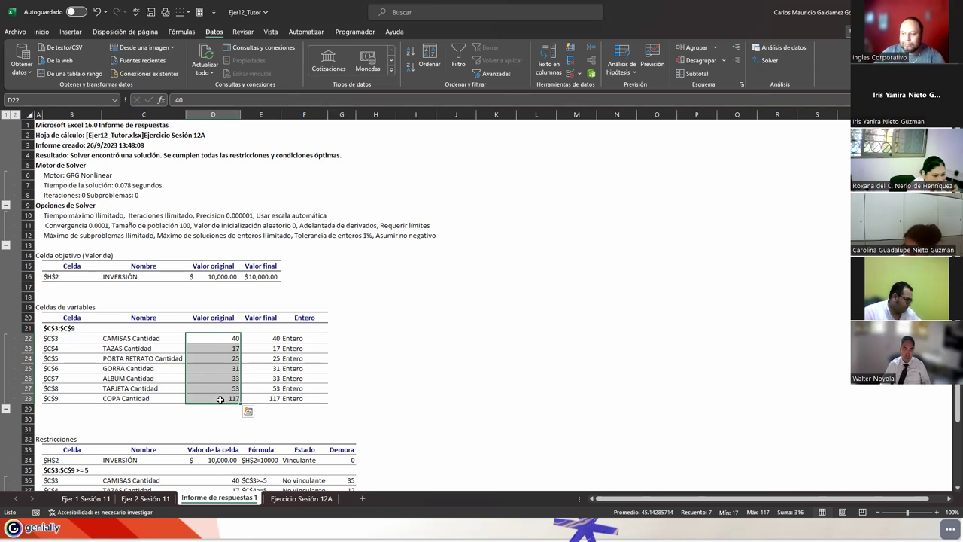
{"action": "left_click_drag", "start_coordinate": [306, 338], "coordinate": [312, 397]}
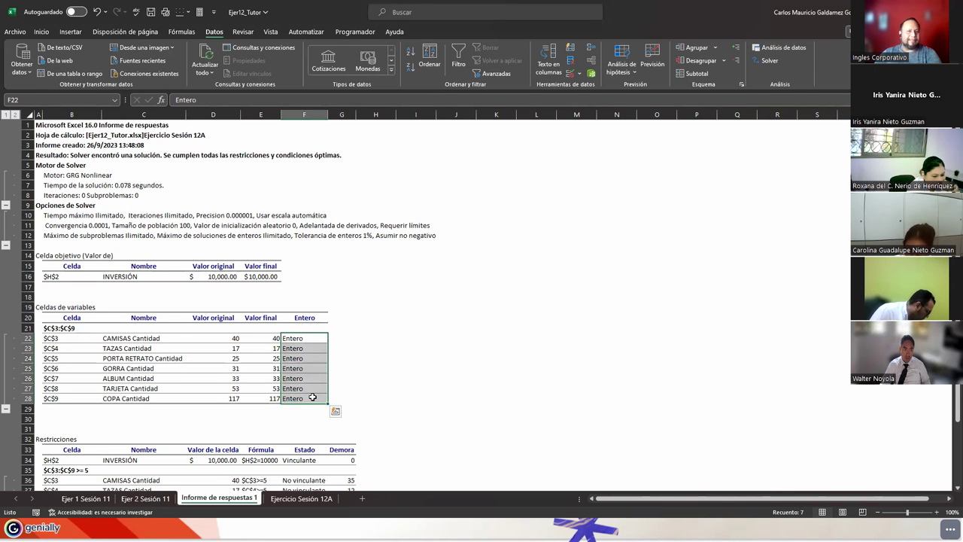
{"action": "left_click_drag", "start_coordinate": [251, 339], "coordinate": [254, 397]}
{"action": "left_click_drag", "start_coordinate": [221, 339], "coordinate": [222, 396]}
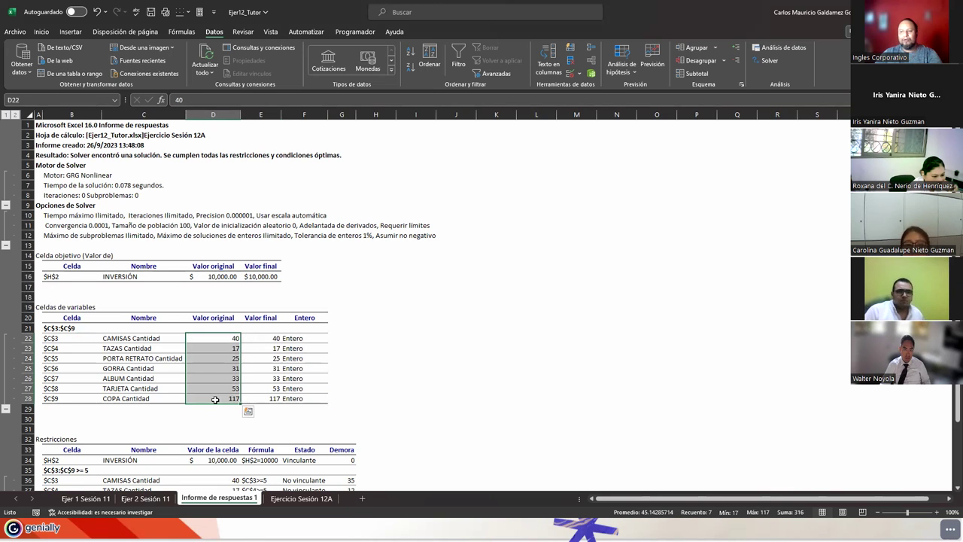
{"action": "left_click", "coordinate": [212, 277]}
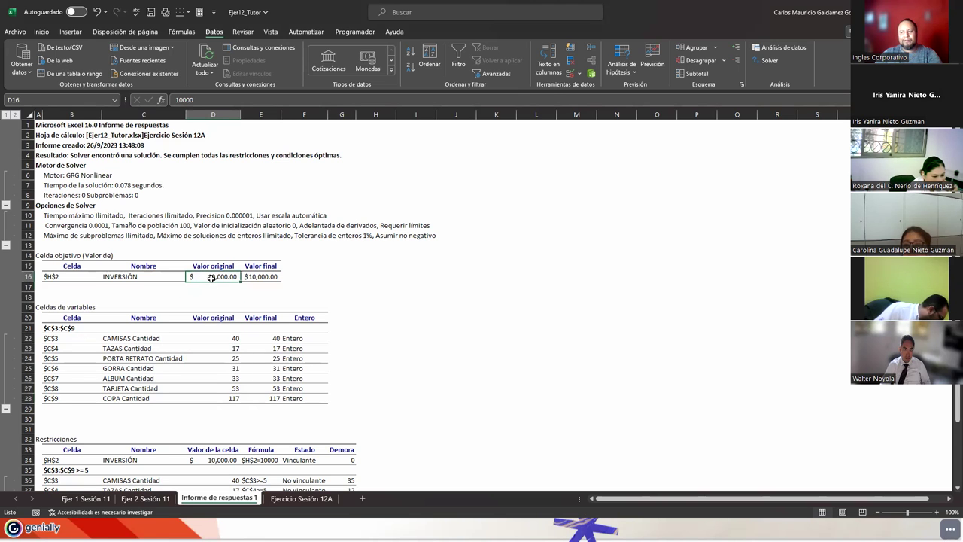
{"action": "left_click_drag", "start_coordinate": [267, 338], "coordinate": [265, 400]}
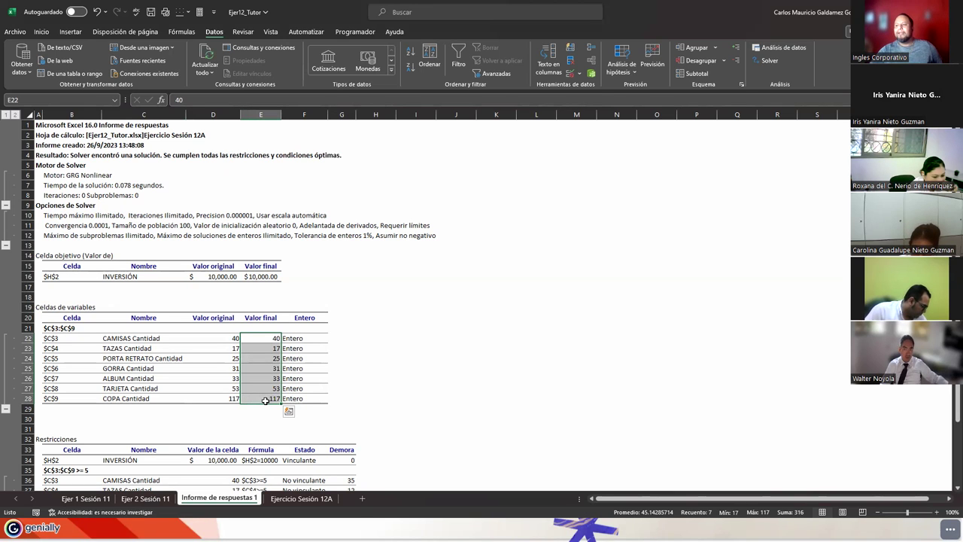
- Examine the INVERSIÓN row of the Restricciones section, reading its cell reference, cell value, formula and Estado
{"action": "left_click", "coordinate": [40, 439]}
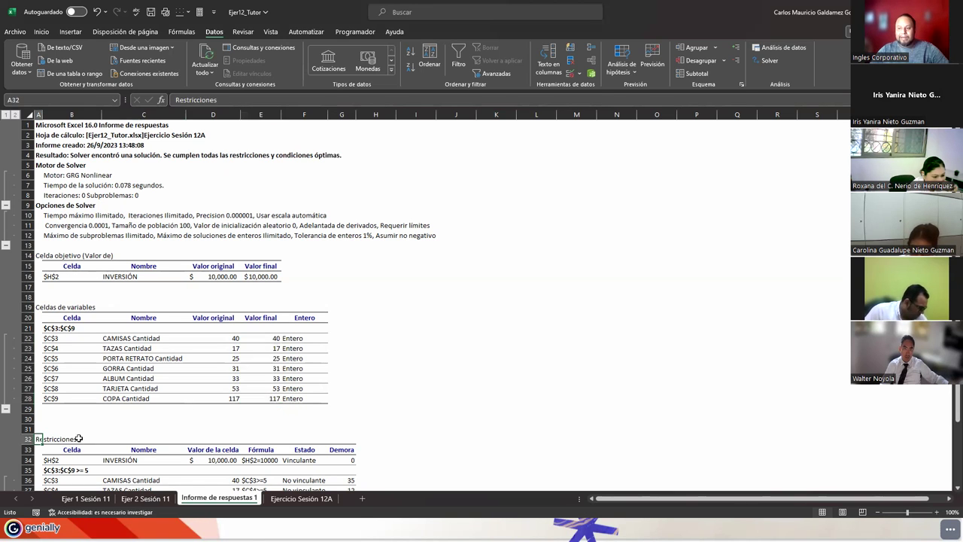
{"action": "scroll", "coordinate": [185, 420], "scroll_direction": "down", "scroll_amount": 5}
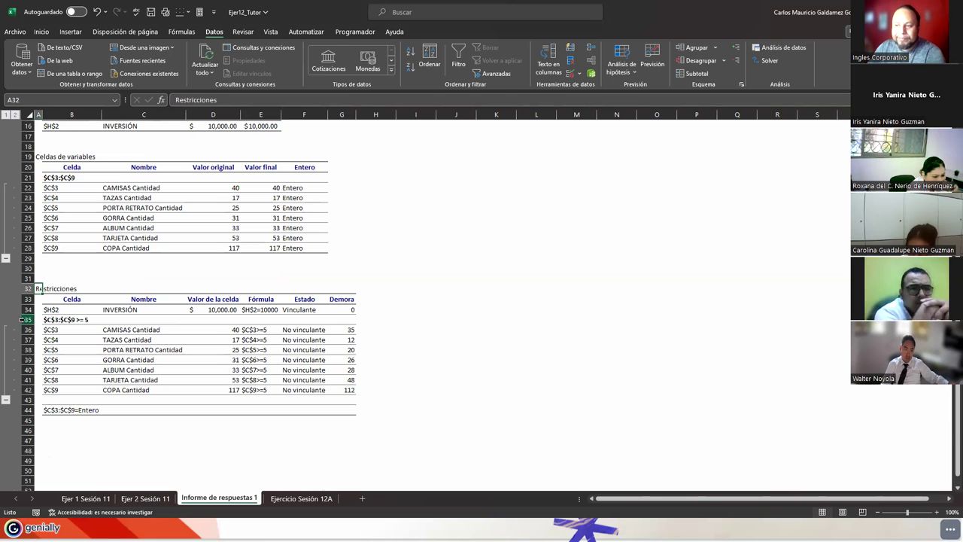
{"action": "left_click", "coordinate": [59, 310]}
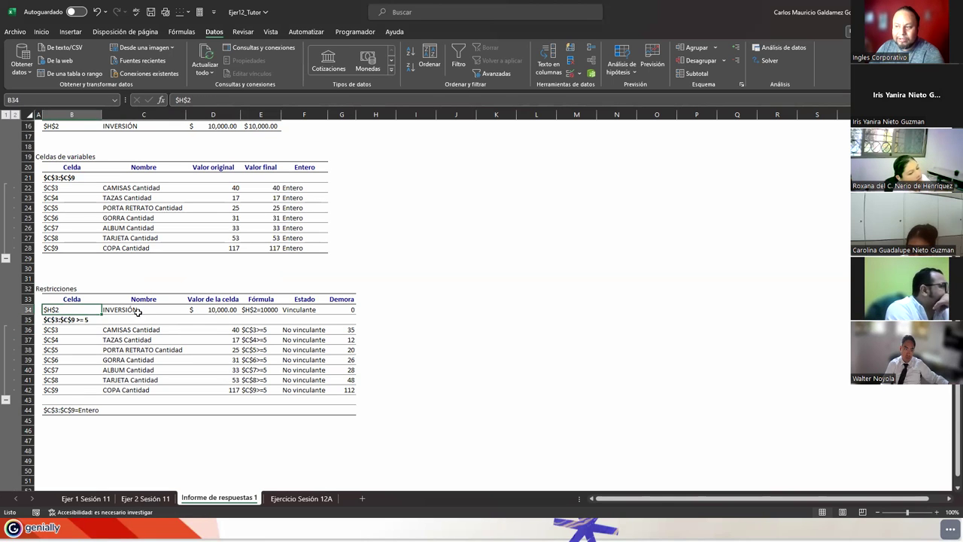
{"action": "left_click", "coordinate": [228, 309]}
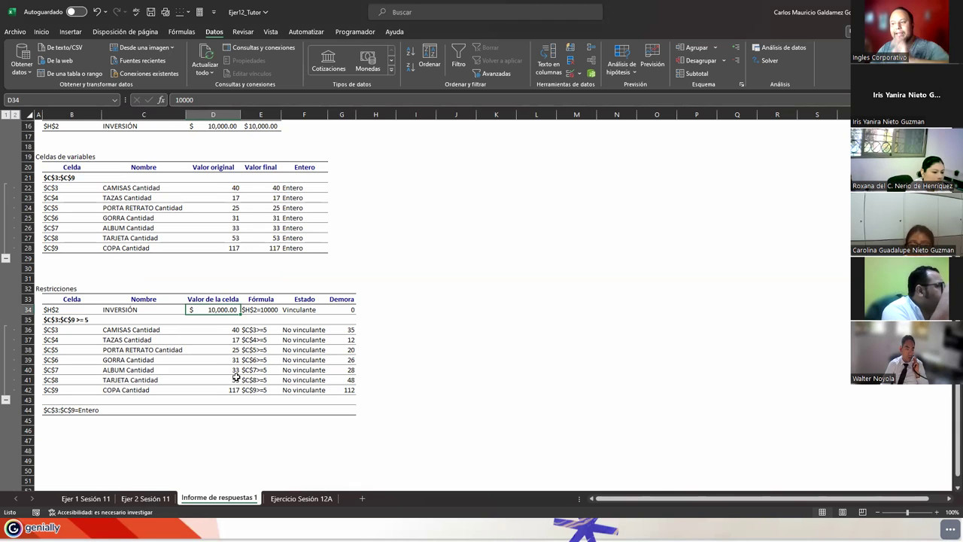
{"action": "left_click", "coordinate": [259, 310]}
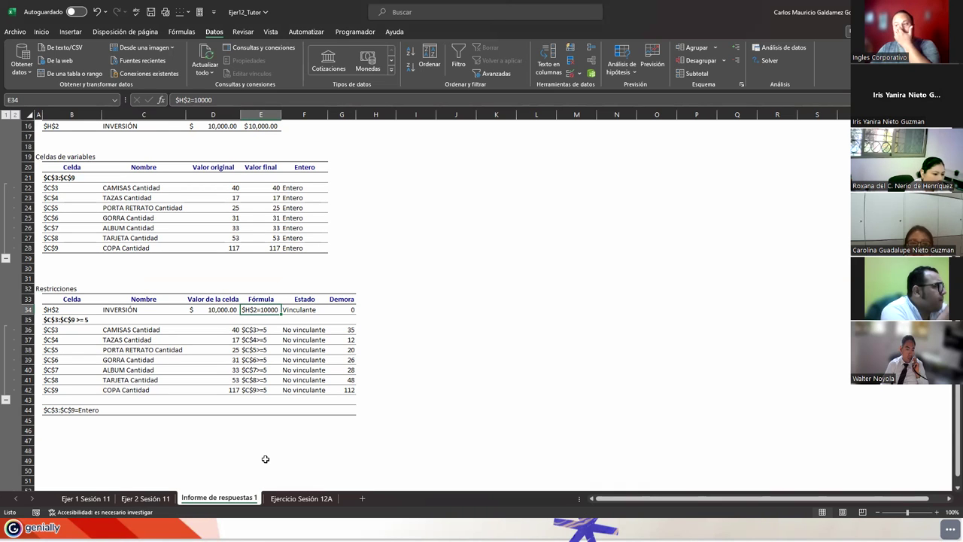
{"action": "left_click", "coordinate": [306, 311]}
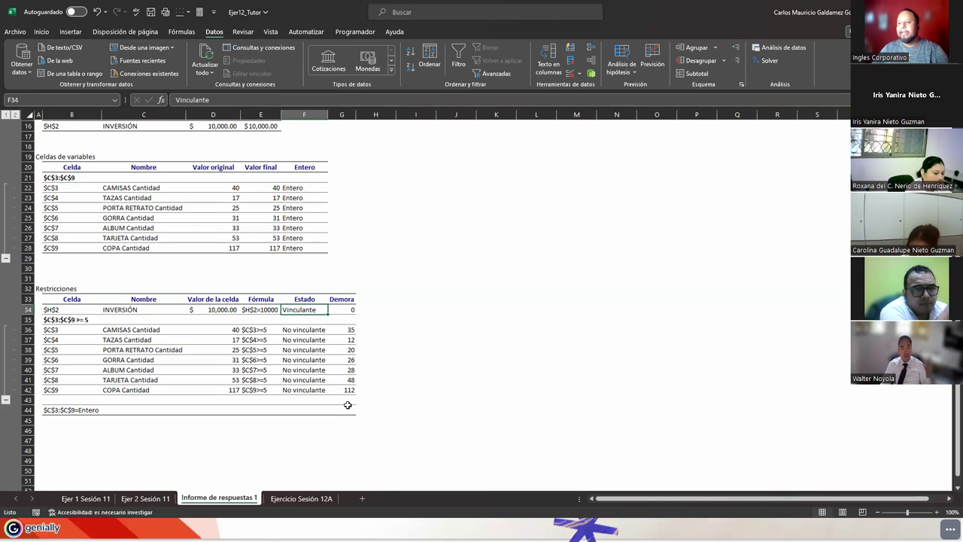
- Compare the Estado of the INVERSIÓN constraint and its formula with the Estado entries of the product quantity constraints
{"action": "left_click", "coordinate": [255, 311]}
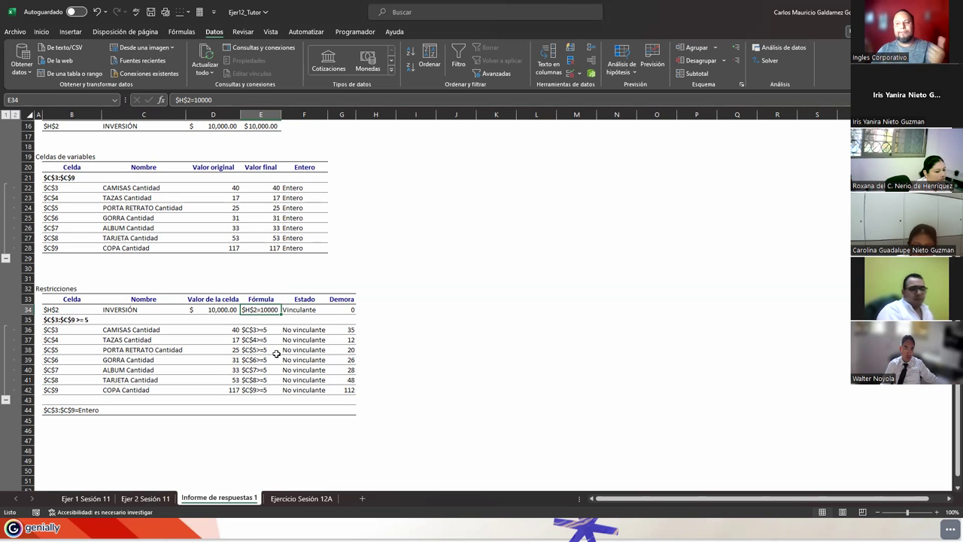
{"action": "left_click", "coordinate": [296, 331]}
{"action": "left_click_drag", "start_coordinate": [297, 329], "coordinate": [311, 383]}
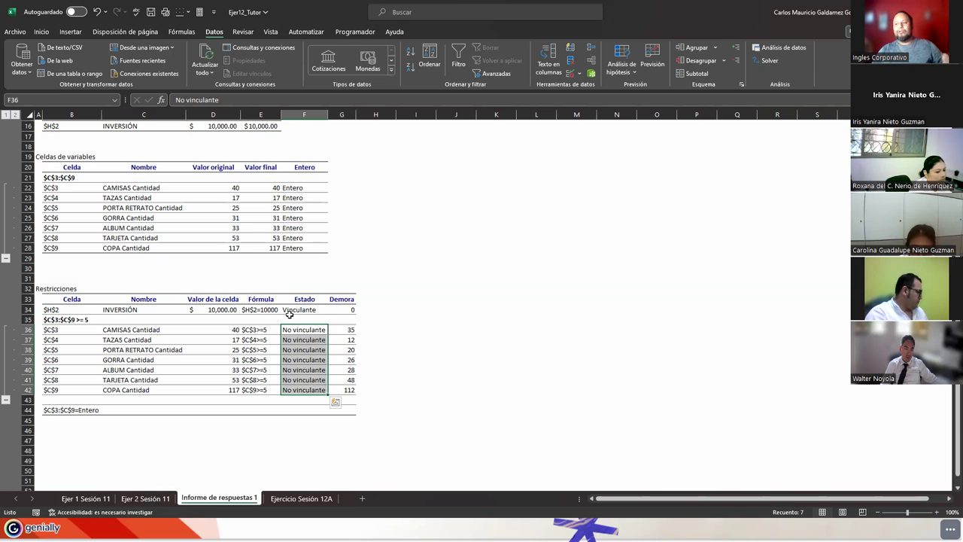
{"action": "left_click", "coordinate": [249, 312]}
{"action": "left_click", "coordinate": [117, 310]}
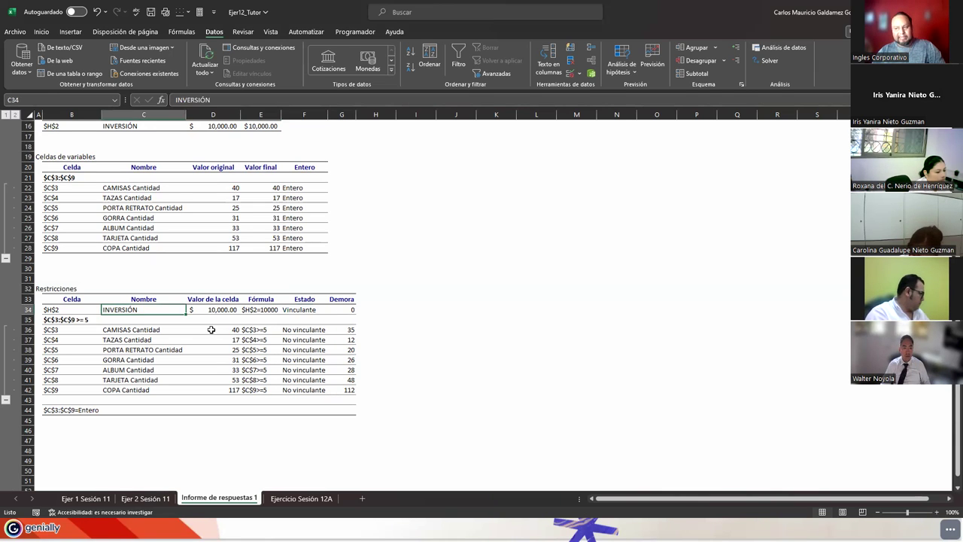
{"action": "left_click", "coordinate": [296, 311]}
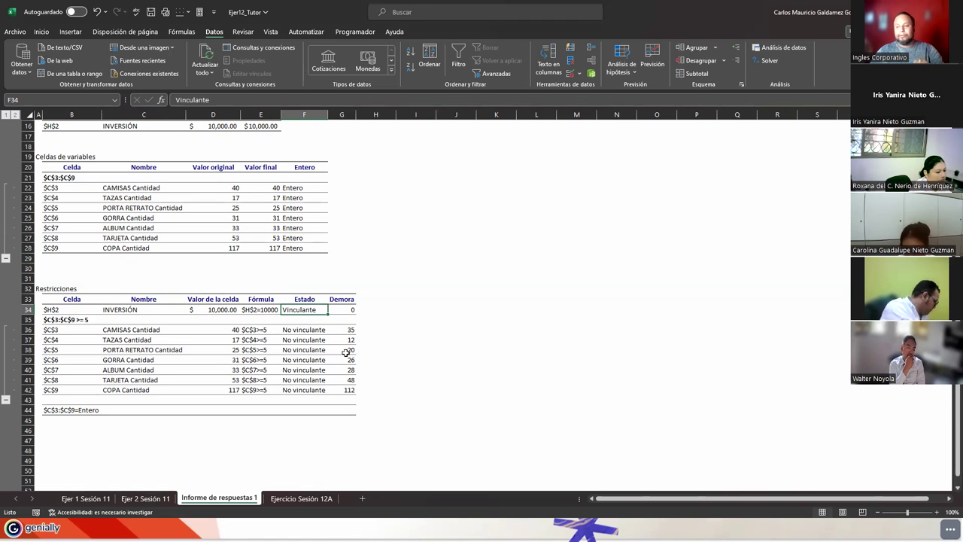
- Check the product constraints' Estado, Valor de la celda and Demora entries against the objective cell's original value
{"action": "left_click_drag", "start_coordinate": [291, 333], "coordinate": [299, 390]}
{"action": "left_click_drag", "start_coordinate": [230, 329], "coordinate": [223, 390]}
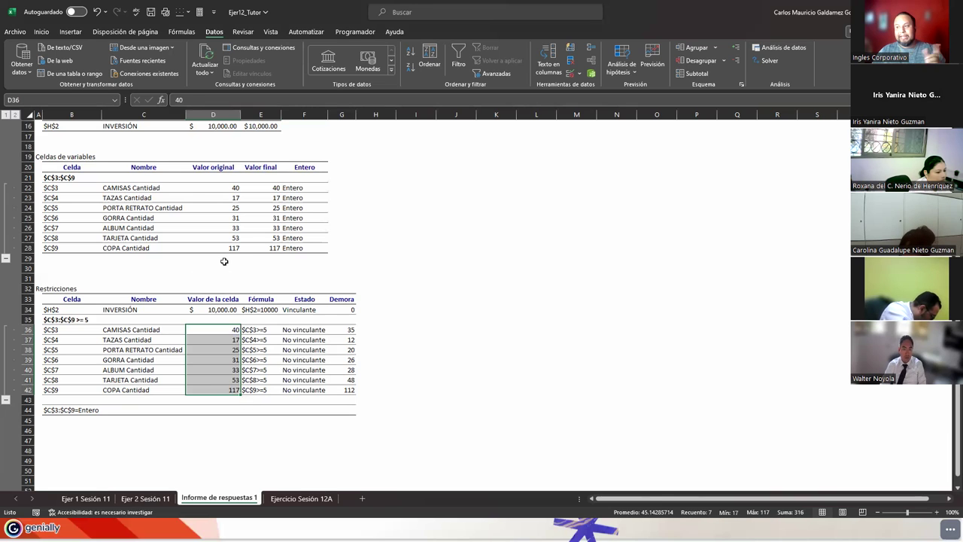
{"action": "left_click", "coordinate": [215, 126]}
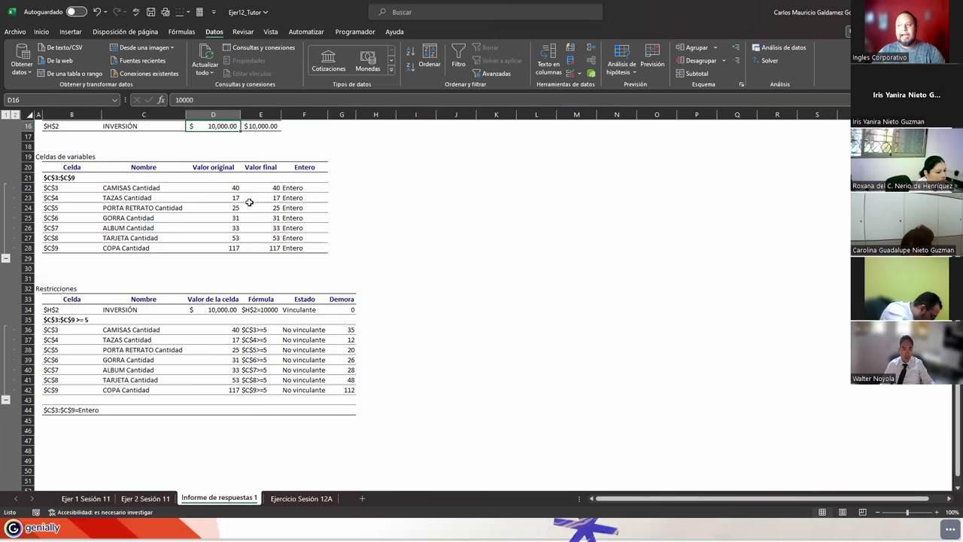
{"action": "left_click_drag", "start_coordinate": [303, 330], "coordinate": [304, 389]}
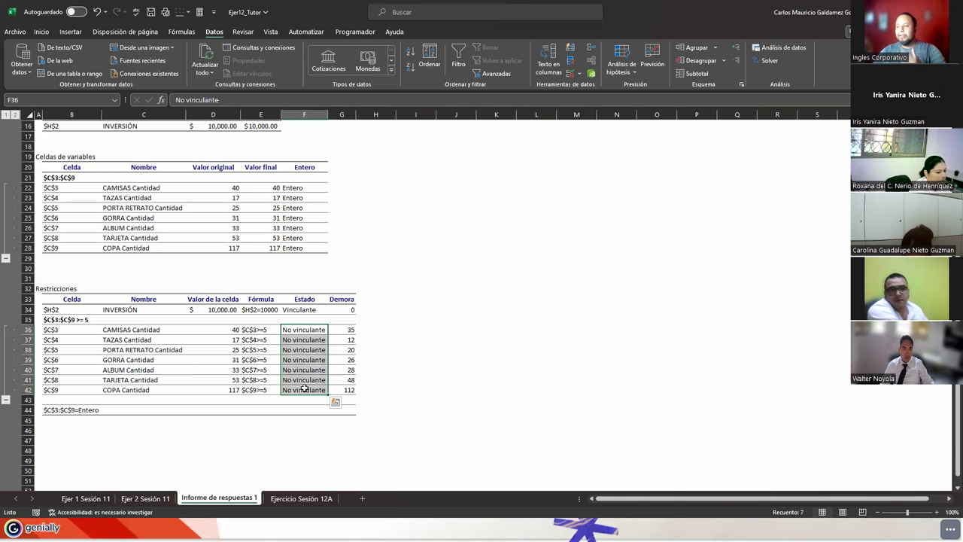
{"action": "left_click_drag", "start_coordinate": [336, 331], "coordinate": [346, 390]}
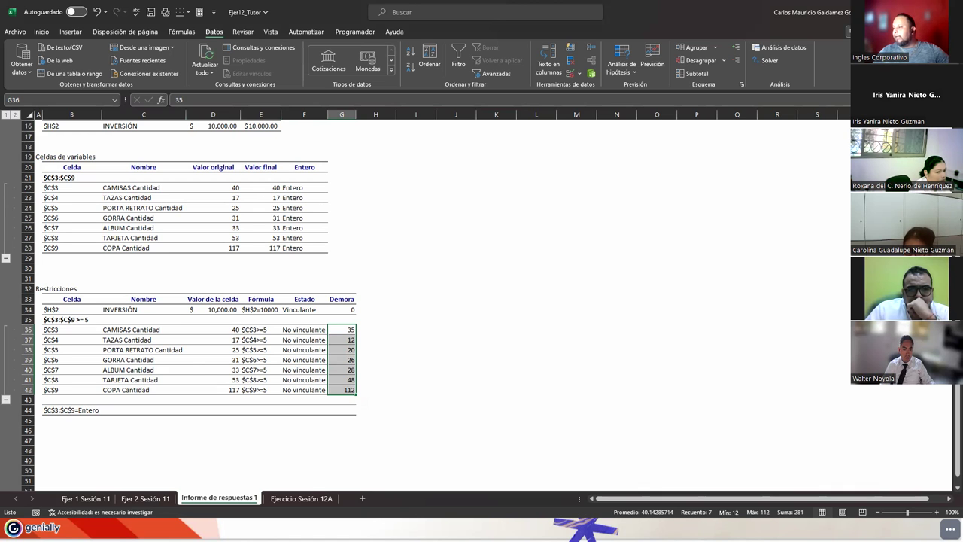
- Examine the minimum-quantity formulas and the $C$3:$C$9=Entero constraint alongside the product cell values in the Restricciones section
{"action": "scroll", "coordinate": [270, 409], "scroll_direction": "up", "scroll_amount": 5}
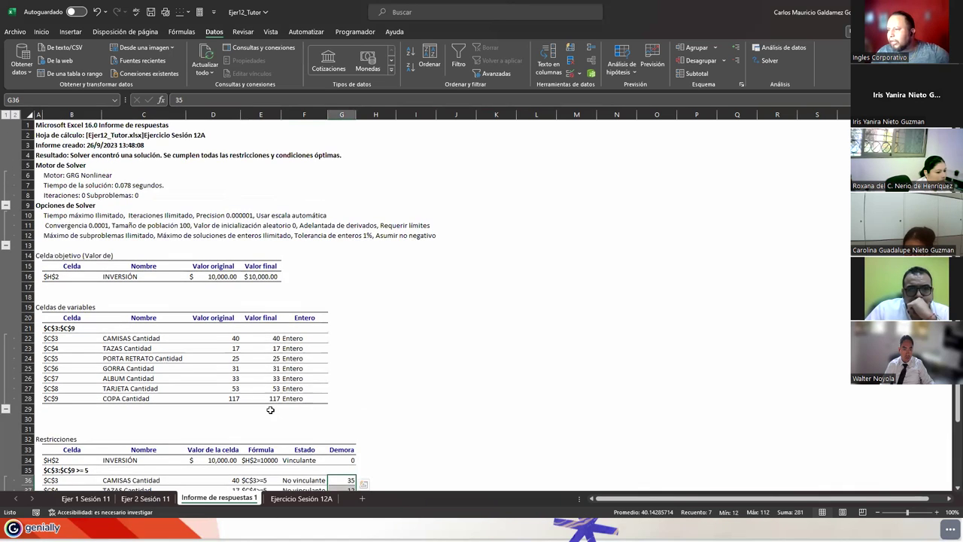
{"action": "scroll", "coordinate": [270, 409], "scroll_direction": "down", "scroll_amount": 5}
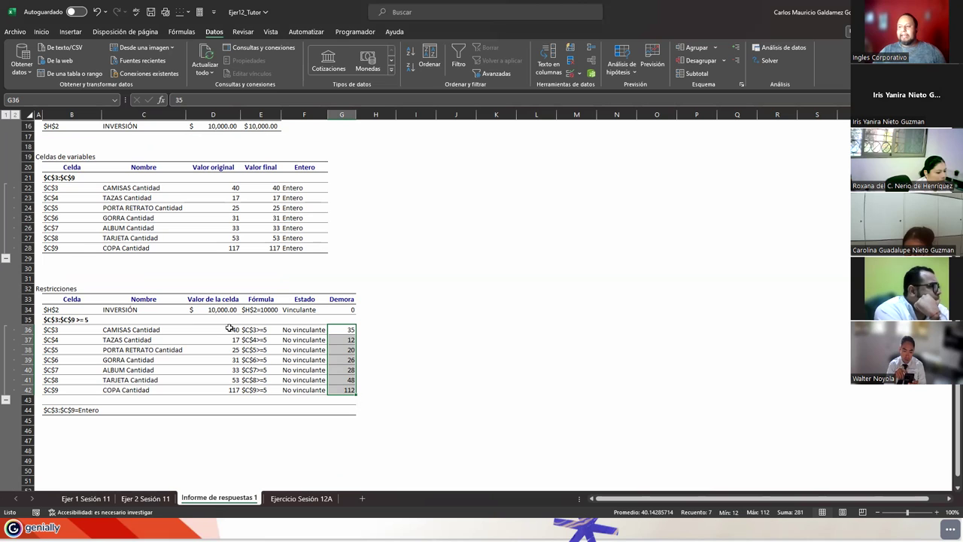
{"action": "left_click", "coordinate": [254, 328]}
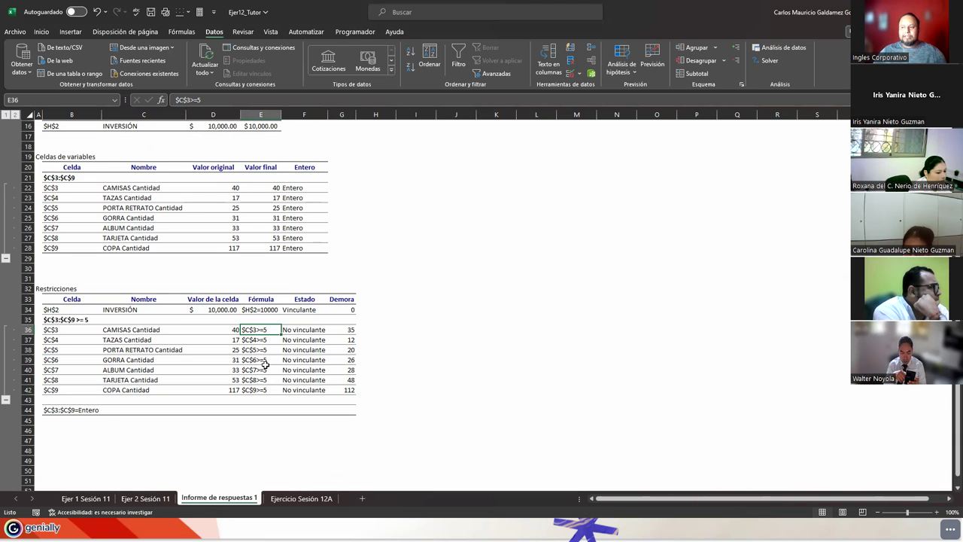
{"action": "left_click", "coordinate": [47, 411]}
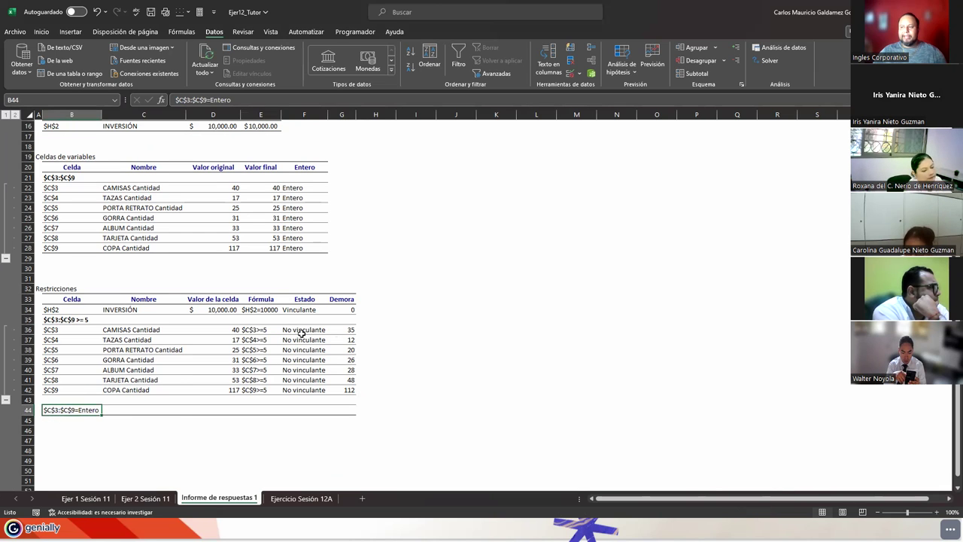
{"action": "left_click", "coordinate": [226, 331]}
{"action": "left_click_drag", "start_coordinate": [220, 349], "coordinate": [222, 391]}
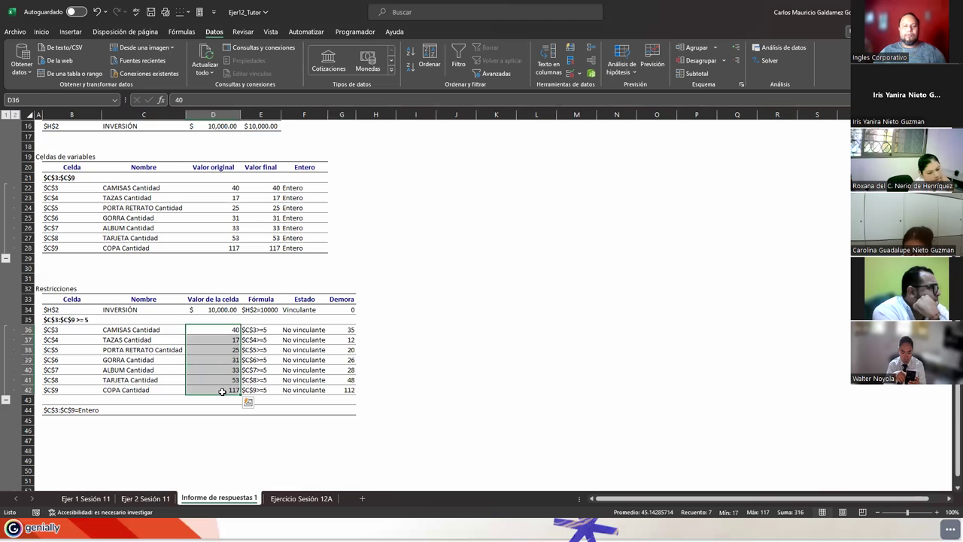
{"action": "left_click", "coordinate": [222, 391]}
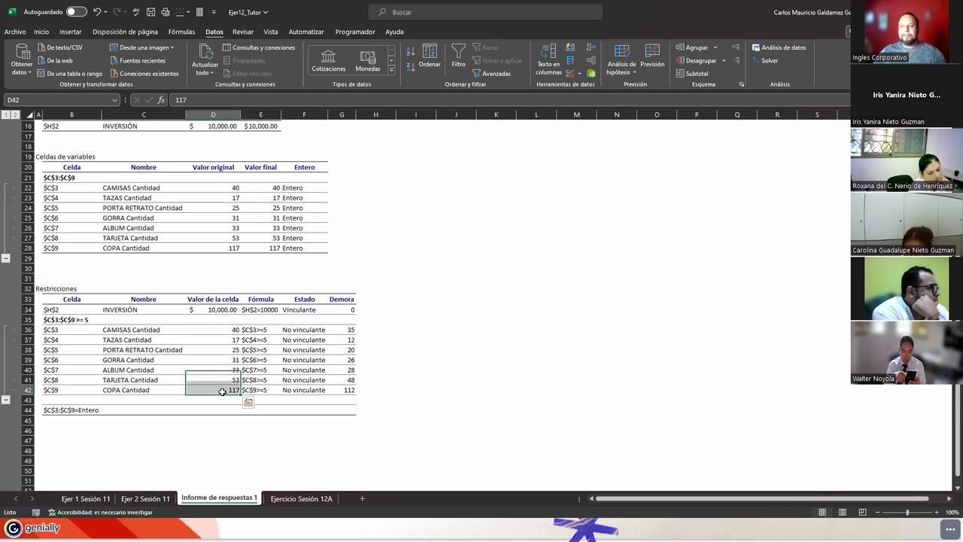
- Collapse the answer report's detail rows for the Solver options, Solver engine, variable cells and minimum-quantity constraints
{"action": "scroll", "coordinate": [220, 394], "scroll_direction": "up", "scroll_amount": 5}
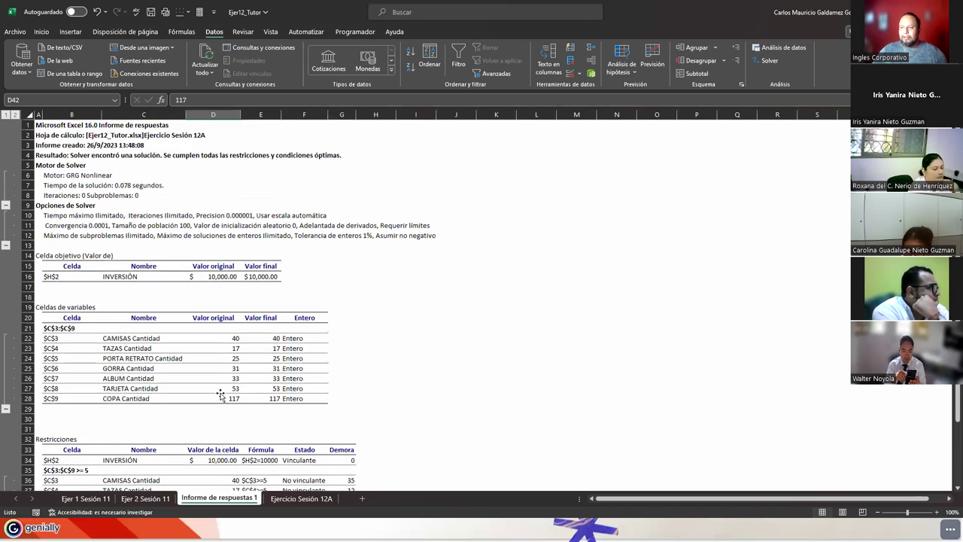
{"action": "left_click", "coordinate": [5, 245]}
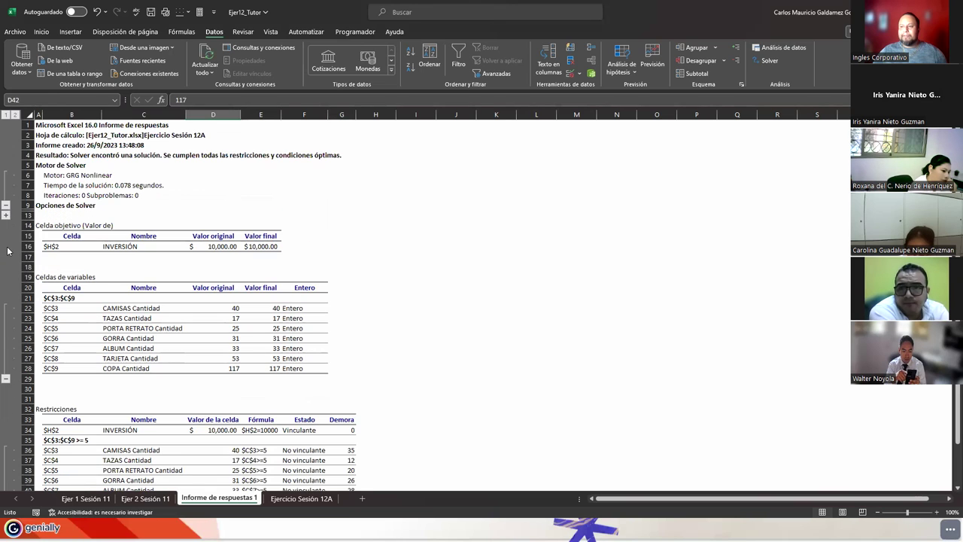
{"action": "left_click", "coordinate": [6, 208]}
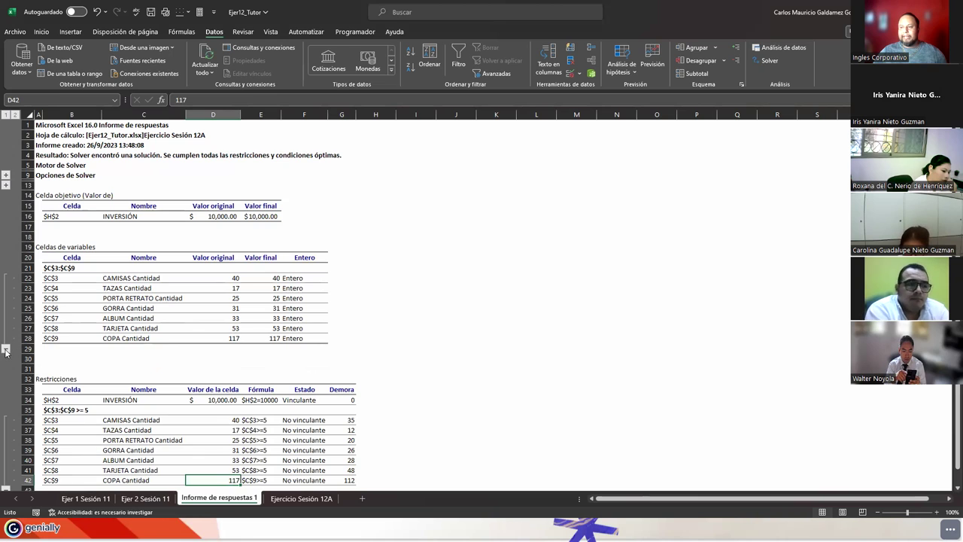
{"action": "left_click", "coordinate": [5, 349]}
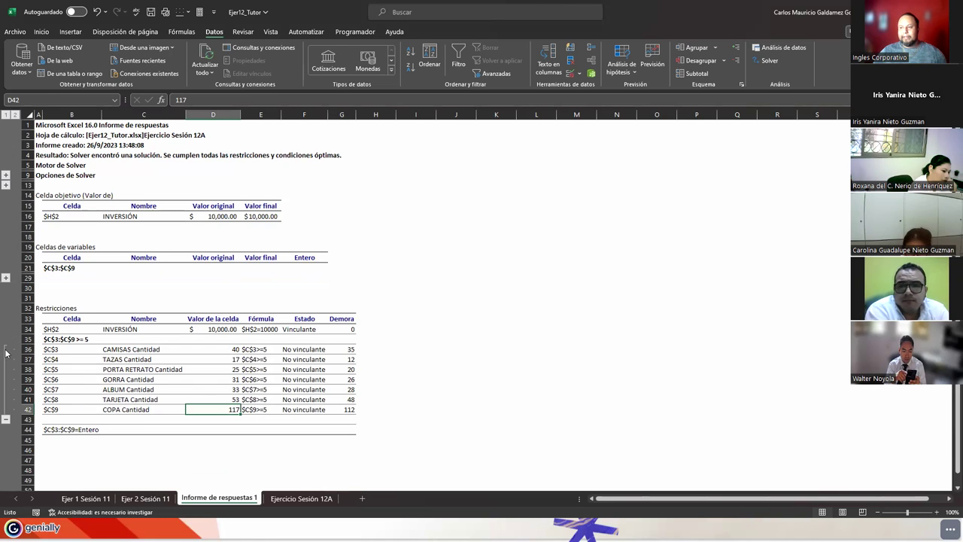
{"action": "left_click", "coordinate": [5, 420]}
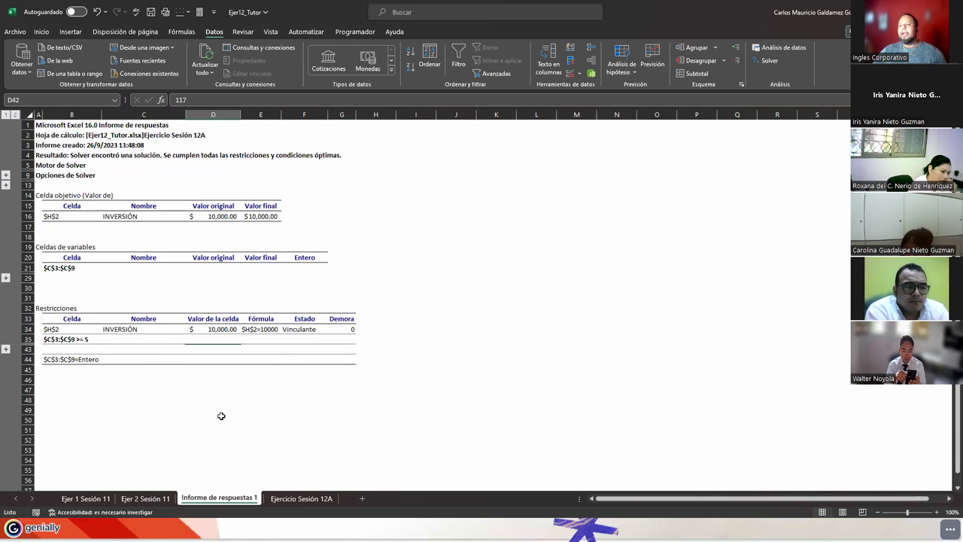
- Expand the report's grouped rows section by section, collapse the whole outline to level 1 and restore it to level 2
{"action": "left_click", "coordinate": [6, 349]}
{"action": "left_click", "coordinate": [5, 278]}
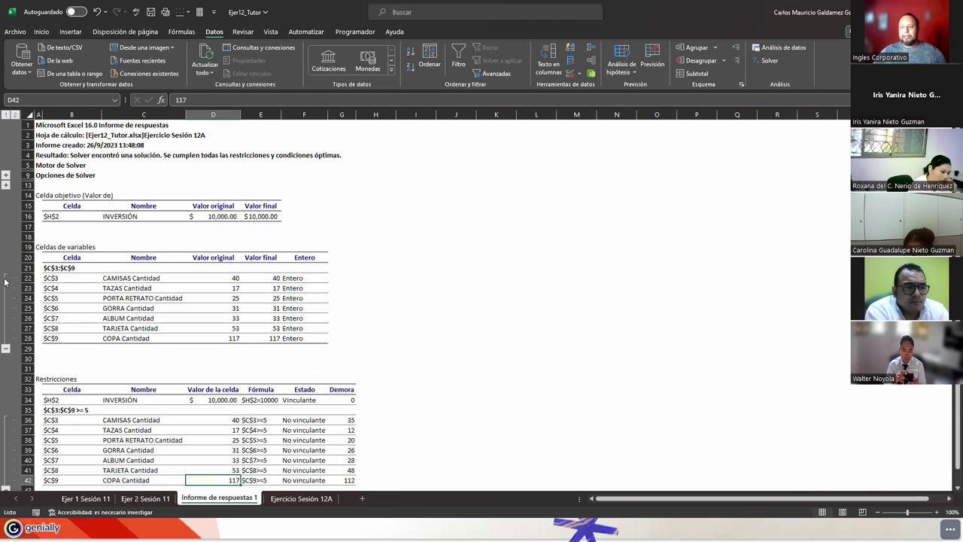
{"action": "left_click", "coordinate": [5, 185]}
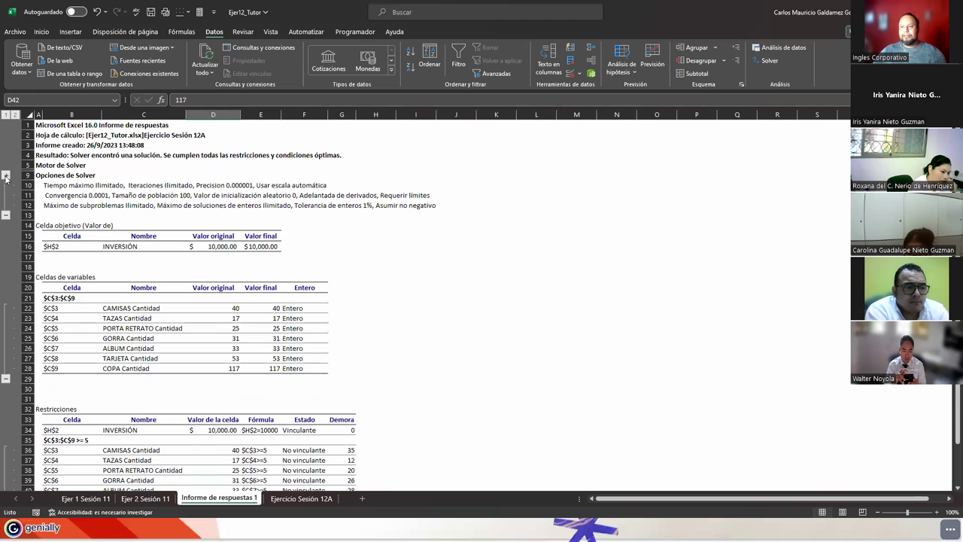
{"action": "left_click", "coordinate": [6, 175]}
{"action": "left_click", "coordinate": [5, 115]}
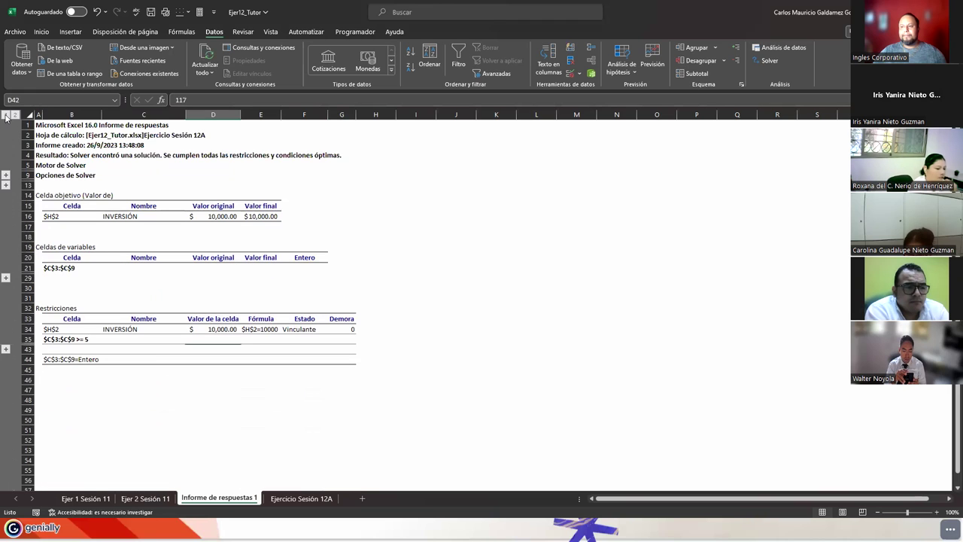
{"action": "left_click", "coordinate": [15, 115]}
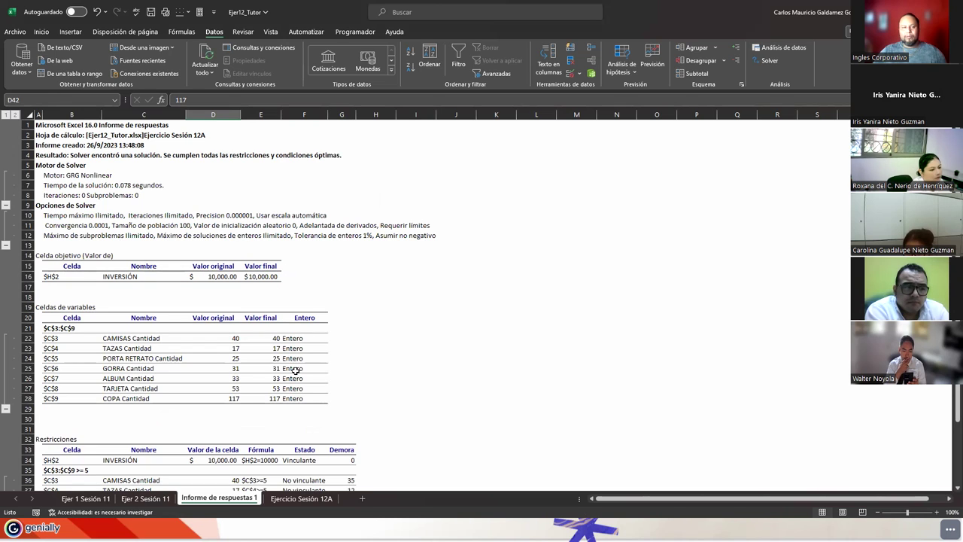
- Review the variable cell range, the Celda objetivo table's reference and final value, and the Solver engine used in the report
{"action": "left_click", "coordinate": [67, 329]}
{"action": "left_click_drag", "start_coordinate": [48, 265], "coordinate": [257, 277]}
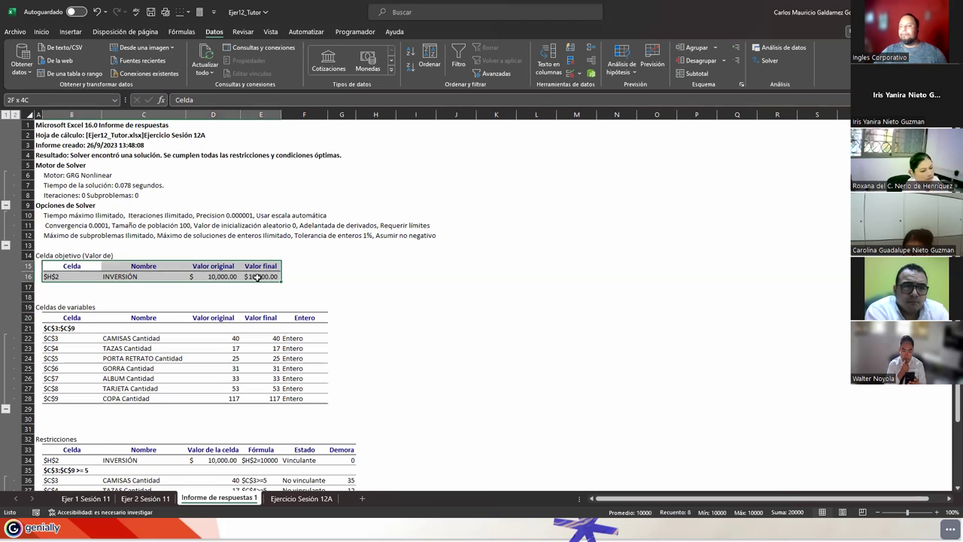
{"action": "left_click", "coordinate": [258, 277]}
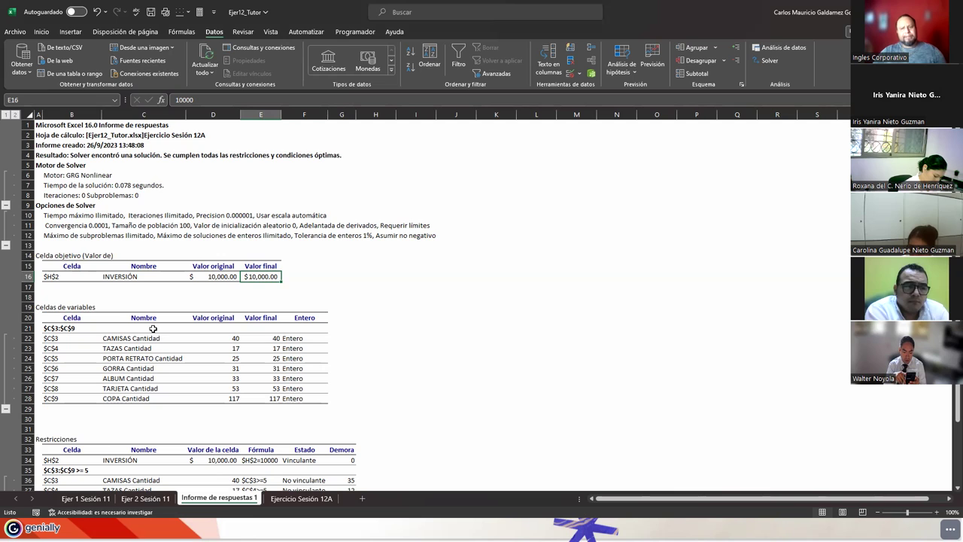
{"action": "left_click", "coordinate": [96, 276]}
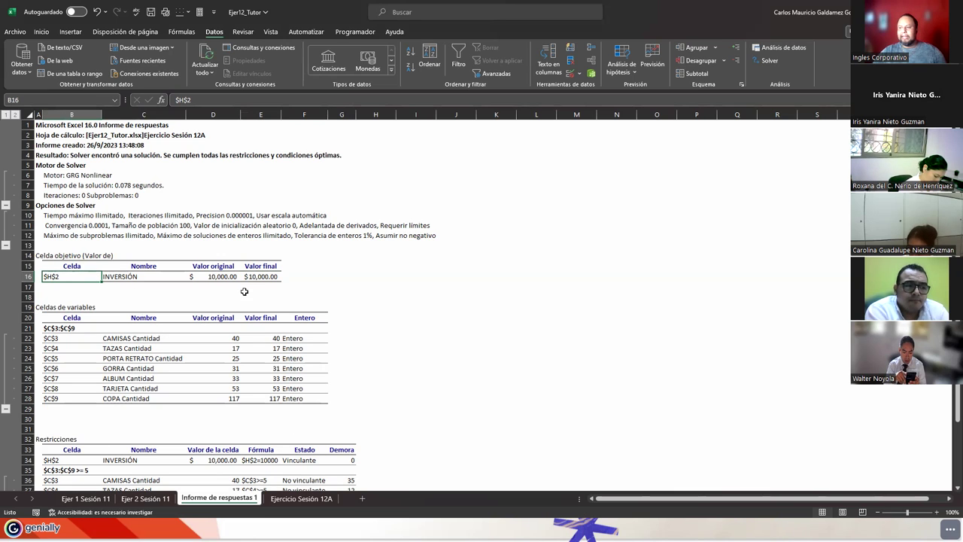
{"action": "left_click", "coordinate": [70, 174]}
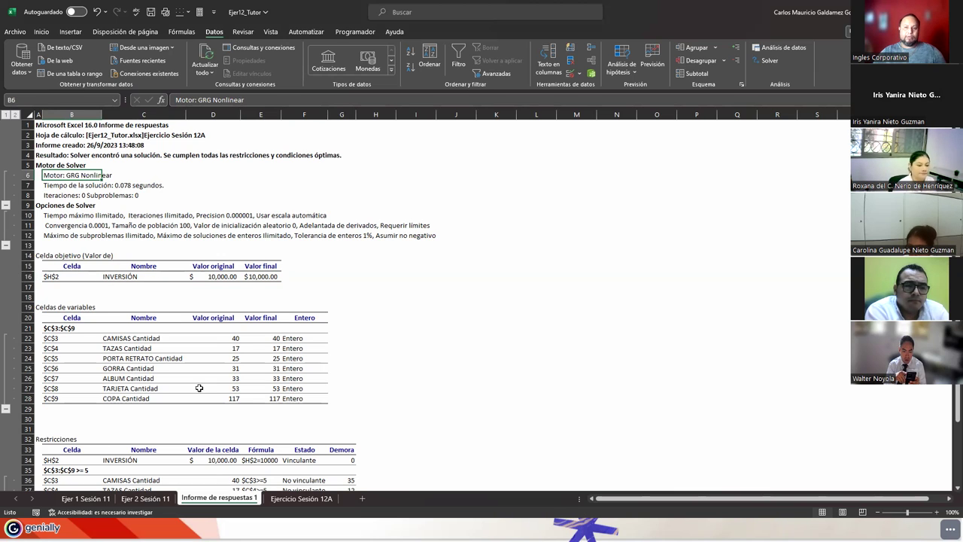
- Look over the Ejer 2 Sesión 11 sheet and open the Ejer 1 Sesión 11 sheet
{"action": "left_click", "coordinate": [145, 499]}
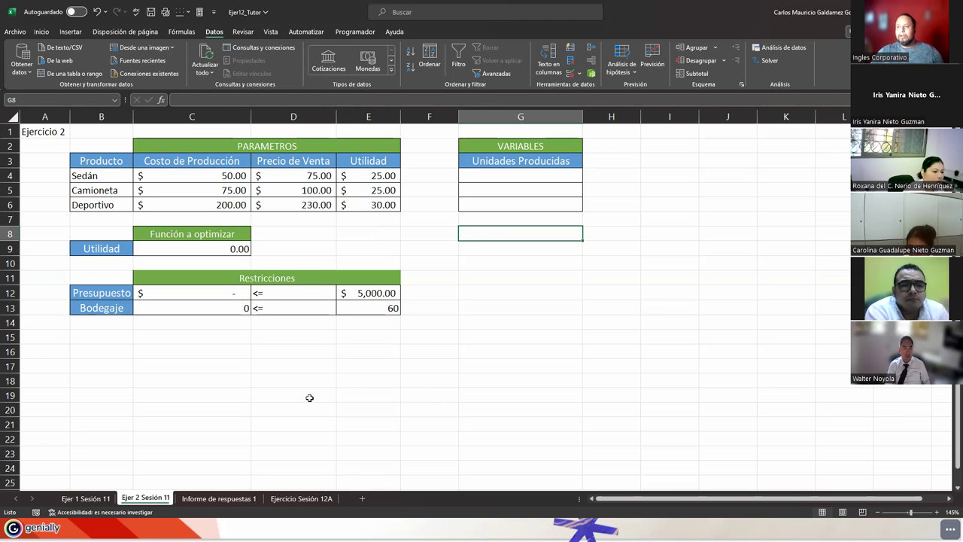
{"action": "left_click", "coordinate": [85, 498]}
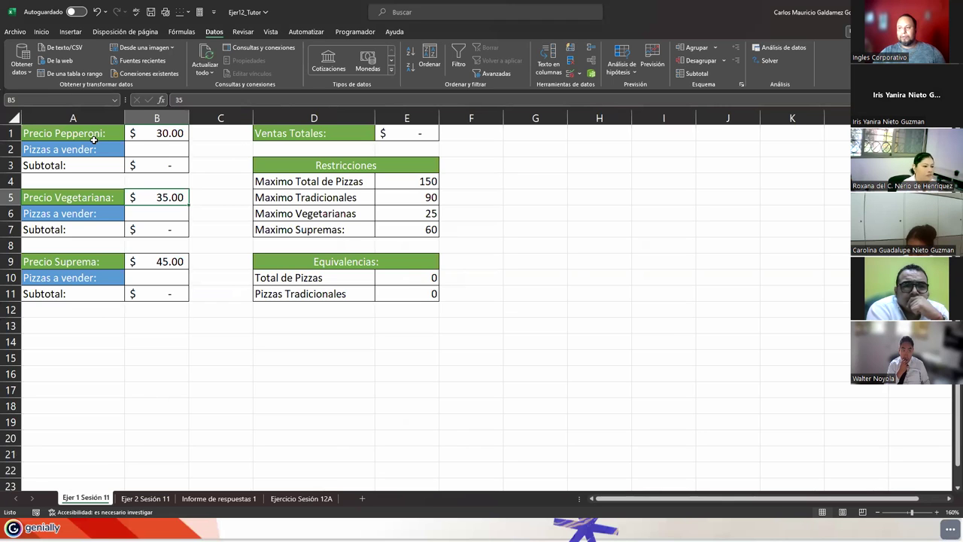
- Look over the pizza exercise table, open the Ejer 2 Sesión 11 sheet and capture a screenshot of all its tables
{"action": "left_click_drag", "start_coordinate": [70, 136], "coordinate": [377, 298]}
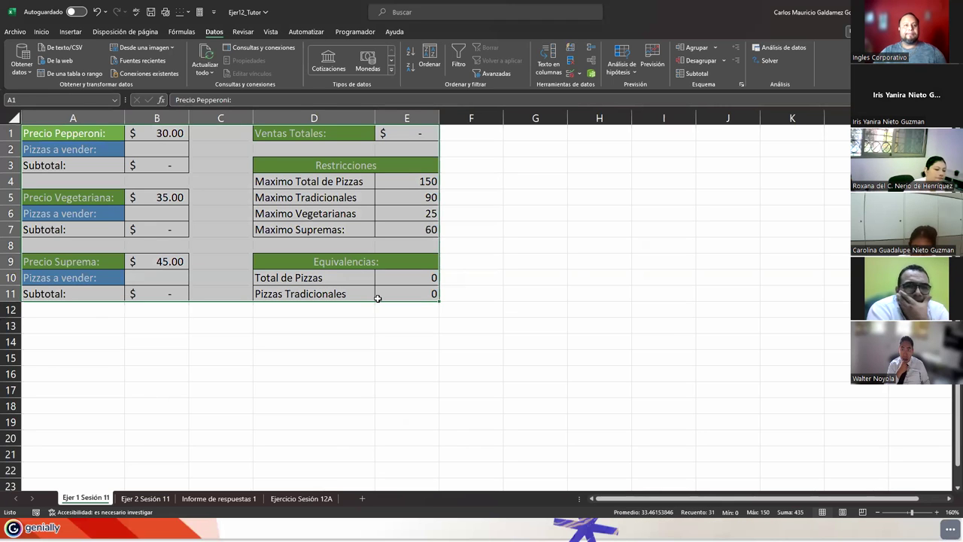
{"action": "left_click", "coordinate": [378, 298]}
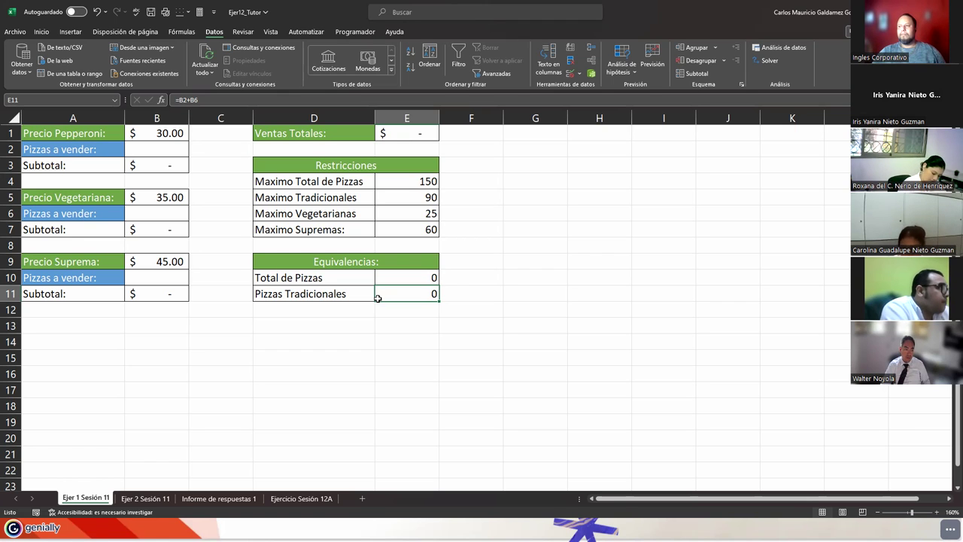
{"action": "left_click", "coordinate": [145, 498]}
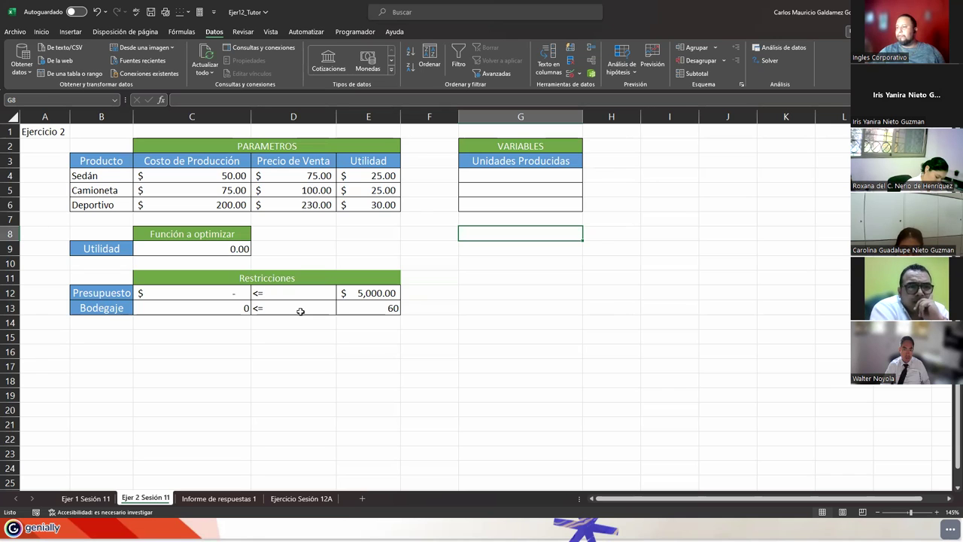
{"action": "left_click", "coordinate": [195, 381]}
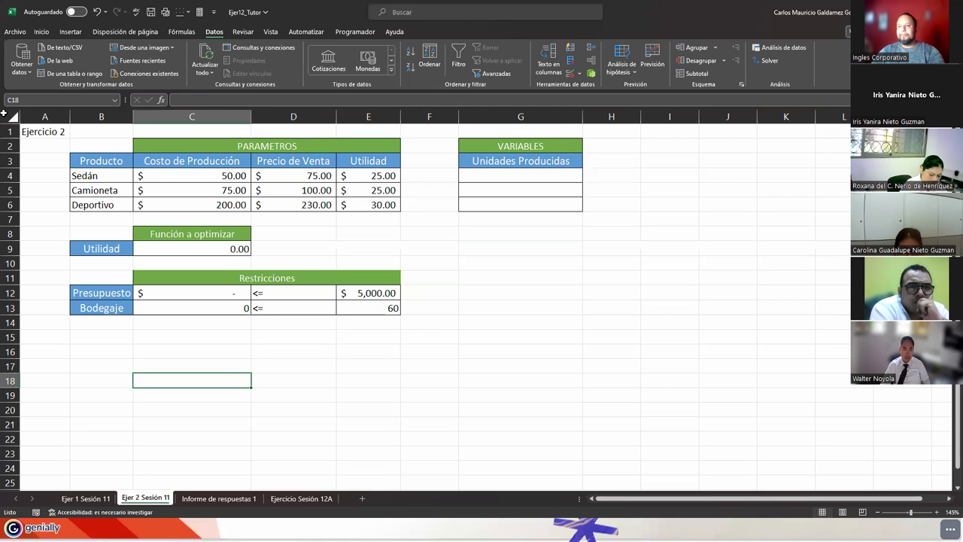
{"action": "key", "text": "super+shift+s"}
{"action": "left_click_drag", "start_coordinate": [2, 109], "coordinate": [606, 336]}
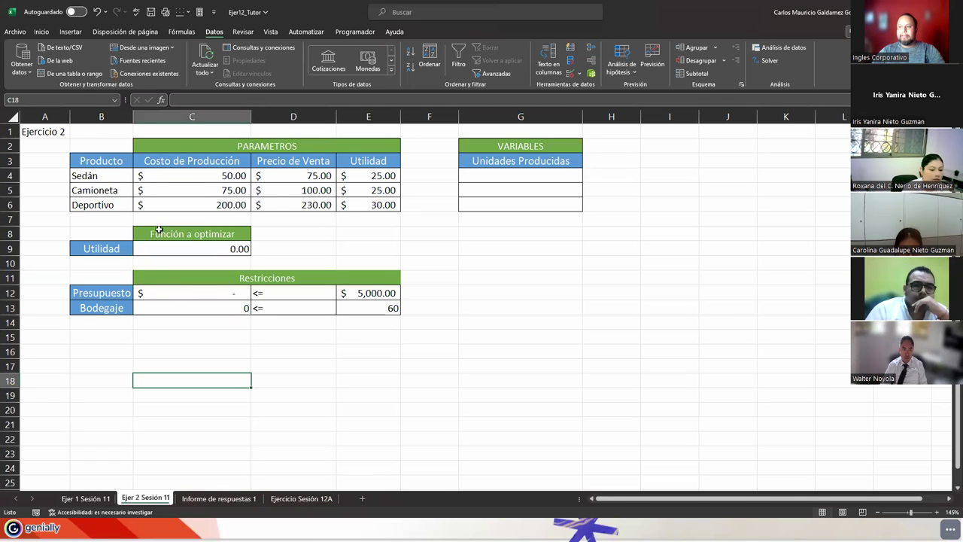
- Review the PARAMETROS table and the Sedán cost, price and utility cells, and clear the Utilidad values in E4:E6
{"action": "left_click_drag", "start_coordinate": [159, 149], "coordinate": [167, 198]}
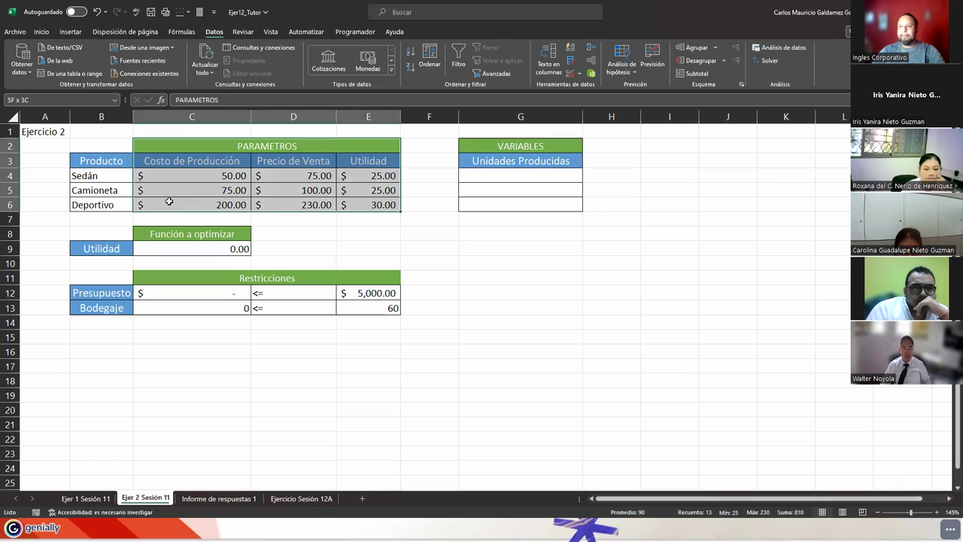
{"action": "left_click", "coordinate": [373, 180]}
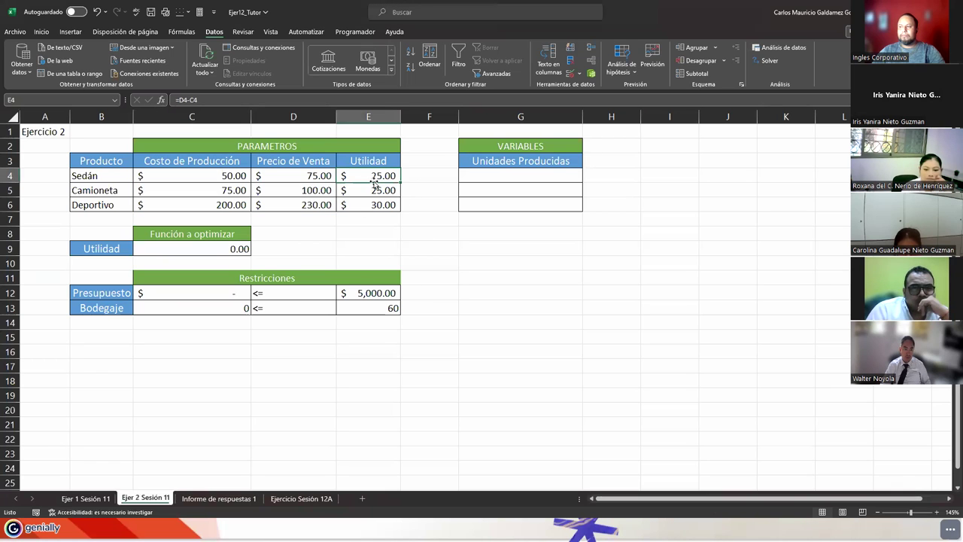
{"action": "left_click", "coordinate": [294, 179]}
{"action": "left_click", "coordinate": [197, 179]}
{"action": "left_click", "coordinate": [382, 179]}
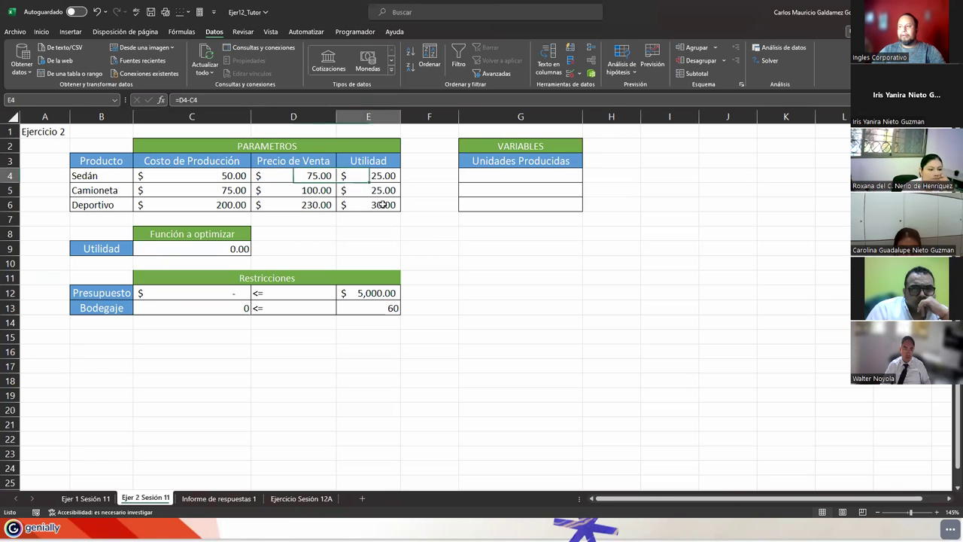
{"action": "left_click", "coordinate": [383, 204], "text": "shift"}
{"action": "key", "text": "Delete"}
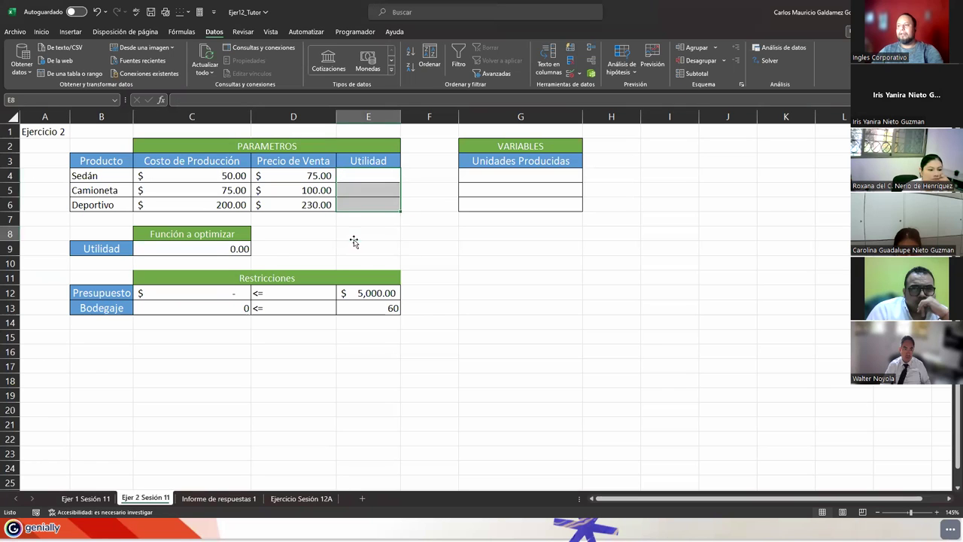
{"action": "left_click", "coordinate": [353, 241]}
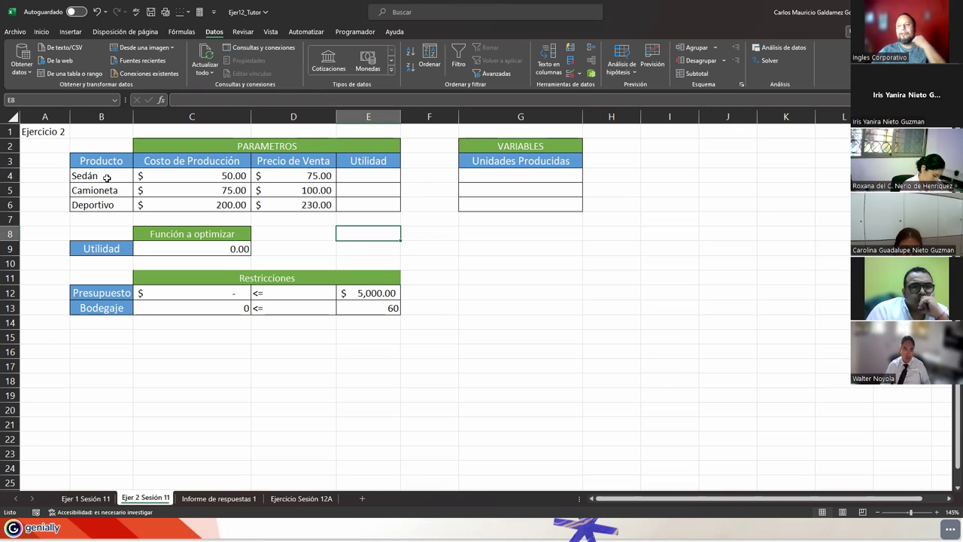
- Calculate the Sedán Utilidad in E4 as sale price minus production cost, =D4-C4, and fill the formula down to E6
{"action": "left_click_drag", "start_coordinate": [209, 175], "coordinate": [209, 202]}
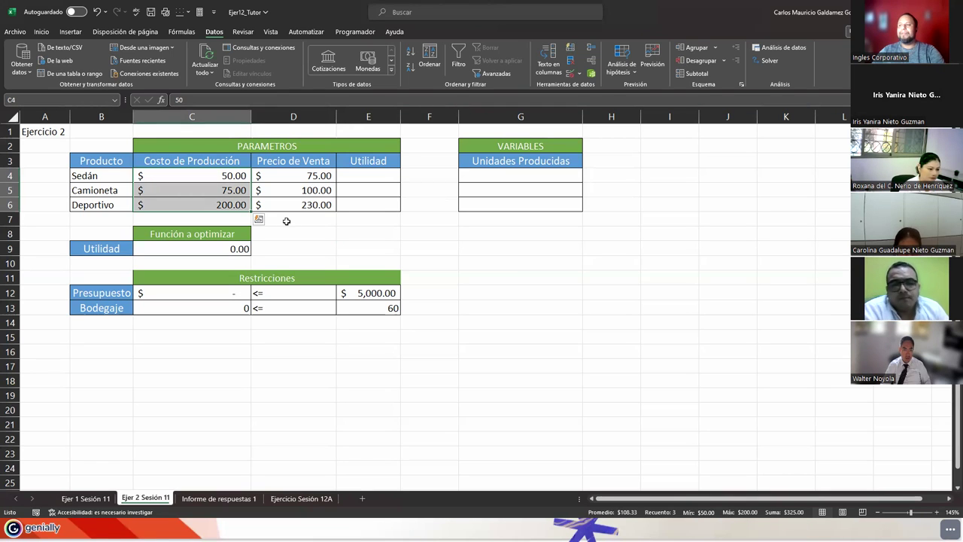
{"action": "left_click_drag", "start_coordinate": [288, 177], "coordinate": [285, 201]}
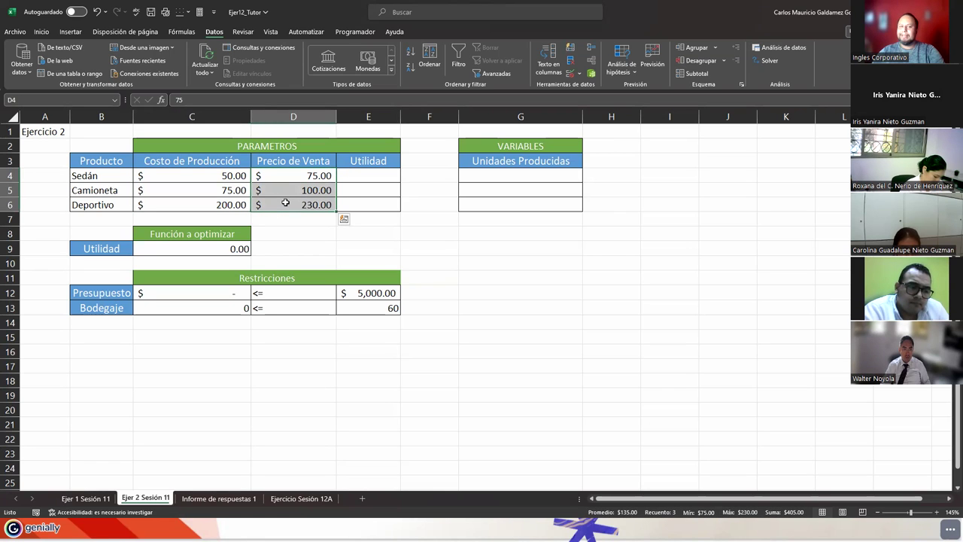
{"action": "left_click", "coordinate": [291, 176]}
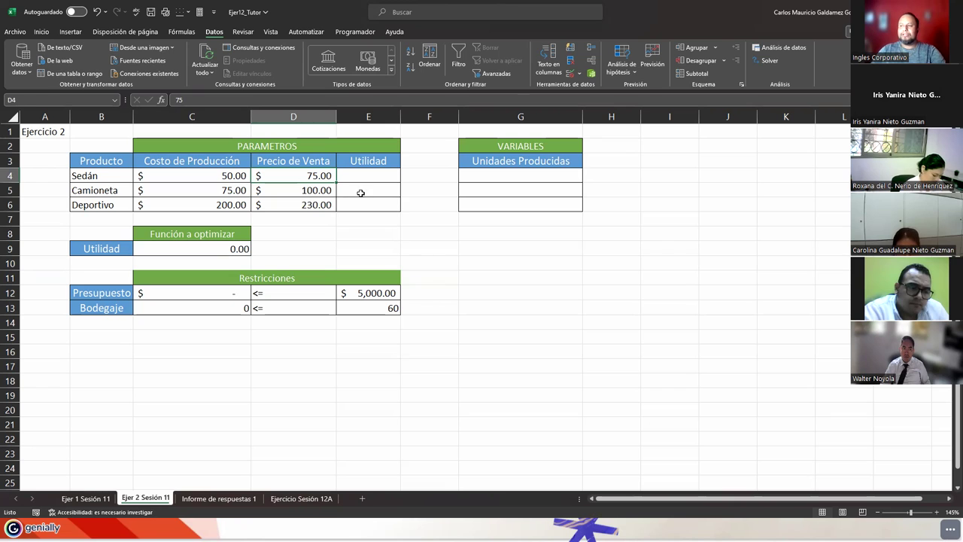
{"action": "left_click_drag", "start_coordinate": [370, 179], "coordinate": [370, 203]}
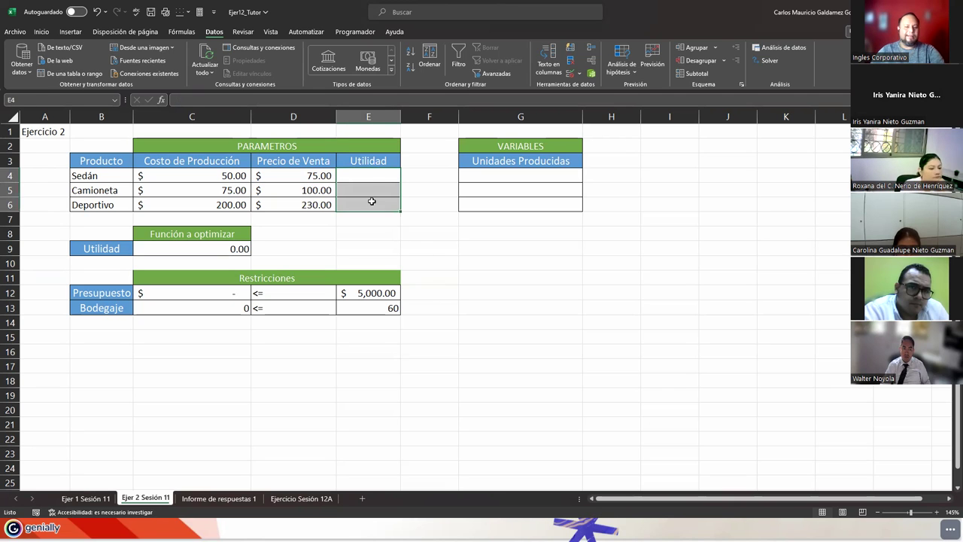
{"action": "left_click", "coordinate": [372, 176]}
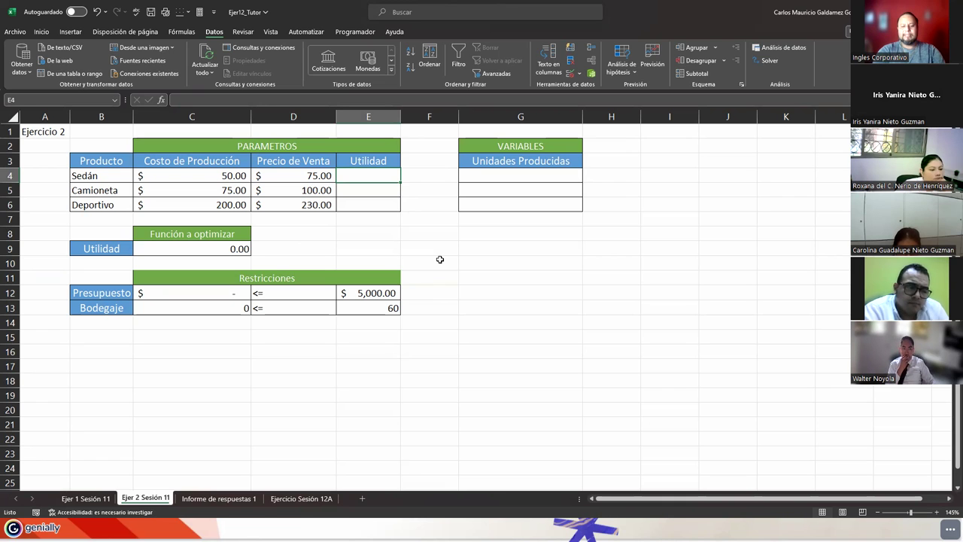
{"action": "type", "text": "="}
{"action": "key", "text": "Left"}
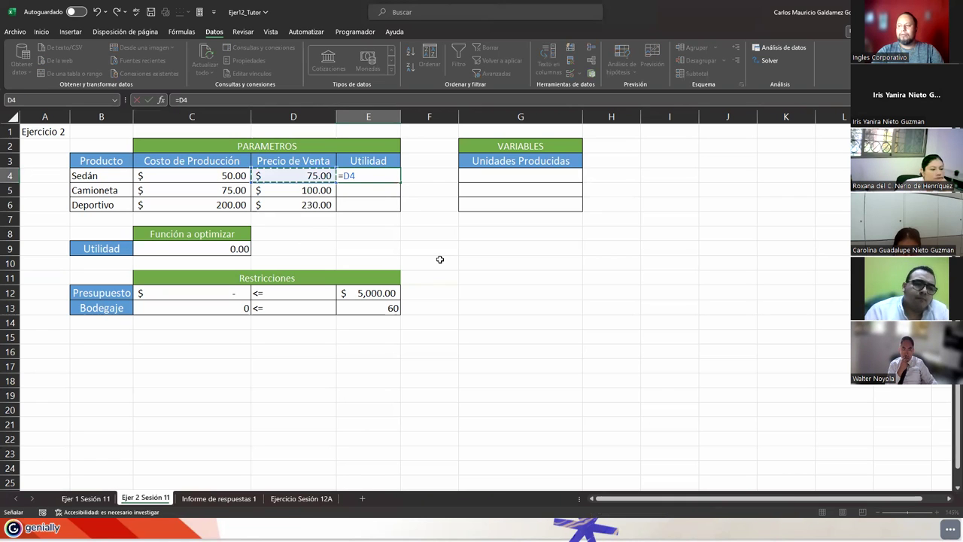
{"action": "type", "text": "-"}
{"action": "key", "text": "Left"}
{"action": "key", "text": "Left"}
{"action": "key", "text": "Return"}
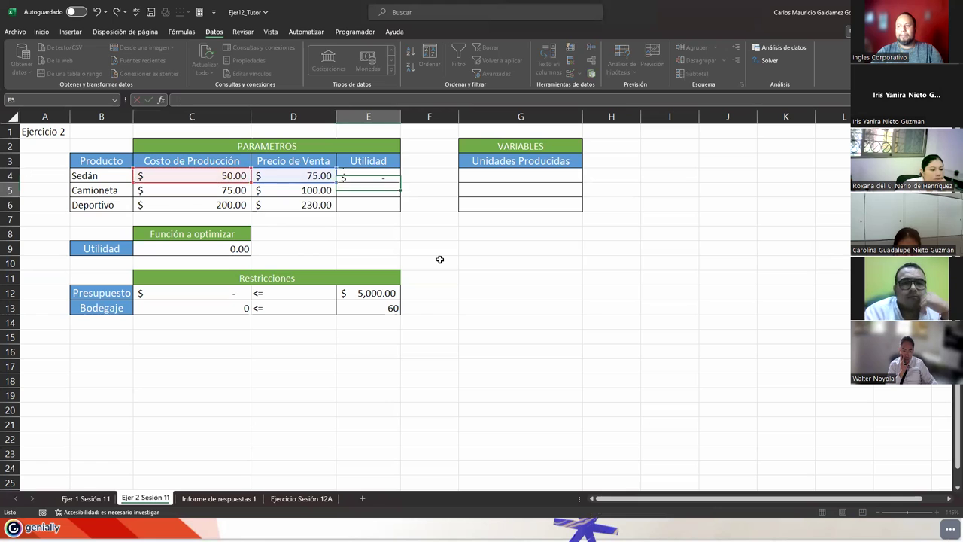
{"action": "key", "text": "Up"}
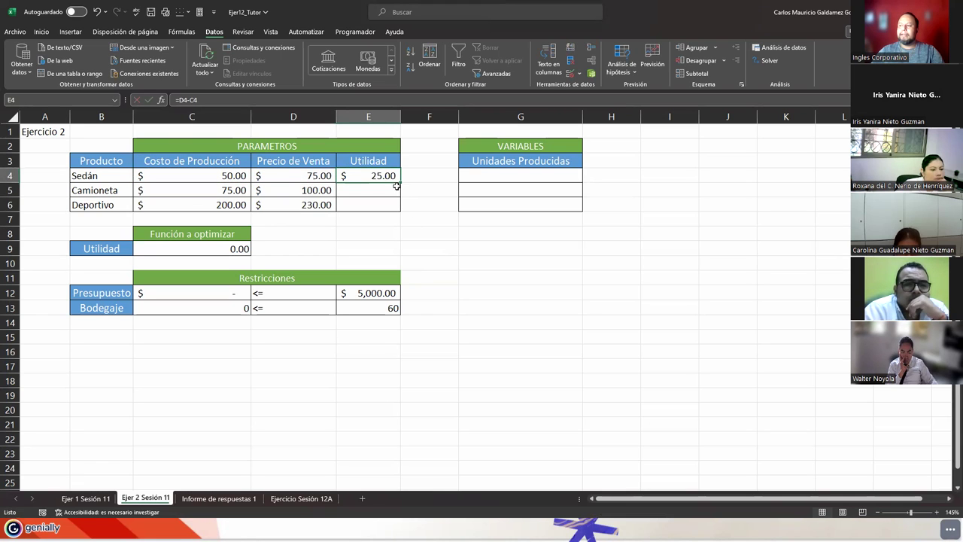
{"action": "left_click_drag", "start_coordinate": [400, 183], "coordinate": [399, 209]}
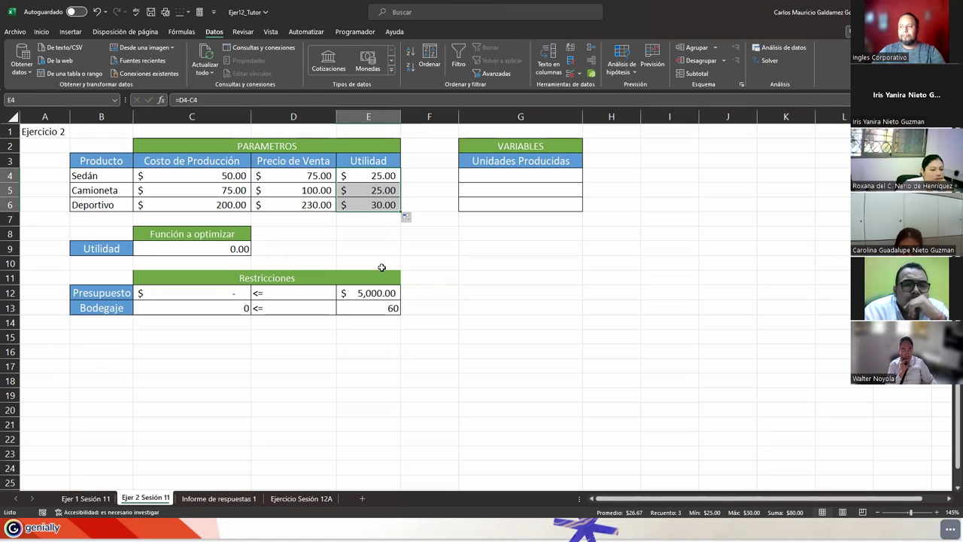
- Go over the Unidades Producidas variables and the restriction limits, and set the Bodegaje limit in E13 to 30
{"action": "left_click", "coordinate": [499, 145]}
{"action": "left_click", "coordinate": [506, 164]}
{"action": "left_click_drag", "start_coordinate": [507, 173], "coordinate": [506, 203]}
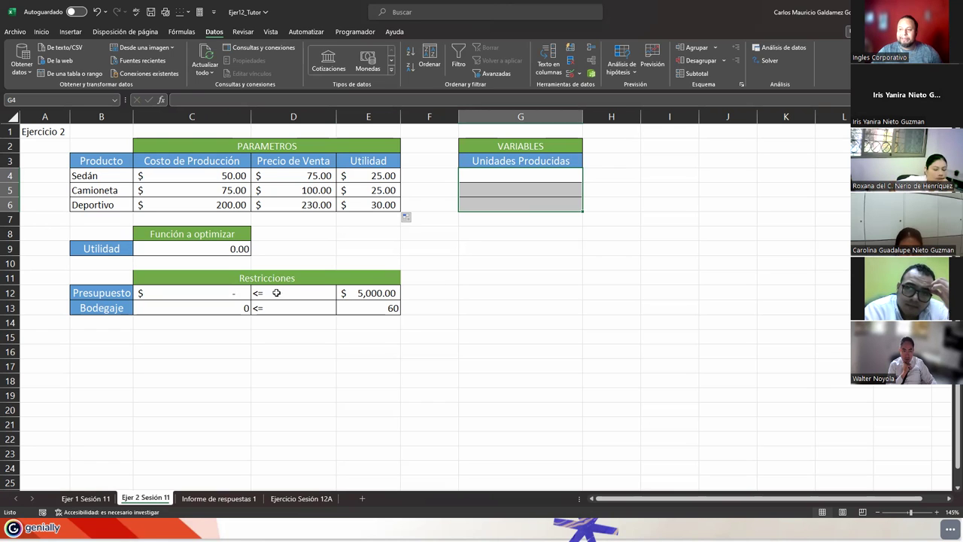
{"action": "left_click", "coordinate": [353, 293]}
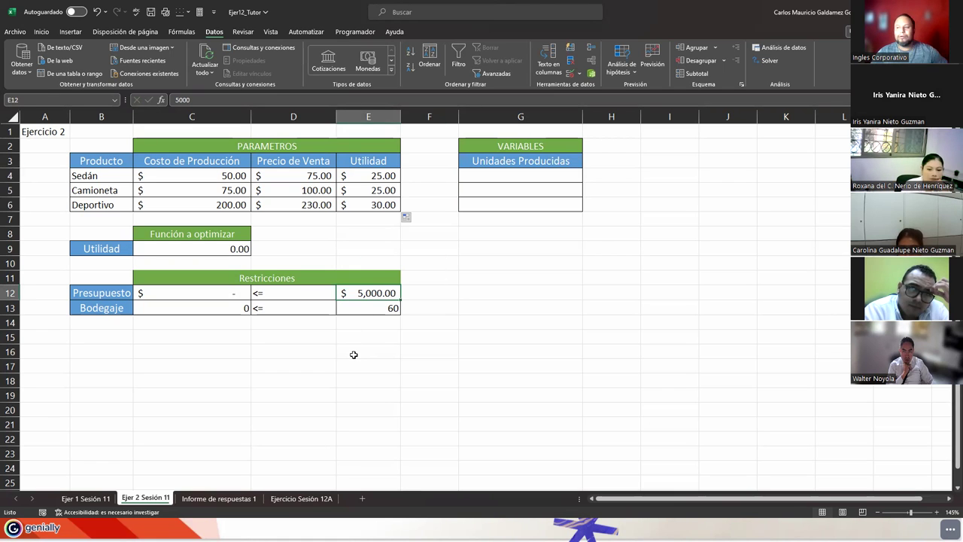
{"action": "left_click", "coordinate": [359, 310]}
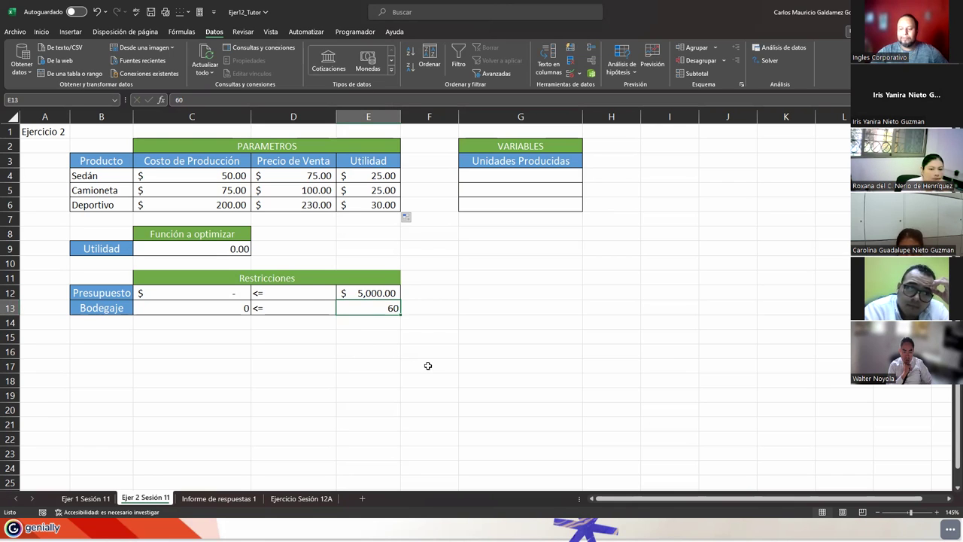
{"action": "type", "text": "30"}
{"action": "key", "text": "Return"}
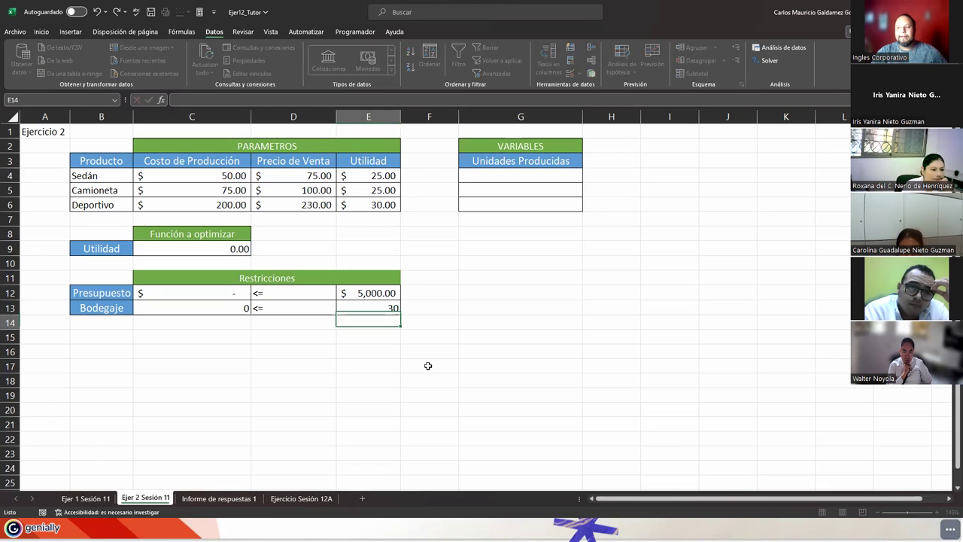
{"action": "key", "text": "Up"}
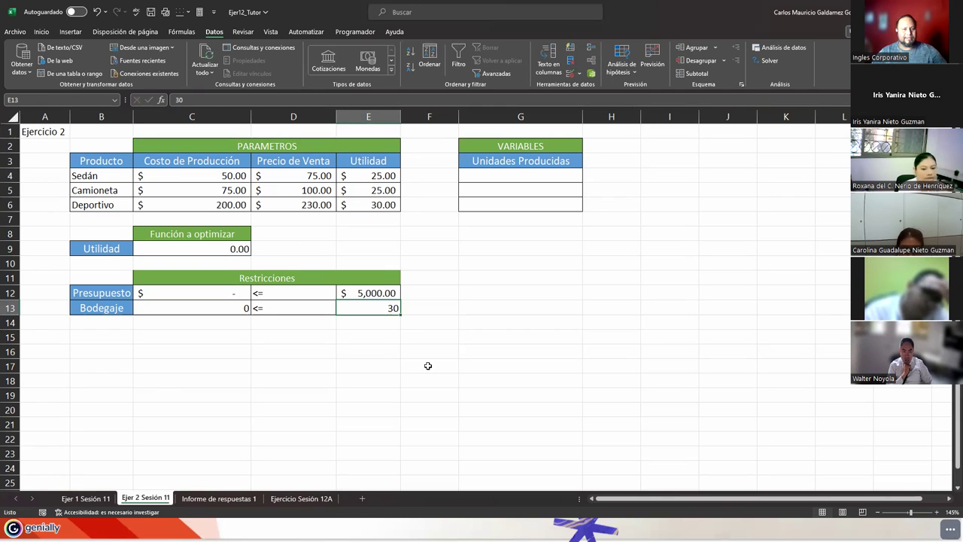
- Examine the Presupuesto restriction and the SUMAPRODUCTO formula in Utilidad cell C9, including the ranges it multiplies
{"action": "left_click", "coordinate": [226, 293]}
{"action": "left_click", "coordinate": [350, 297]}
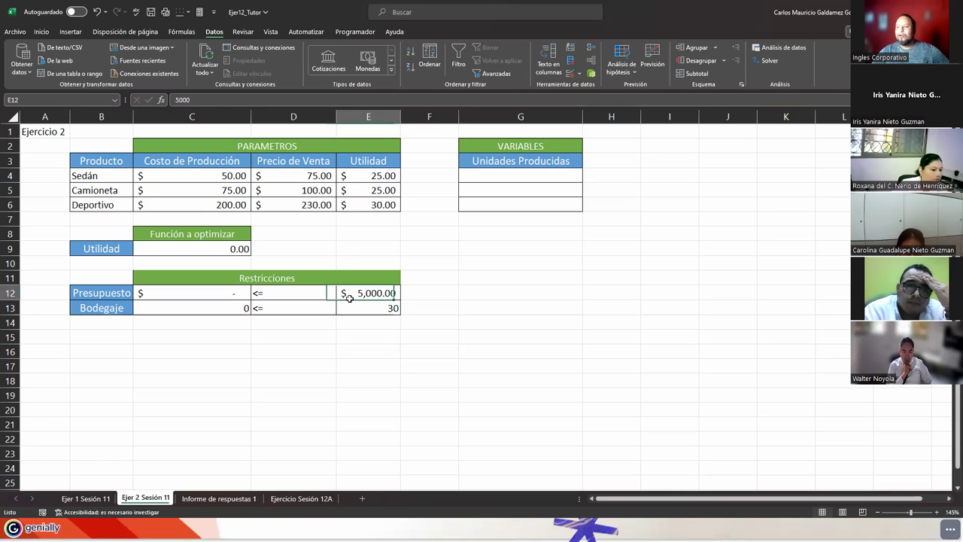
{"action": "left_click", "coordinate": [97, 253]}
{"action": "left_click", "coordinate": [199, 249]}
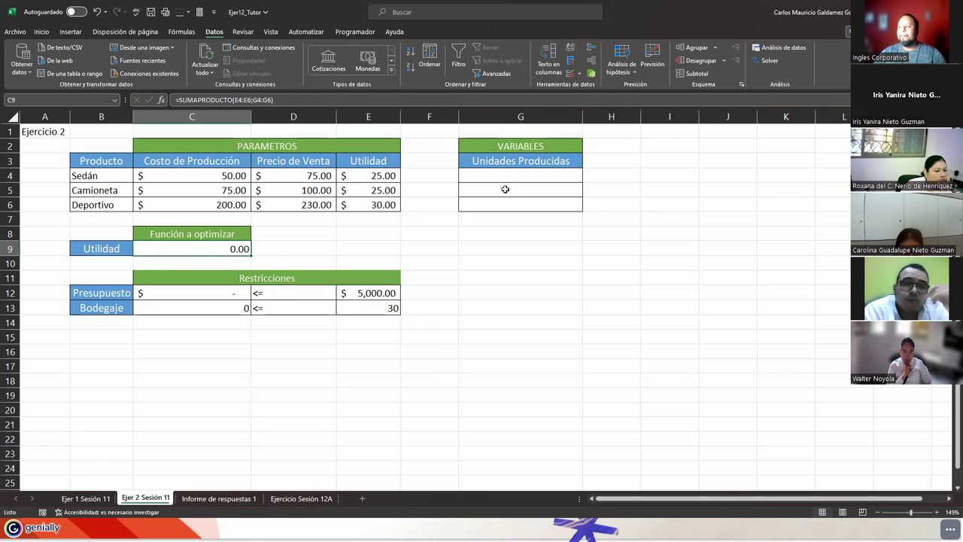
{"action": "left_click_drag", "start_coordinate": [516, 179], "coordinate": [519, 203]}
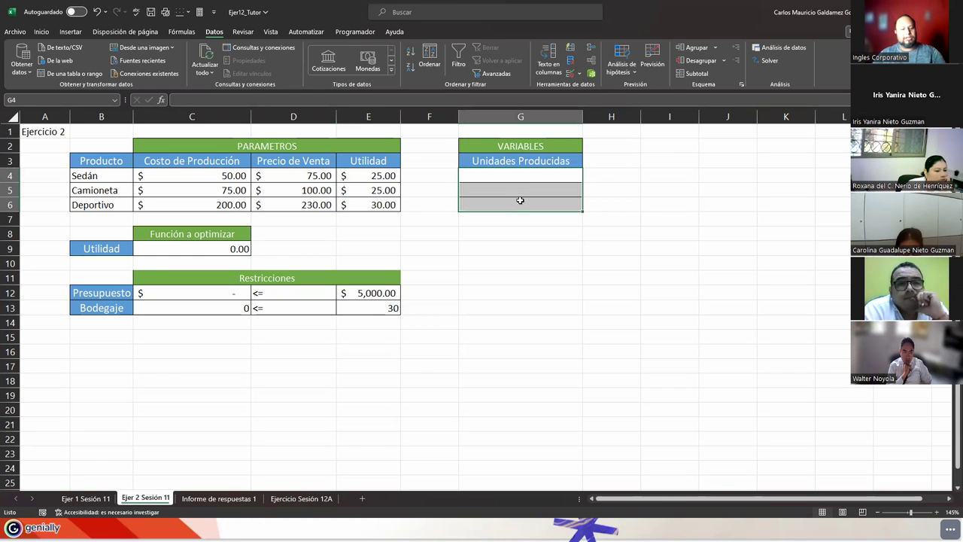
{"action": "left_click", "coordinate": [214, 246]}
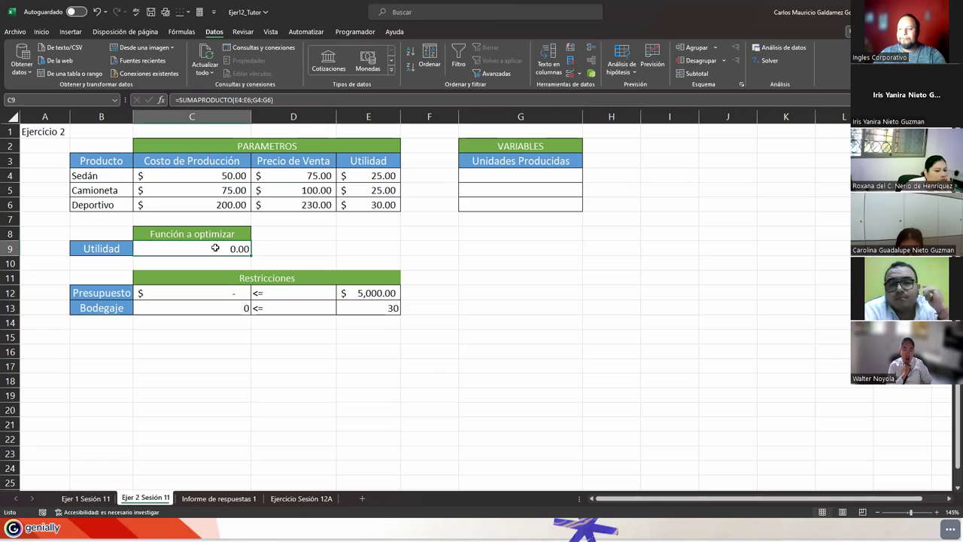
{"action": "double_click", "coordinate": [215, 248]}
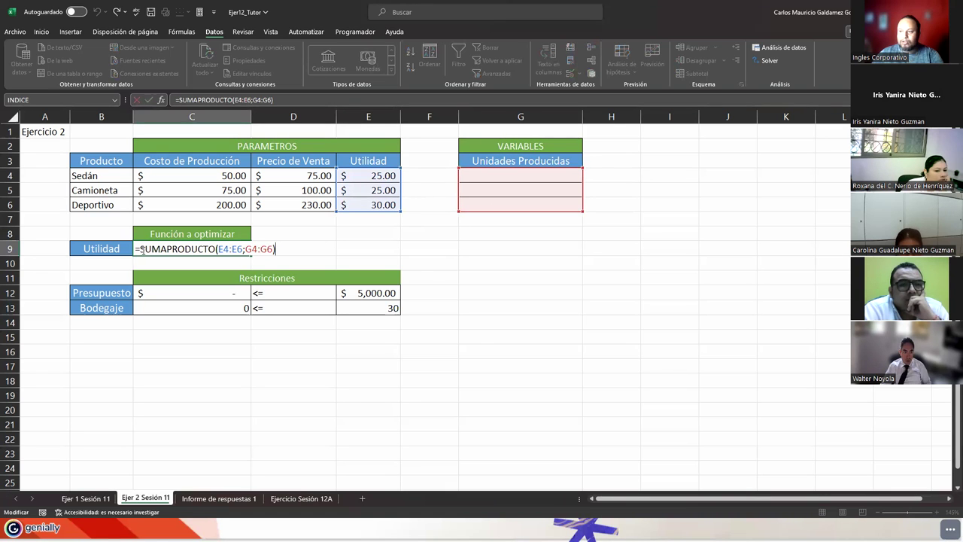
{"action": "left_click_drag", "start_coordinate": [141, 250], "coordinate": [167, 250]}
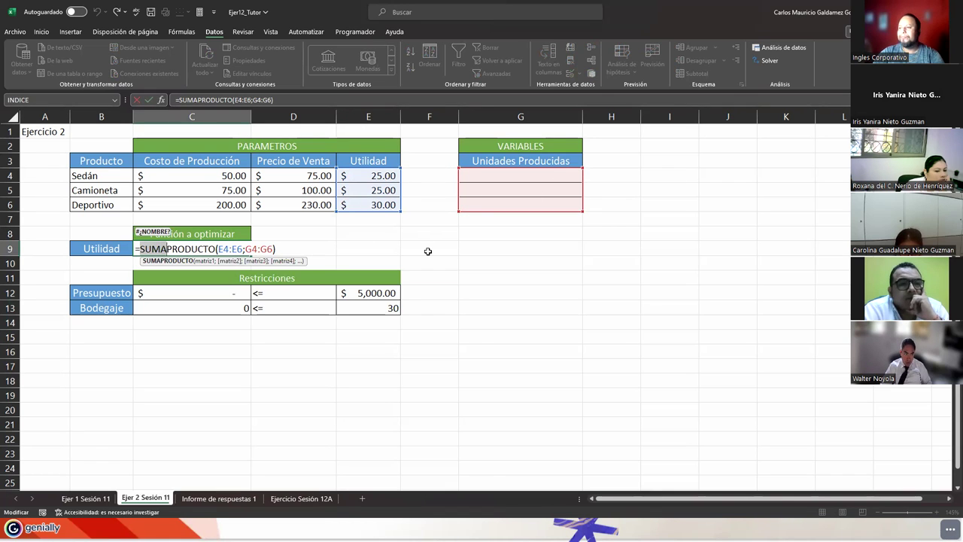
{"action": "key", "text": "Return"}
- Enter =SUMAPRODUCTO(C4:C6;G4:G6) in C12 as the Presupuesto restriction formula
{"action": "key", "text": "Down"}
{"action": "key", "text": "Down"}
{"action": "type", "text": "=SUMAPRODUCTO(C4:C6;G4:G6)"}
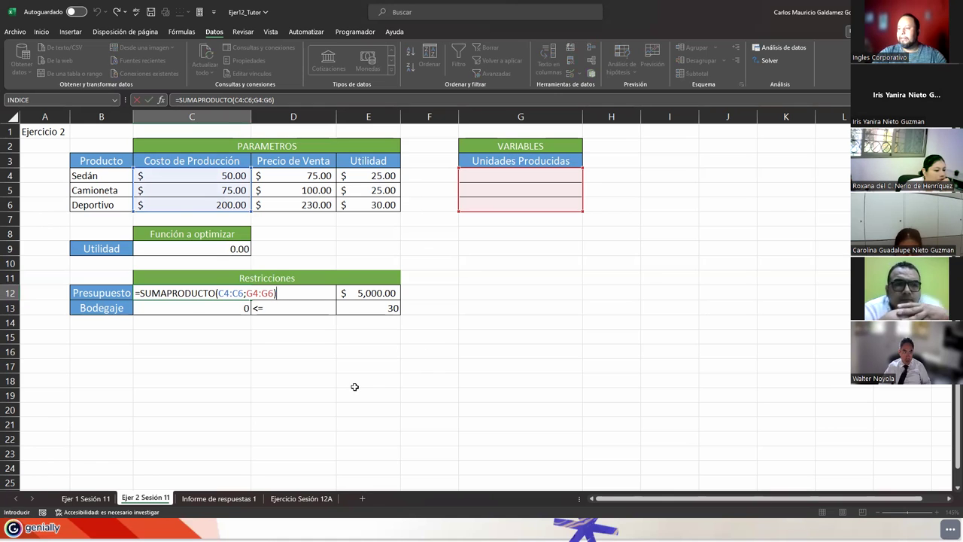
{"action": "key", "text": "shift+Return"}
- Display the Sedán Utilidad formula =D4-C4 in E4, capture a screenshot of the exercise tables with it, and return to the Utilidad cell C9
{"action": "key", "text": "Up"}
{"action": "key", "text": "Up"}
{"action": "key", "text": "Up"}
{"action": "key", "text": "Up"}
{"action": "key", "text": "Up"}
{"action": "key", "text": "Up"}
{"action": "key", "text": "Up"}
{"action": "key", "text": "Up"}
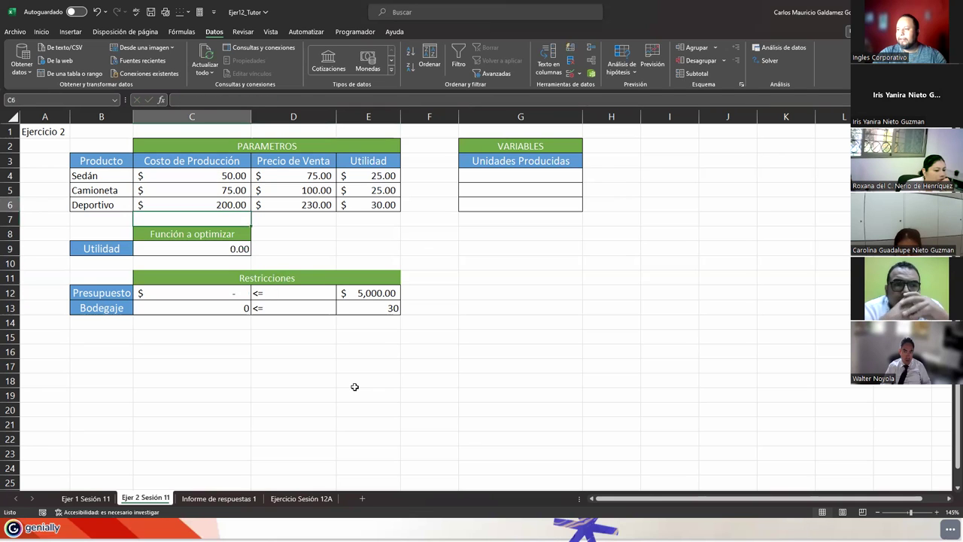
{"action": "key", "text": "Right"}
{"action": "key", "text": "Right"}
{"action": "key", "text": "Down"}
{"action": "type", "text": "=D4-C4"}
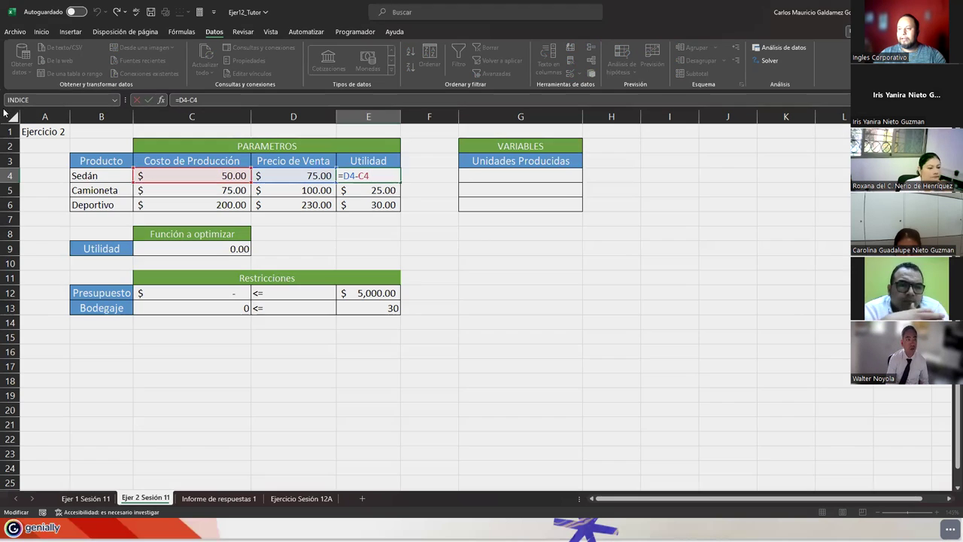
{"action": "key", "text": "super+shift+s"}
{"action": "left_click_drag", "start_coordinate": [2, 108], "coordinate": [594, 339]}
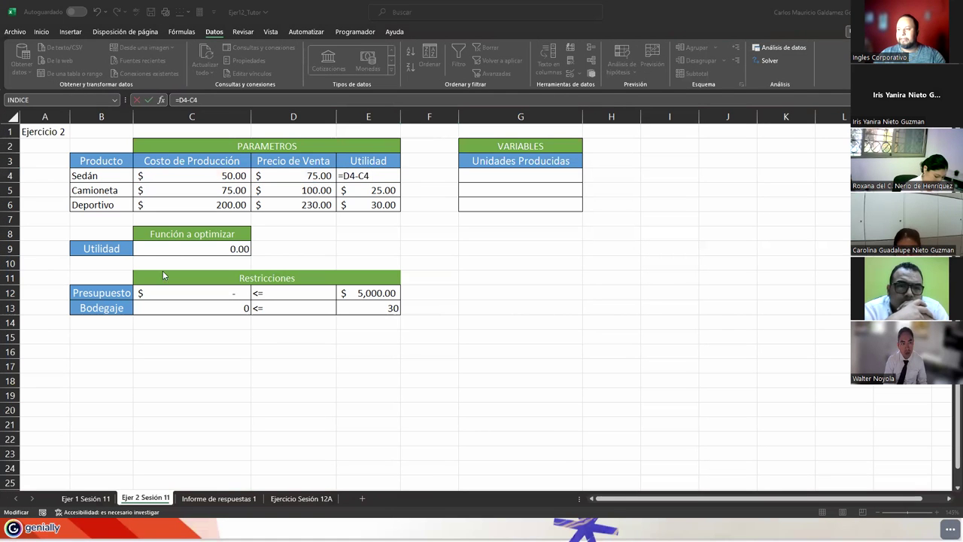
{"action": "key", "text": "Return"}
{"action": "left_click", "coordinate": [183, 248]}
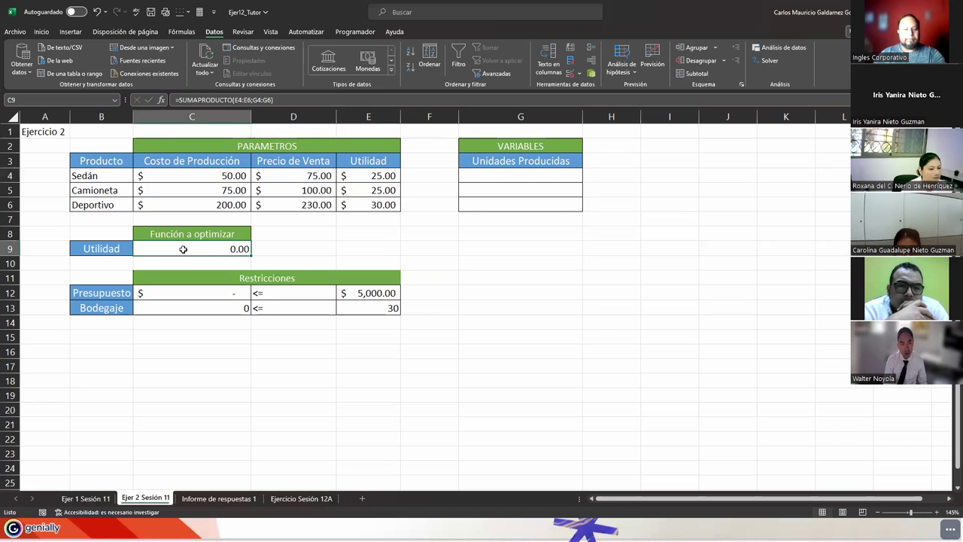
- Display the SUMAPRODUCTO formula in Utilidad cell C9 and capture a screenshot of the exercise tables with it
{"action": "double_click", "coordinate": [183, 248]}
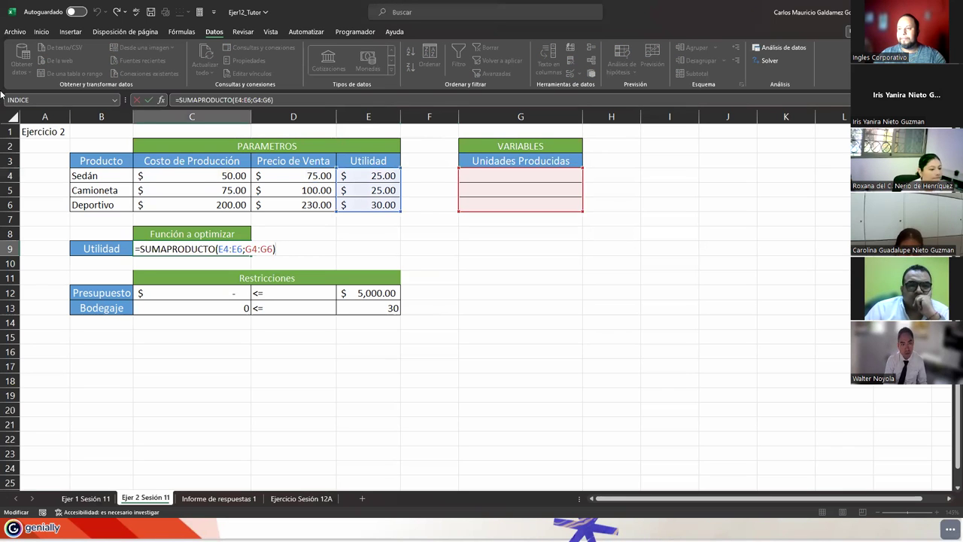
{"action": "key", "text": "super+shift+s"}
{"action": "left_click_drag", "start_coordinate": [2, 90], "coordinate": [596, 338]}
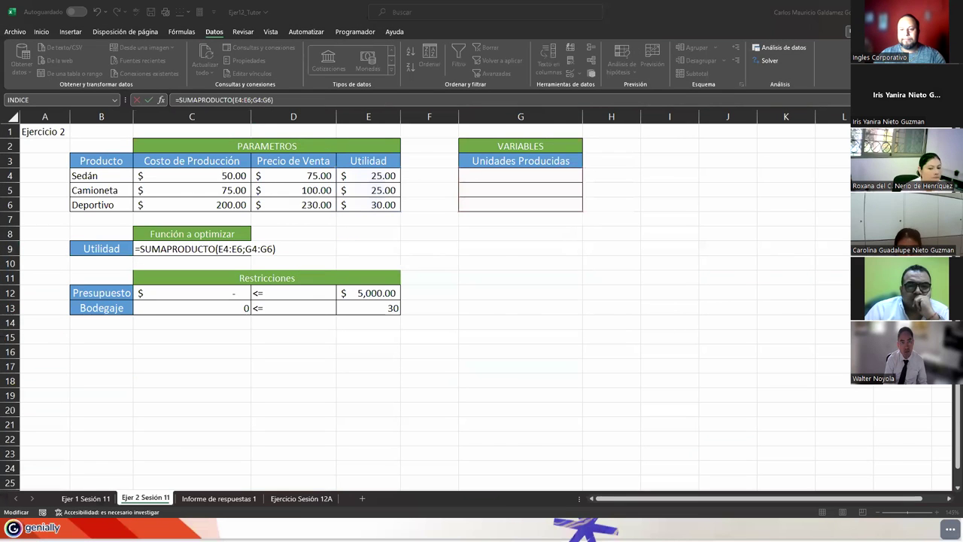
- Display the Presupuesto restriction formula in C12 and capture a screenshot of the exercise tables, leaving the formula as it is
{"action": "left_click", "coordinate": [181, 293]}
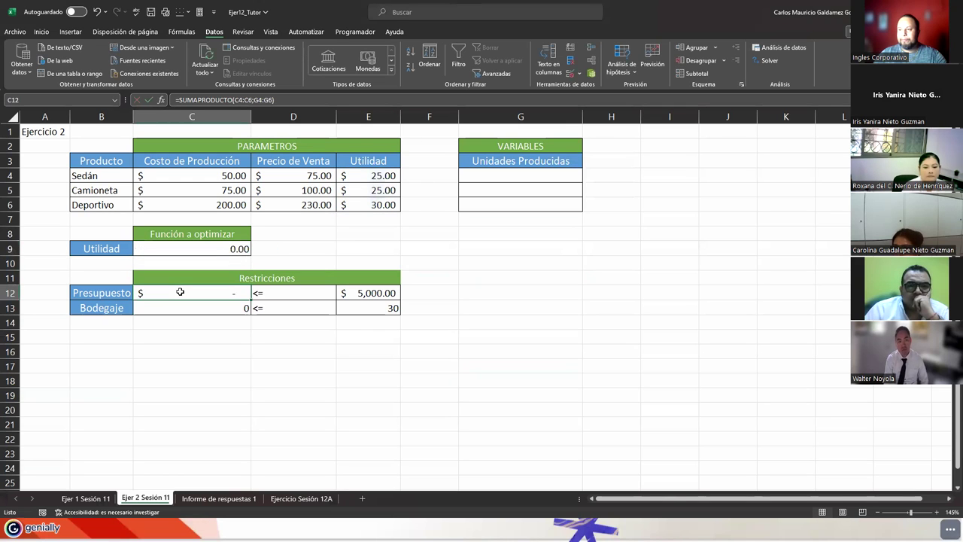
{"action": "double_click", "coordinate": [180, 292]}
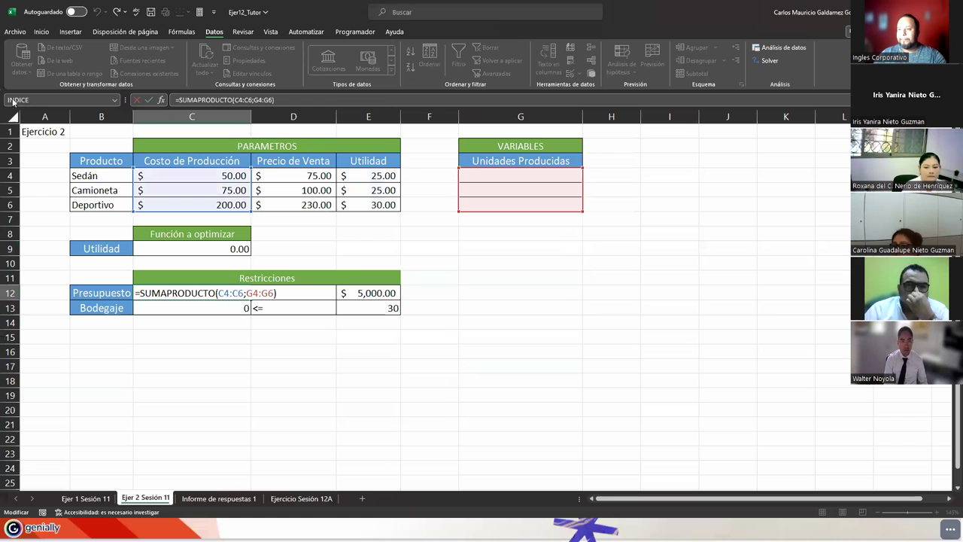
{"action": "key", "text": "super+shift+s"}
{"action": "left_click_drag", "start_coordinate": [3, 92], "coordinate": [587, 340]}
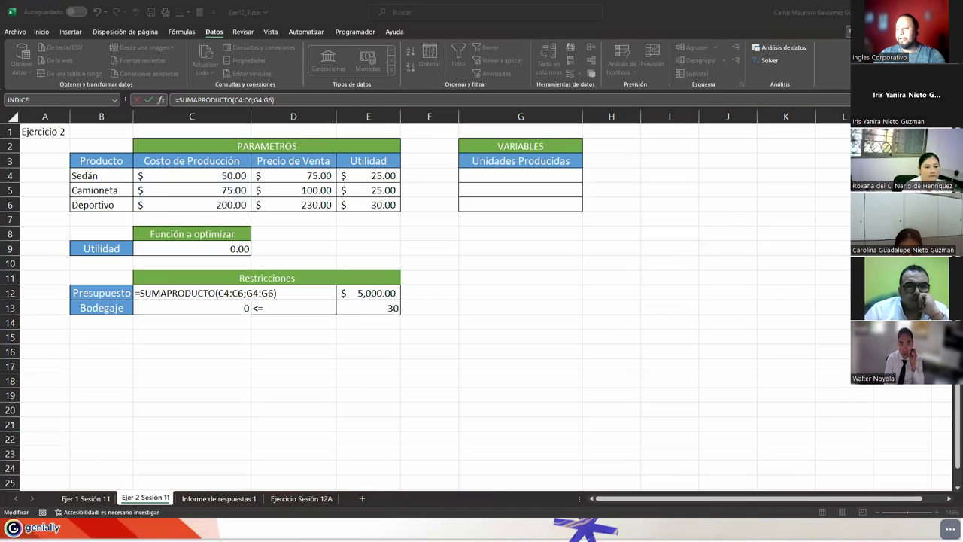
{"action": "left_click", "coordinate": [208, 293]}
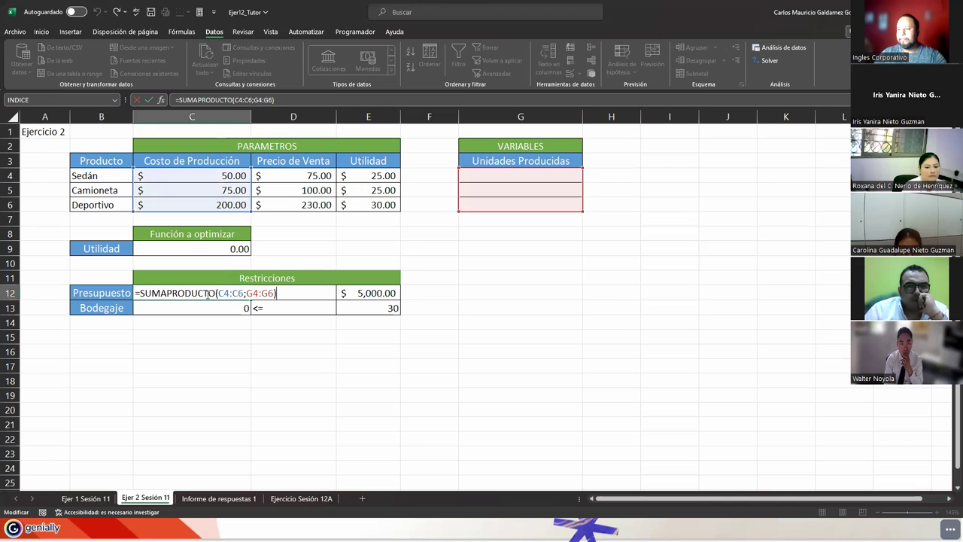
{"action": "key", "text": "Return"}
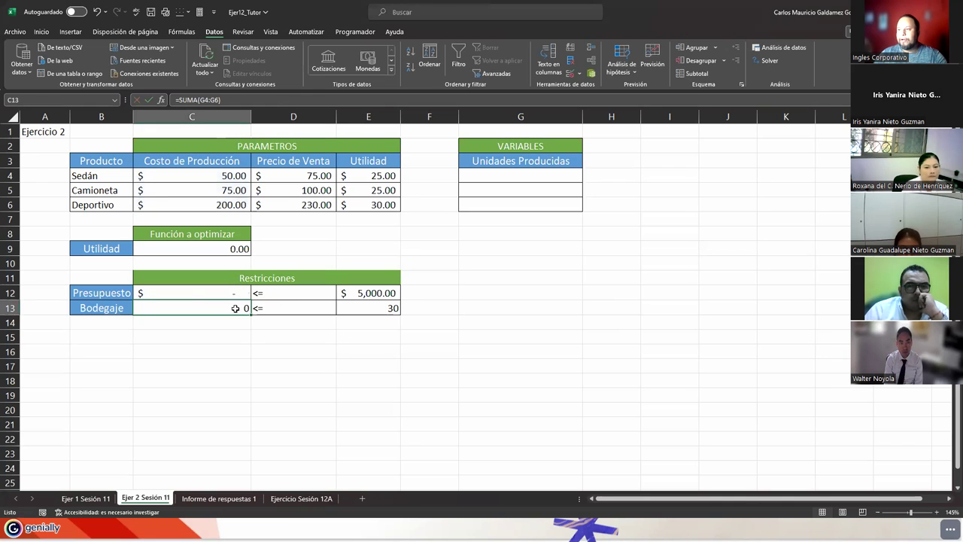
- Display the Bodegaje restriction formula =SUMA(G4:G6) in C13 and capture a screenshot of the exercise tables with it
{"action": "double_click", "coordinate": [236, 309]}
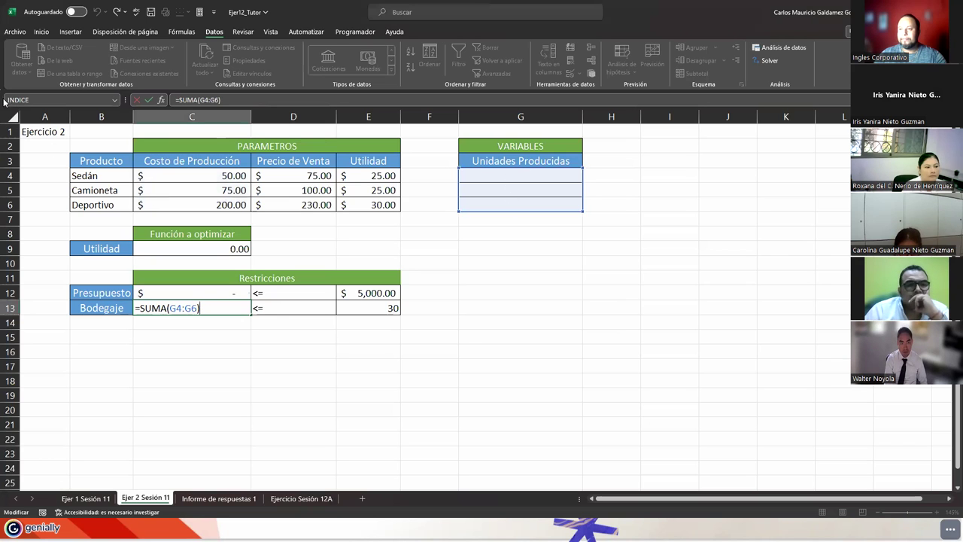
{"action": "key", "text": "super+shift+s"}
{"action": "left_click_drag", "start_coordinate": [3, 91], "coordinate": [594, 330]}
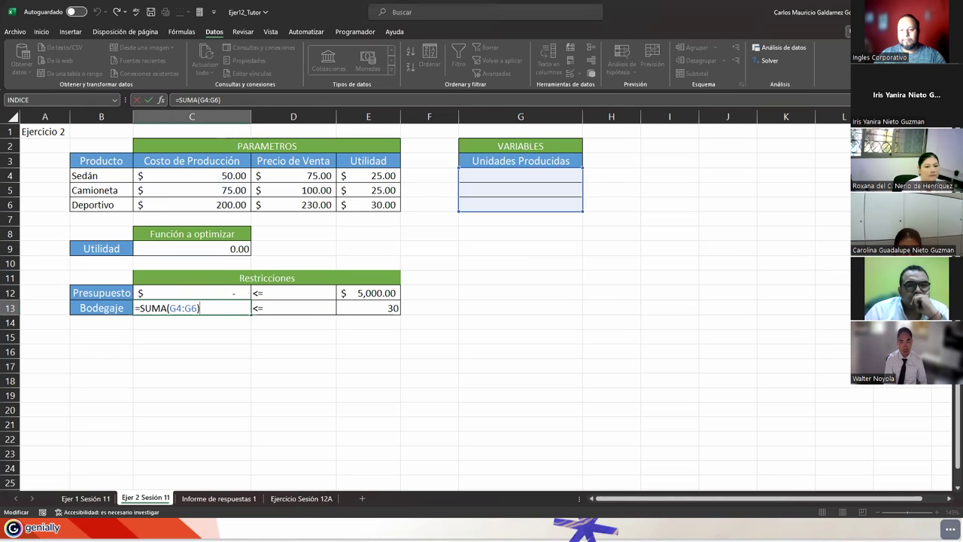
- Go over the Presupuesto comparison sign and the Presupuesto and Bodegaje limit values in the Restricciones table
{"action": "left_click", "coordinate": [314, 294]}
{"action": "left_click", "coordinate": [310, 293]}
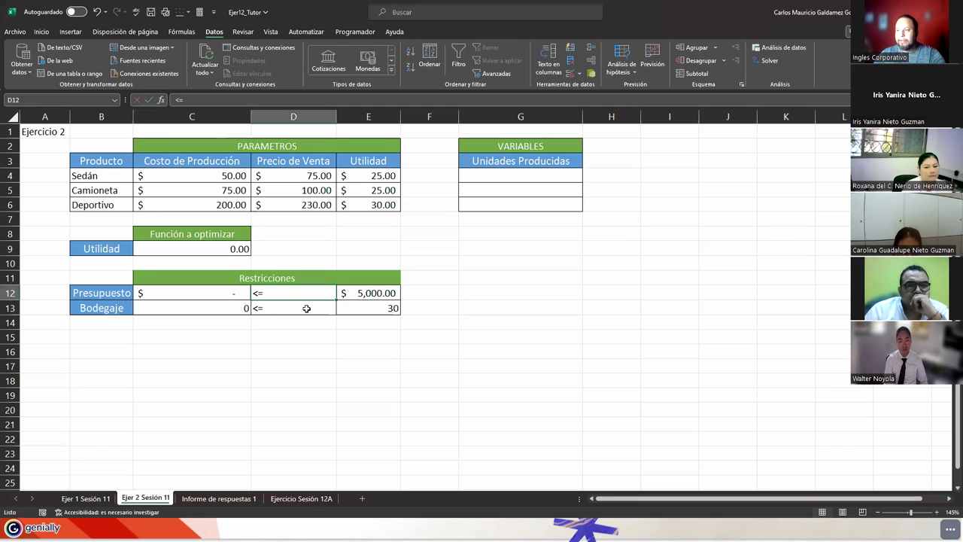
{"action": "left_click", "coordinate": [385, 291]}
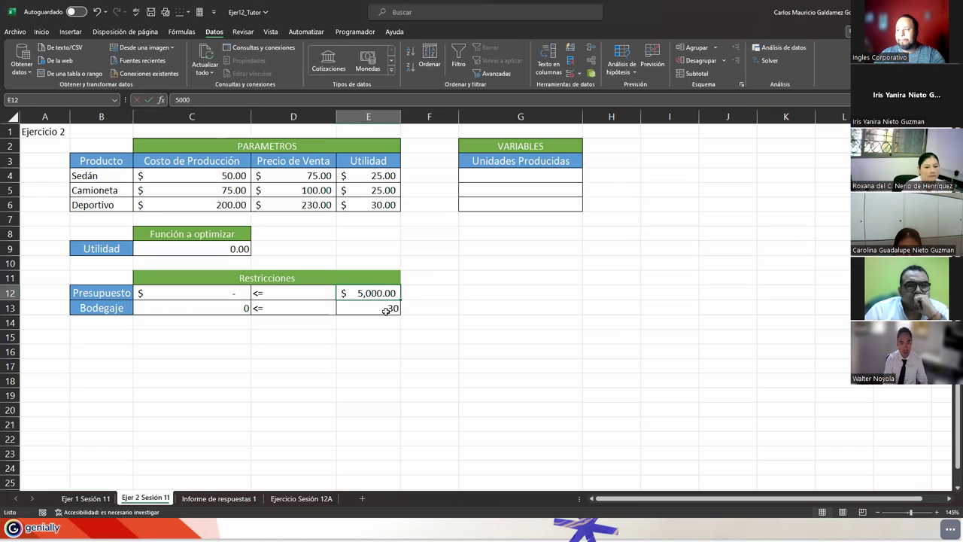
{"action": "left_click", "coordinate": [386, 309]}
{"action": "left_click_drag", "start_coordinate": [372, 293], "coordinate": [377, 307]}
{"action": "left_click", "coordinate": [347, 342]}
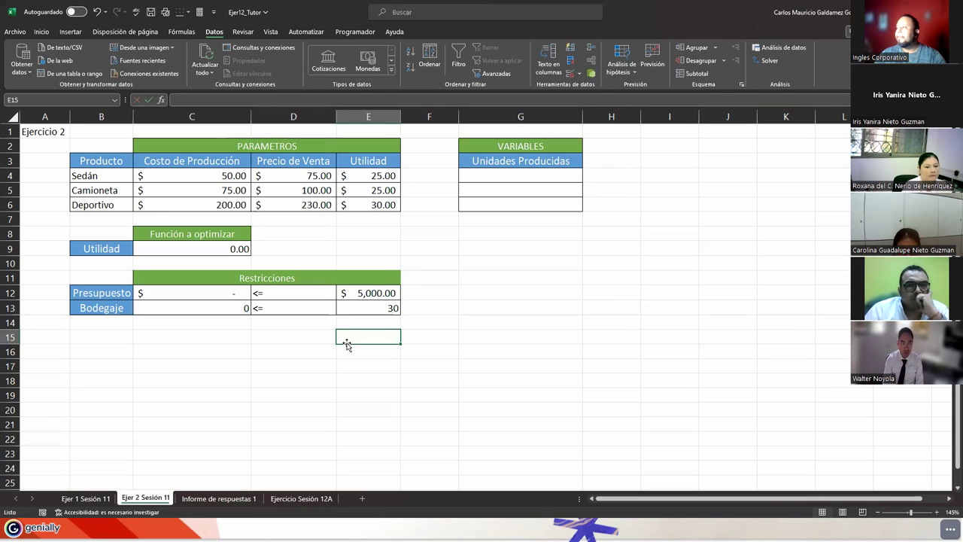
{"action": "left_click", "coordinate": [374, 291]}
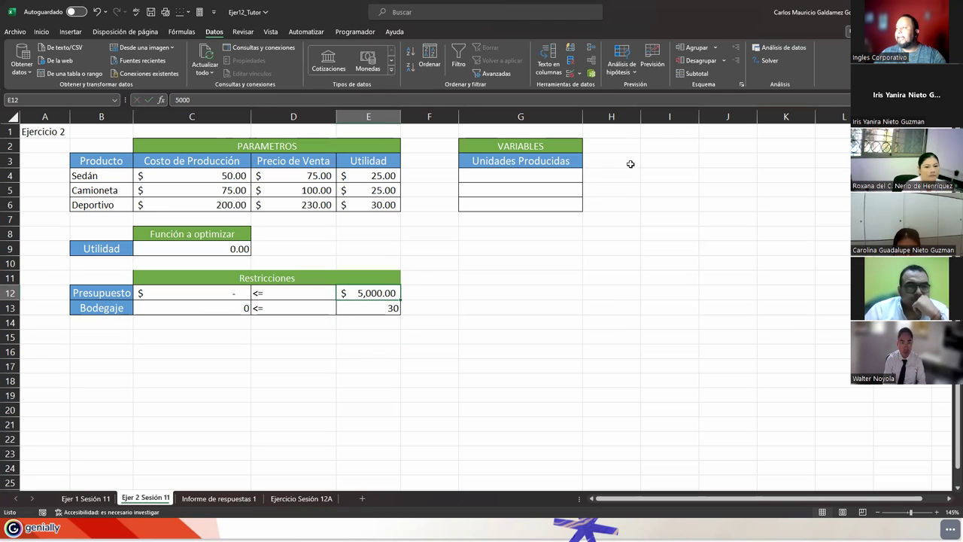
- Open Solver beside the tables and review its objective, variable cells and each of the three restrictions against the sheet
{"action": "left_click", "coordinate": [761, 60]}
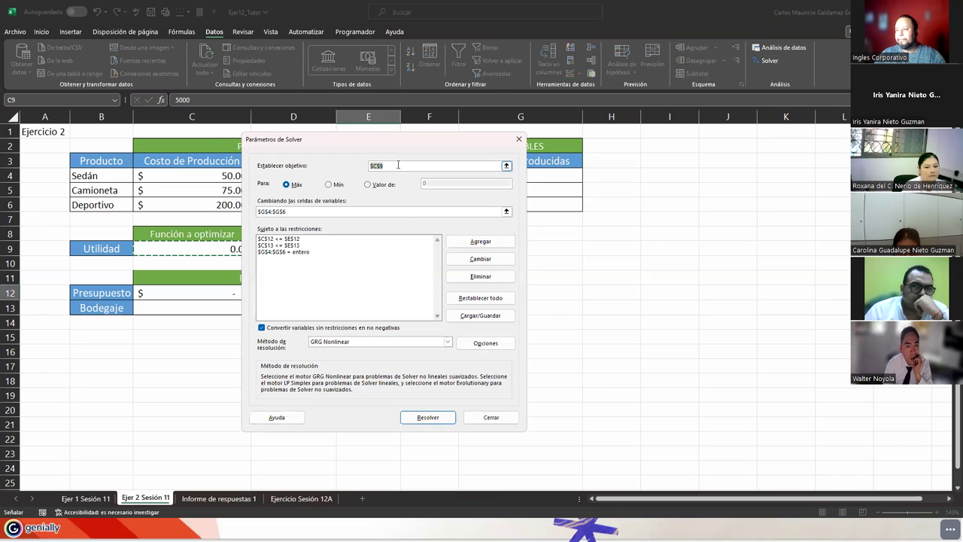
{"action": "left_click_drag", "start_coordinate": [408, 142], "coordinate": [412, 142]}
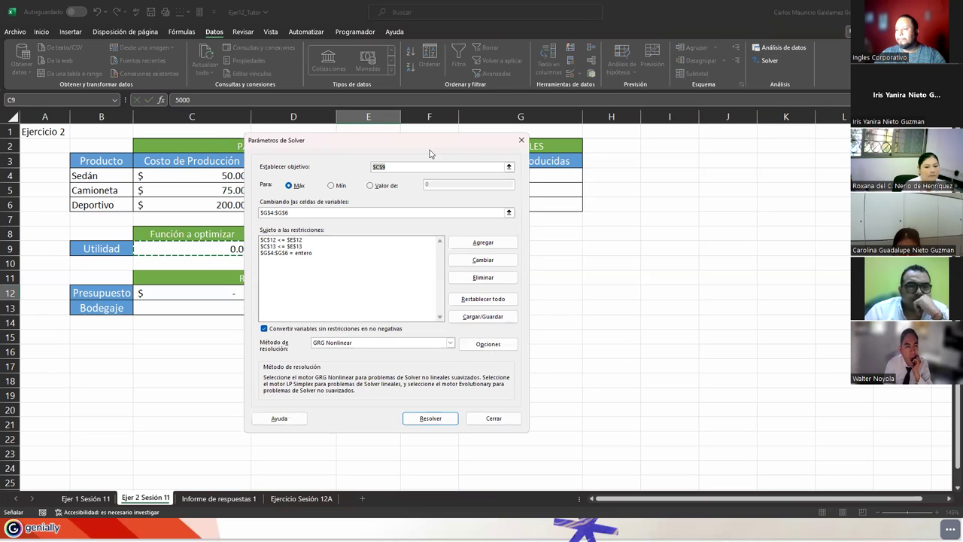
{"action": "left_click_drag", "start_coordinate": [404, 143], "coordinate": [580, 137]}
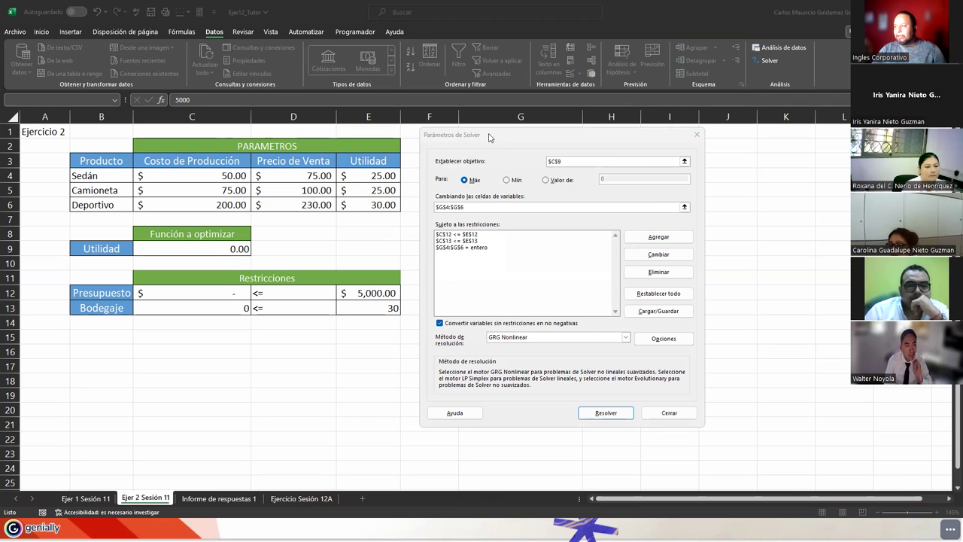
{"action": "left_click_drag", "start_coordinate": [489, 137], "coordinate": [509, 234]}
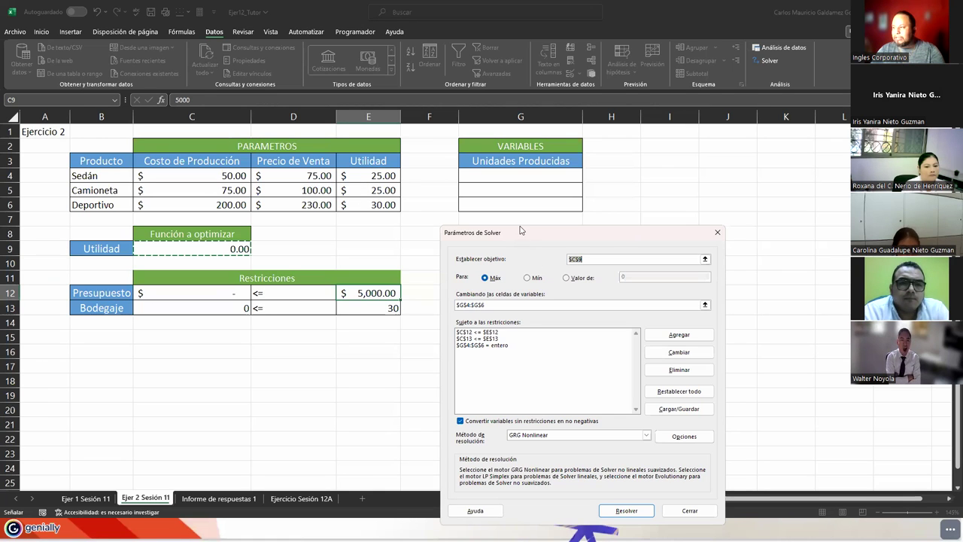
{"action": "left_click_drag", "start_coordinate": [519, 230], "coordinate": [679, 146]}
{"action": "left_click", "coordinate": [641, 249]}
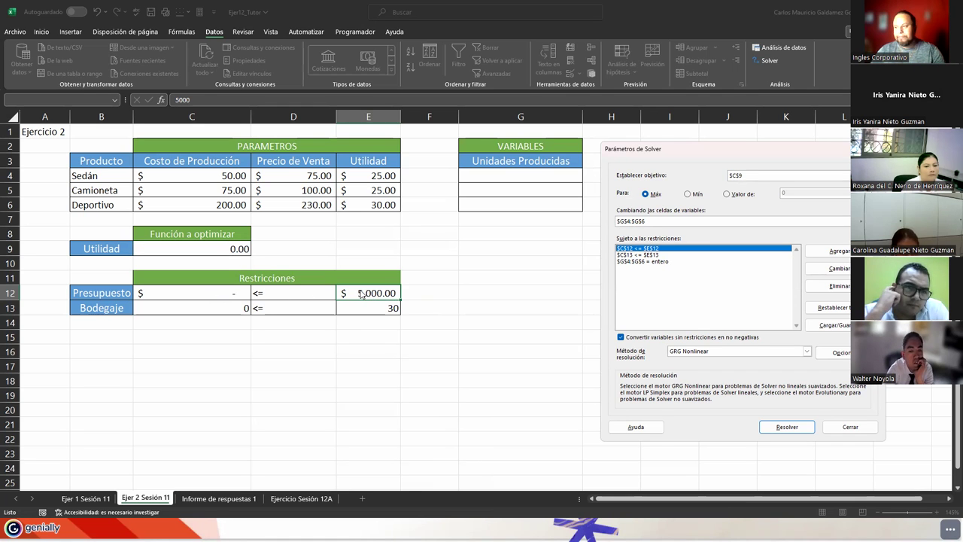
{"action": "left_click", "coordinate": [630, 255]}
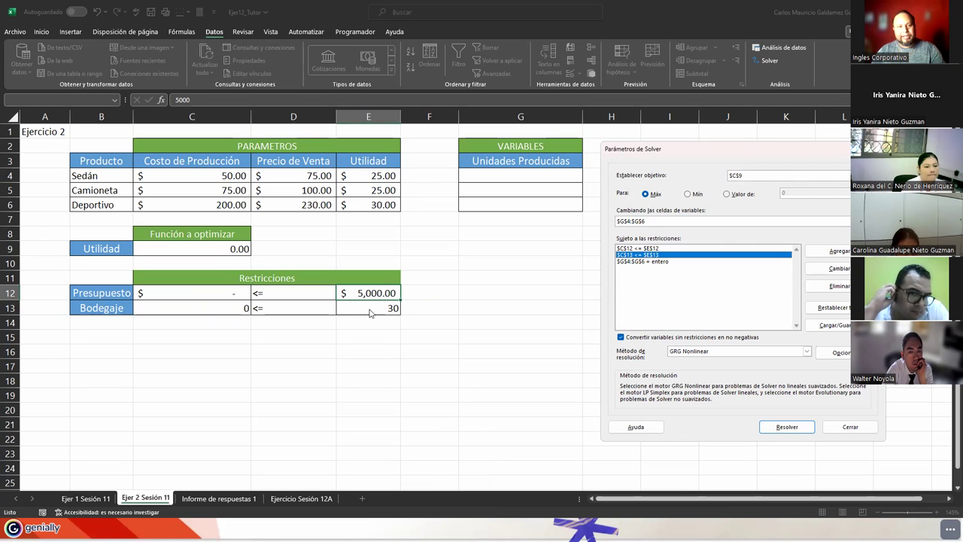
{"action": "left_click", "coordinate": [659, 263]}
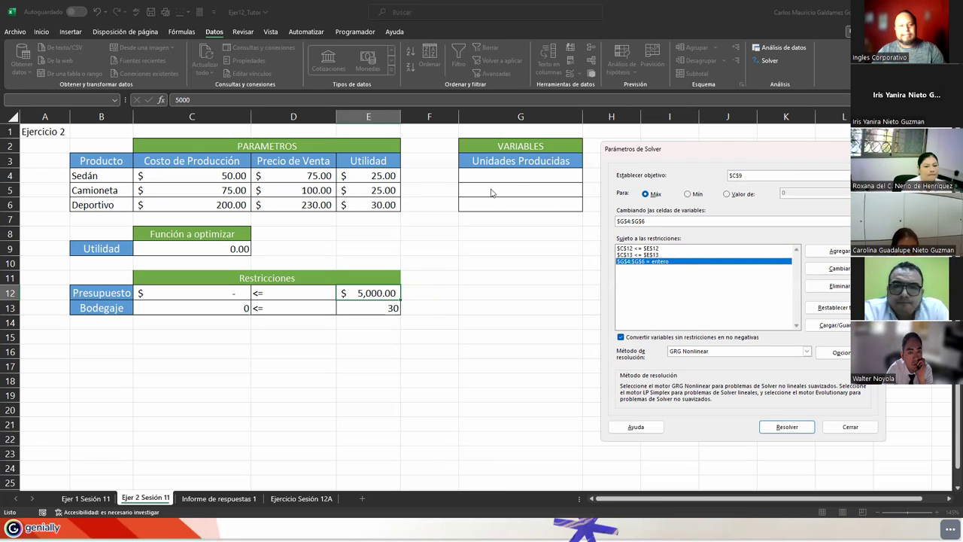
- Solve the model keeping the Solver solution, and capture a screenshot of the solved exercise tables
{"action": "left_click", "coordinate": [788, 426]}
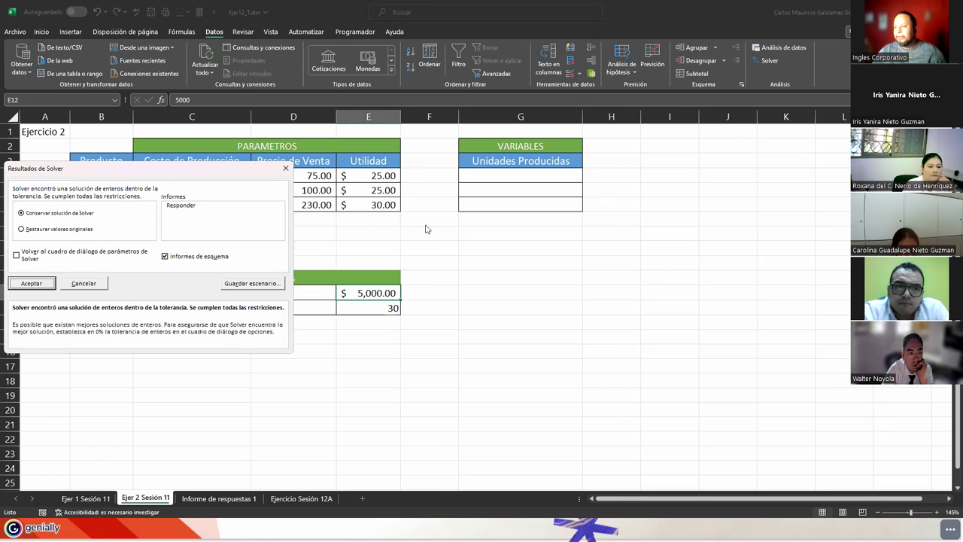
{"action": "left_click_drag", "start_coordinate": [183, 173], "coordinate": [678, 227]}
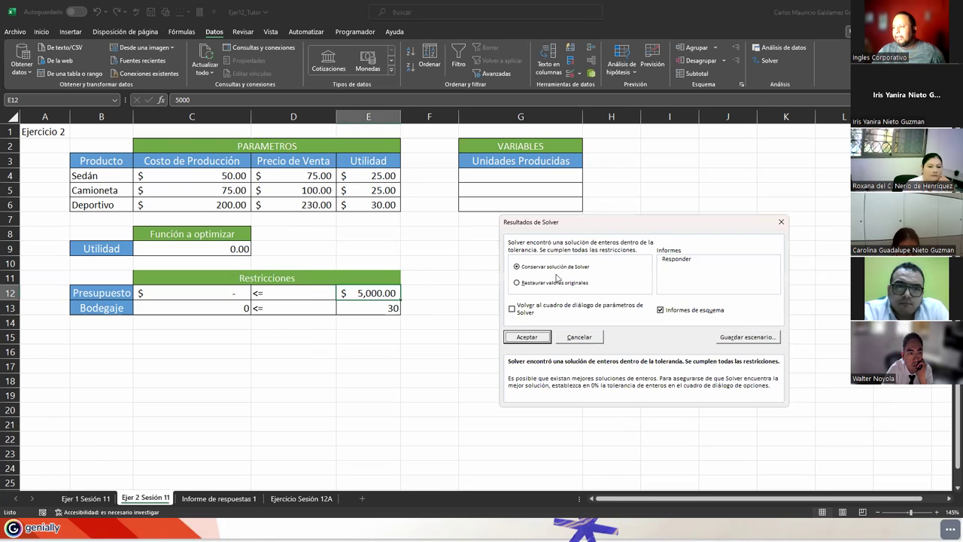
{"action": "left_click", "coordinate": [528, 336]}
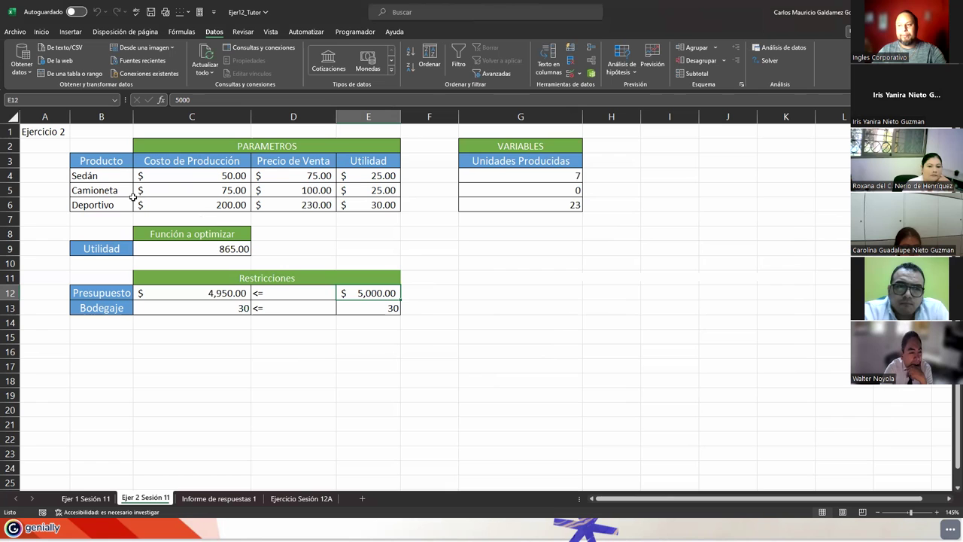
{"action": "key", "text": "super+shift+s"}
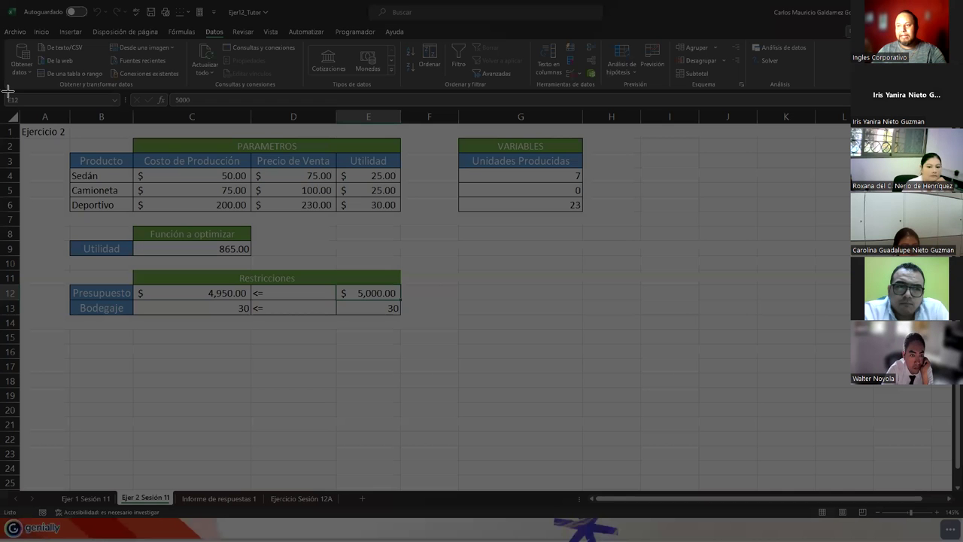
{"action": "left_click_drag", "start_coordinate": [8, 91], "coordinate": [613, 358]}
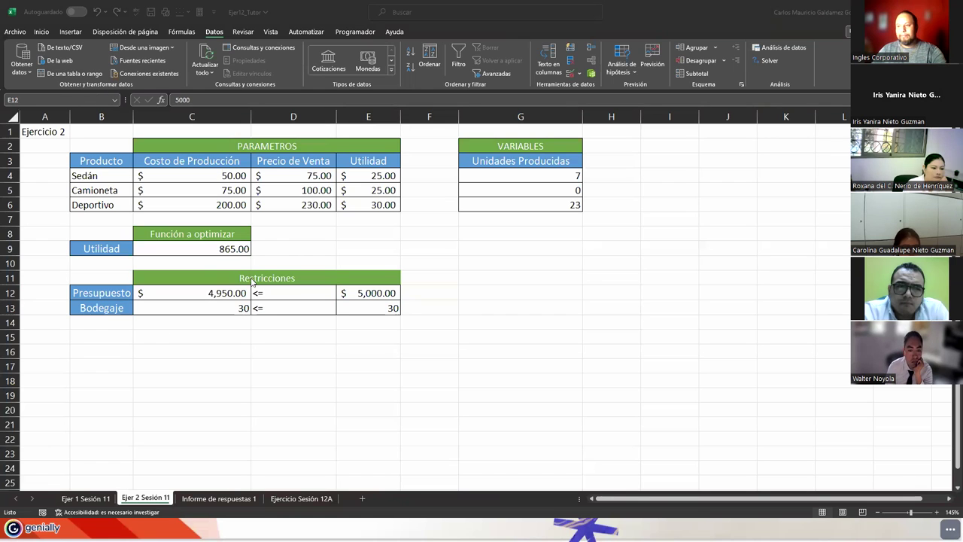
- Examine the solved Utilidad, the Presupuesto and Bodegaje results against their limits, and the Camioneta row with its units produced
{"action": "left_click", "coordinate": [216, 252]}
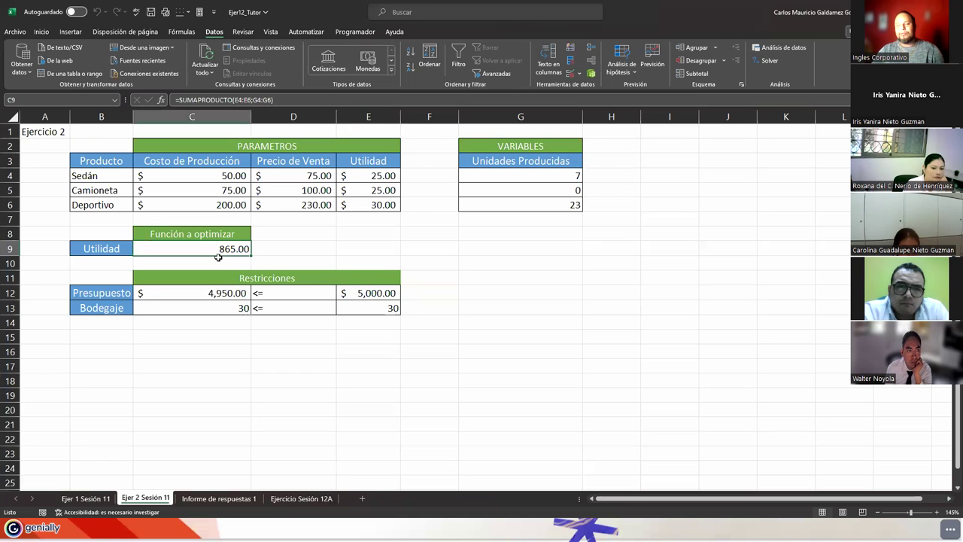
{"action": "left_click", "coordinate": [185, 296]}
{"action": "left_click", "coordinate": [361, 293]}
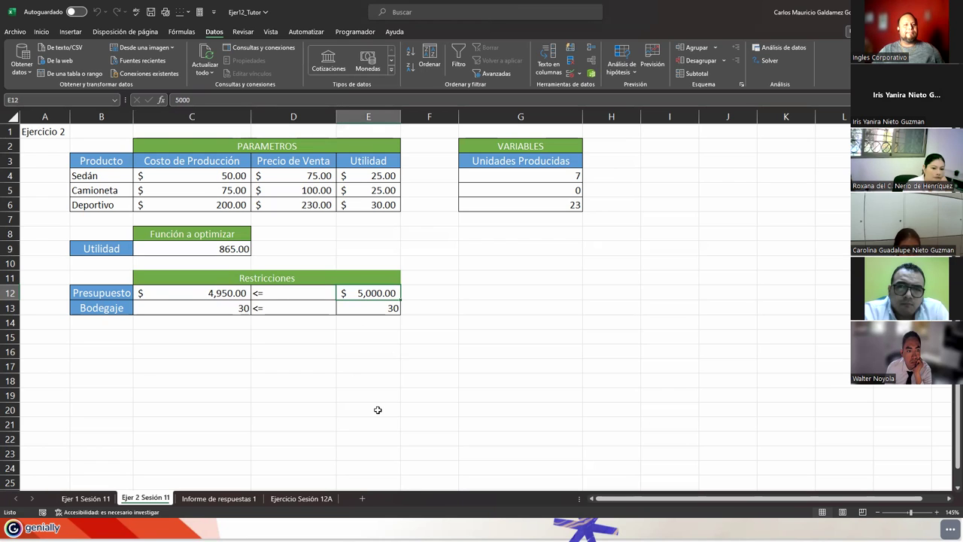
{"action": "left_click", "coordinate": [210, 295]}
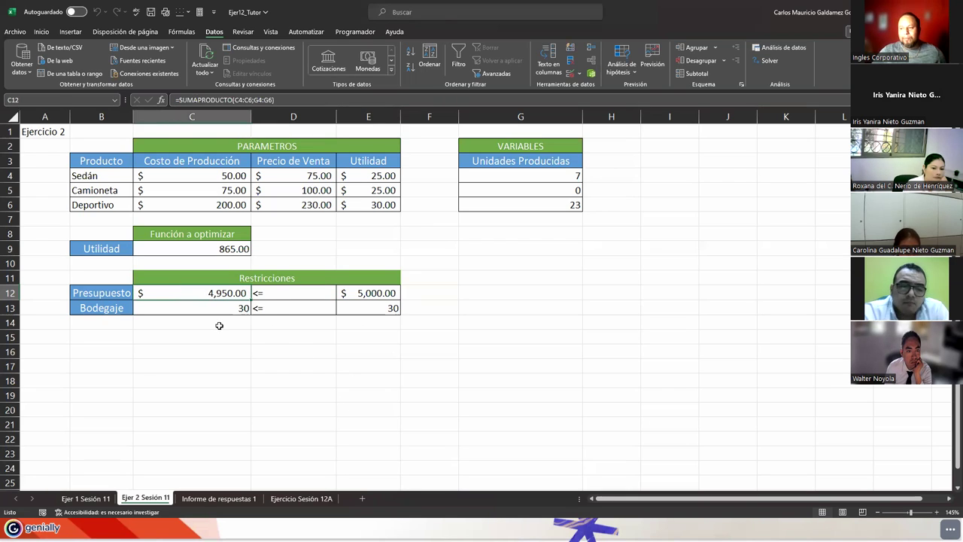
{"action": "left_click", "coordinate": [201, 310]}
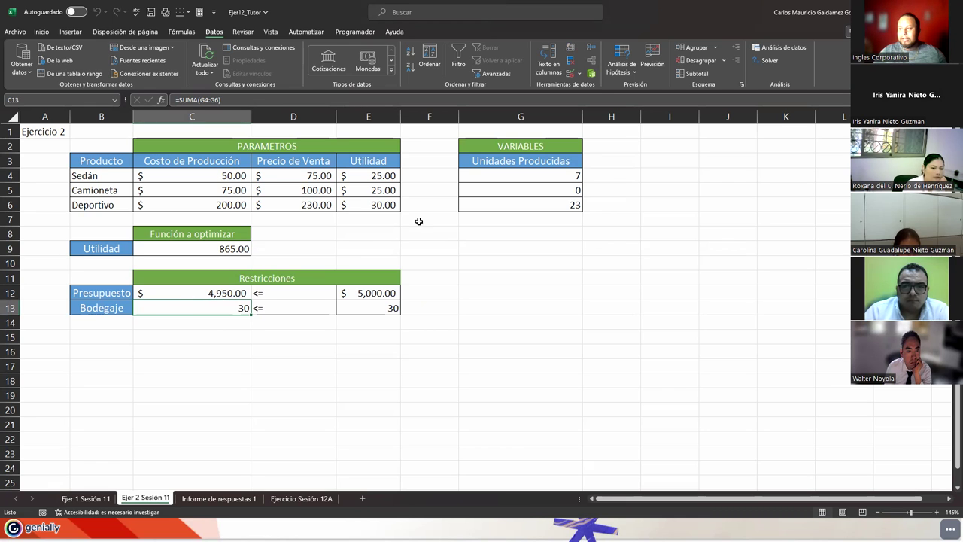
{"action": "left_click_drag", "start_coordinate": [92, 193], "coordinate": [542, 190]}
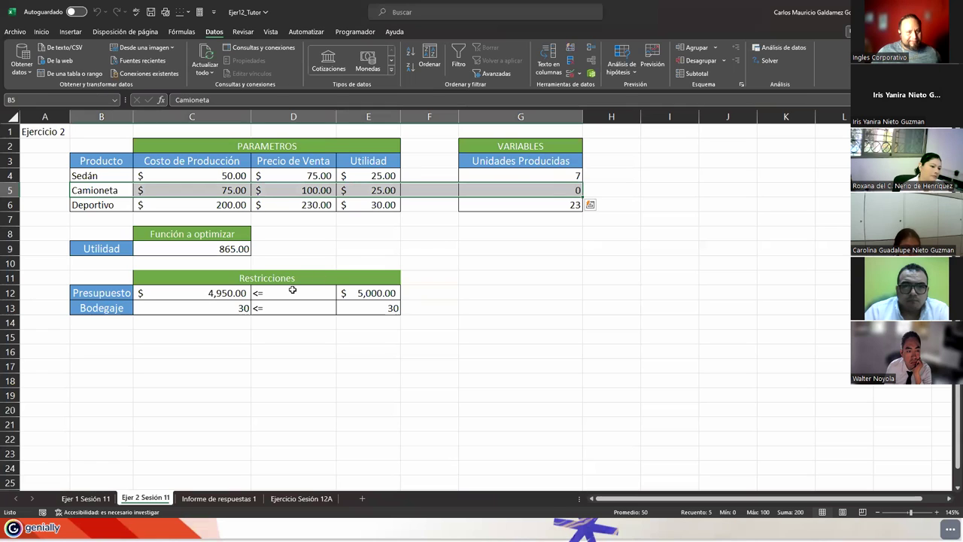
{"action": "left_click", "coordinate": [509, 188]}
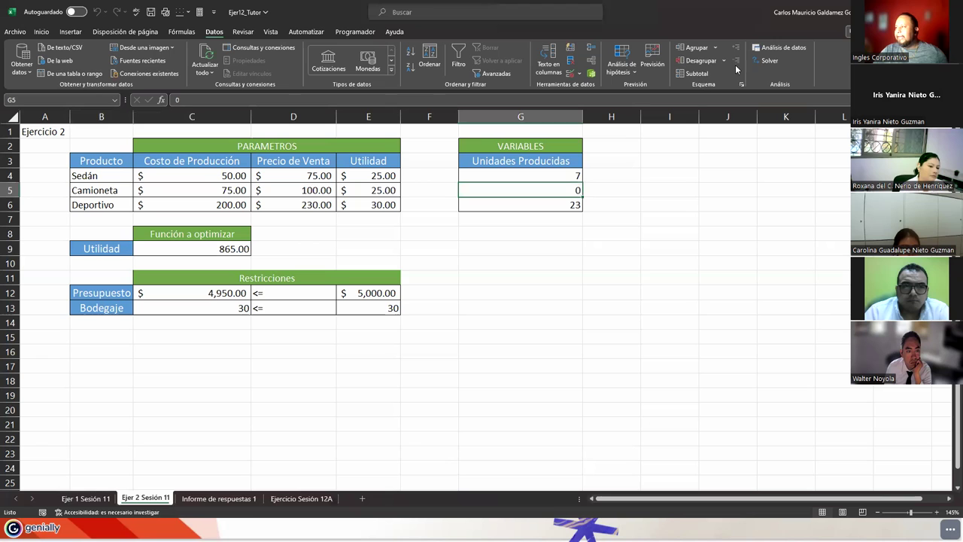
- Run Solver again with the Responder report selected, keep the solution, and open the newly generated Informe de respuestas sheet
{"action": "left_click", "coordinate": [762, 61]}
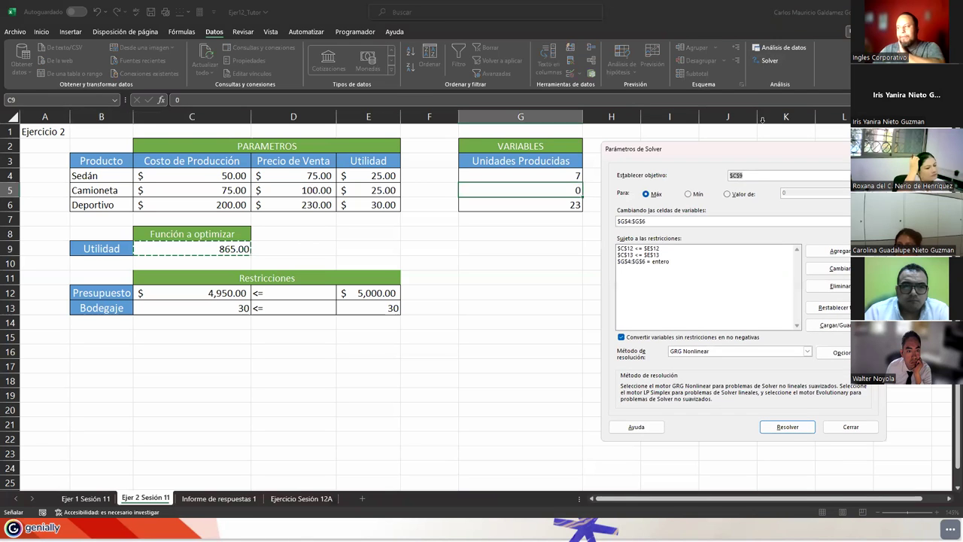
{"action": "left_click", "coordinate": [799, 428]}
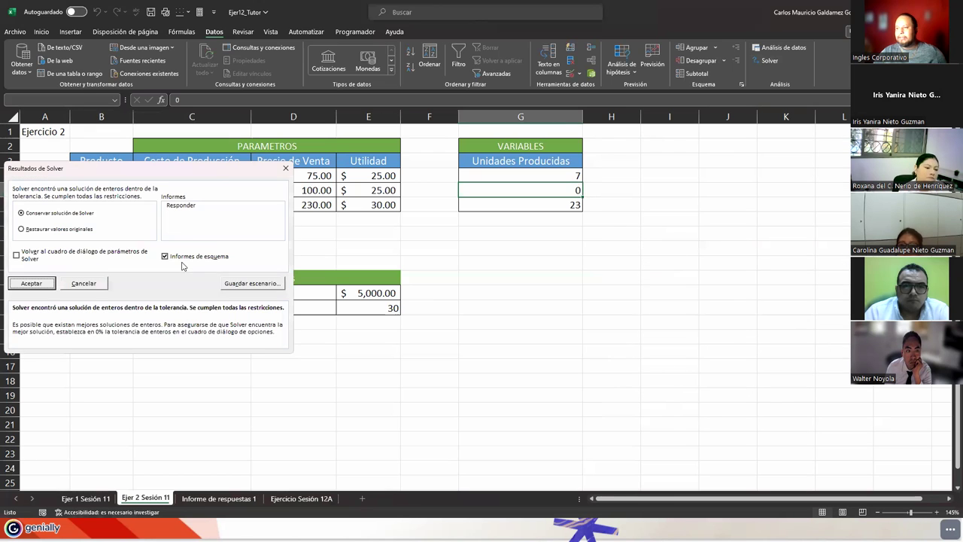
{"action": "left_click", "coordinate": [177, 207]}
{"action": "left_click", "coordinate": [31, 283]}
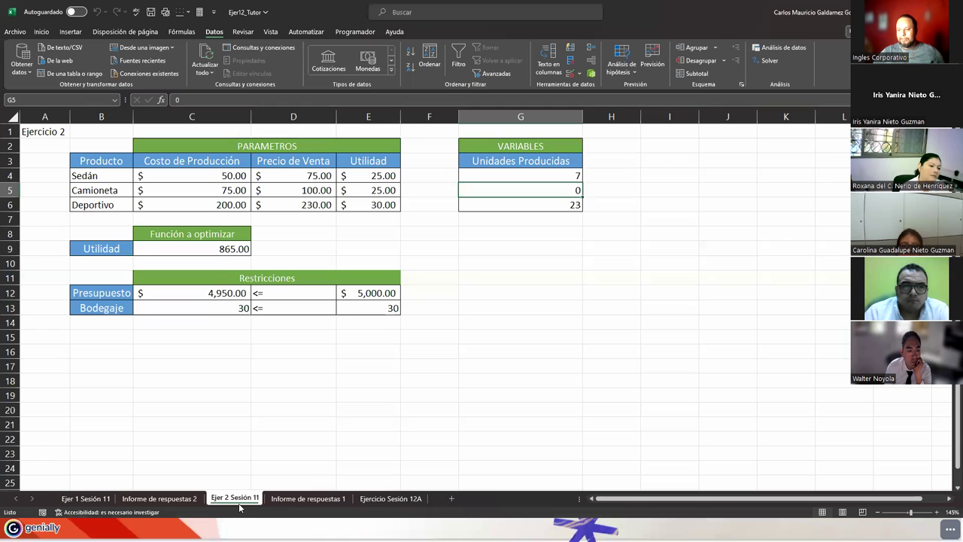
{"action": "left_click", "coordinate": [157, 498]}
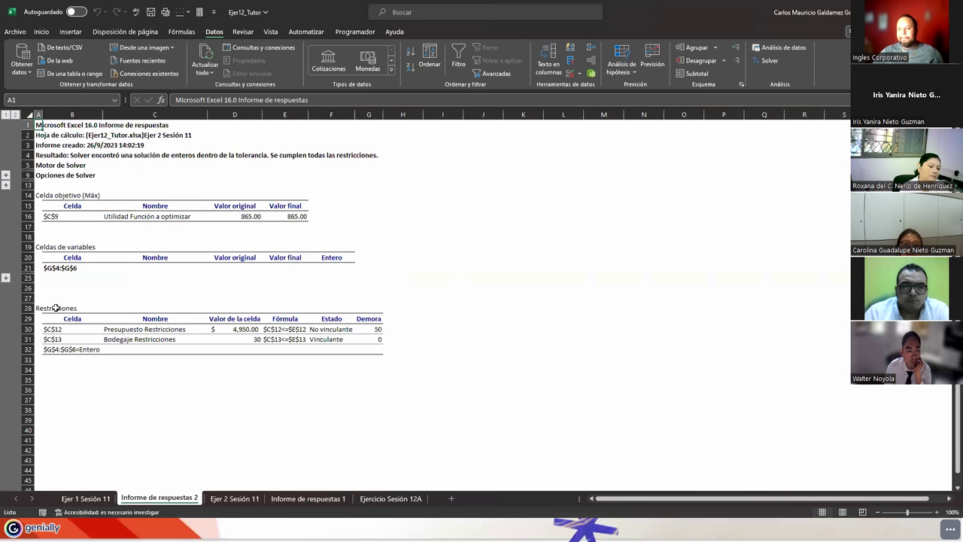
- Expand all grouped details of the Informe de respuestas 2 report and review the Solver engine's iterations and subproblems
{"action": "left_click", "coordinate": [114, 340]}
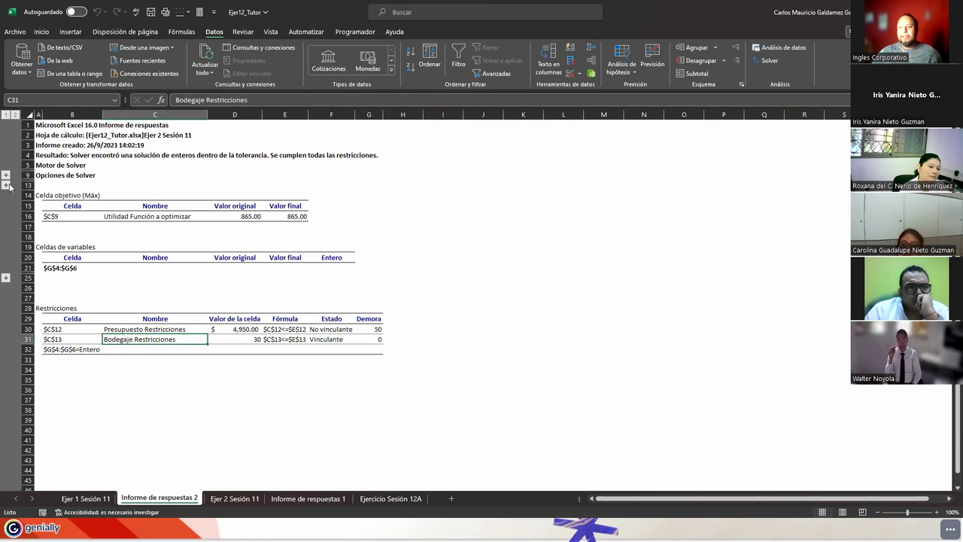
{"action": "left_click", "coordinate": [14, 115]}
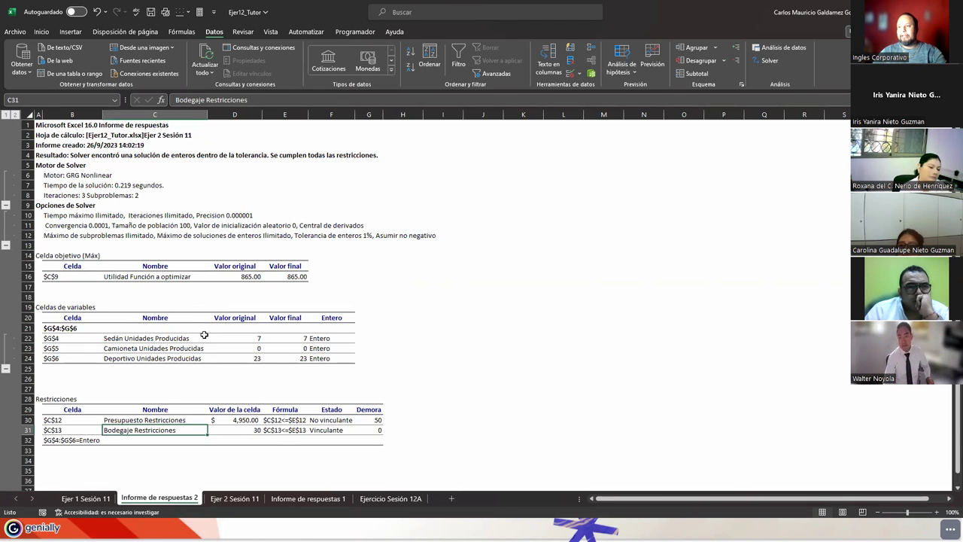
{"action": "left_click", "coordinate": [48, 194]}
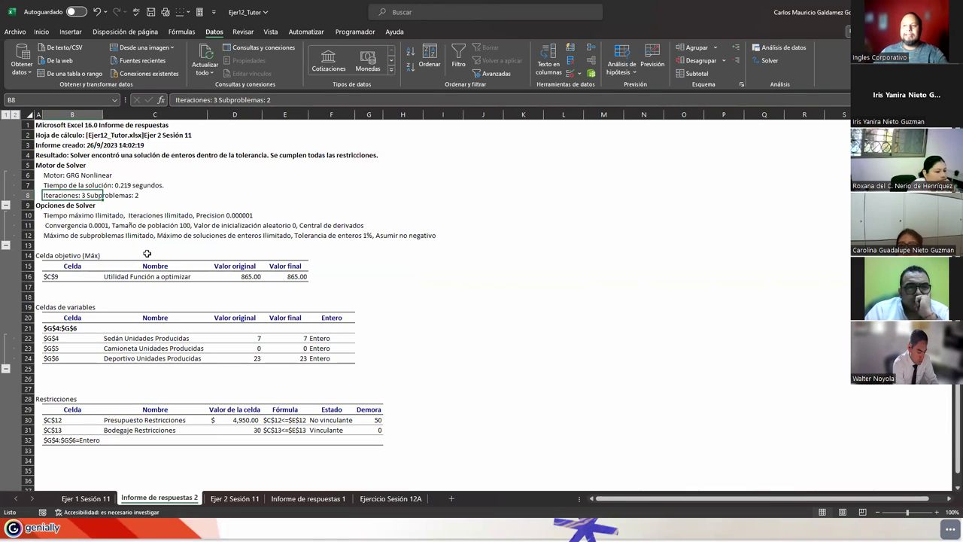
{"action": "left_click", "coordinate": [136, 194]}
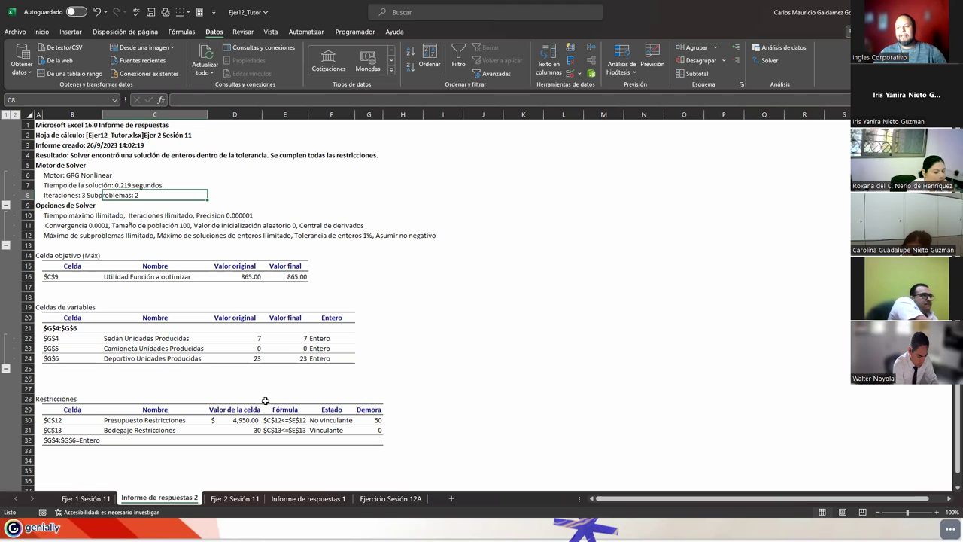
- Examine the original values of the Sedán, Camioneta and Deportivo variable cells in the answer report
{"action": "left_click", "coordinate": [248, 348]}
{"action": "left_click_drag", "start_coordinate": [247, 339], "coordinate": [253, 364]}
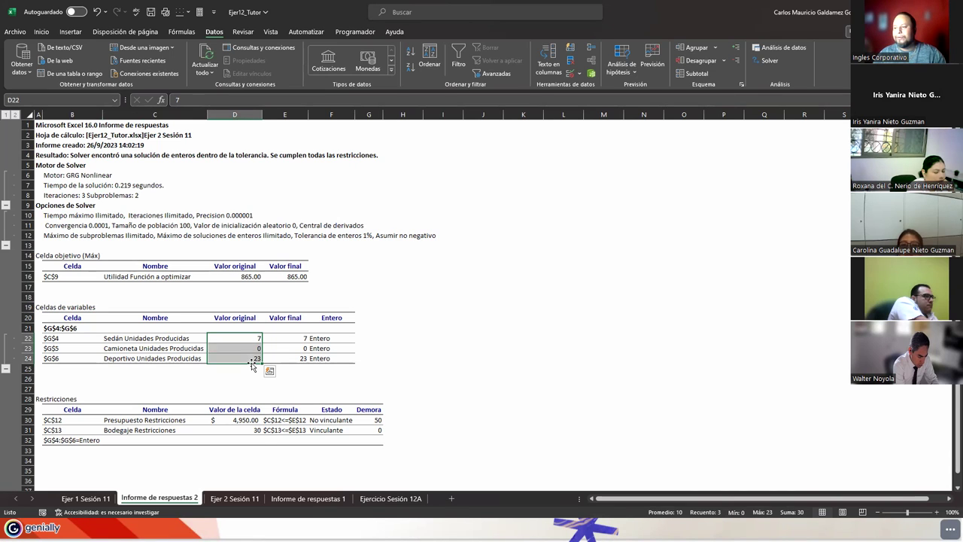
{"action": "left_click", "coordinate": [253, 349]}
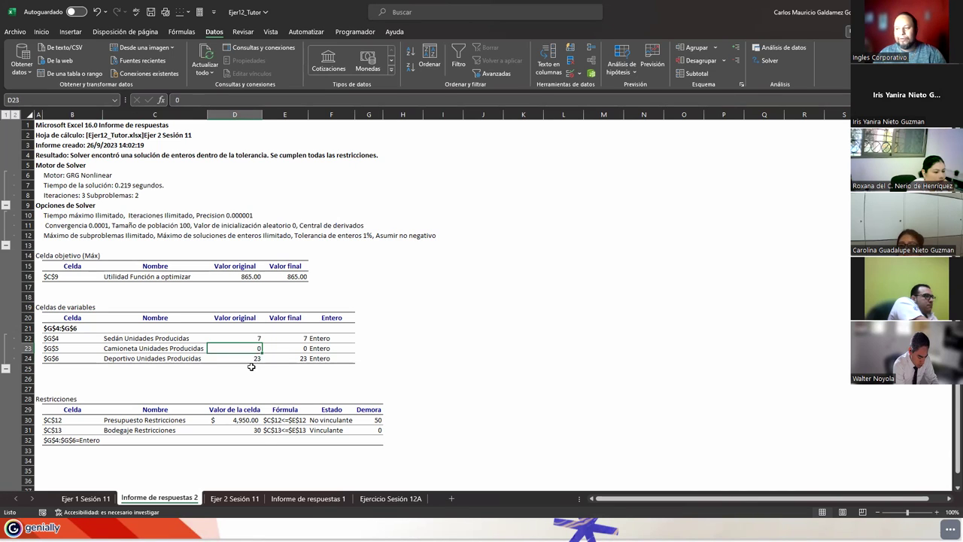
{"action": "left_click_drag", "start_coordinate": [245, 338], "coordinate": [243, 359]}
{"action": "left_click", "coordinate": [243, 359]}
{"action": "left_click", "coordinate": [243, 339]}
{"action": "left_click", "coordinate": [244, 358]}
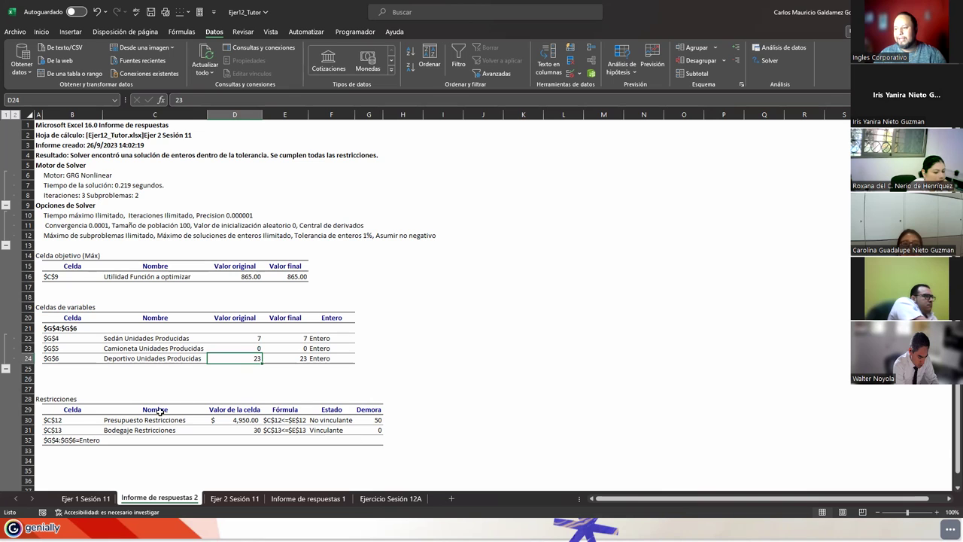
{"action": "scroll", "coordinate": [158, 408], "scroll_direction": "down", "scroll_amount": 4}
{"action": "scroll", "coordinate": [157, 409], "scroll_direction": "up", "scroll_amount": 4}
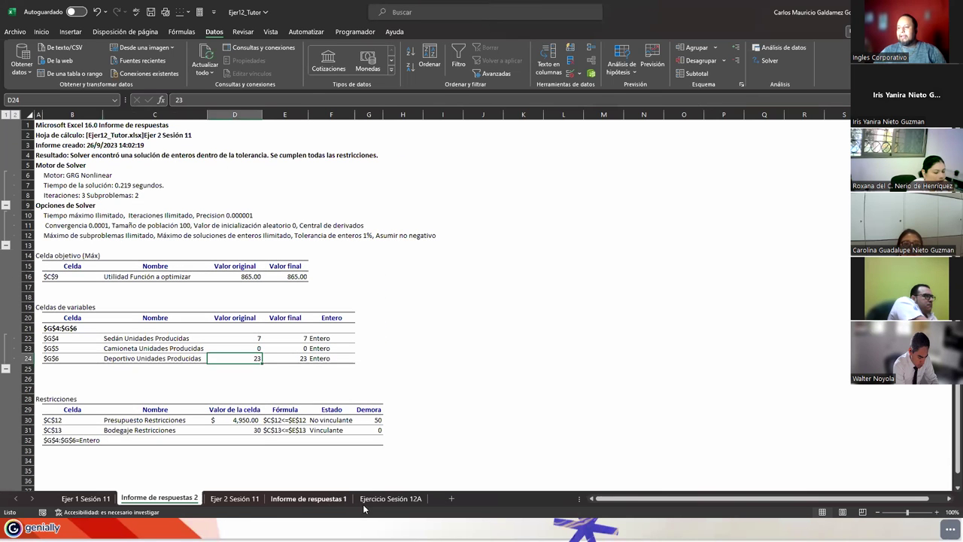
- Check the Informe de respuestas 1 report and the Presupuesto restriction's formula on the Ejer 2 Sesión 11 sheet
{"action": "left_click", "coordinate": [384, 500]}
{"action": "left_click", "coordinate": [320, 500]}
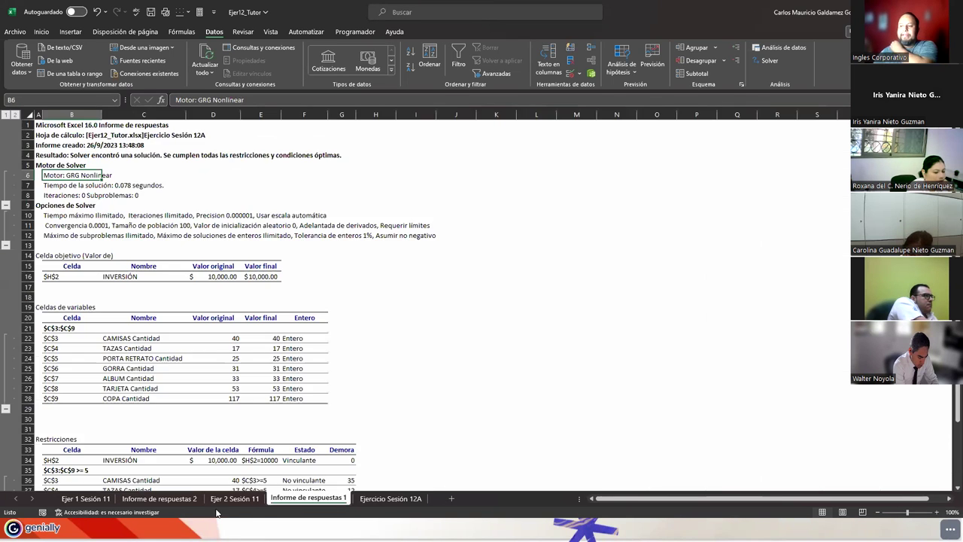
{"action": "left_click", "coordinate": [159, 499]}
{"action": "left_click", "coordinate": [242, 498]}
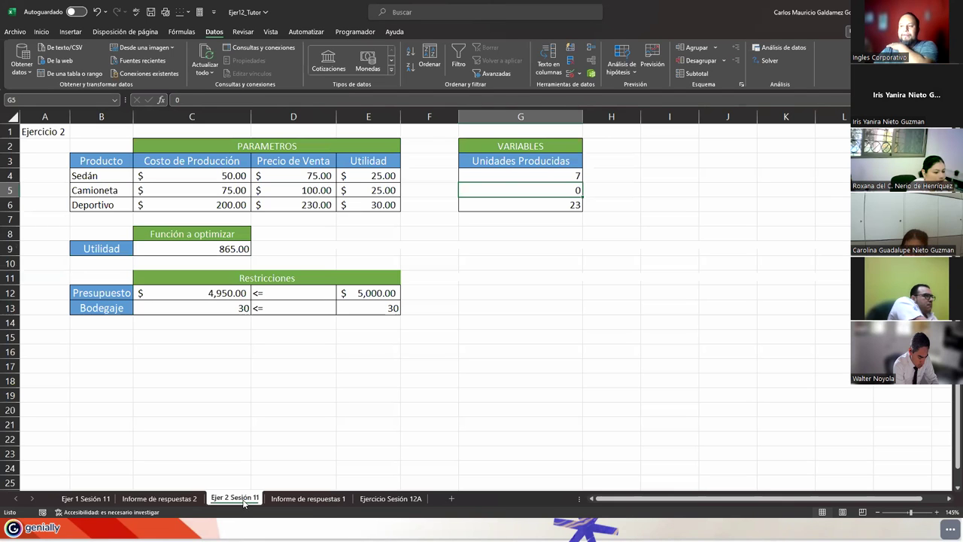
{"action": "left_click", "coordinate": [246, 294]}
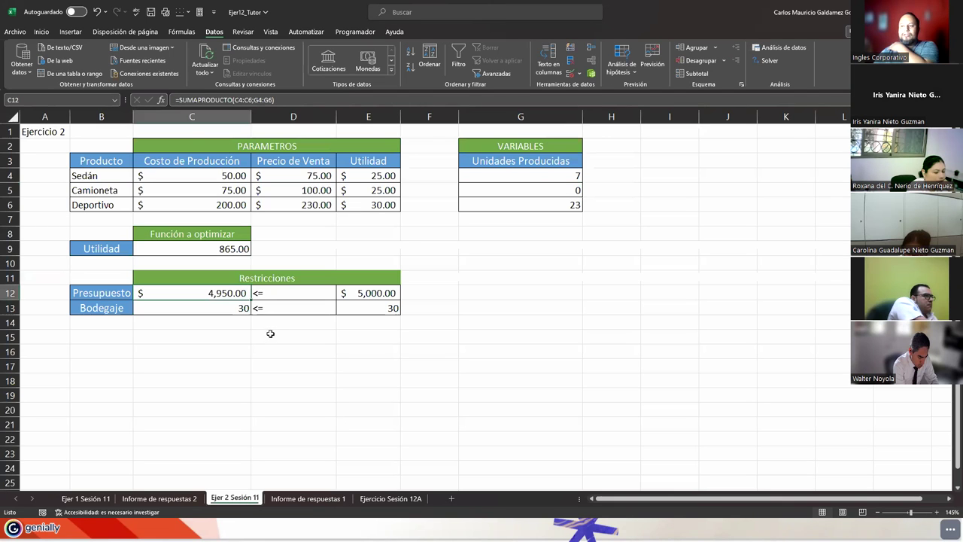
- Review the workbook's exercise and answer report sheets, finishing with the Unidades Producidas variable cells on Ejer 2 Sesión 11
{"action": "left_click", "coordinate": [390, 499]}
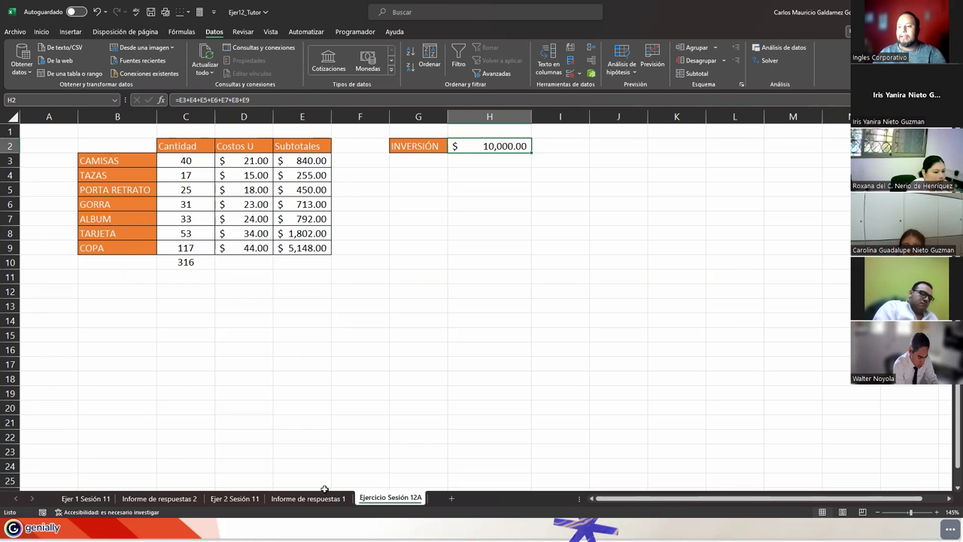
{"action": "left_click", "coordinate": [88, 499]}
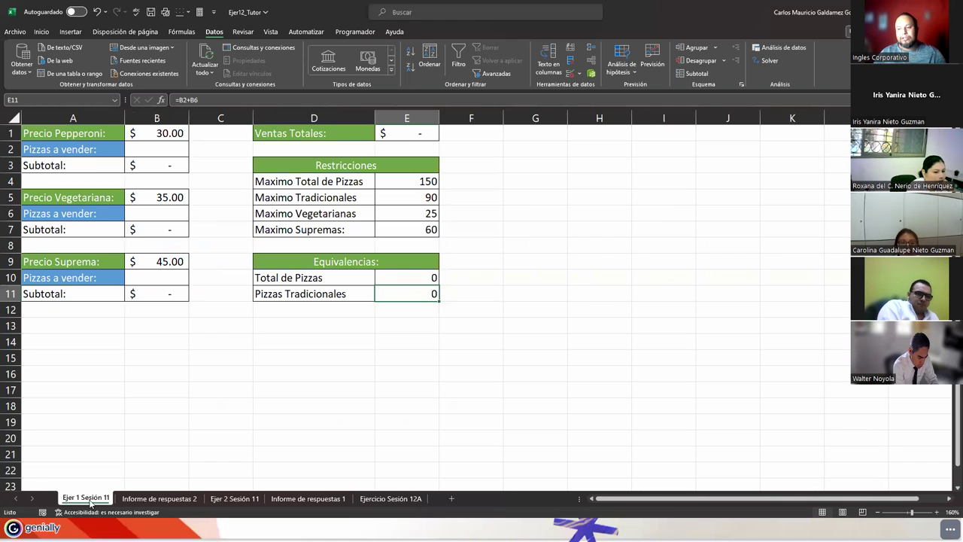
{"action": "left_click", "coordinate": [399, 502]}
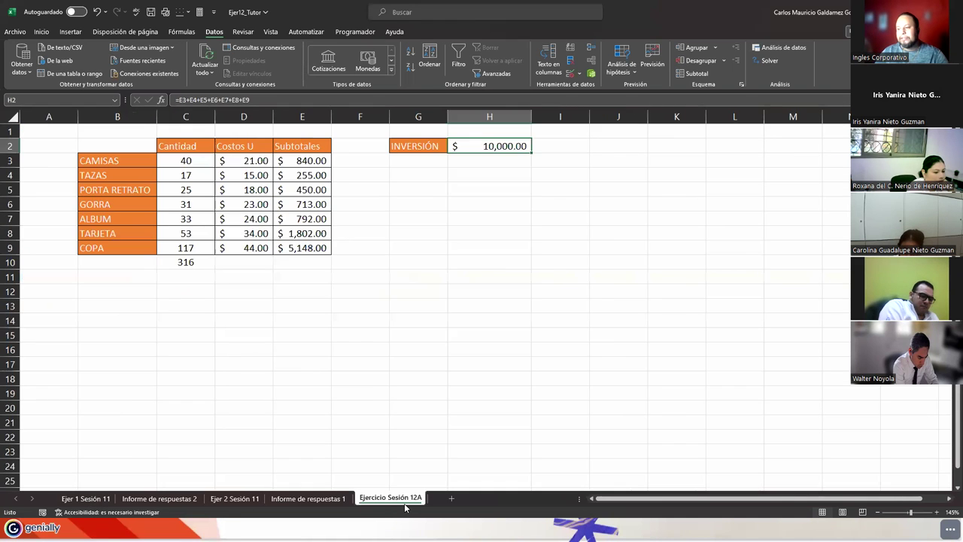
{"action": "left_click", "coordinate": [160, 497]}
{"action": "left_click", "coordinate": [235, 498]}
{"action": "left_click", "coordinate": [308, 498]}
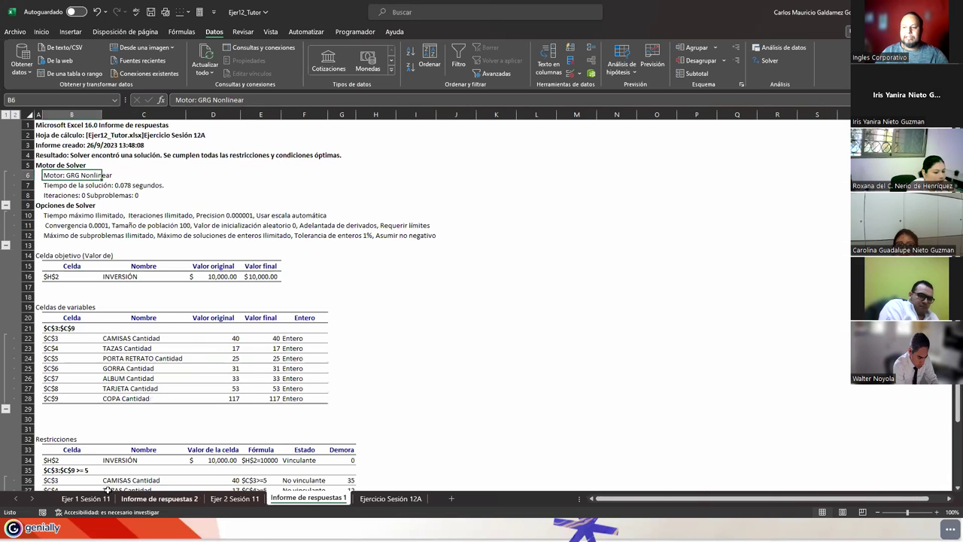
{"action": "left_click", "coordinate": [388, 499]}
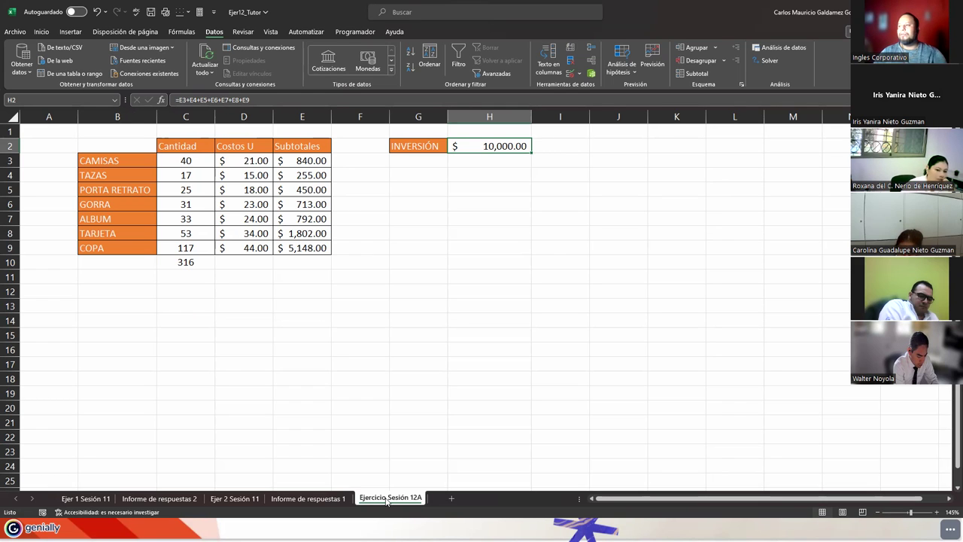
{"action": "left_click", "coordinate": [229, 498]}
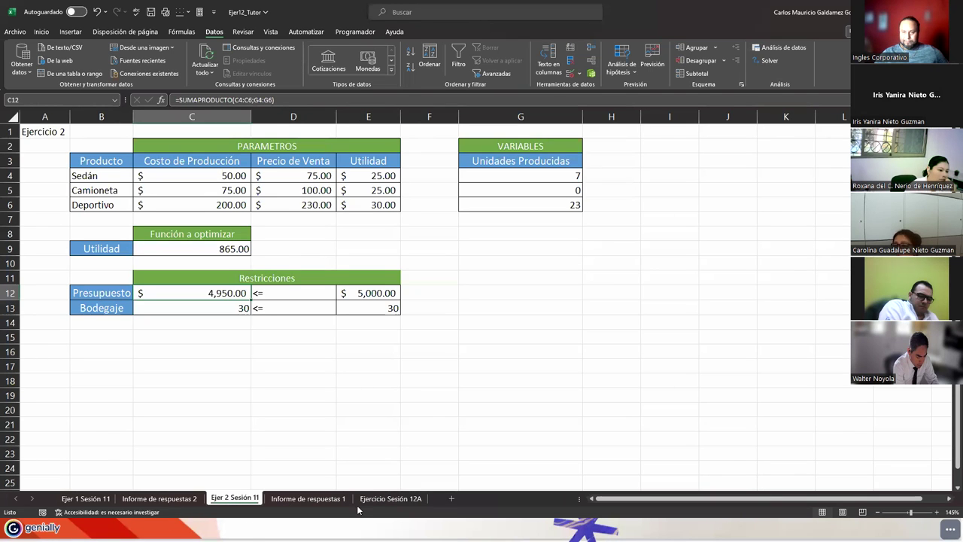
{"action": "left_click_drag", "start_coordinate": [533, 175], "coordinate": [562, 200]}
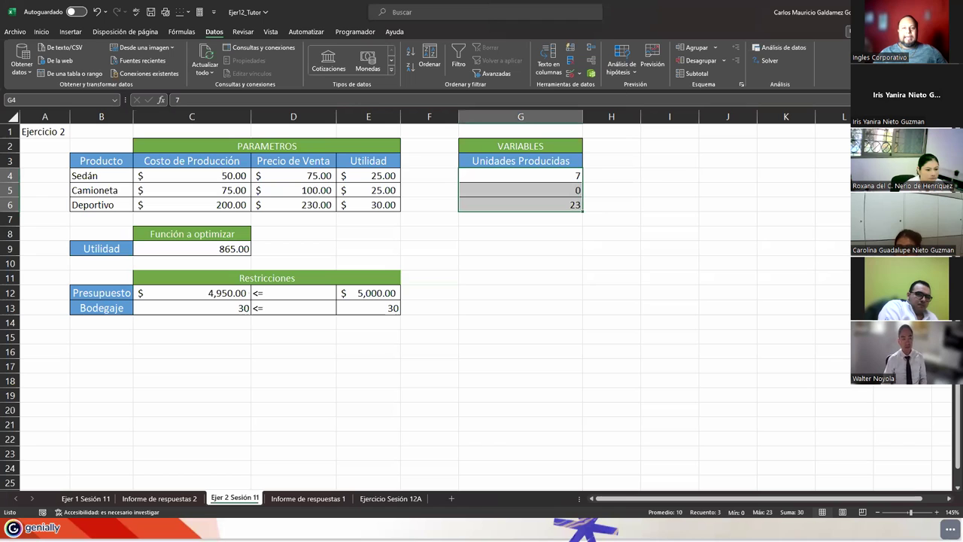
{"action": "key", "text": "alt+Tab"}
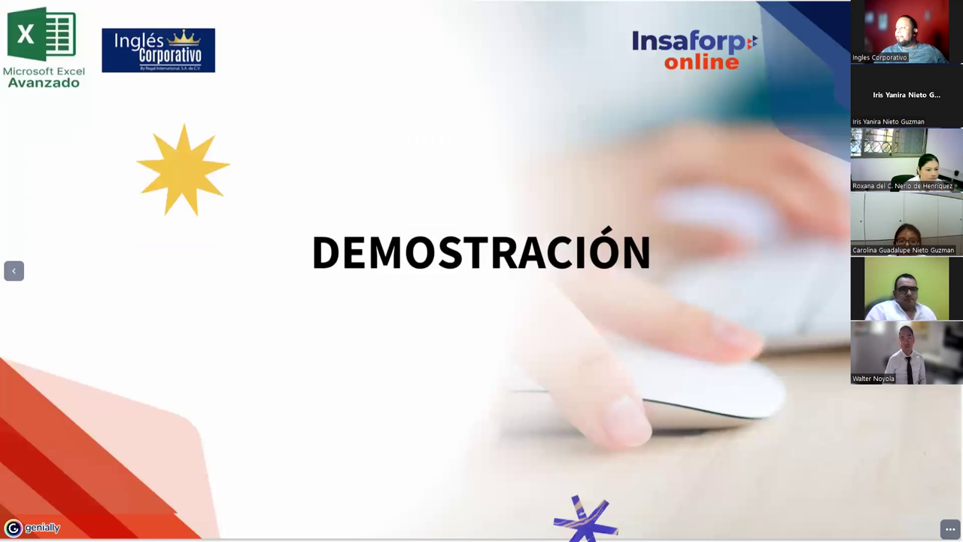
{"action": "key", "text": "Right"}
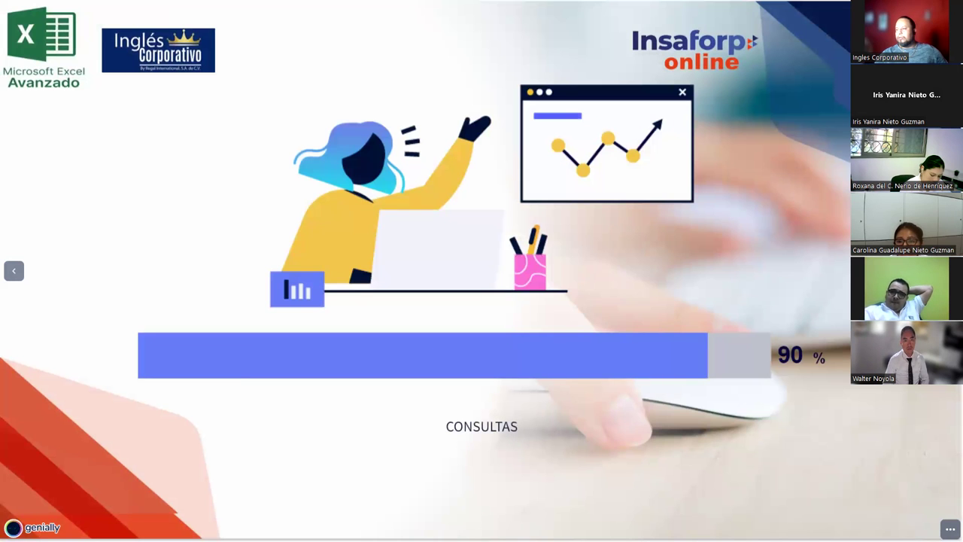
{"action": "key", "text": "Right"}
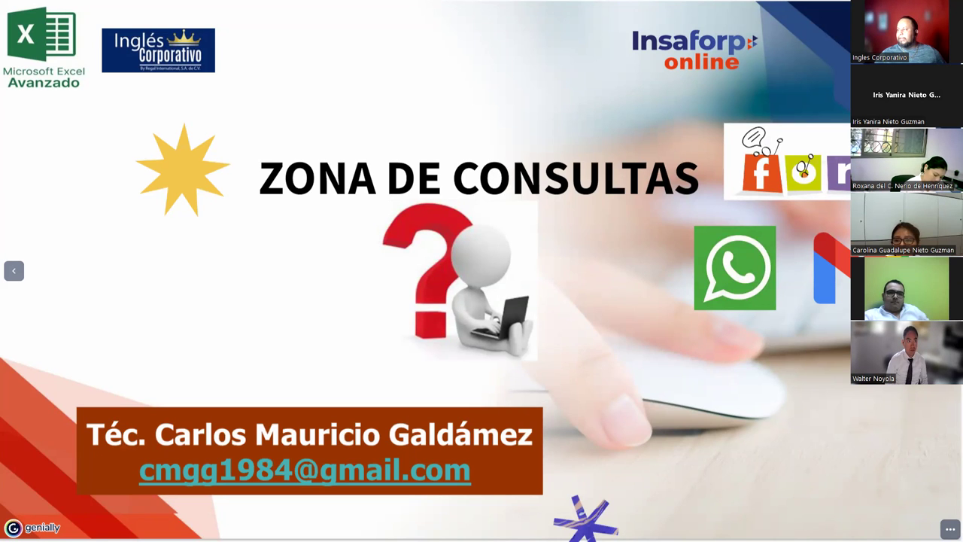
{"action": "key", "text": "Right"}
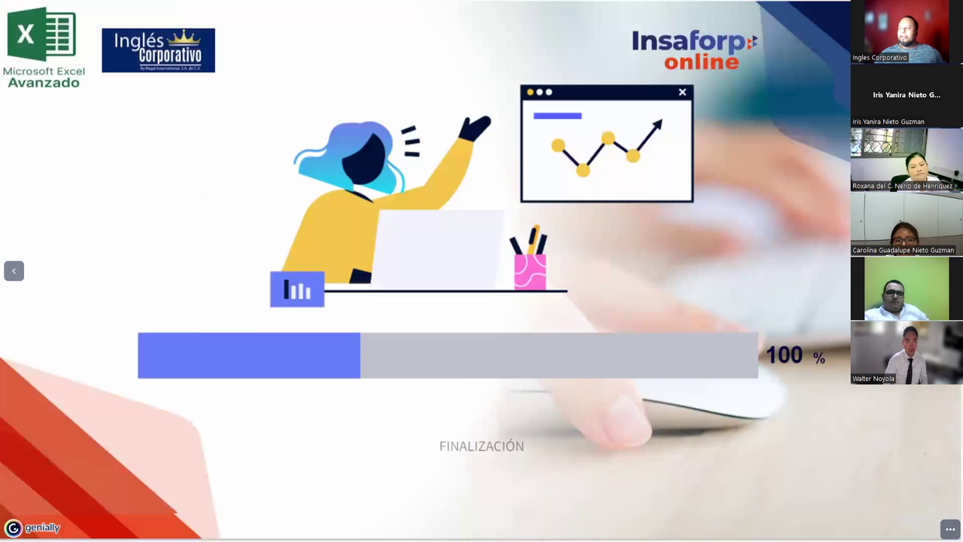